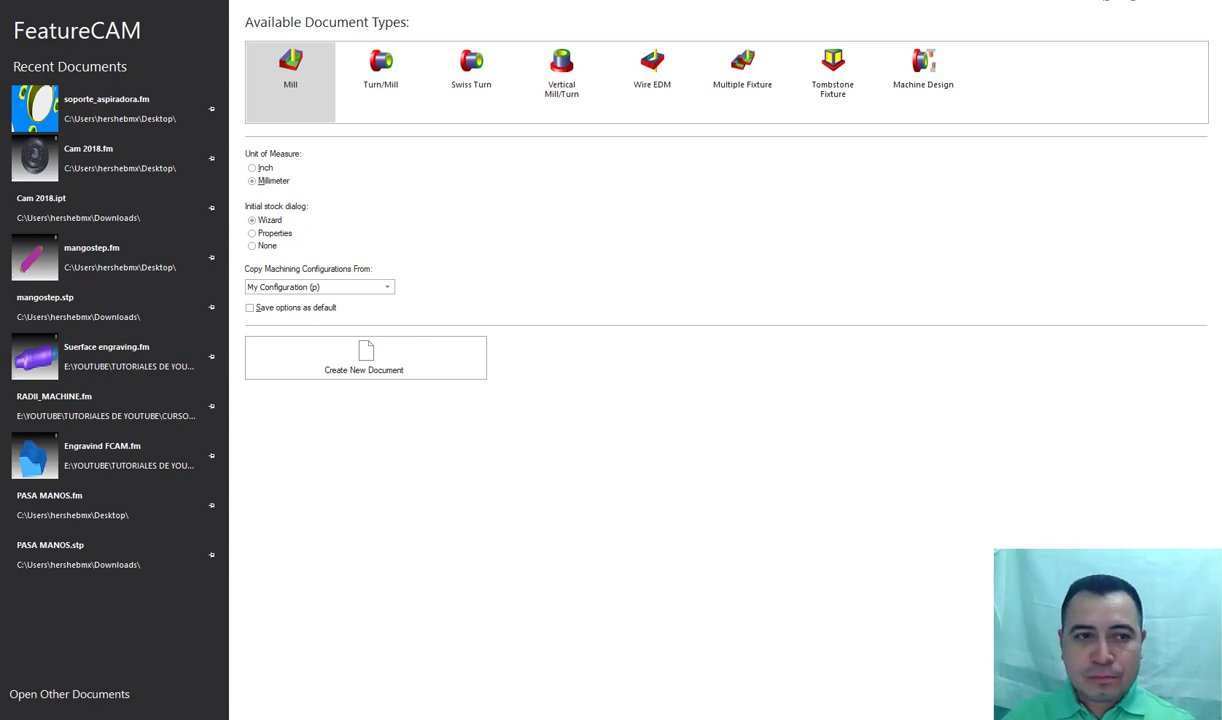
# Step: Open soporte_aspiradora.fm from the Recent Documents list
pyautogui.moveTo(110, 108)
pyautogui.click(60, 101)
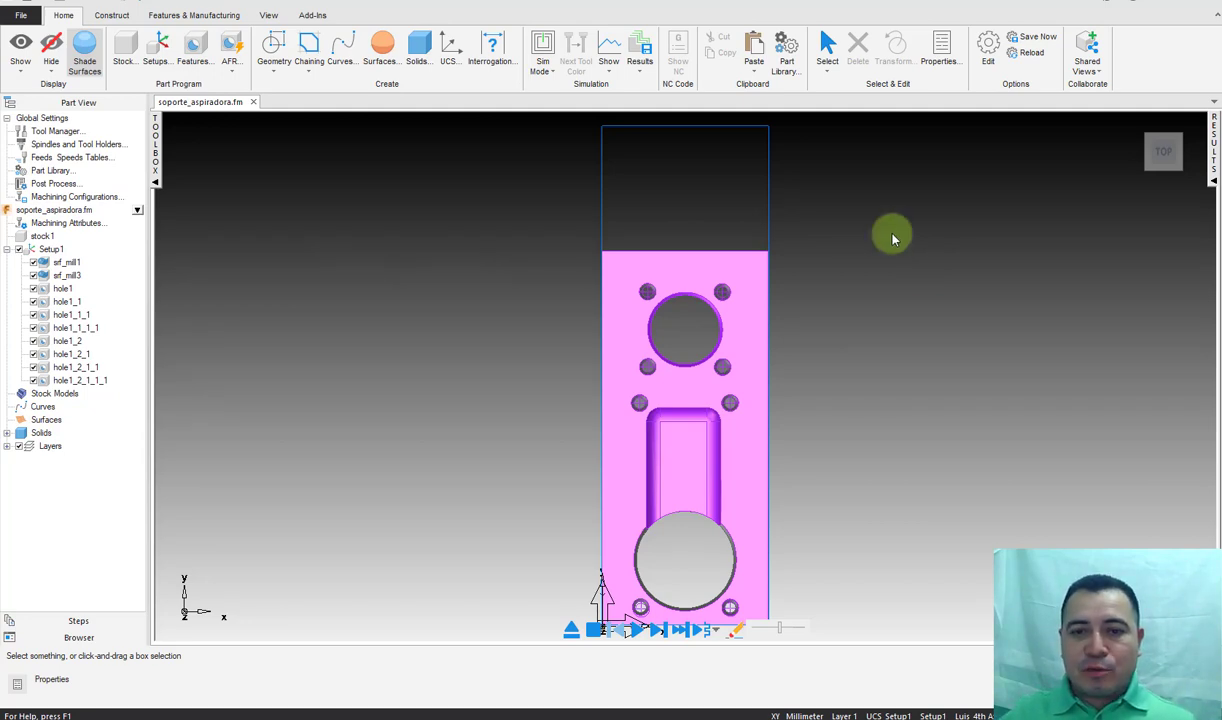
# Step: Show the part in isometric and select srf_mill1 and srf_mill3 to see their machined areas
pyautogui.rightClick(874, 199)
pyautogui.click(917, 431)
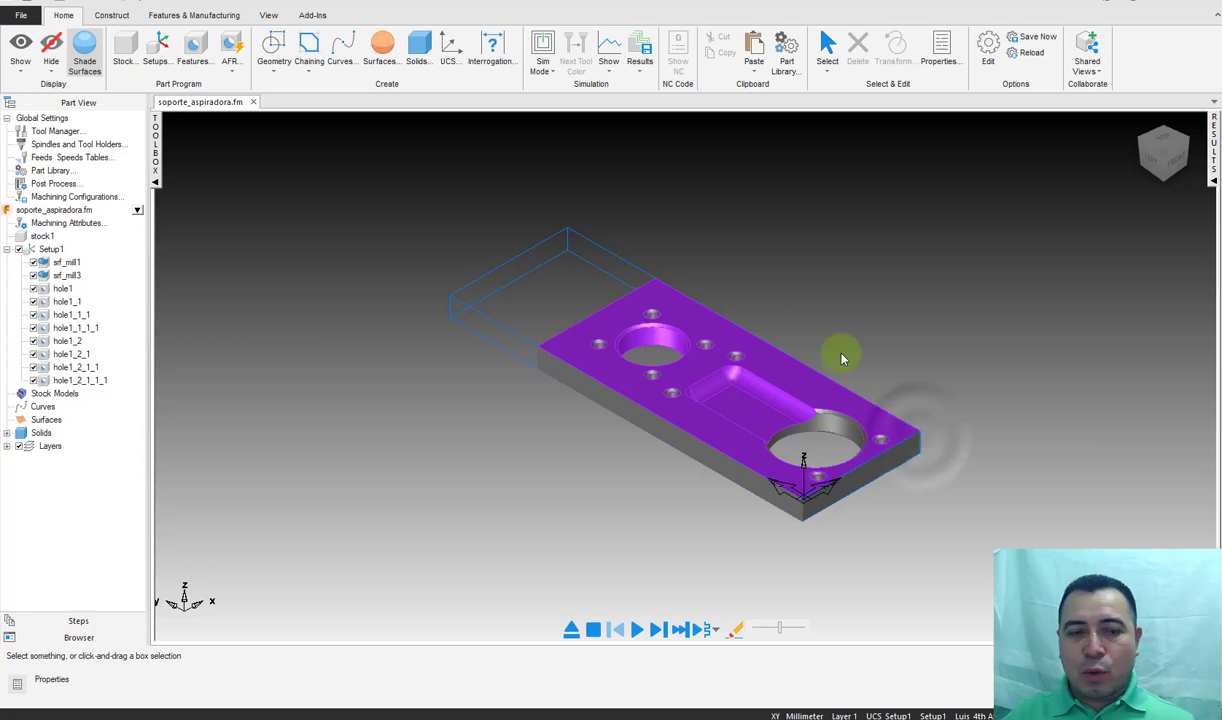
pyautogui.click(68, 266)
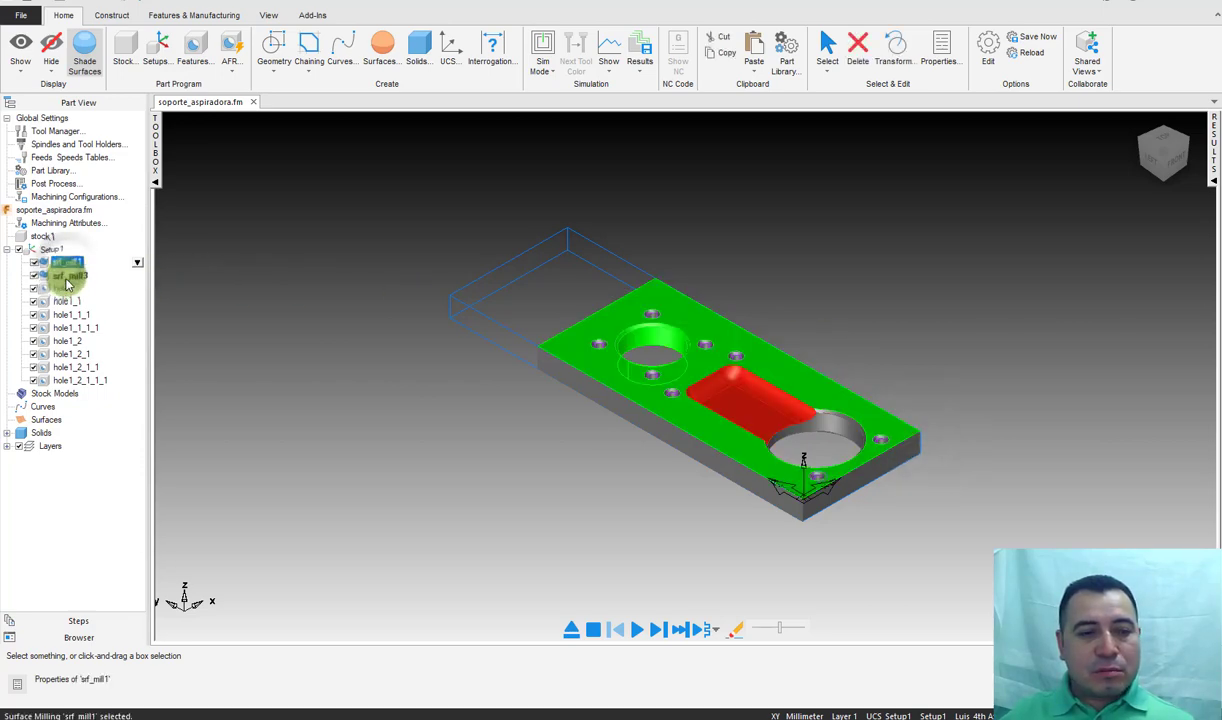
pyautogui.click(70, 276)
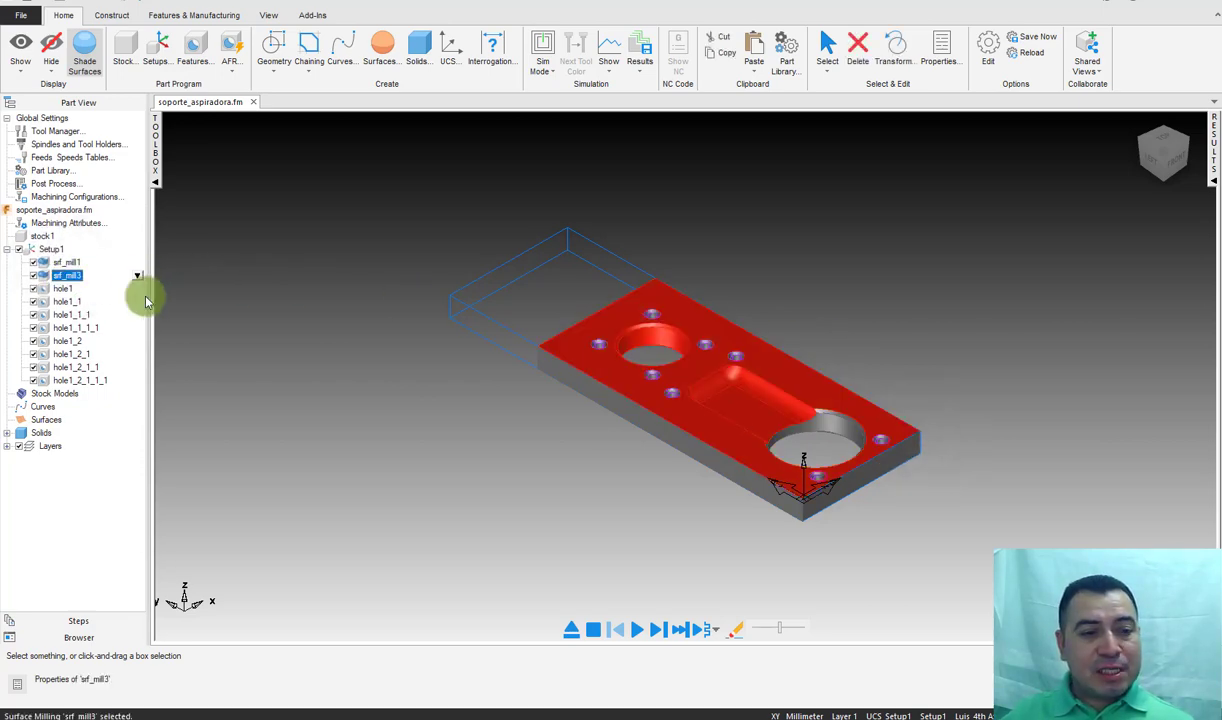
# Step: Step through each hole feature in the Part View tree, then clear the selection
pyautogui.click(63, 289)
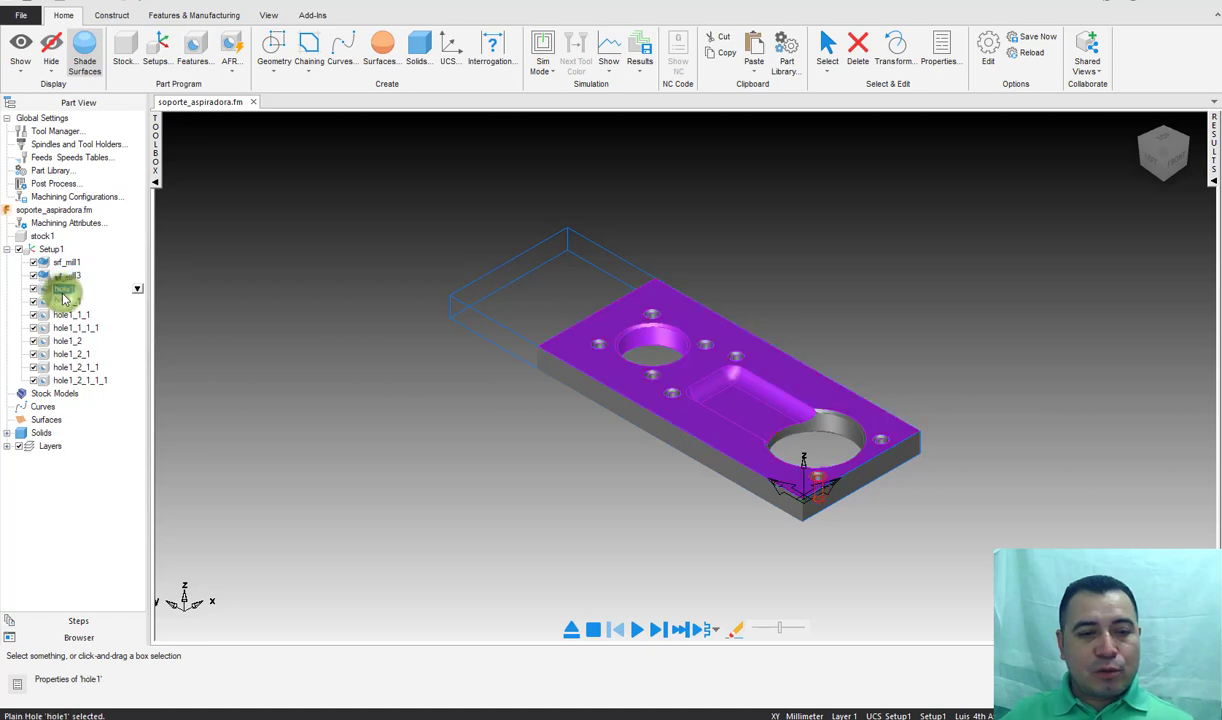
pyautogui.click(67, 302)
pyautogui.click(70, 315)
pyautogui.click(75, 328)
pyautogui.click(75, 341)
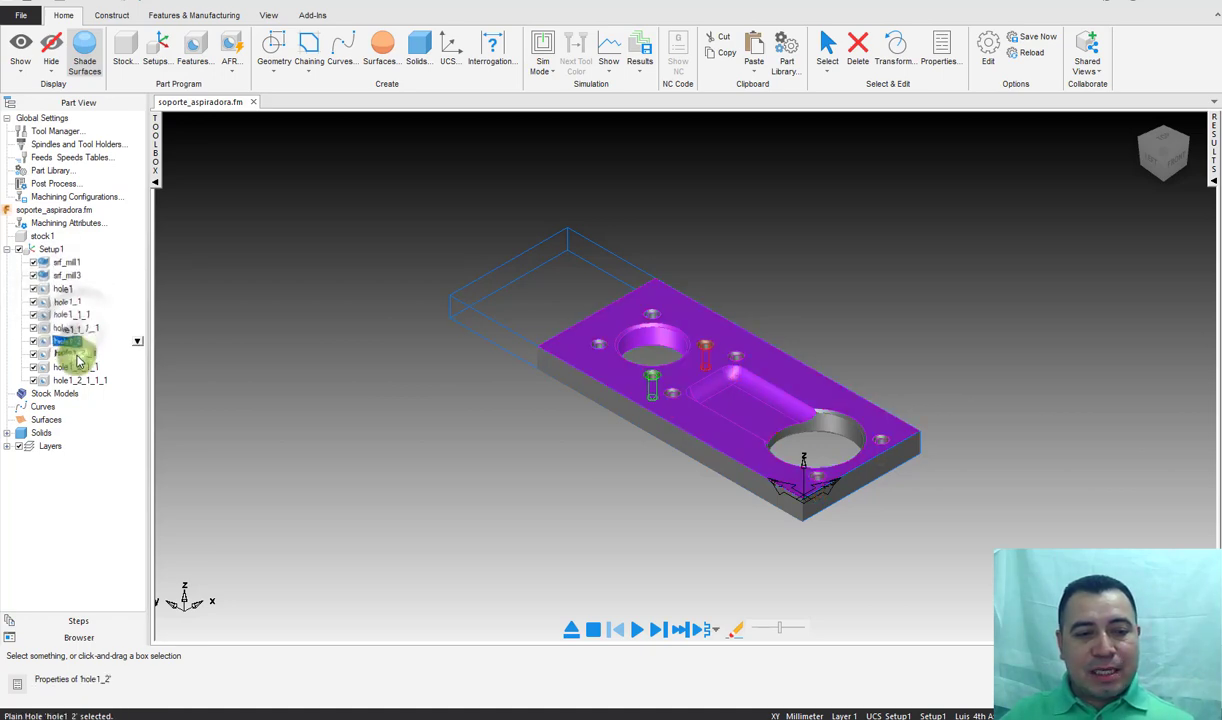
pyautogui.click(80, 354)
pyautogui.click(80, 367)
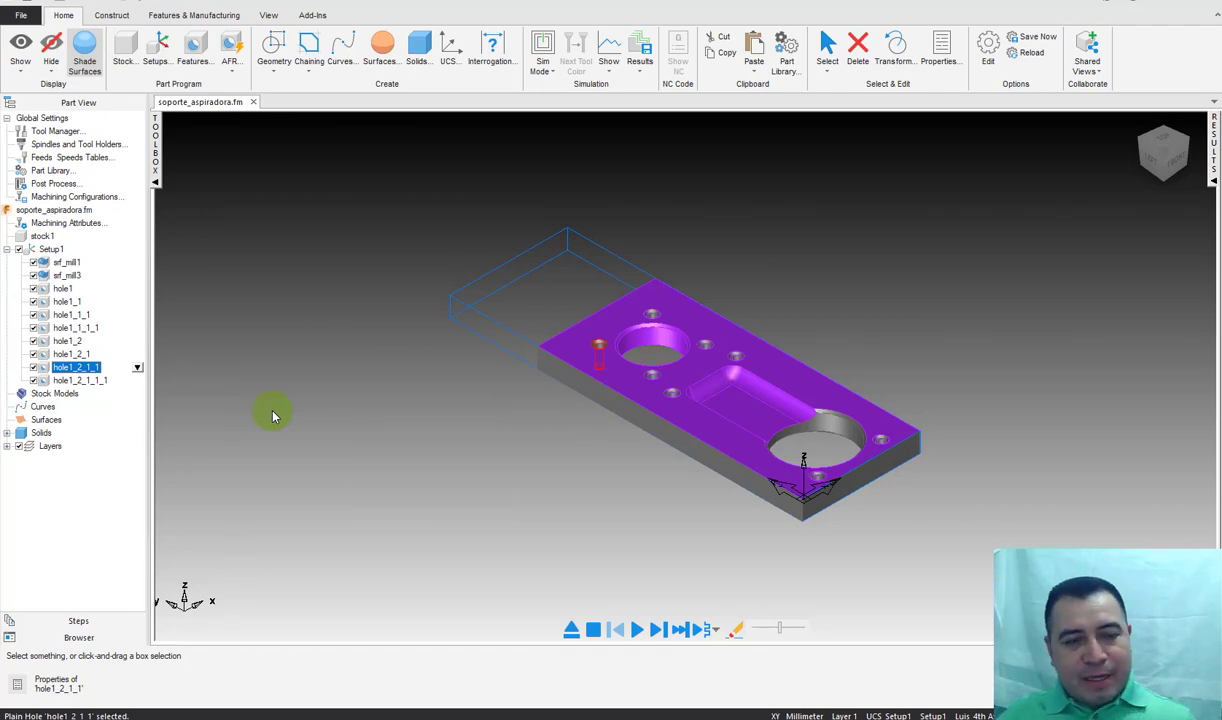
pyautogui.click(312, 288)
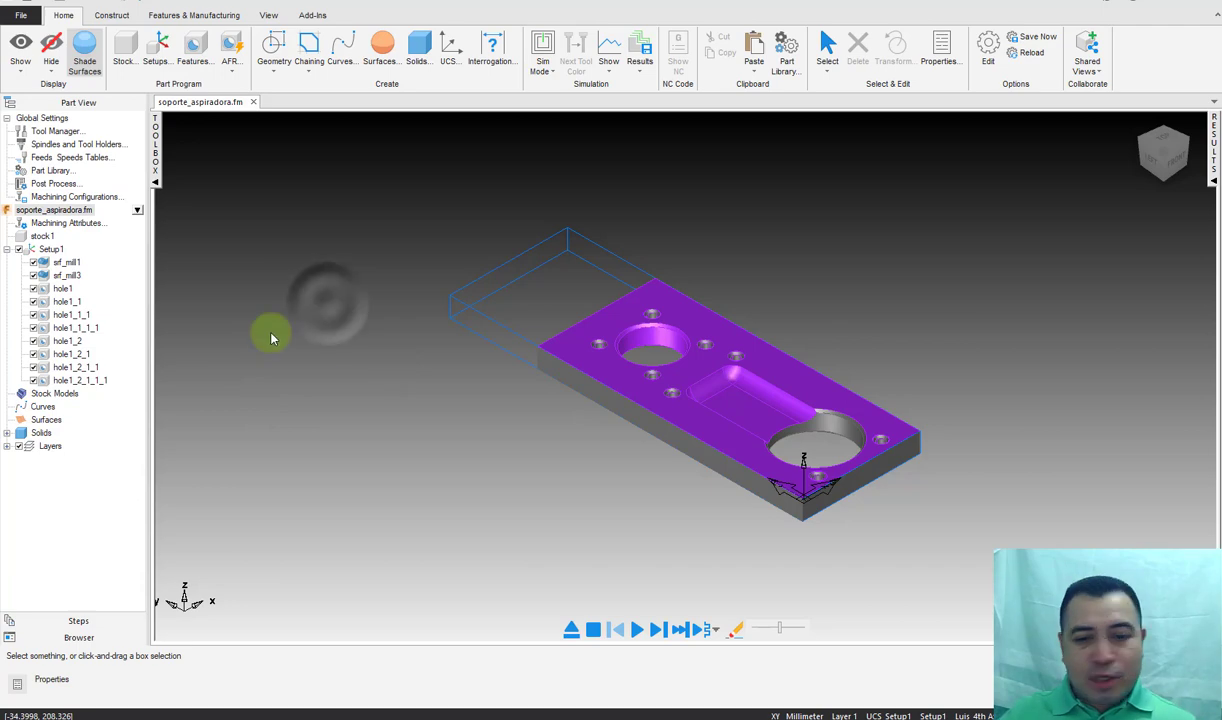
pyautogui.doubleClick(60, 263)
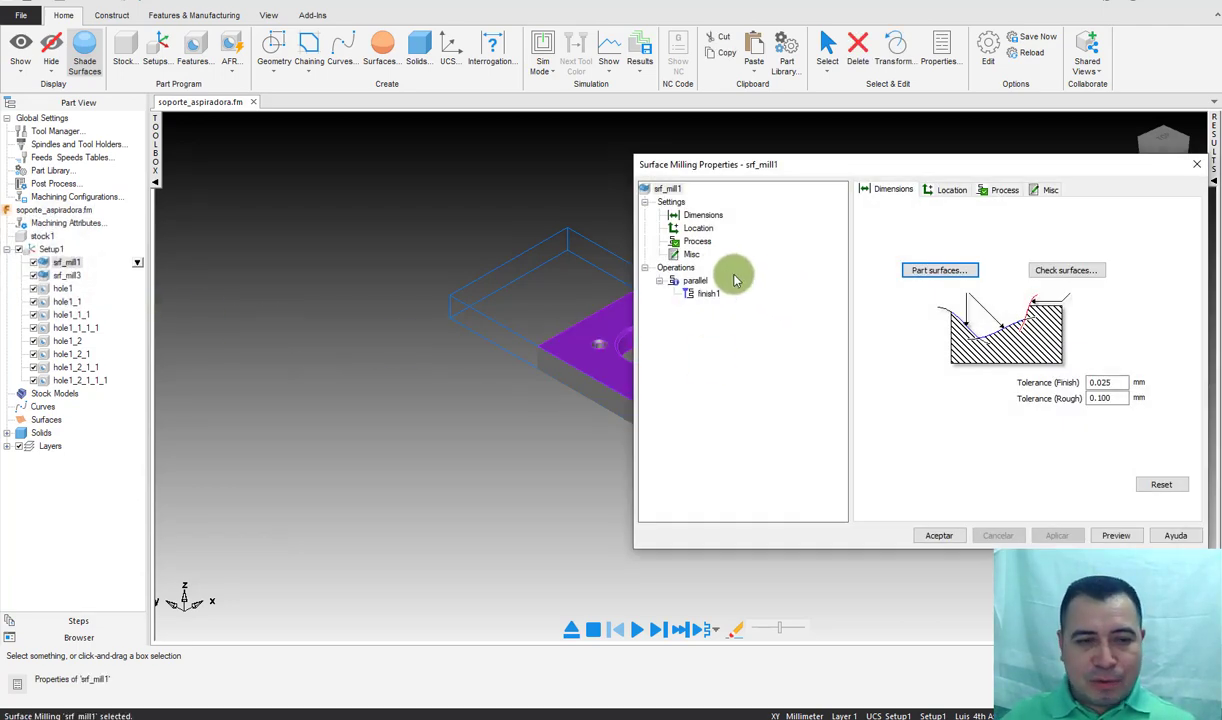
pyautogui.moveTo(728, 174); pyautogui.dragTo(334, 159)
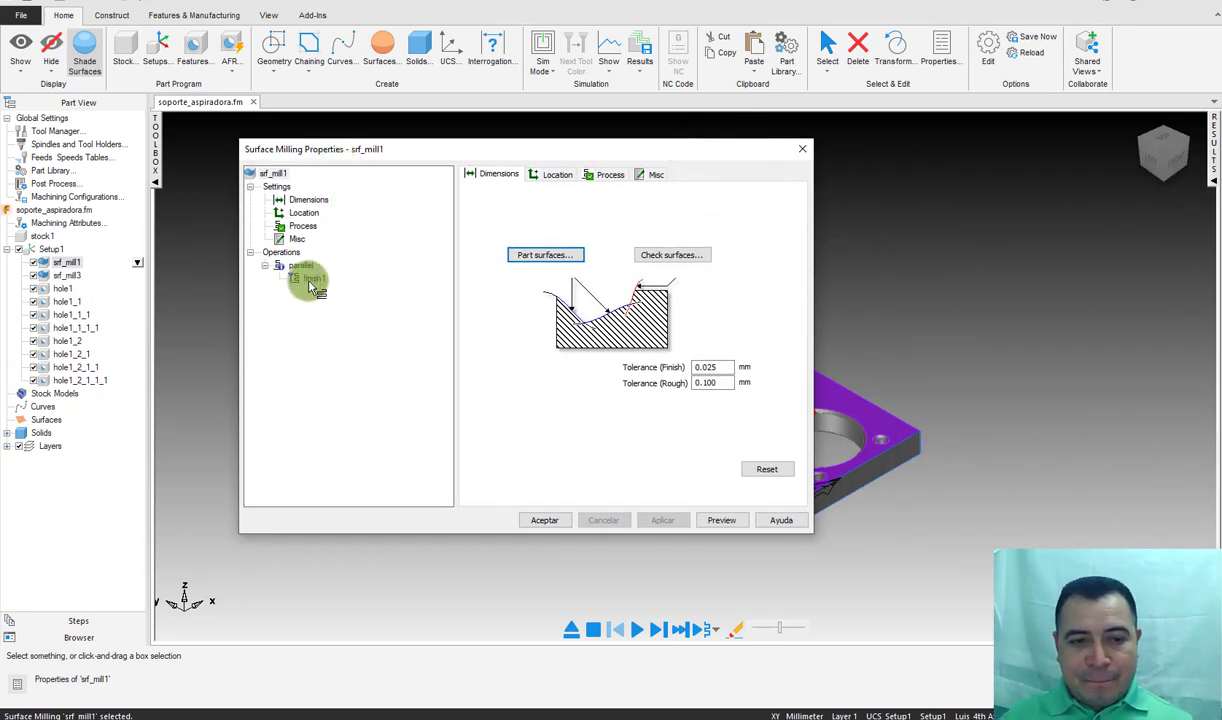
pyautogui.click(308, 279)
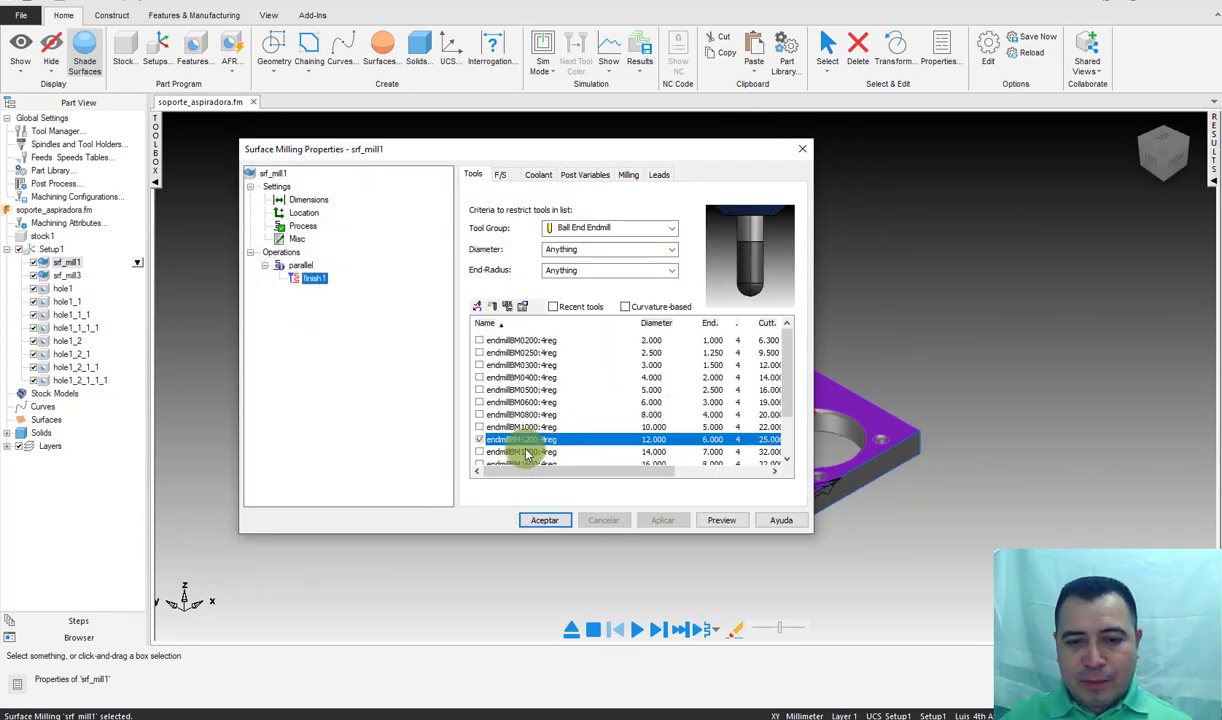
pyautogui.click(500, 174)
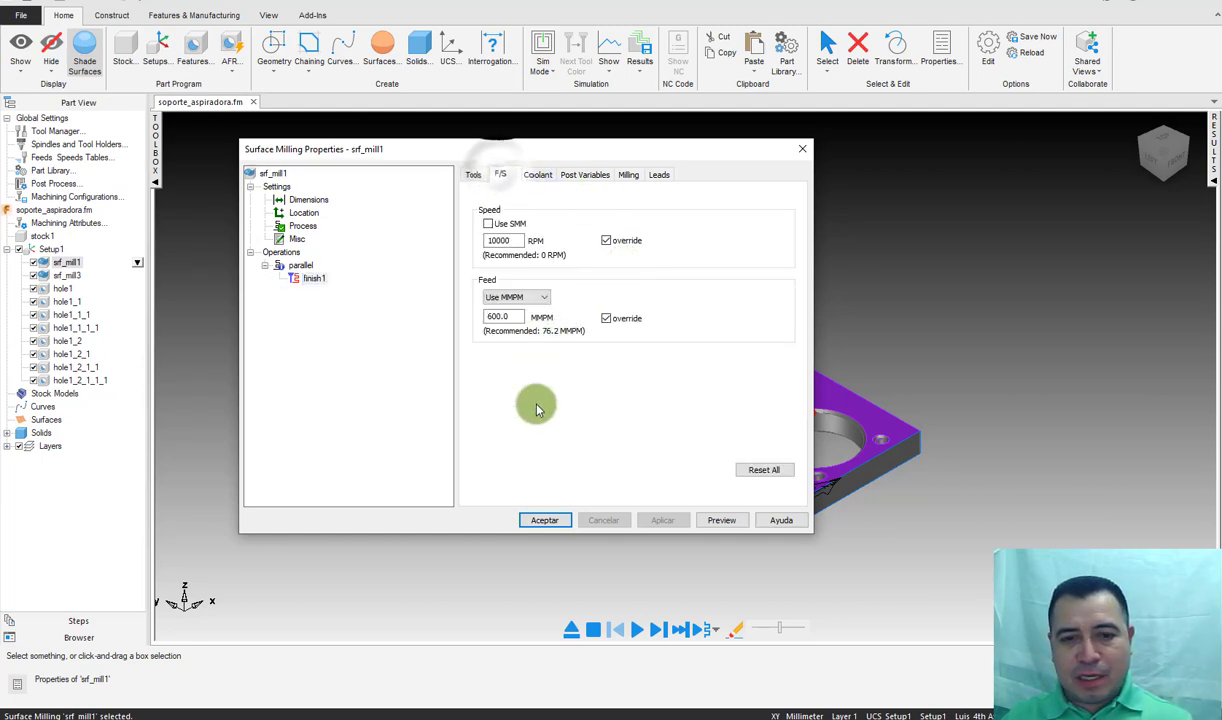
pyautogui.click(545, 521)
pyautogui.click(463, 490)
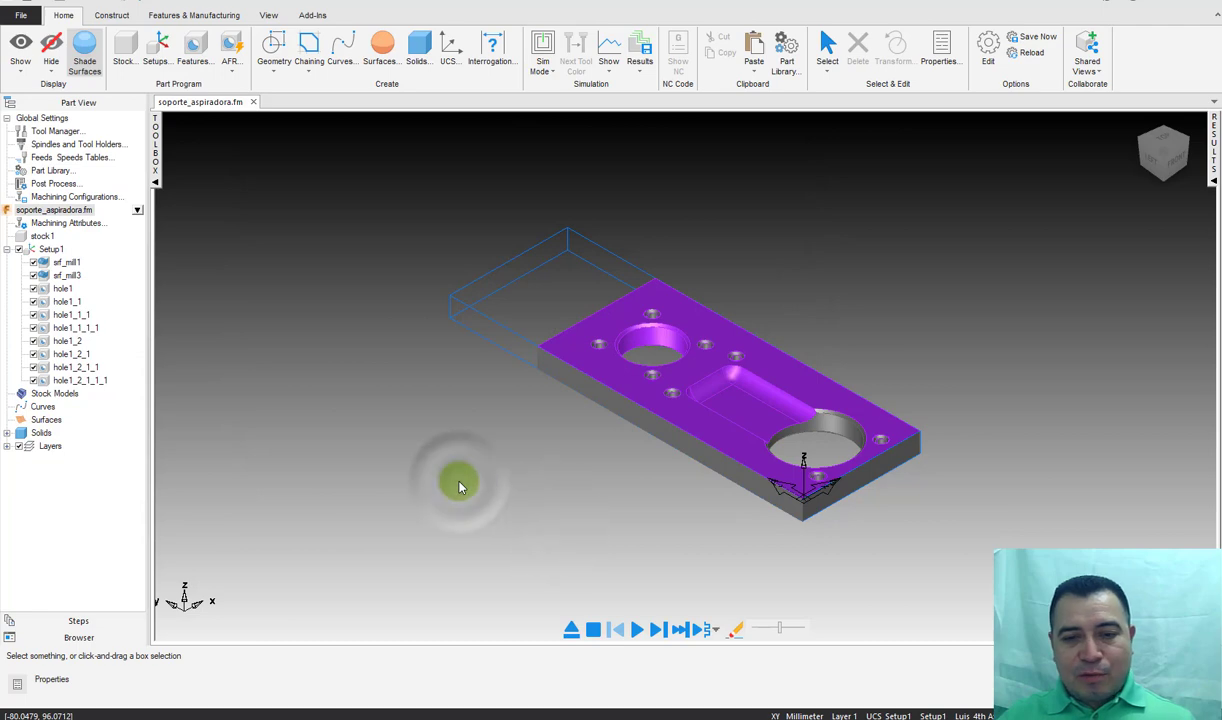
pyautogui.doubleClick(491, 327)
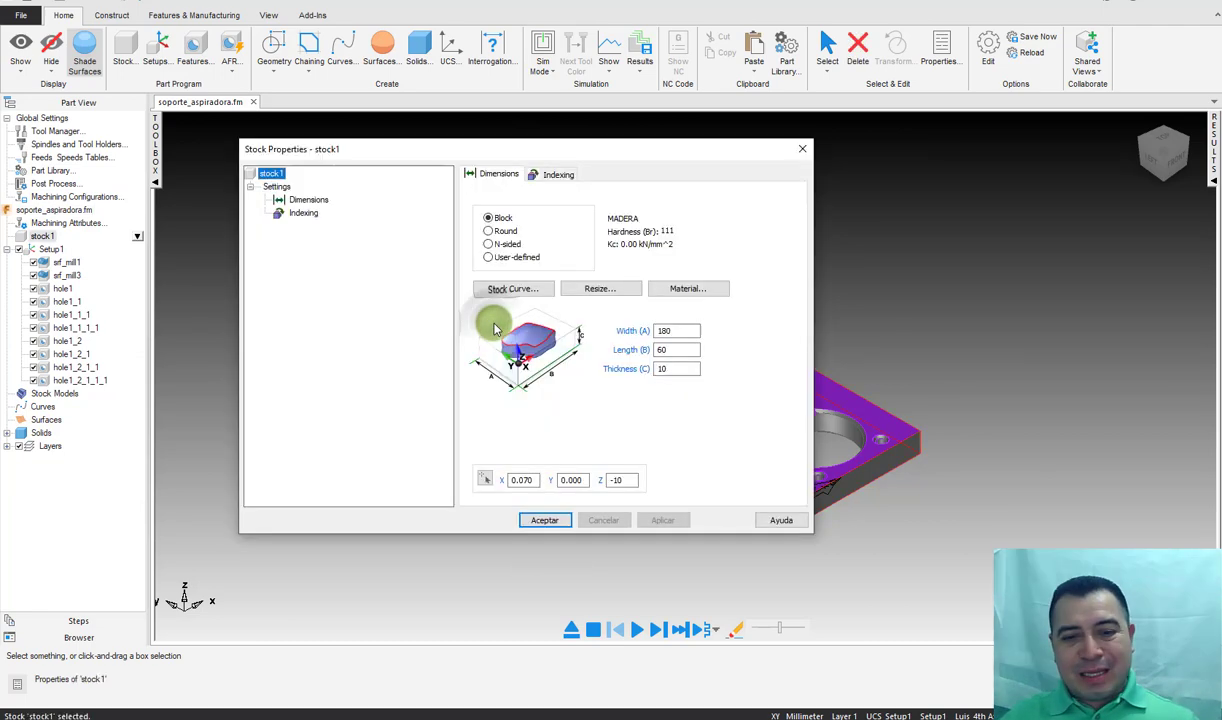
pyautogui.moveTo(518, 154); pyautogui.dragTo(452, 132)
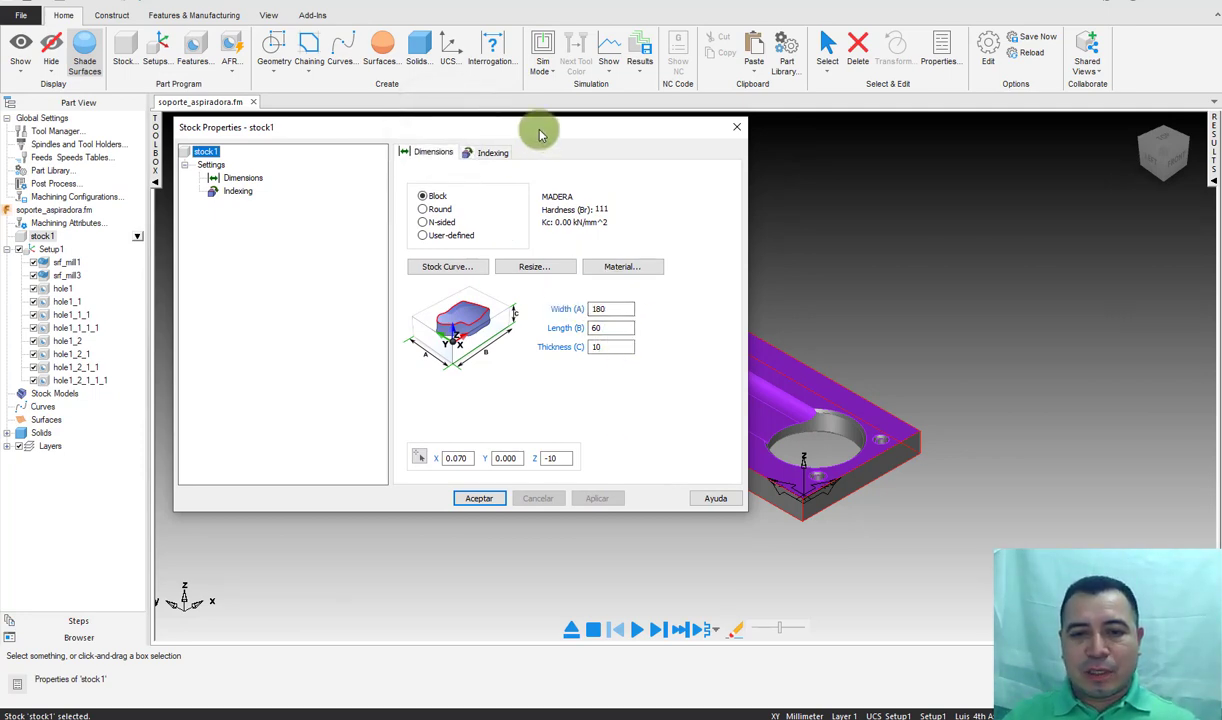
pyautogui.moveTo(537, 131); pyautogui.dragTo(379, 126)
pyautogui.click(322, 493)
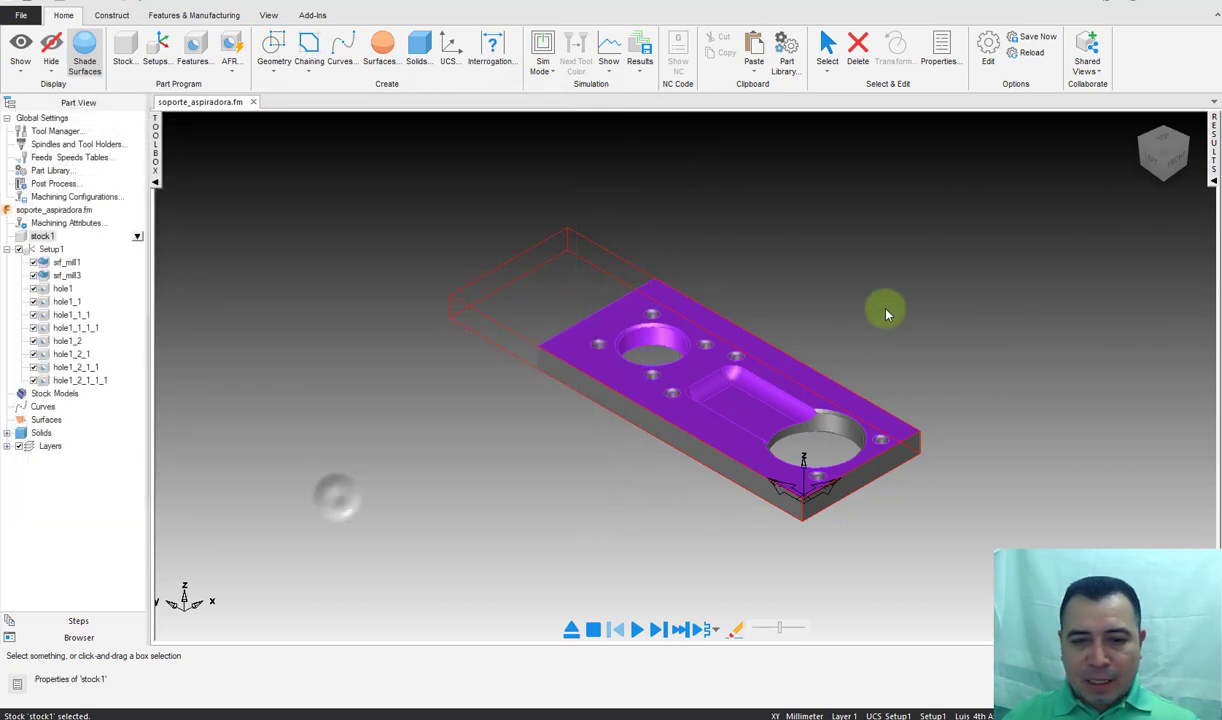
# Step: Measure a dimension from a part edge to its corner, then review and close the stock settings
pyautogui.click(115, 16)
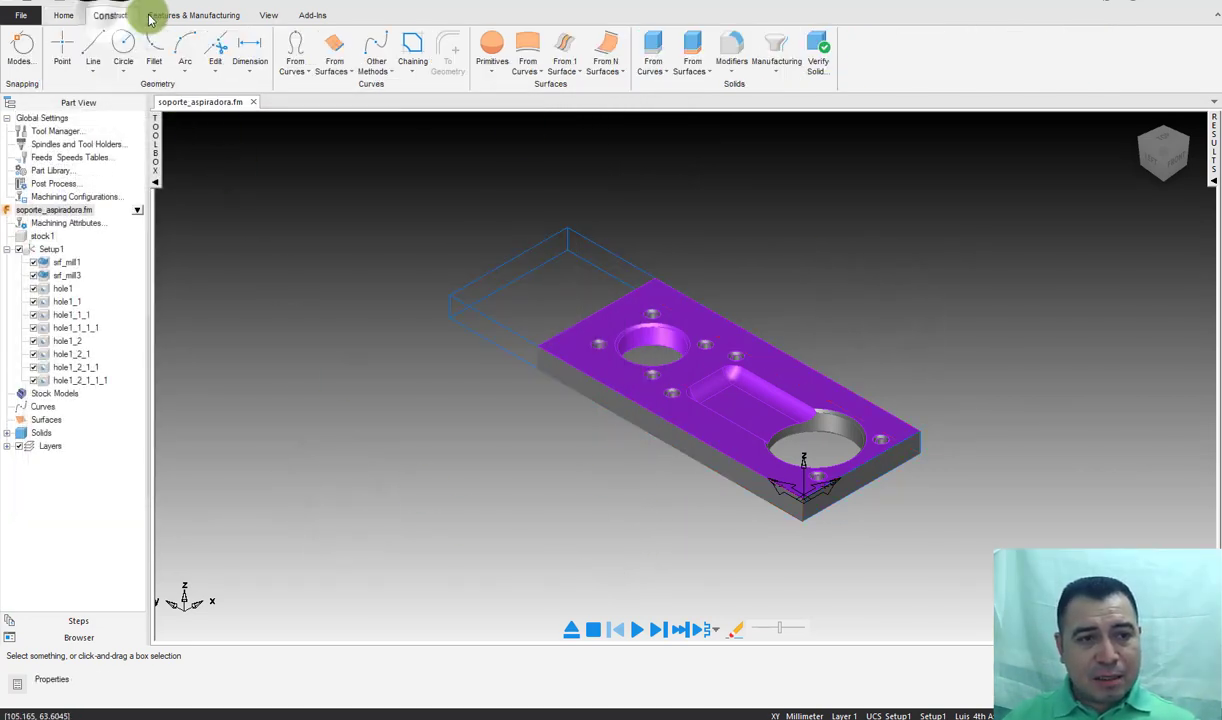
pyautogui.click(249, 55)
pyautogui.click(267, 135)
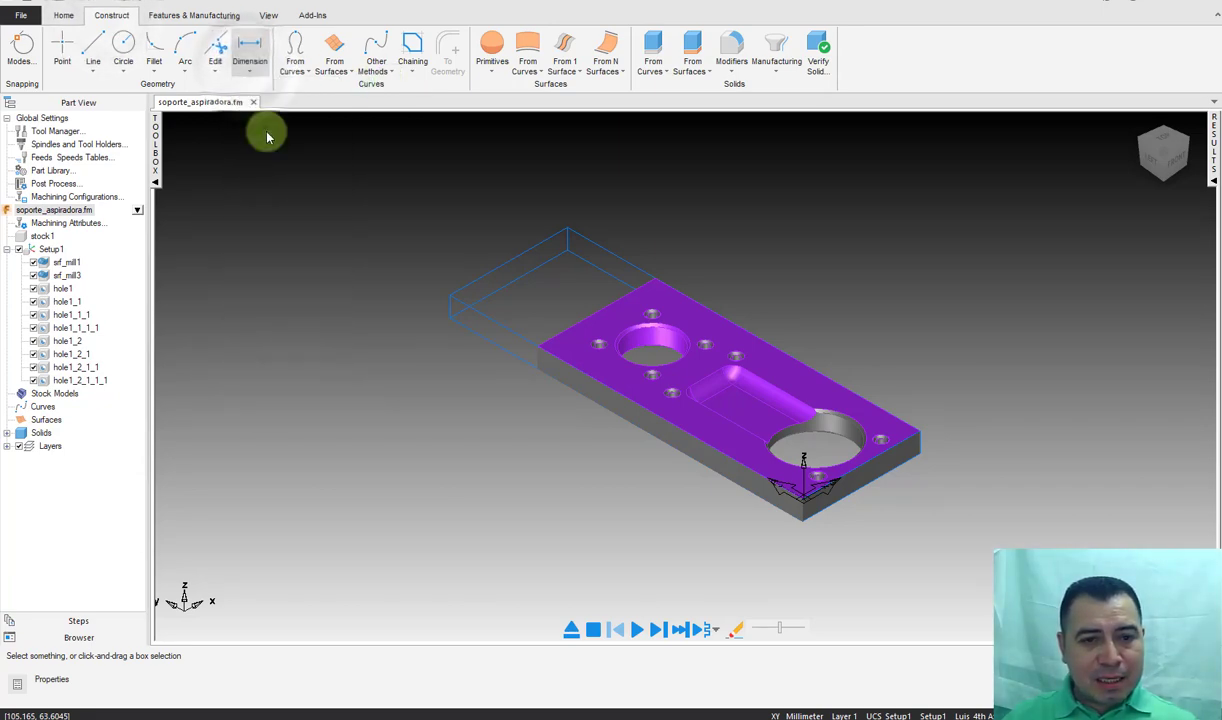
pyautogui.click(537, 343)
pyautogui.click(804, 490)
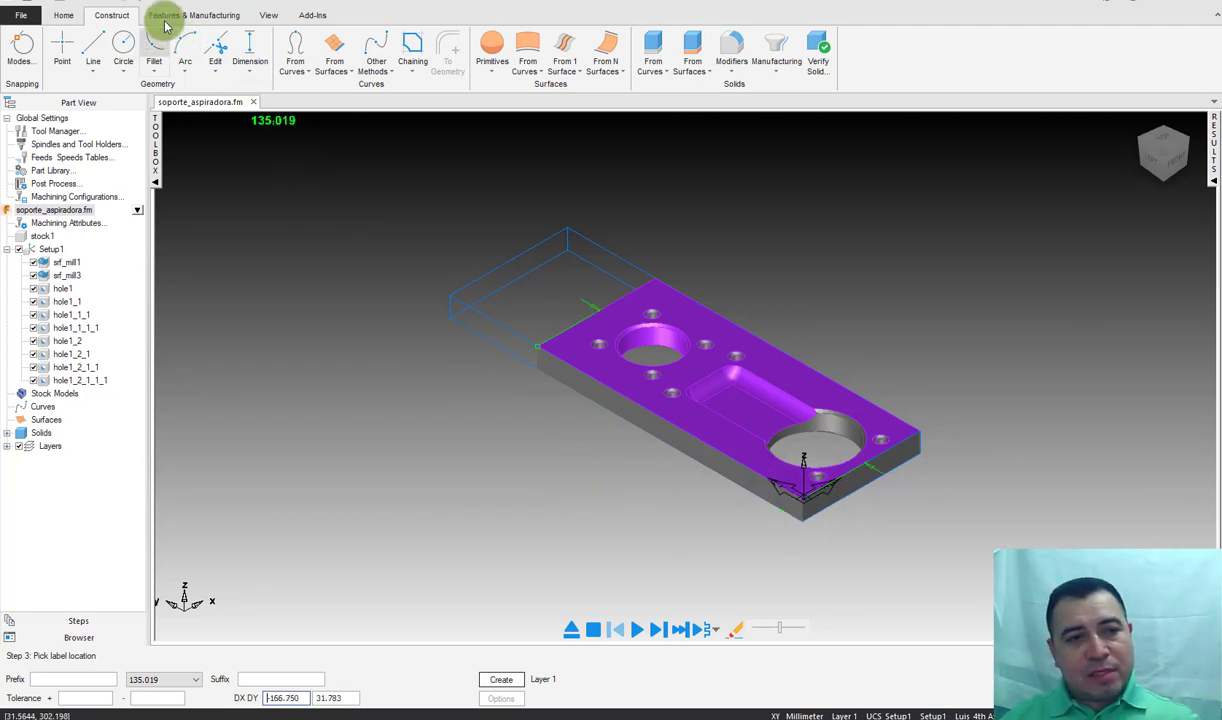
pyautogui.doubleClick(518, 245)
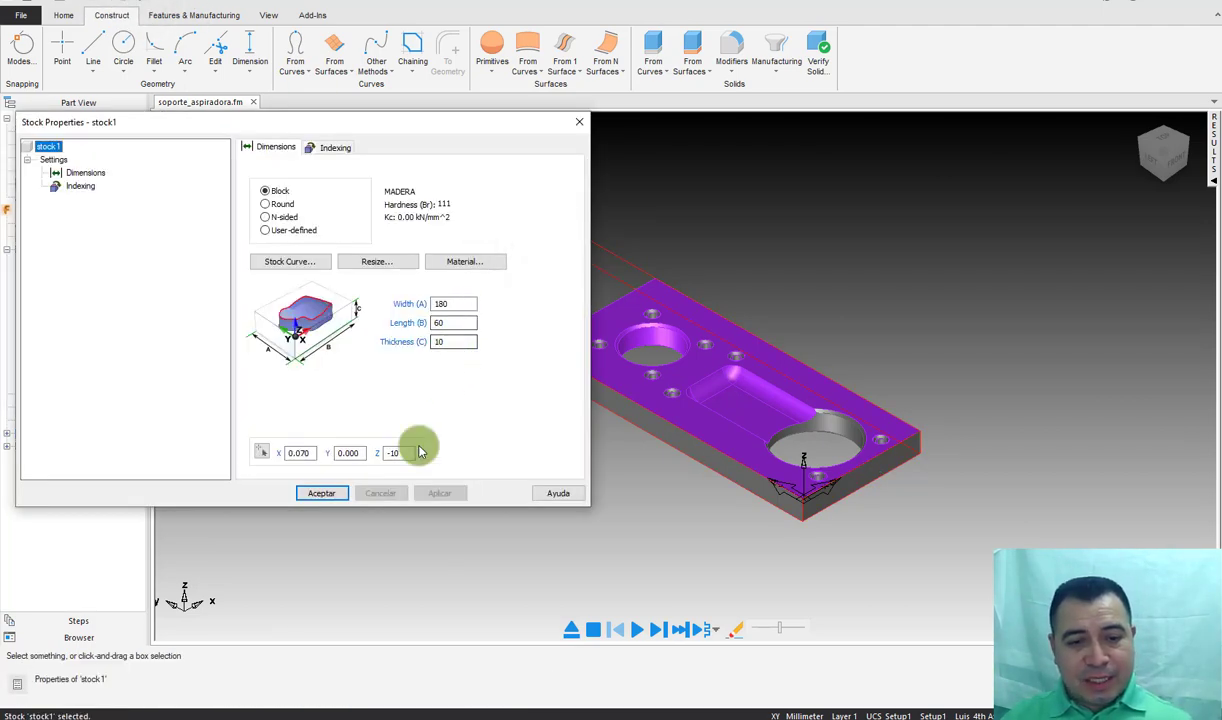
pyautogui.click(326, 492)
# Step: Start a new millimetre Mill part with a 136 × 60 × 10 block stock
pyautogui.hotkey('ctrl', 'n')
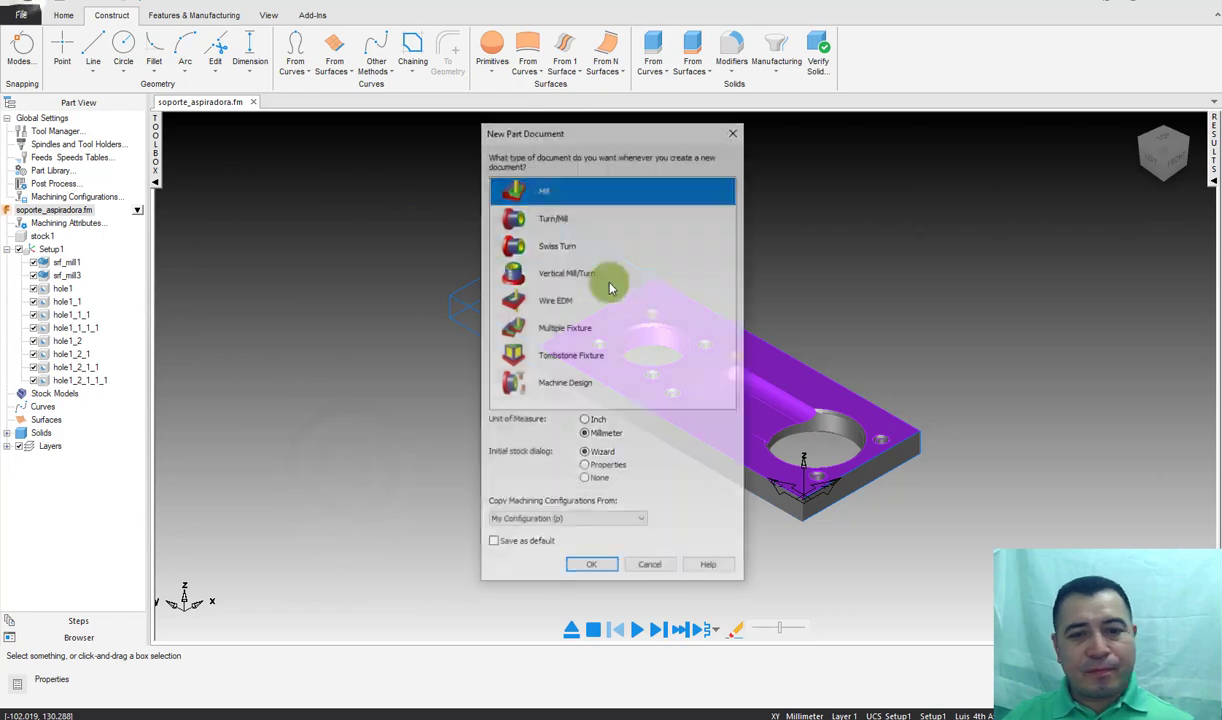
pyautogui.click(604, 571)
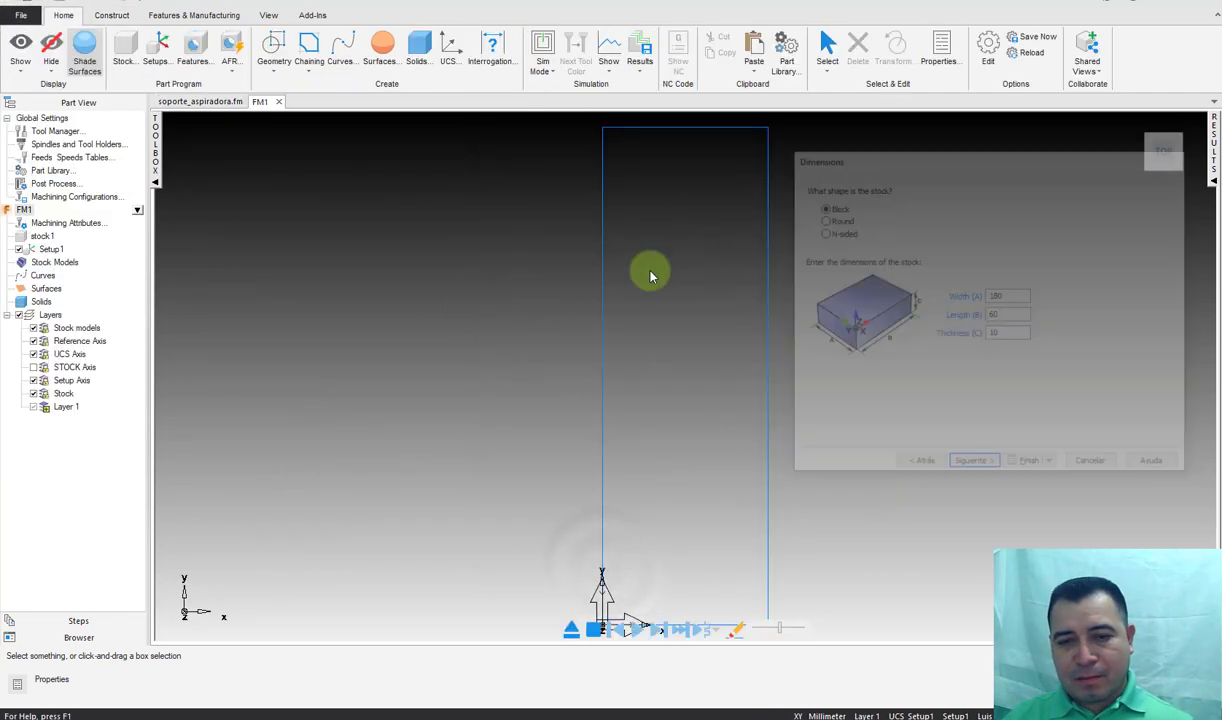
pyautogui.doubleClick(1005, 296)
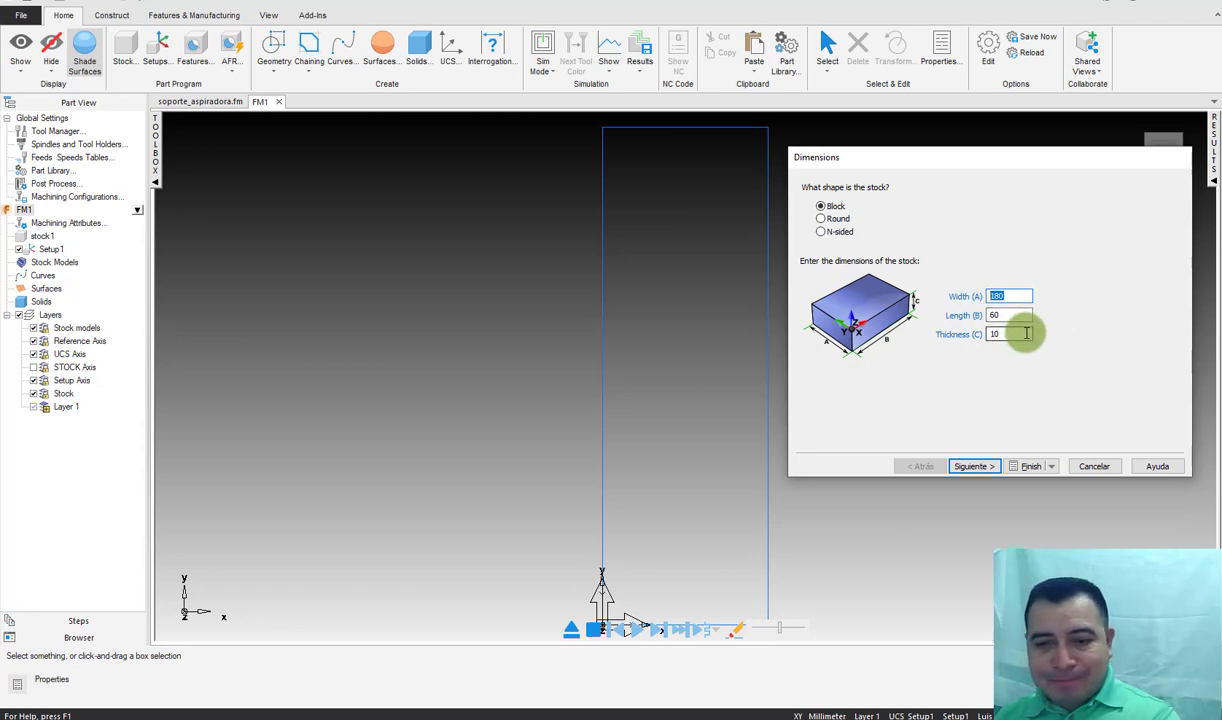
pyautogui.write('136.')
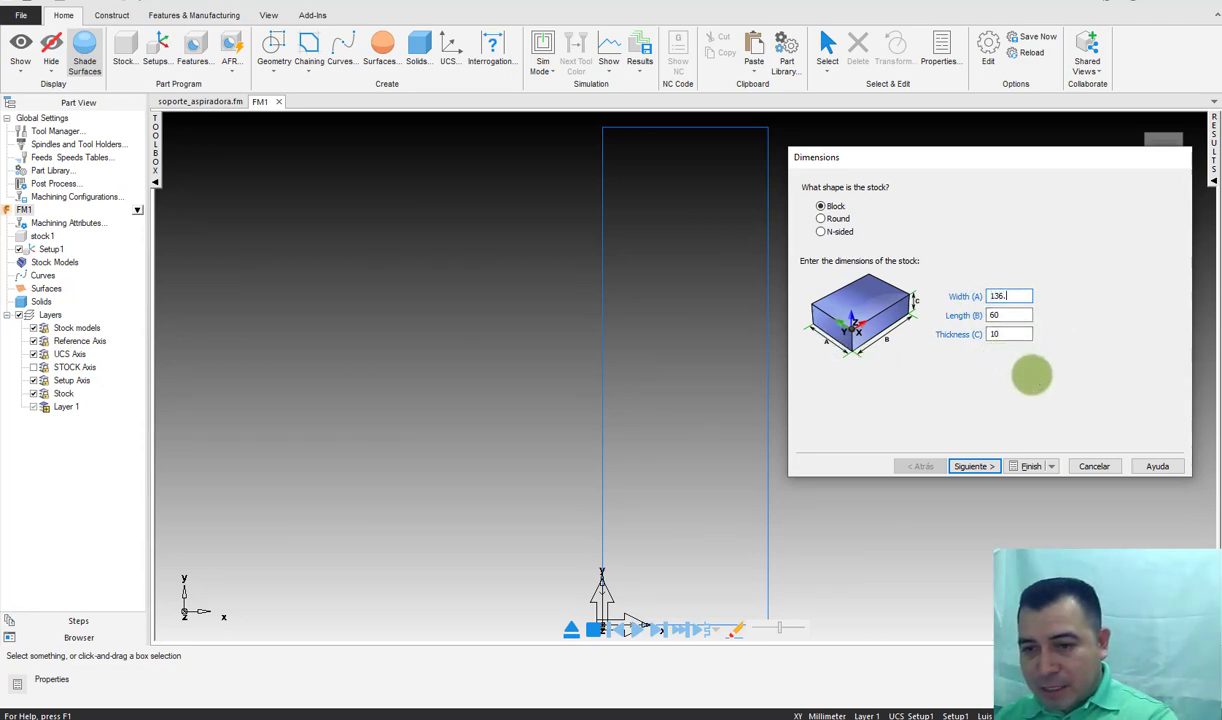
pyautogui.click(1008, 315)
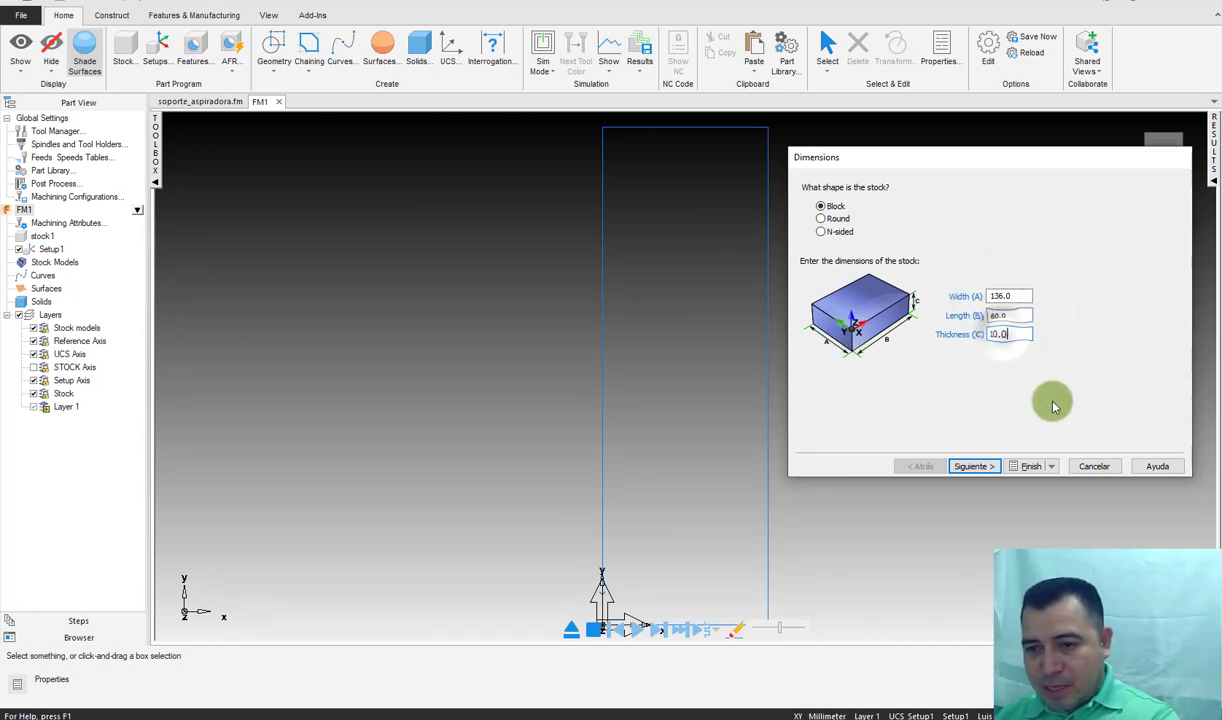
pyautogui.click(975, 466)
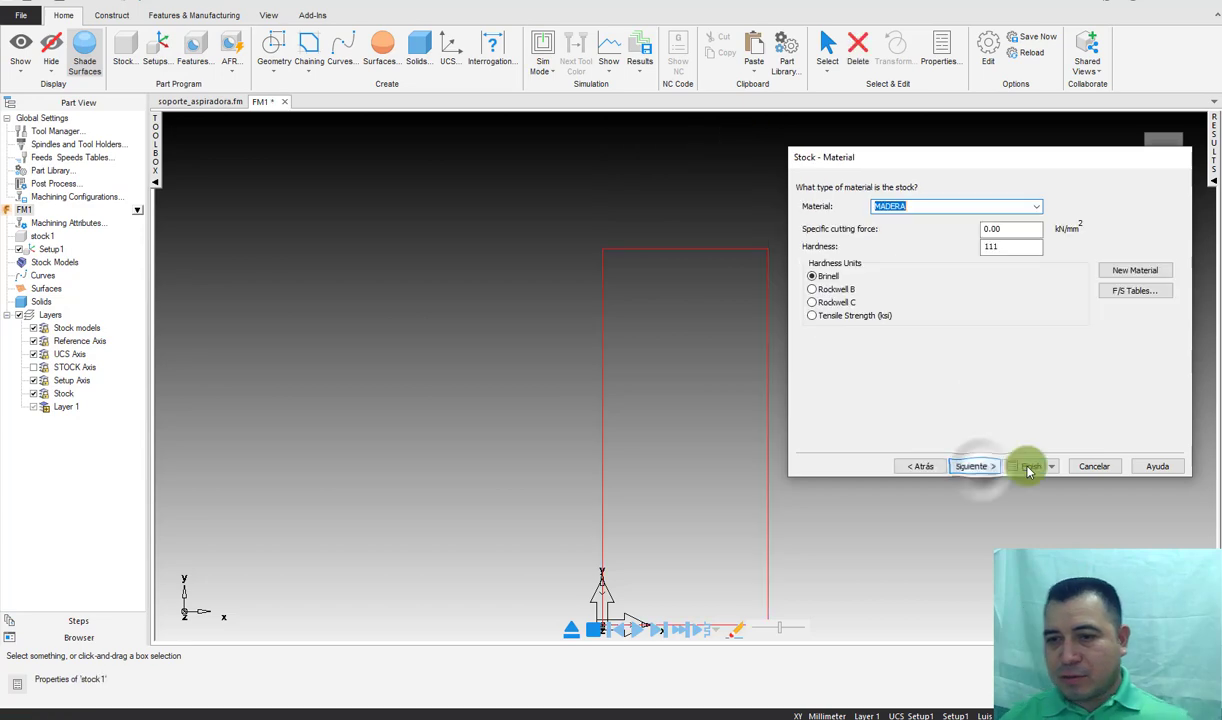
# Step: Choose PLASTIC as the stock material and move past the material step
pyautogui.click(1040, 206)
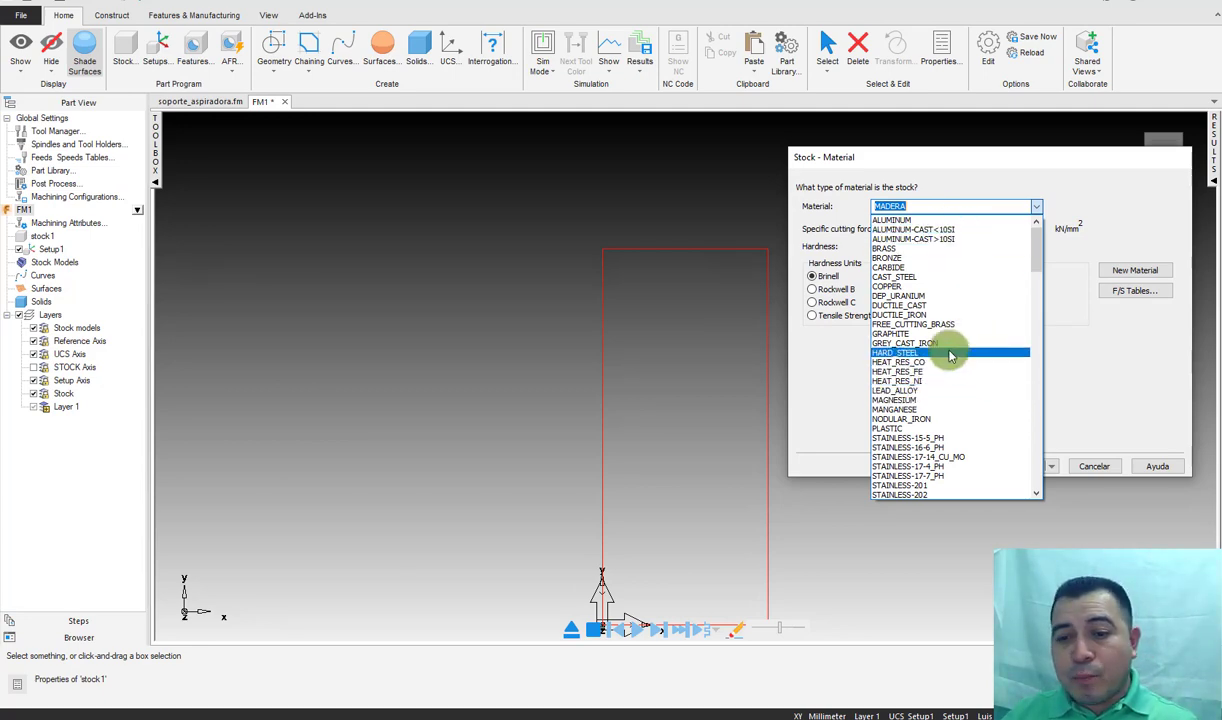
pyautogui.click(908, 430)
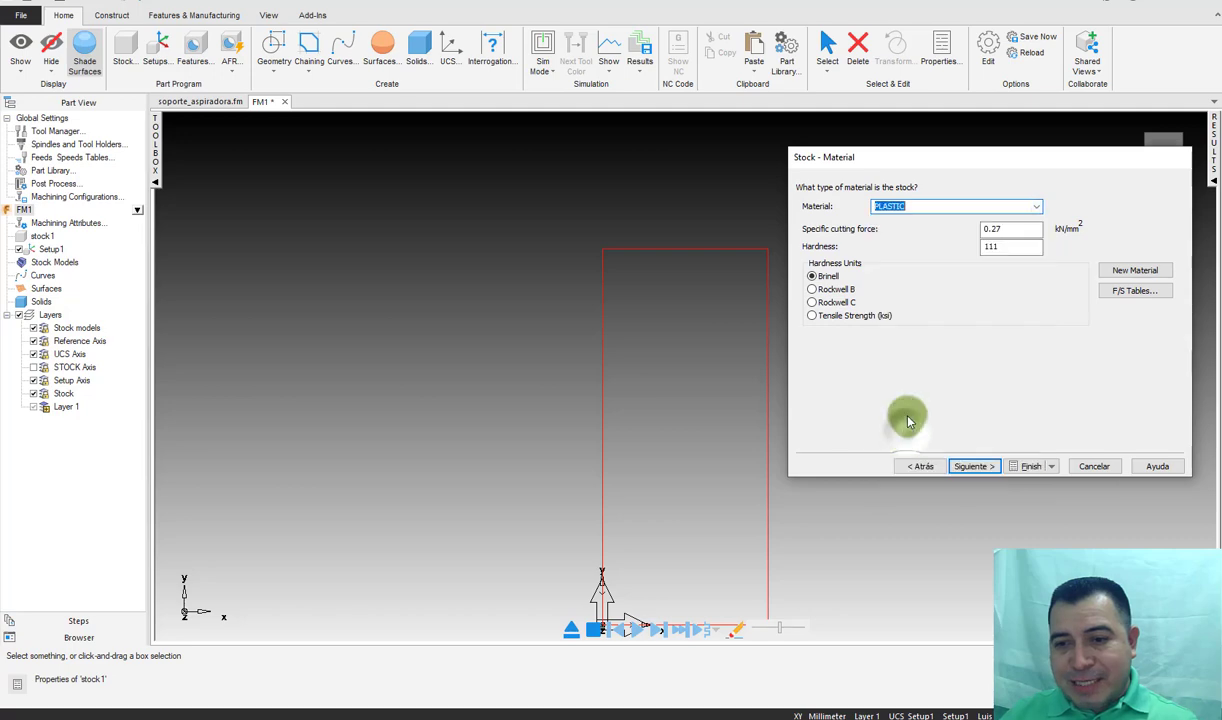
pyautogui.click(976, 466)
# Step: Finish the wizard, set the stock's Z and X offsets to 0.0, and accept
pyautogui.click(1035, 467)
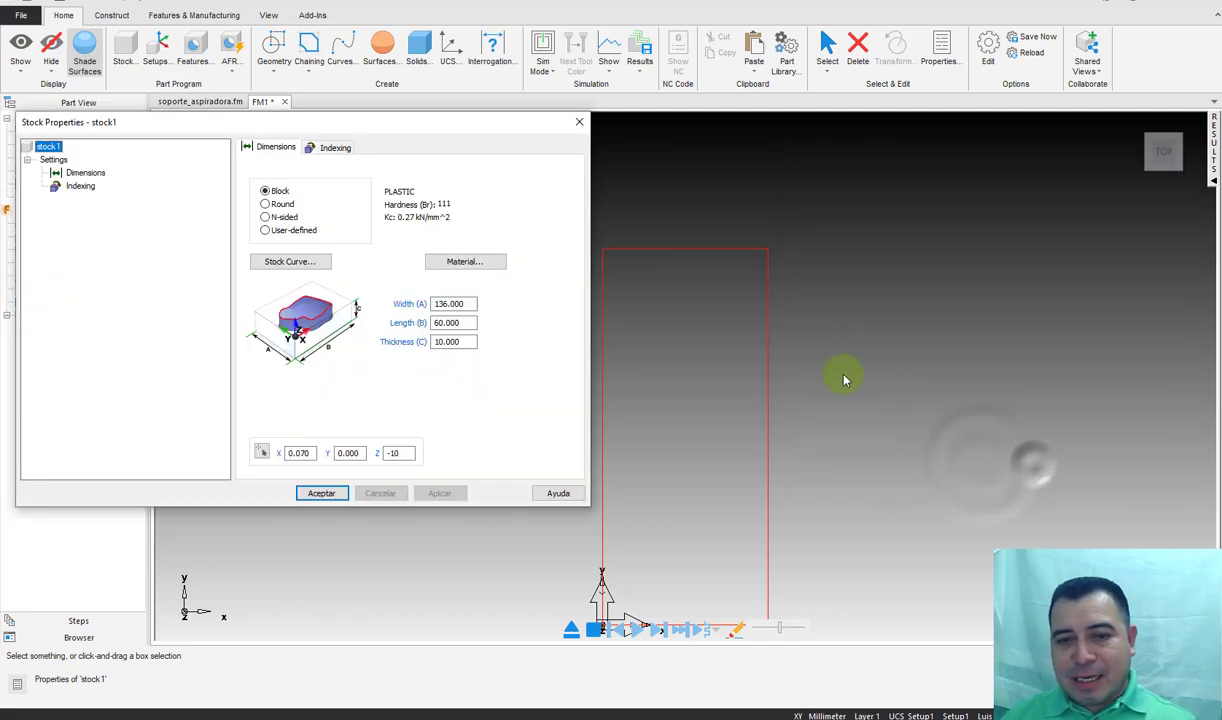
pyautogui.doubleClick(395, 453)
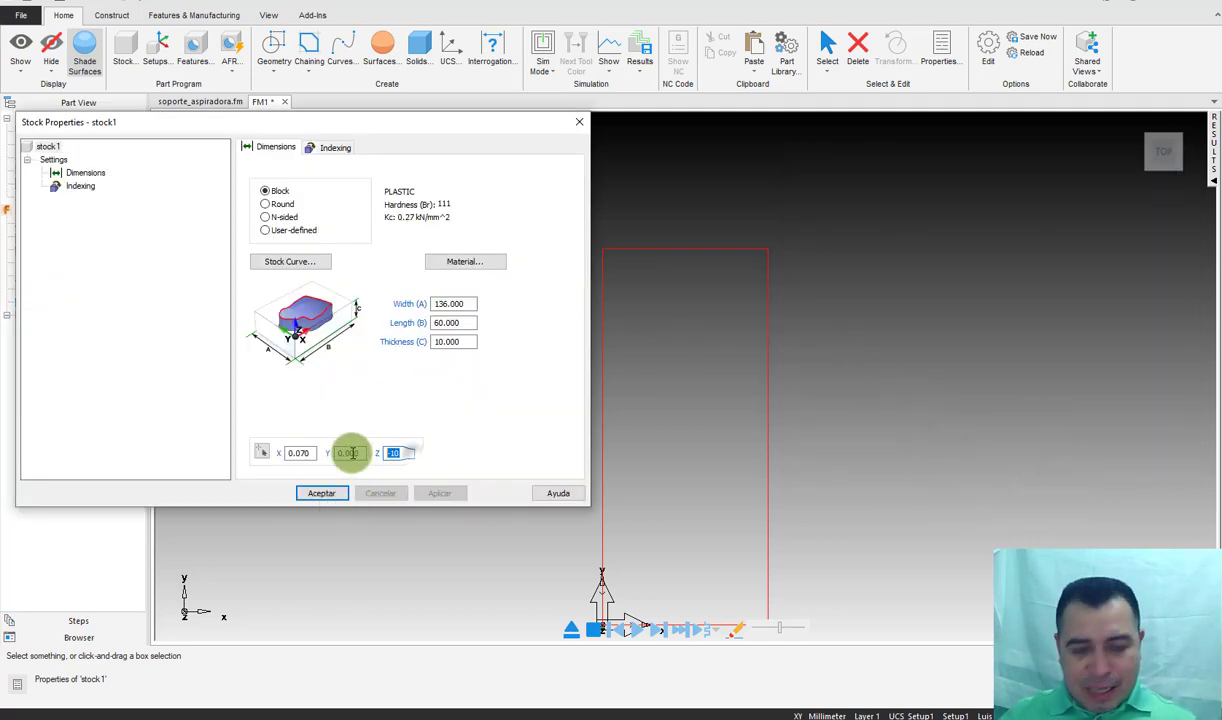
pyautogui.write('0.0')
pyautogui.doubleClick(305, 453)
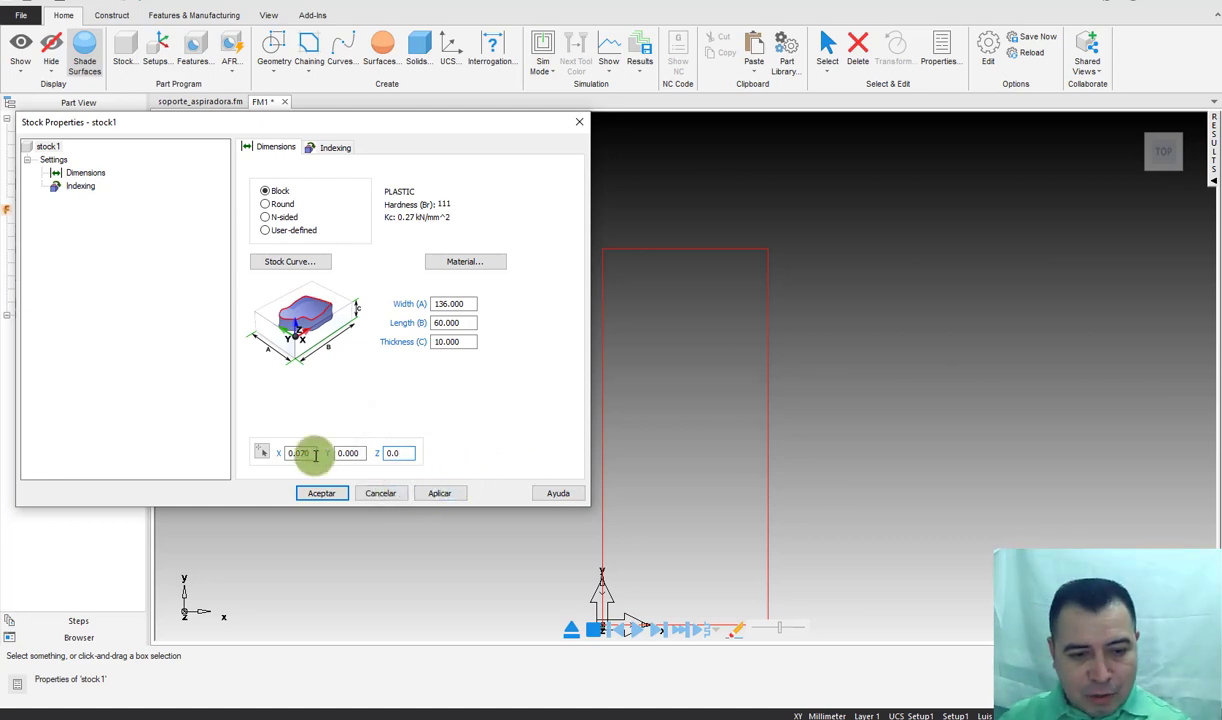
pyautogui.write('0.0')
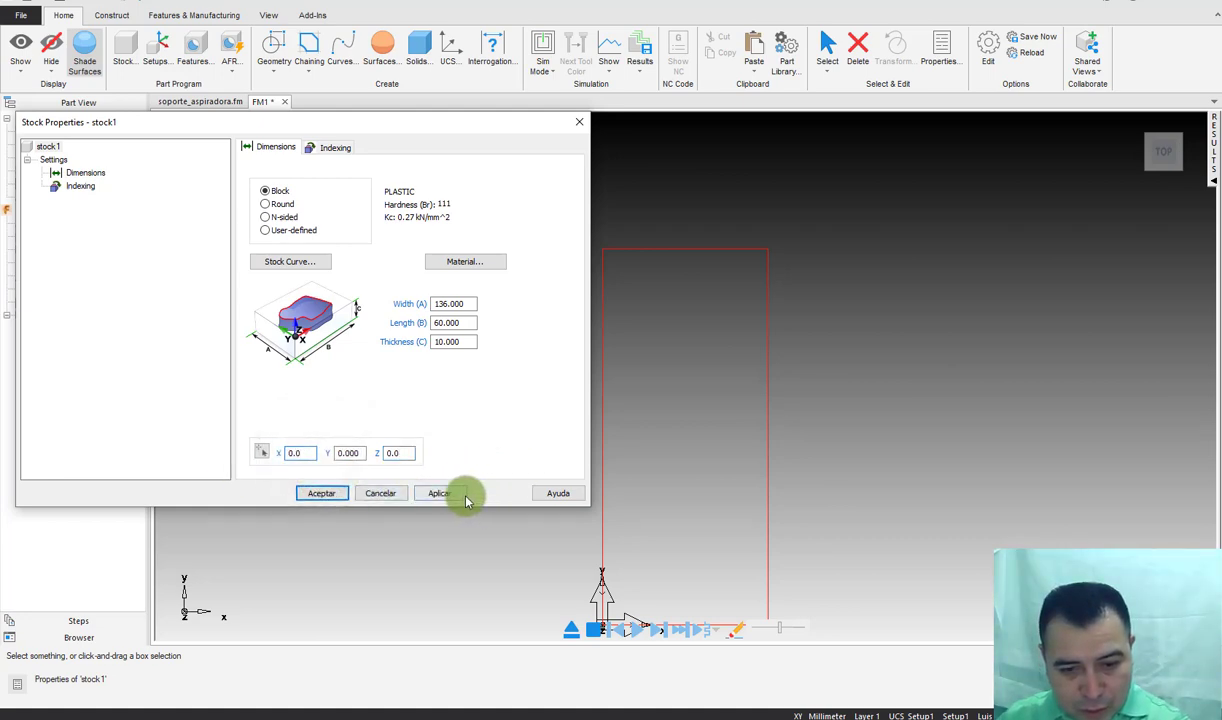
pyautogui.click(445, 493)
pyautogui.click(322, 493)
# Step: Check the FM1 stock box placement from the Front view, then in isometric
pyautogui.scroll(3, 632, 655)
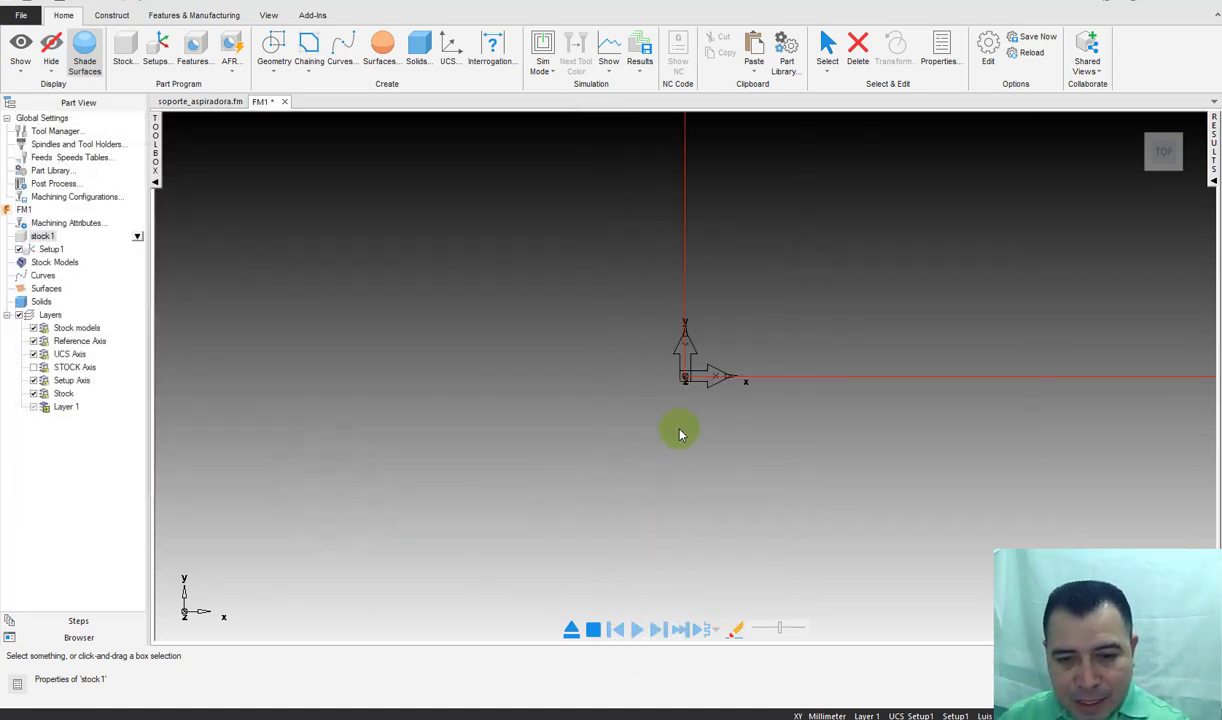
pyautogui.click(710, 400)
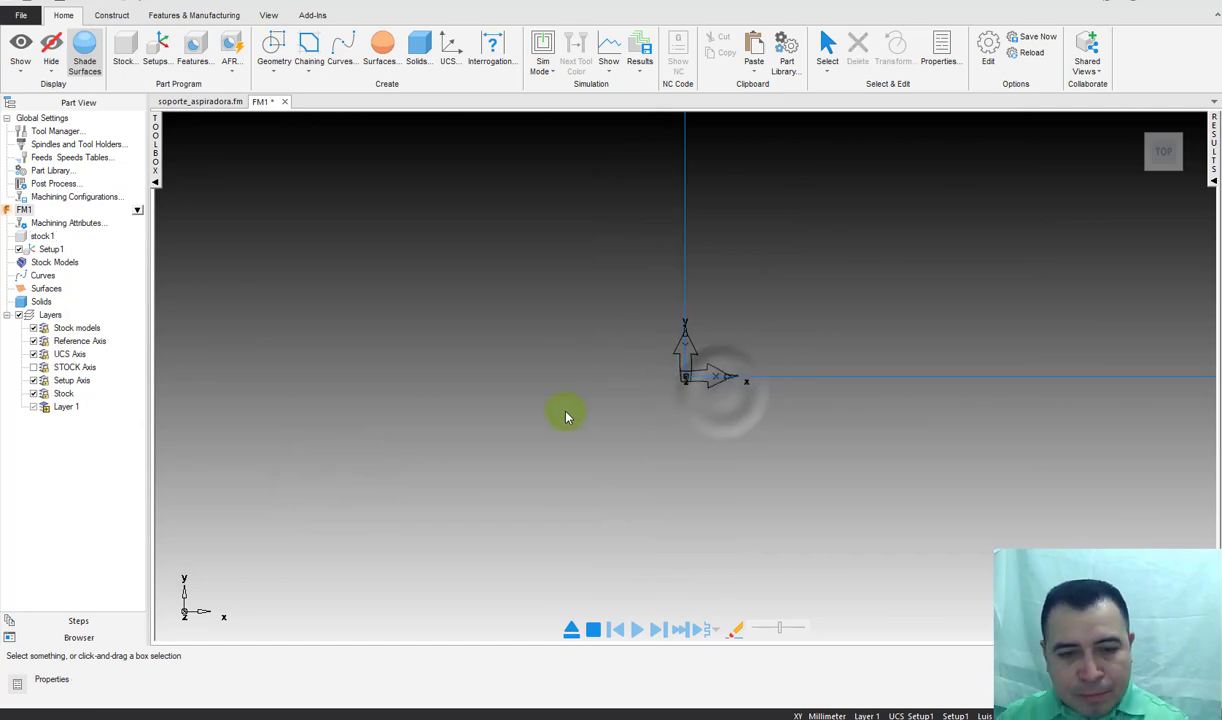
pyautogui.scroll(3, 685, 215)
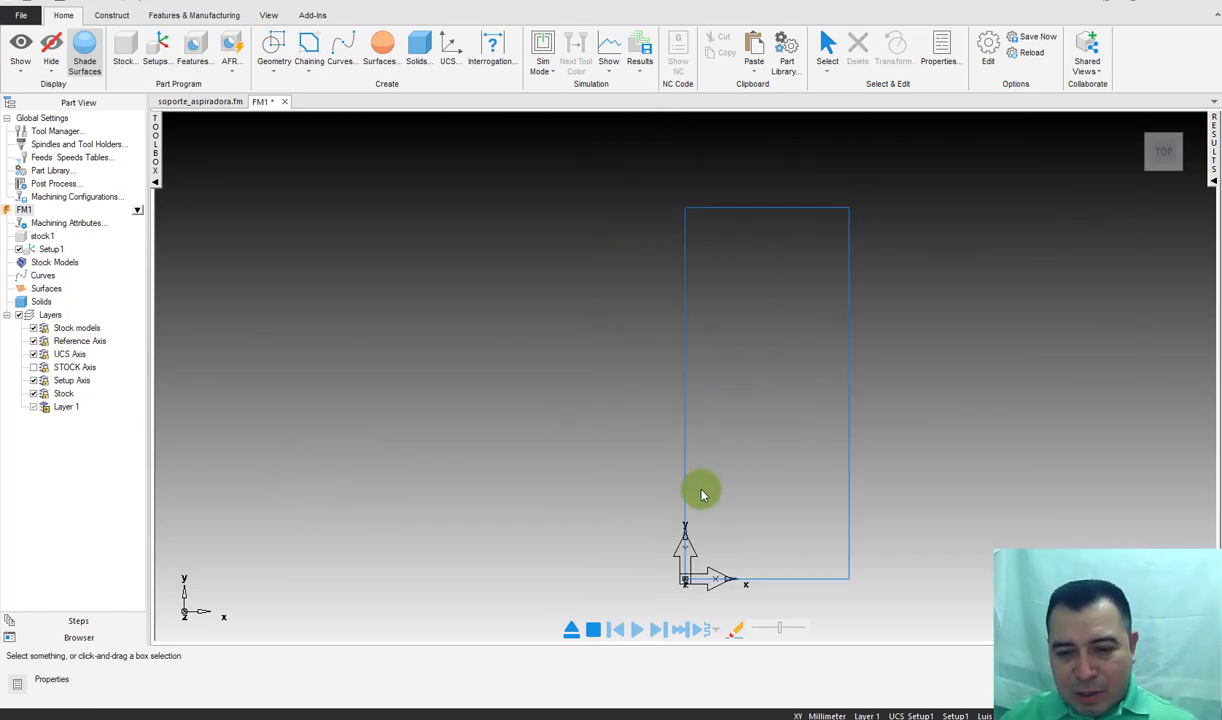
pyautogui.rightClick(652, 612)
pyautogui.click(660, 374)
pyautogui.rightClick(559, 333)
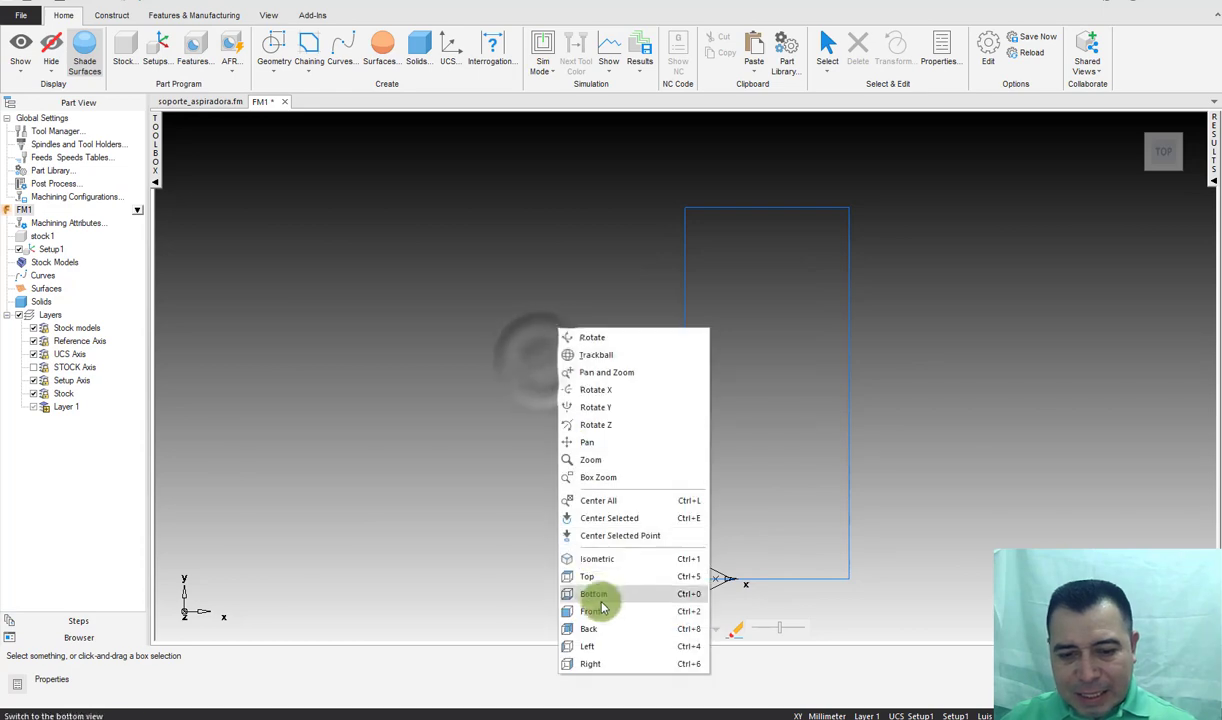
pyautogui.click(603, 610)
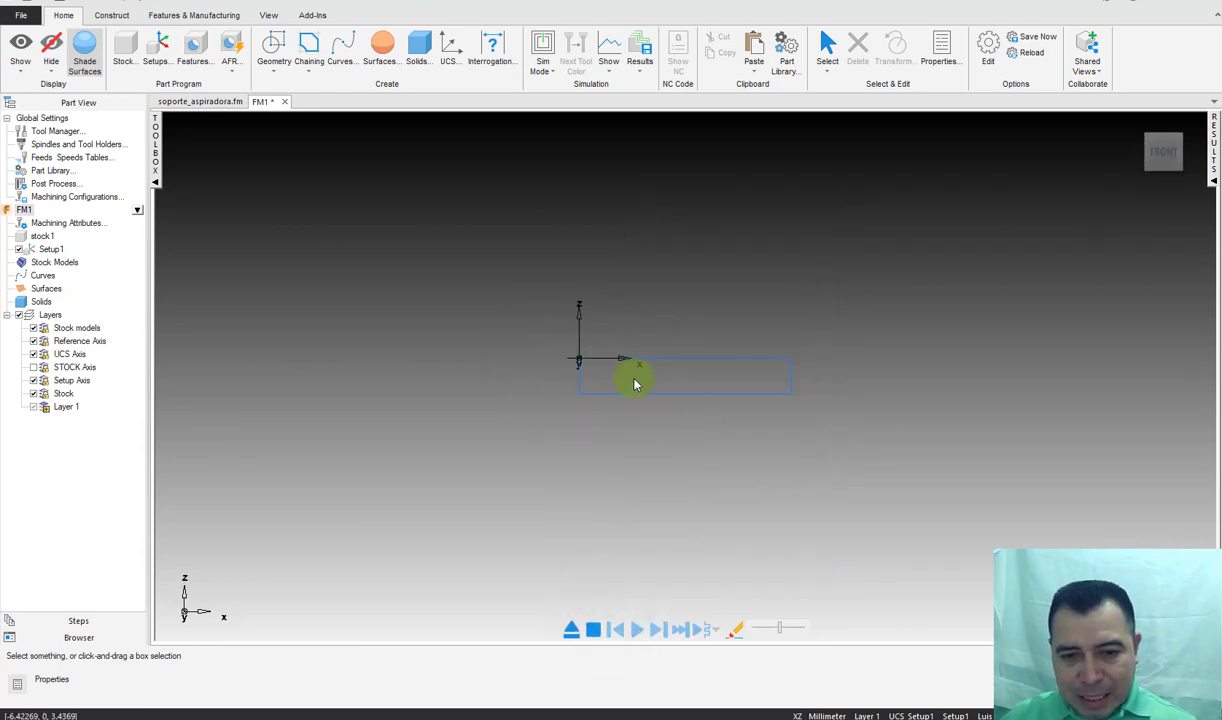
pyautogui.scroll(5, 650, 395)
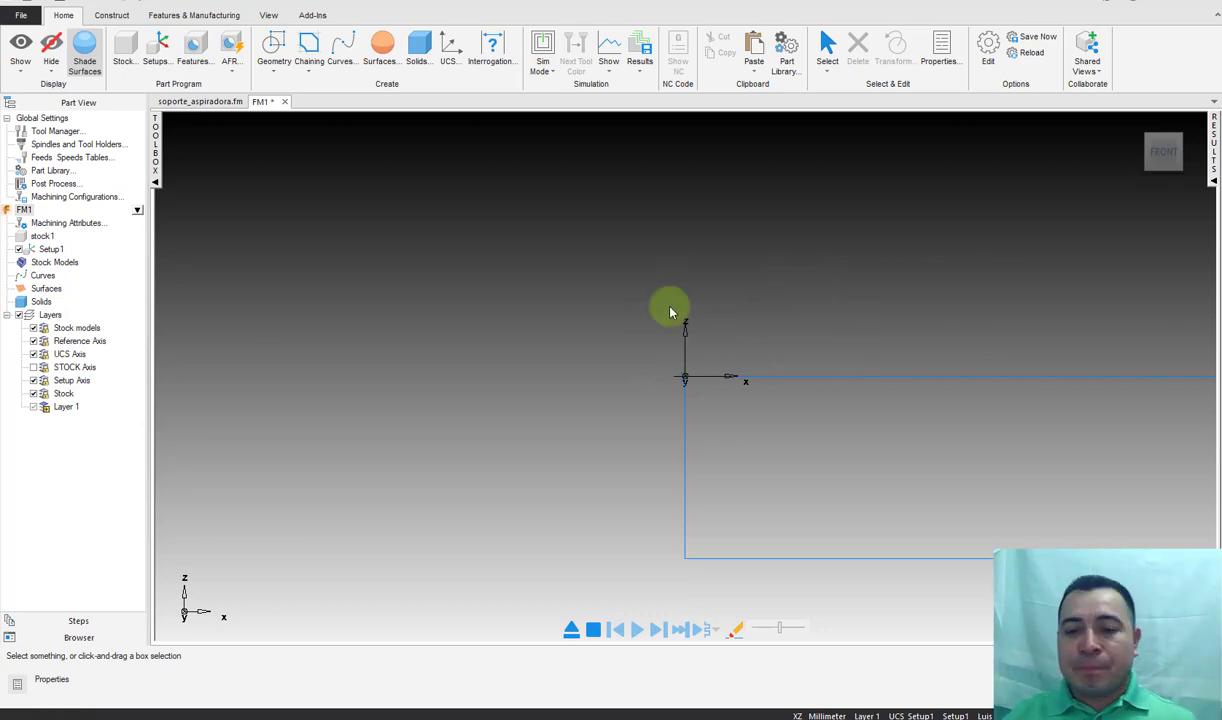
pyautogui.scroll(-5, 695, 325)
pyautogui.rightClick(700, 333)
pyautogui.click(776, 535)
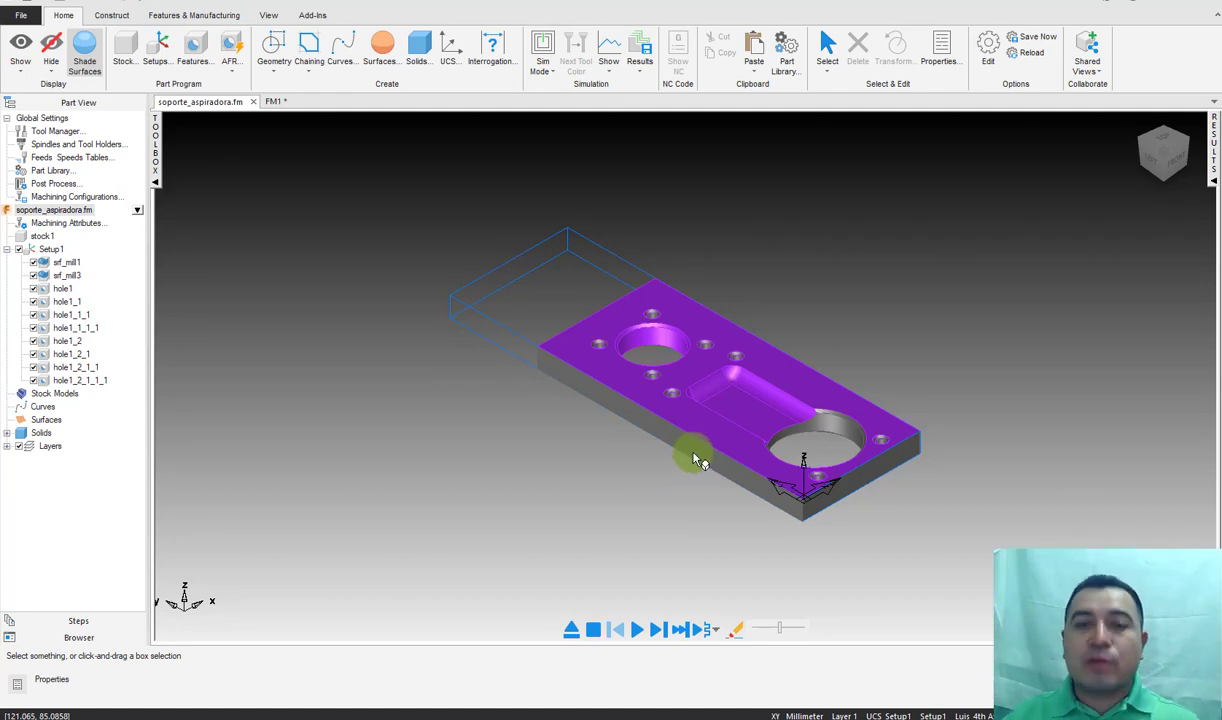
# Step: Expand Solids, select solid _26 and copy it to the clipboard
pyautogui.click(698, 460)
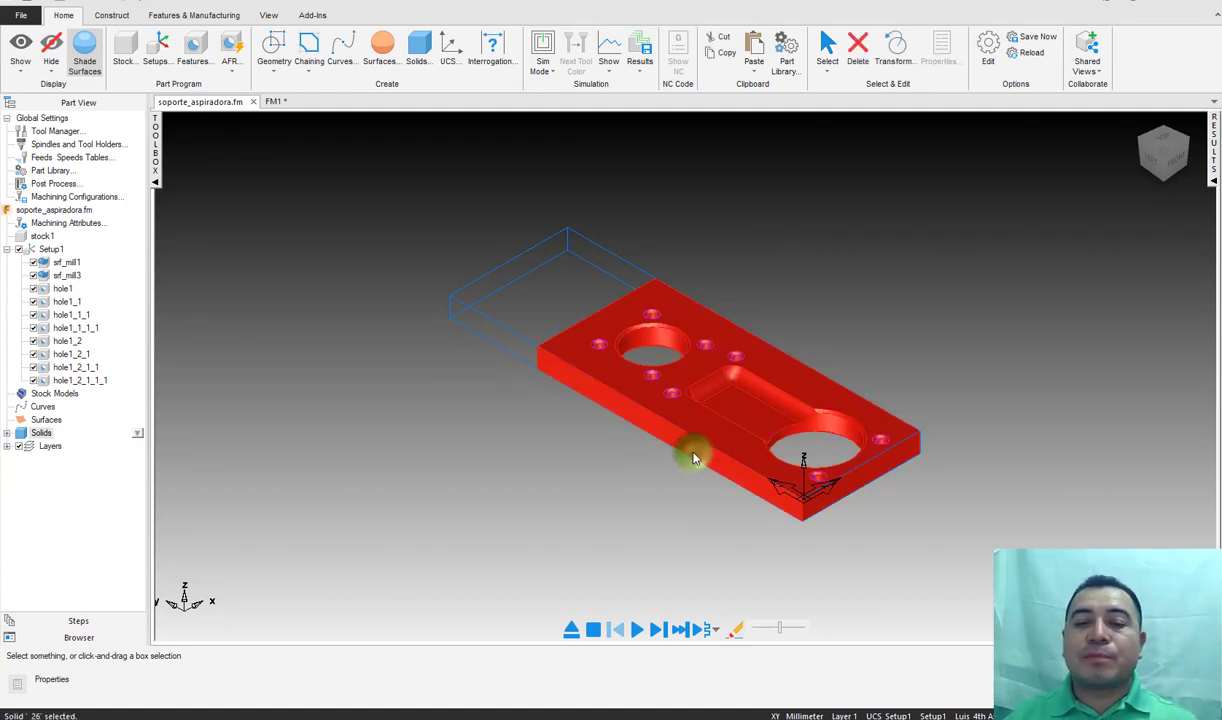
pyautogui.click(7, 432)
pyautogui.click(40, 432)
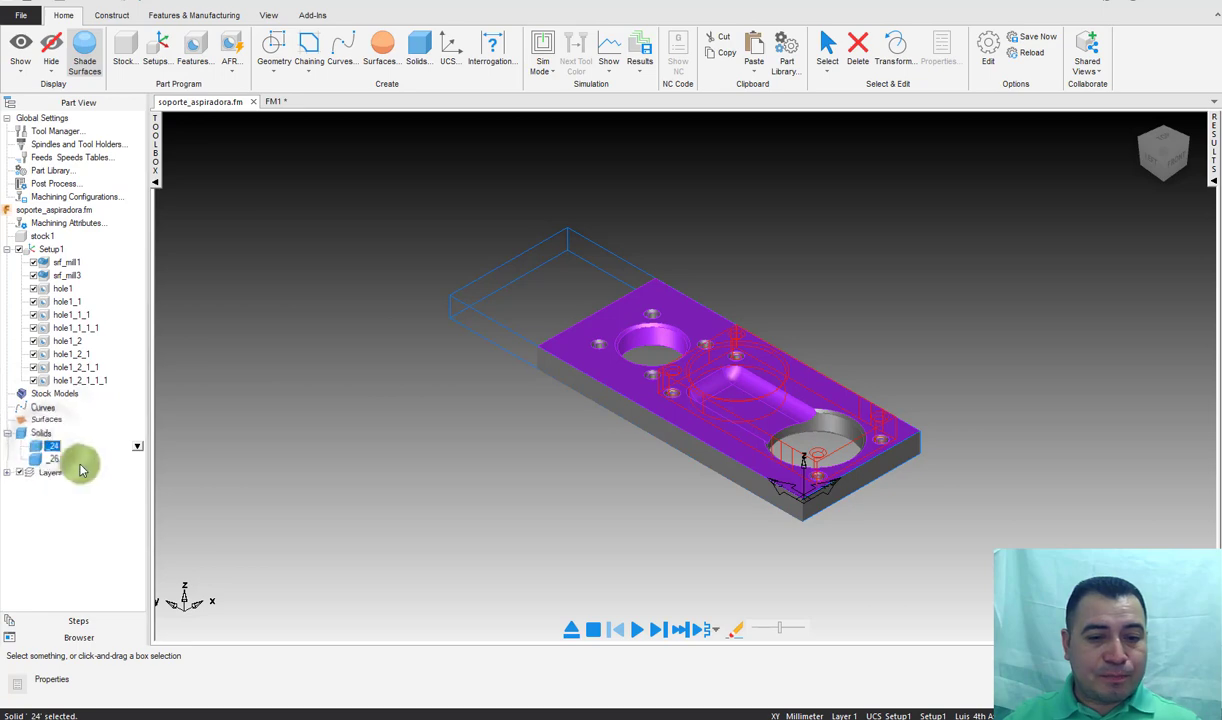
pyautogui.click(48, 460)
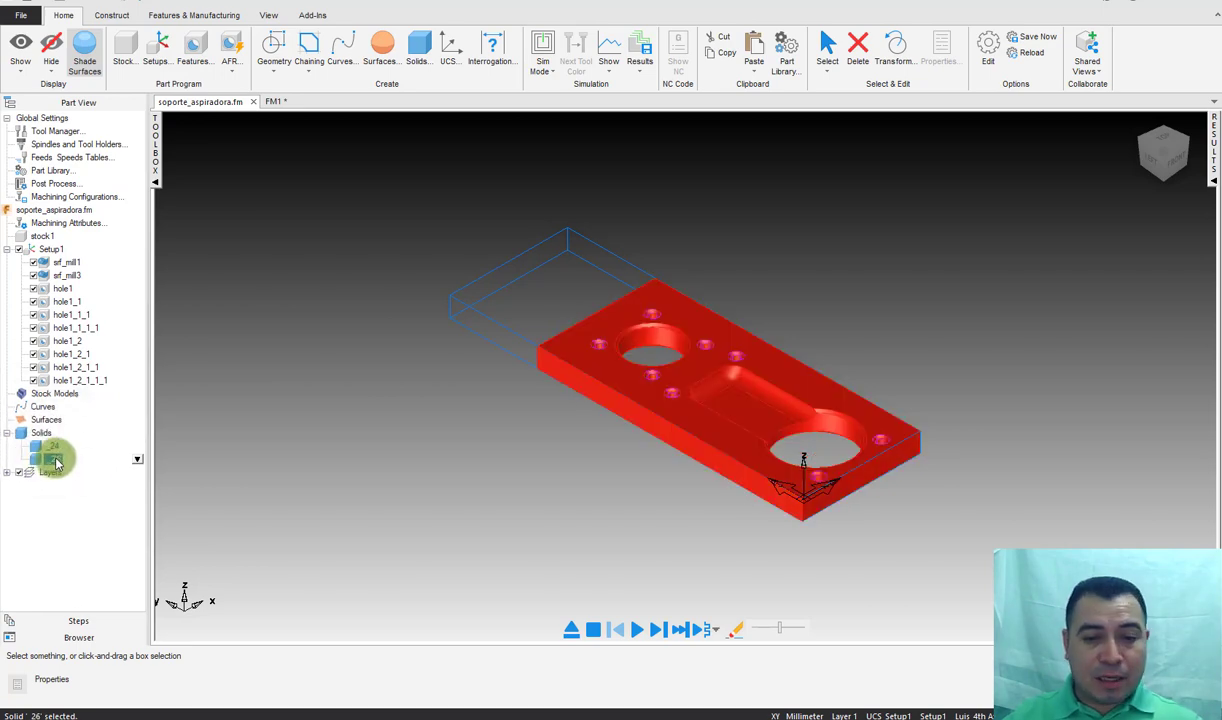
pyautogui.click(50, 447)
pyautogui.click(50, 458)
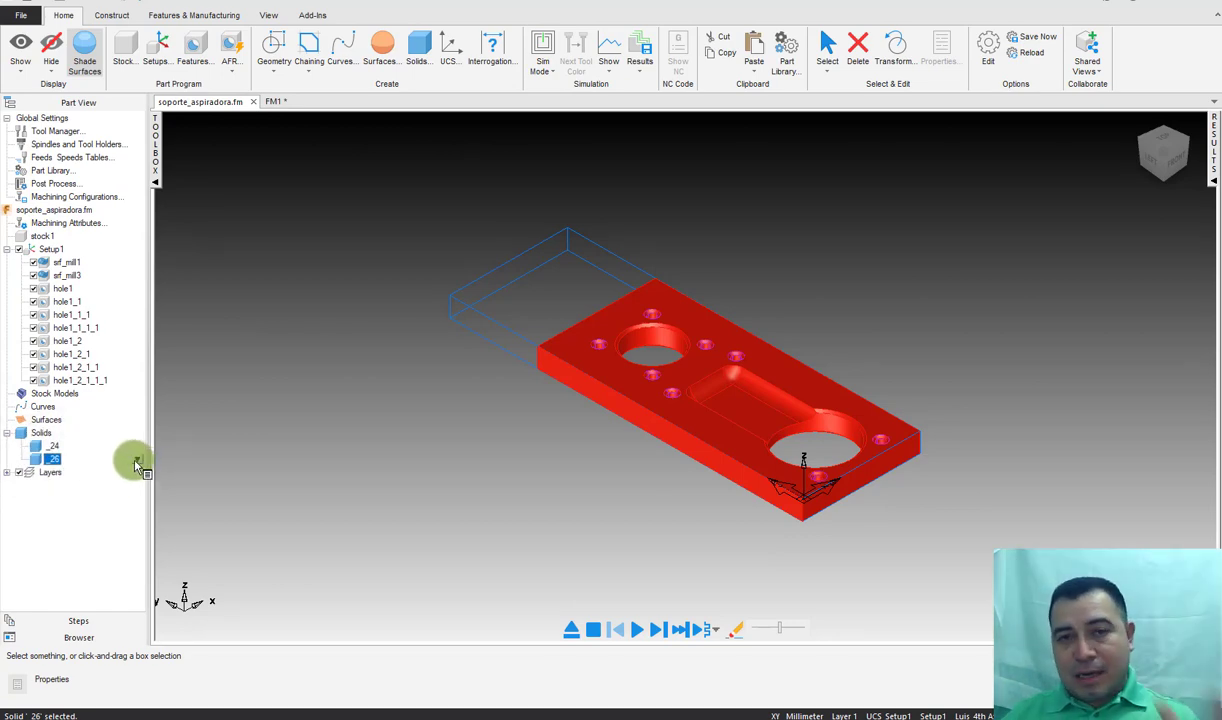
pyautogui.click(137, 460)
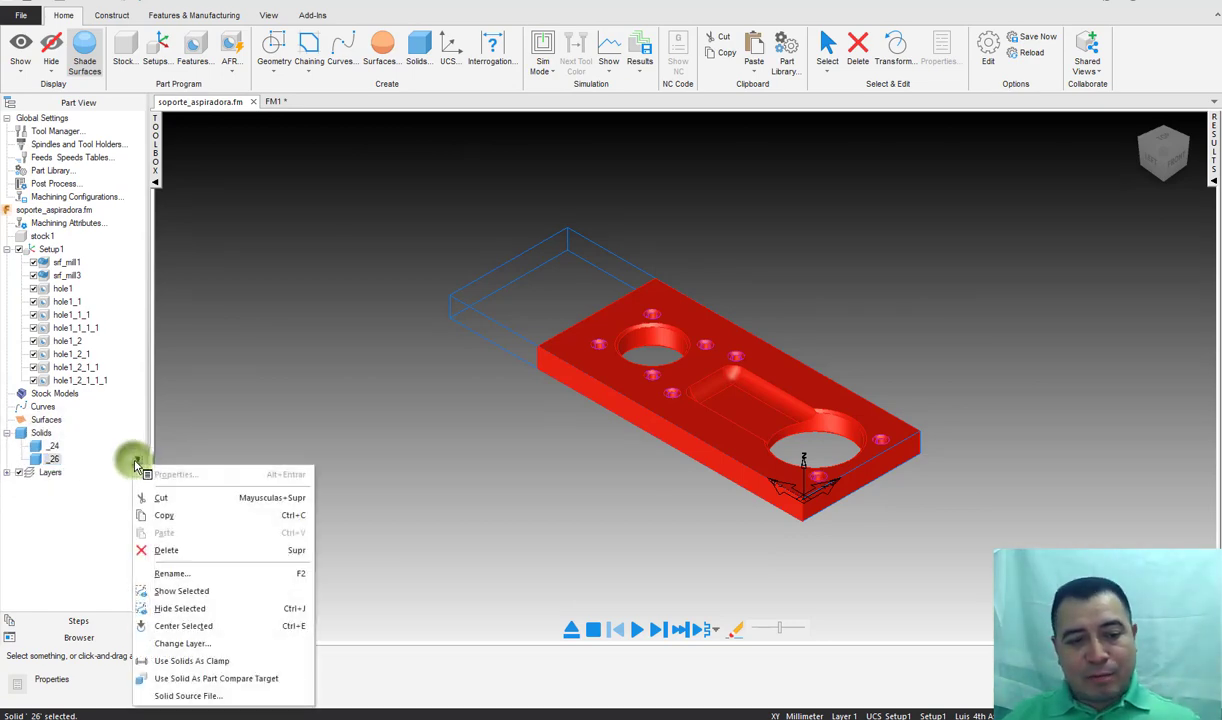
pyautogui.click(183, 520)
# Step: Paste solid 26 into FM1 and view it from the top
pyautogui.click(314, 392)
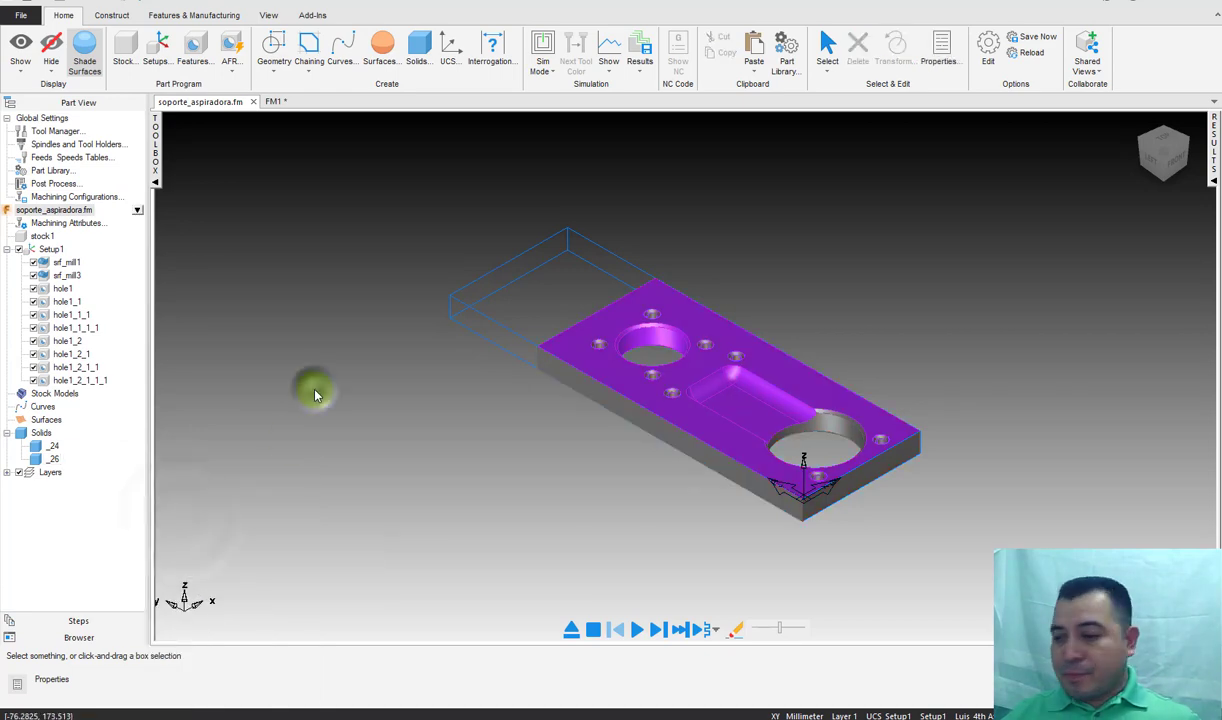
pyautogui.hotkey('ctrl', 'Tab')
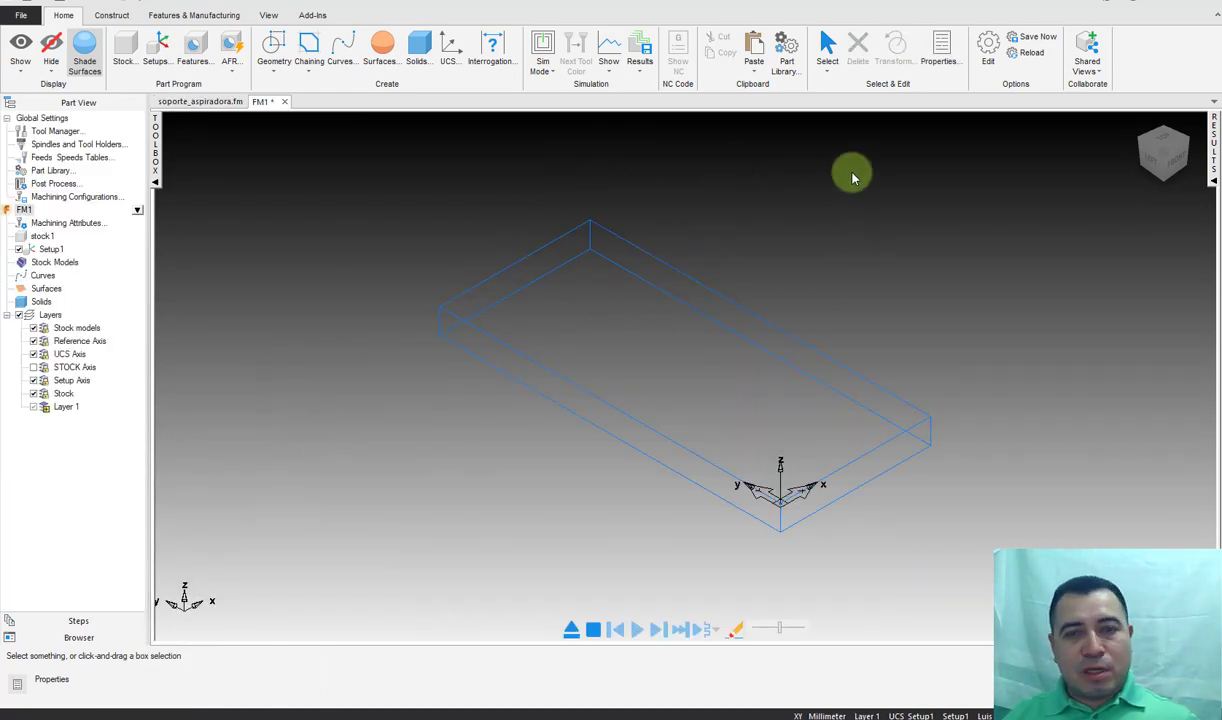
pyautogui.hotkey('ctrl', 'v')
pyautogui.click(979, 330)
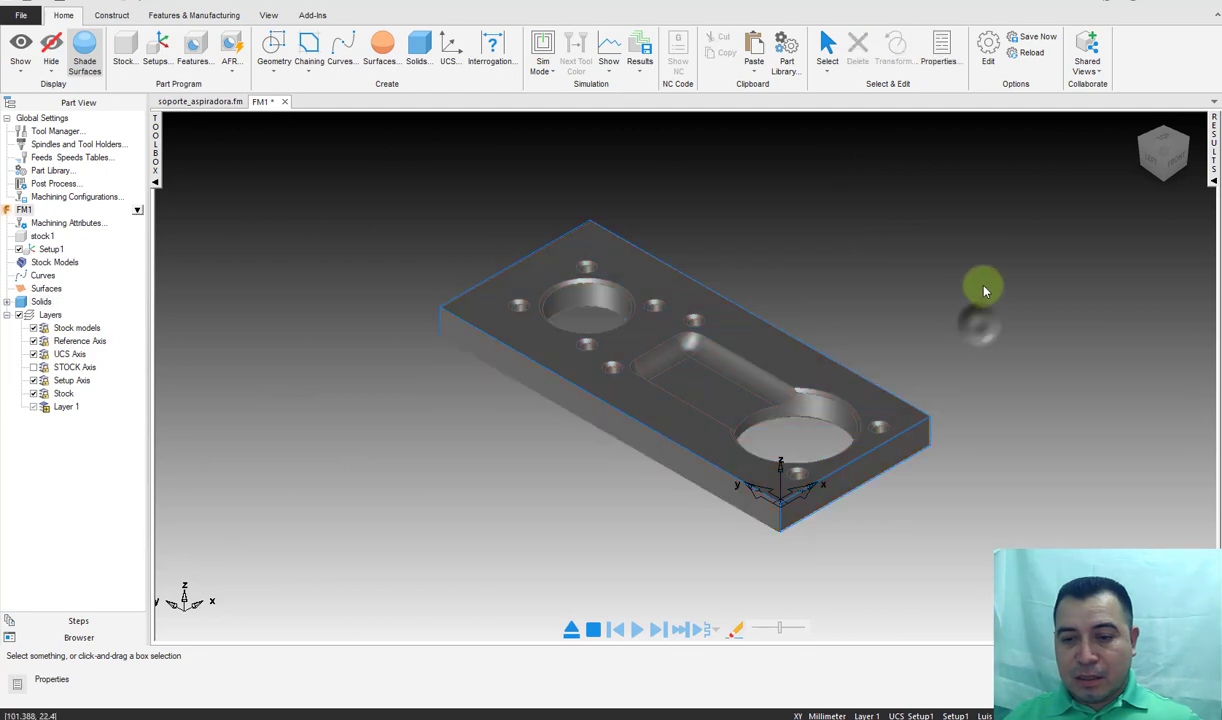
pyautogui.rightClick(984, 288)
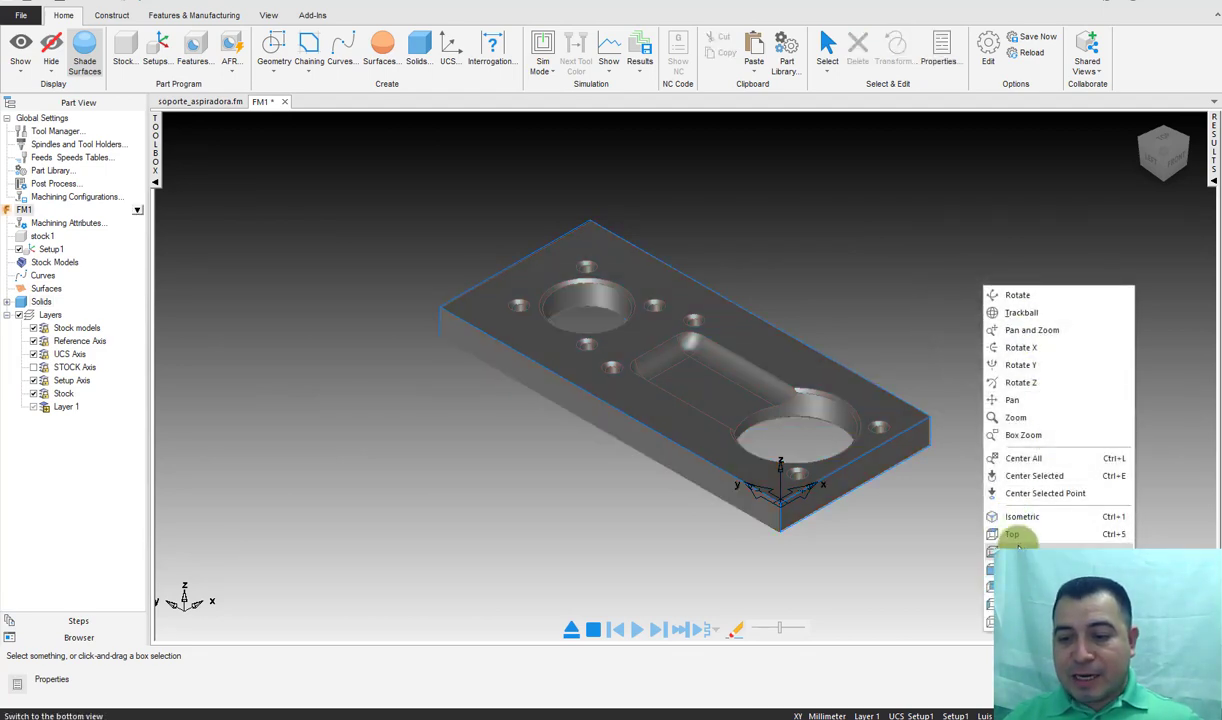
pyautogui.click(1015, 534)
pyautogui.scroll(3, 458, 404)
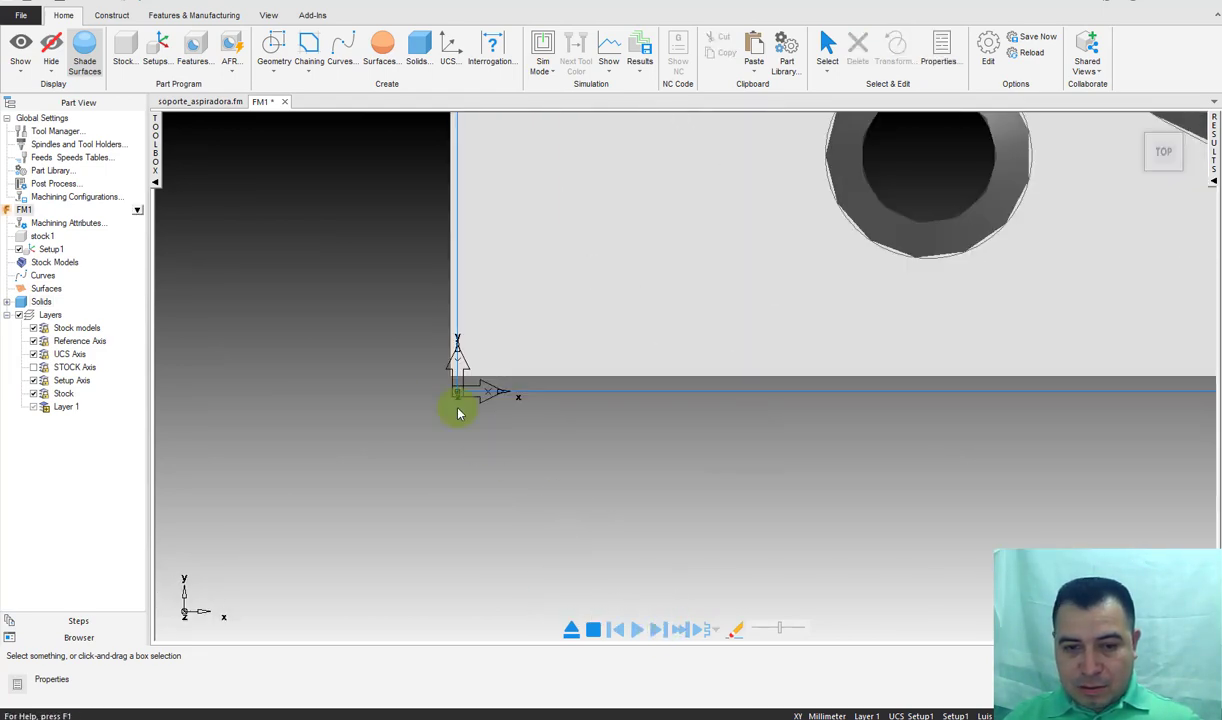
pyautogui.scroll(3, 545, 430)
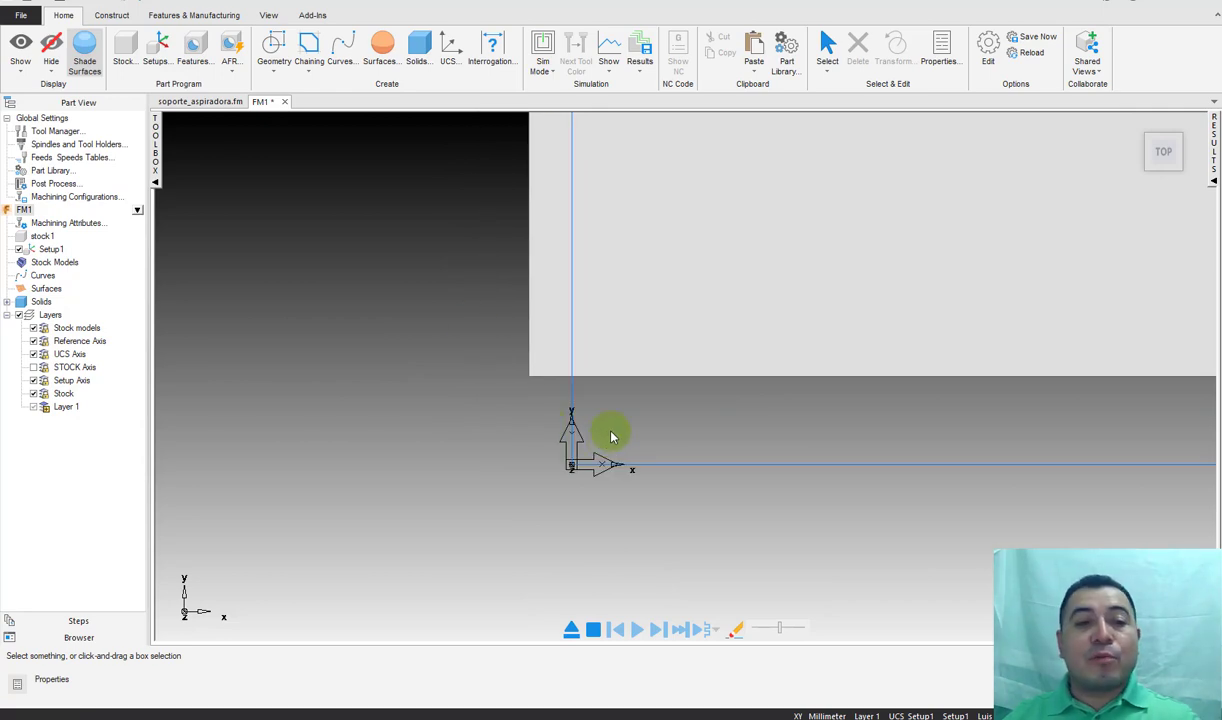
# Step: Add a 0.218 horizontal dimension from the part corner to the origin
pyautogui.click(108, 15)
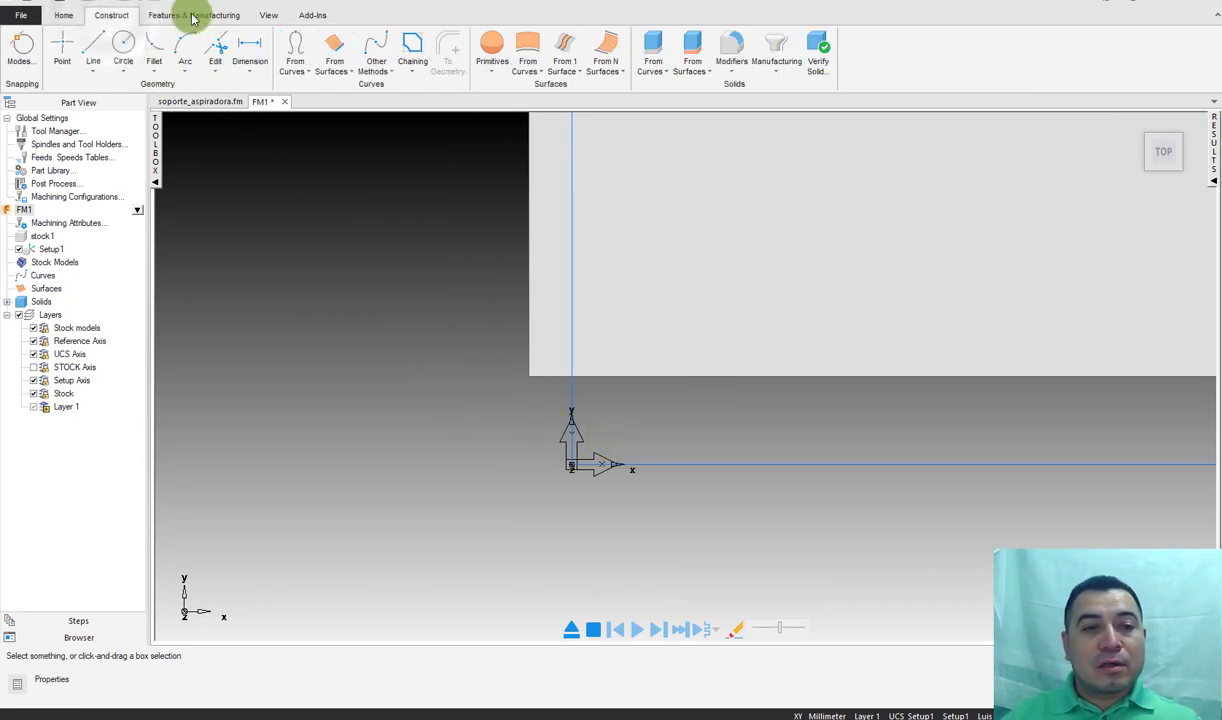
pyautogui.click(250, 45)
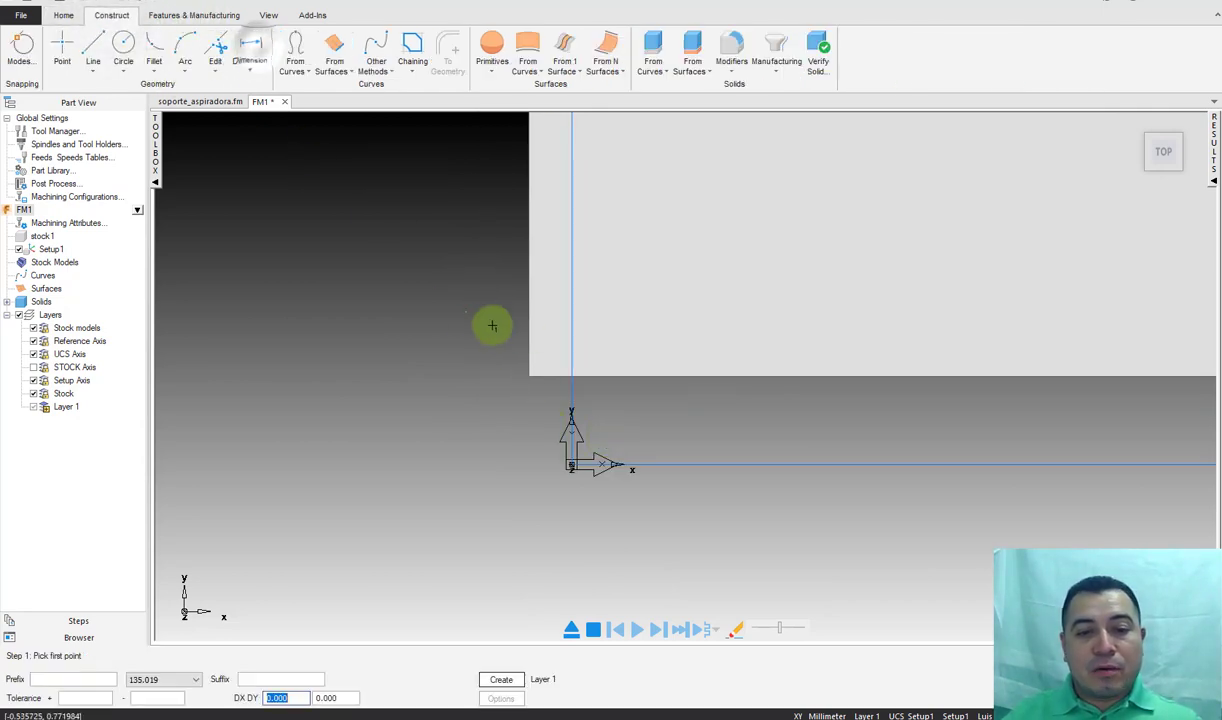
pyautogui.click(527, 378)
pyautogui.click(571, 465)
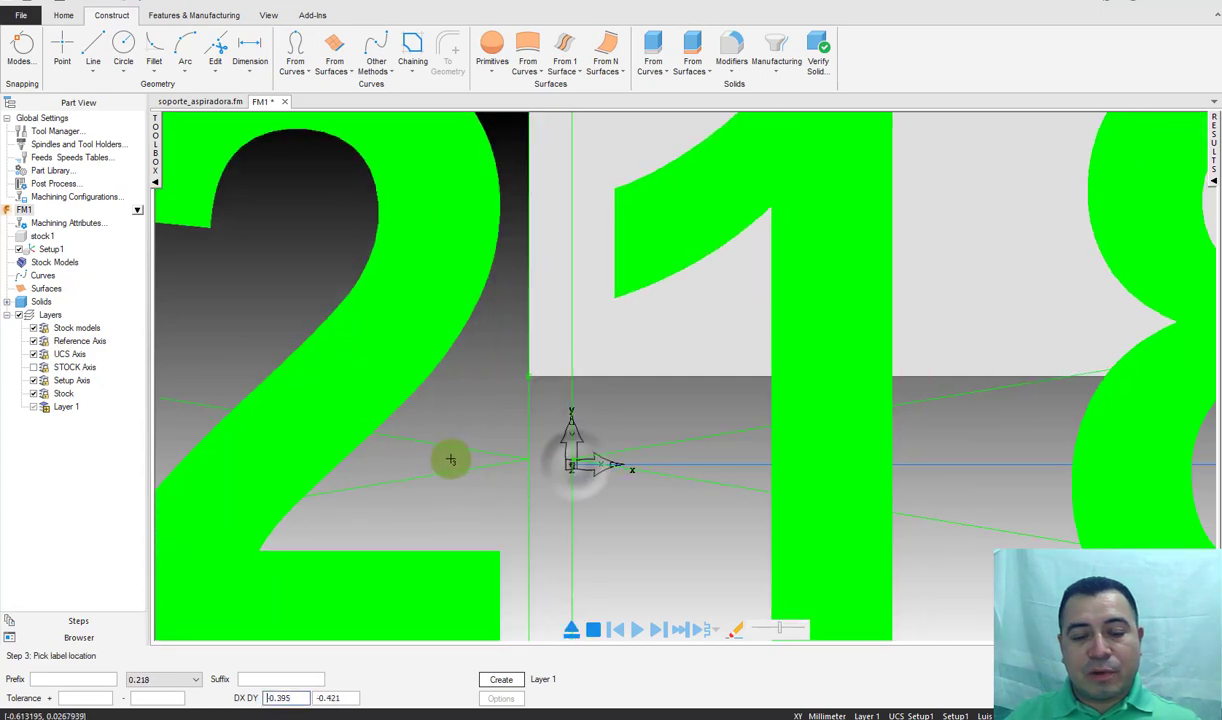
pyautogui.scroll(-5, 451, 459)
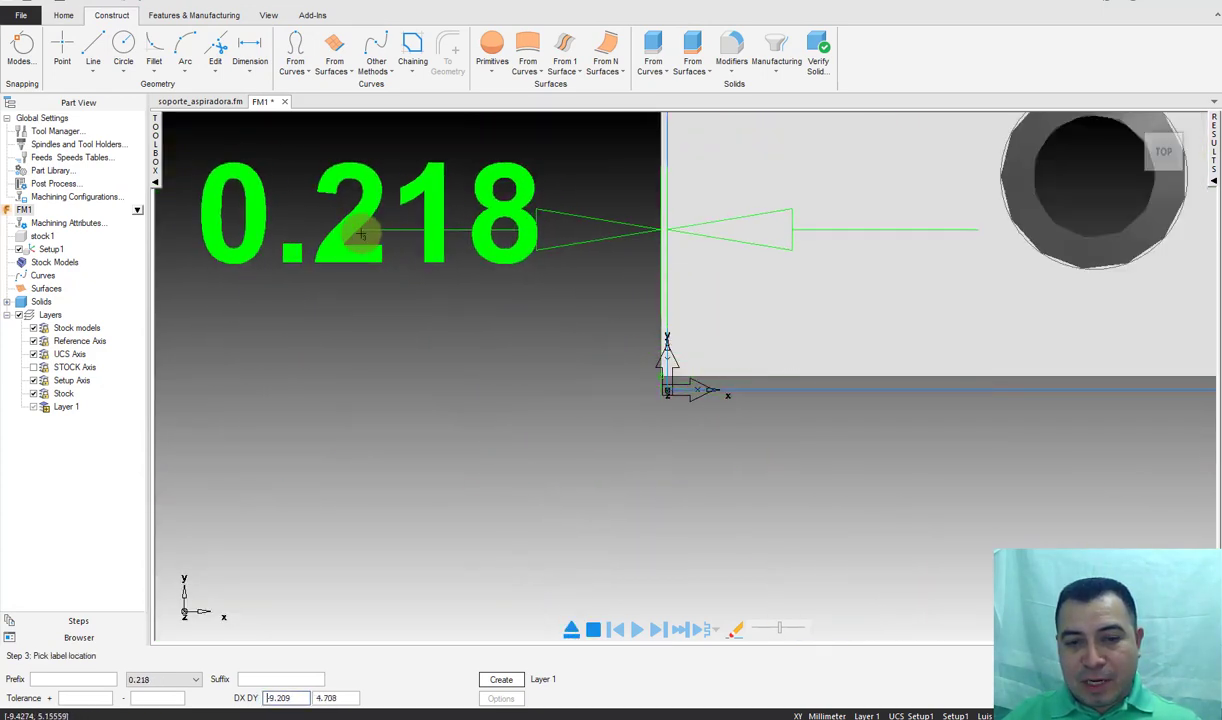
pyautogui.click(320, 226)
# Step: Add a 0.447 vertical dimension from the origin to the part edge
pyautogui.click(252, 72)
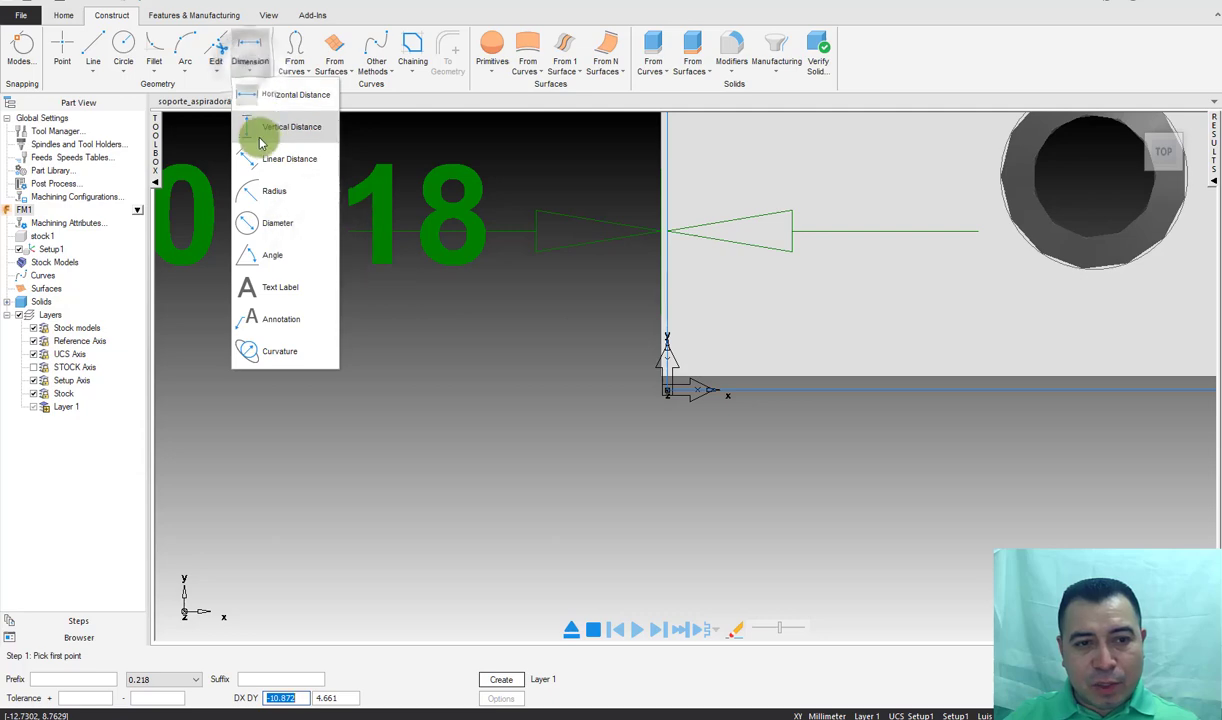
pyautogui.click(260, 143)
pyautogui.click(668, 370)
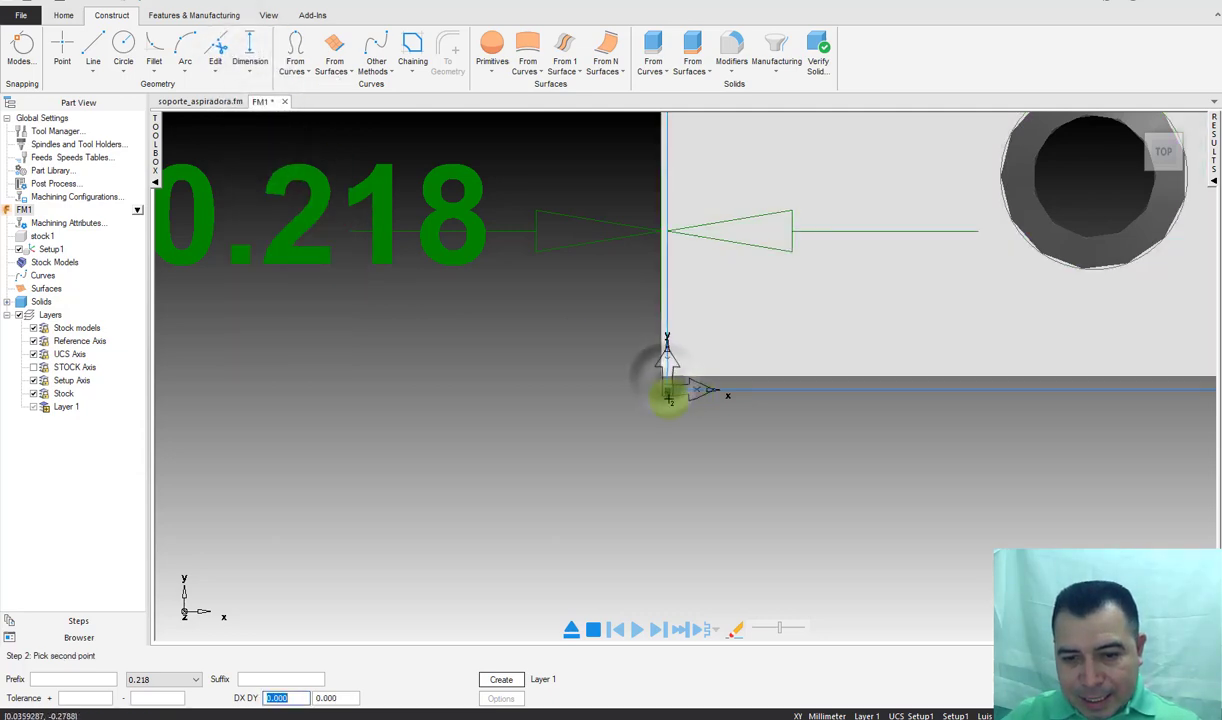
pyautogui.click(668, 396)
pyautogui.click(490, 488)
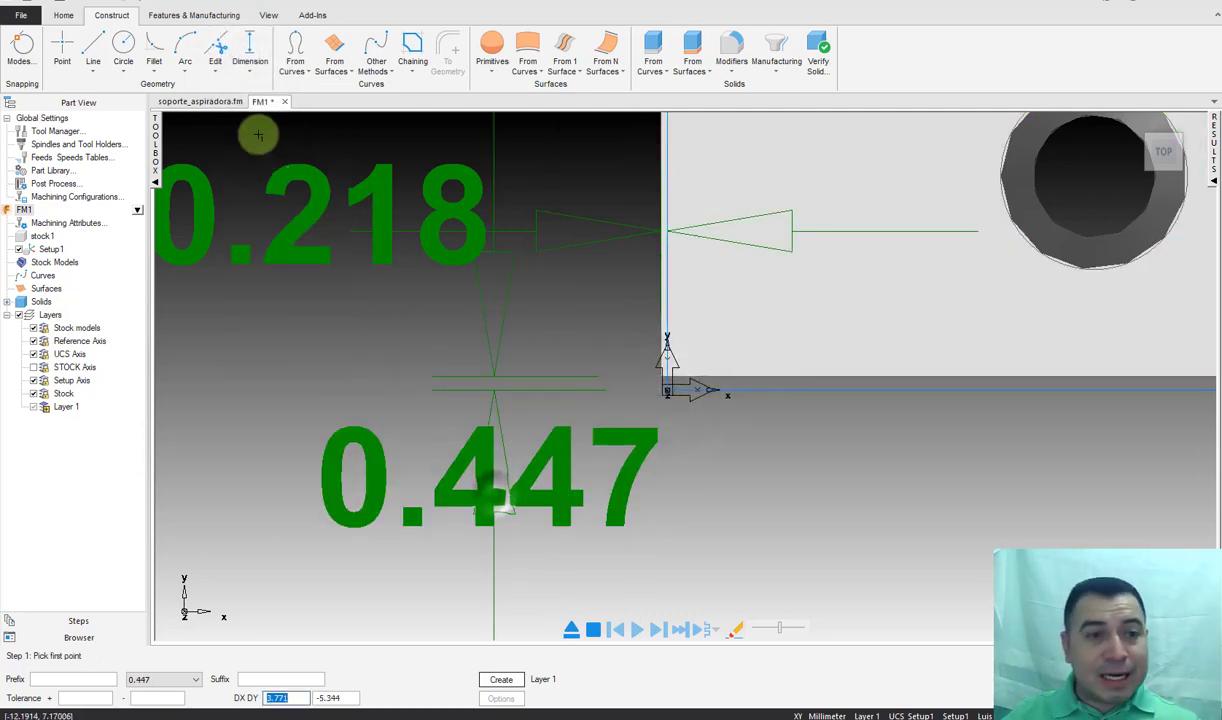
pyautogui.press('Escape')
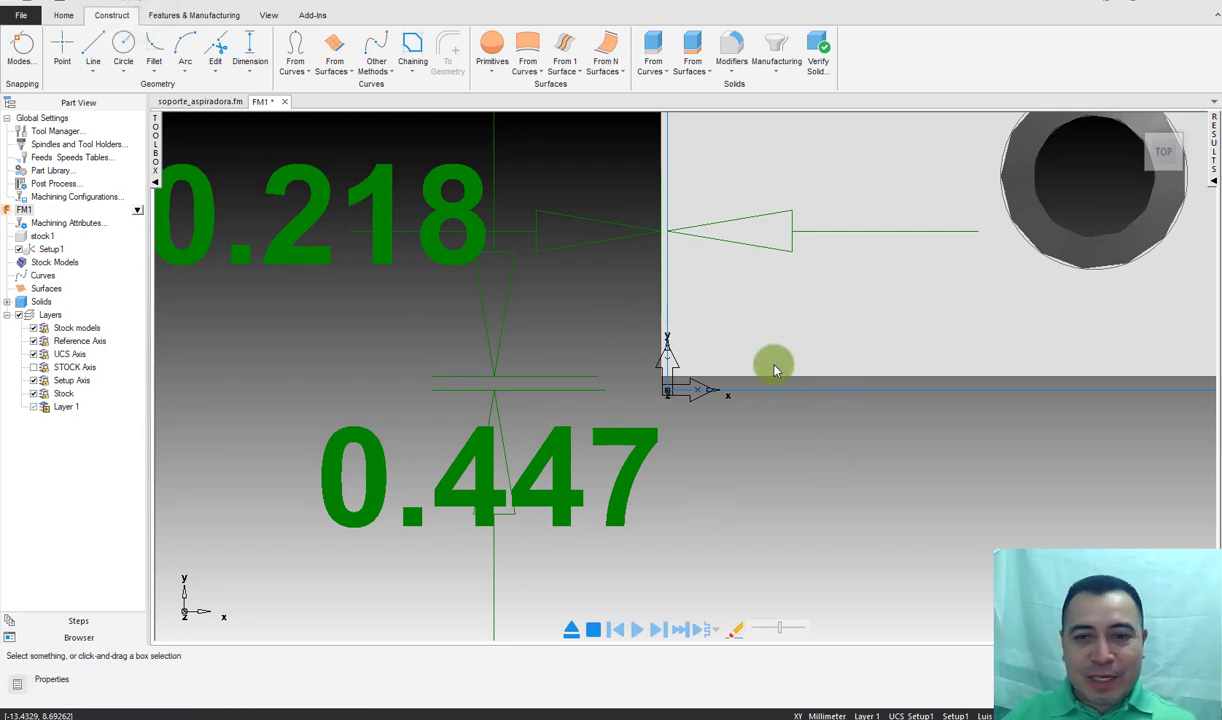
pyautogui.click(812, 320)
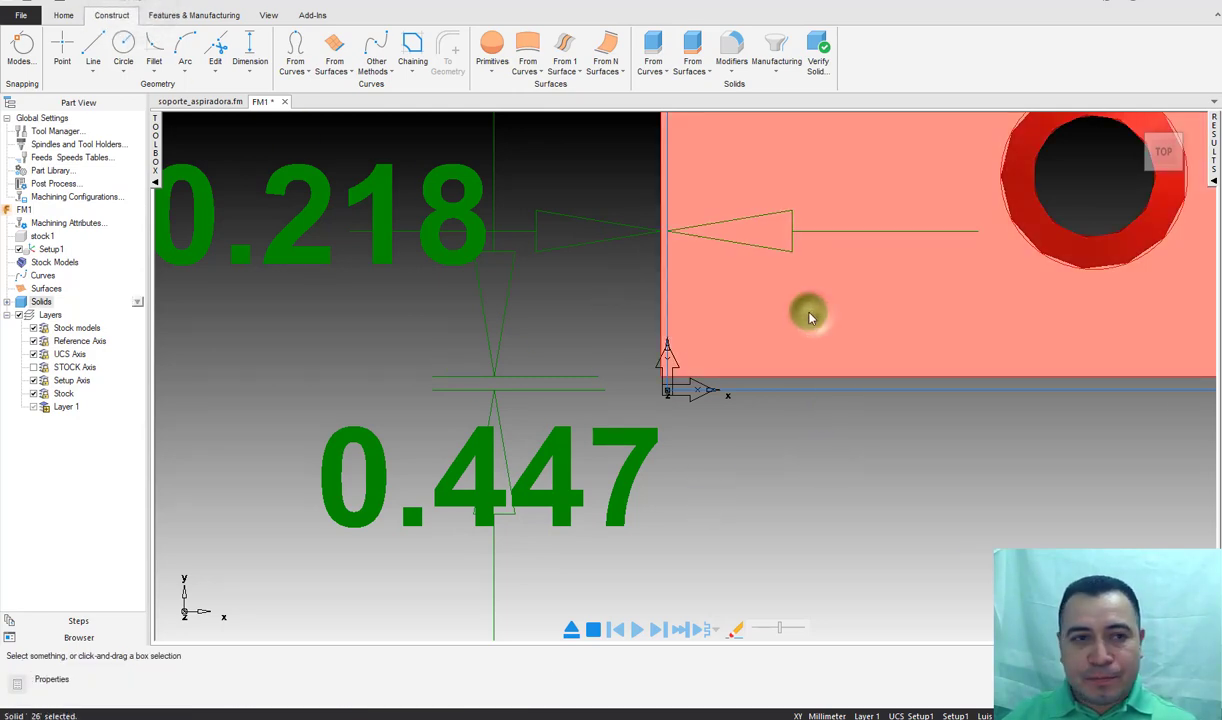
# Step: Open the Transform tool on the Home tab and switch it to Translate
pyautogui.click(60, 16)
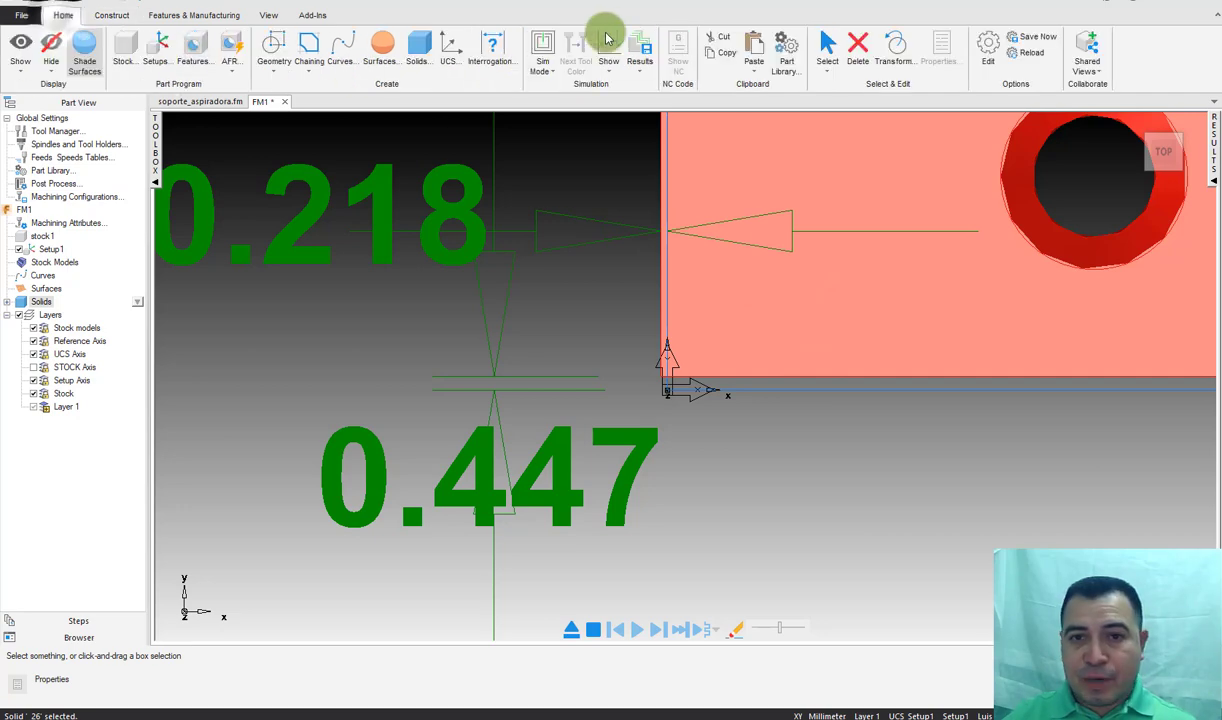
pyautogui.click(893, 47)
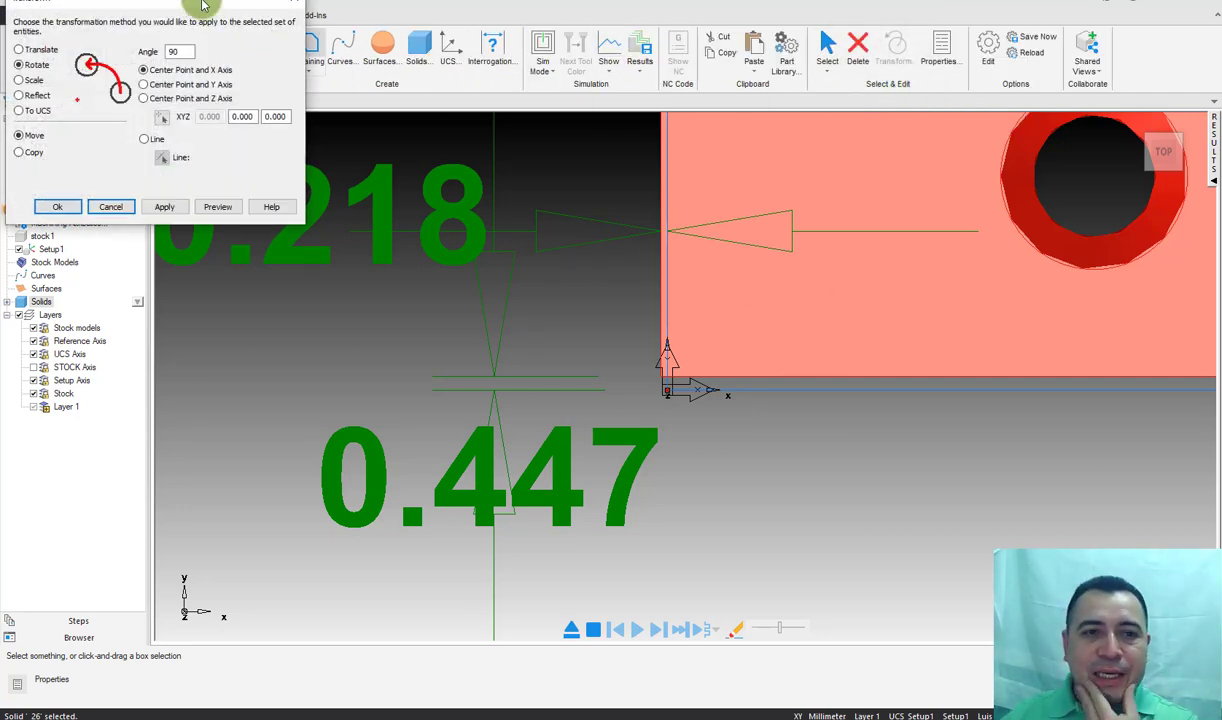
pyautogui.moveTo(200, 6)
pyautogui.mouseDown()
pyautogui.moveTo(798, 216)
pyautogui.moveTo(973, 373)
pyautogui.mouseUp()
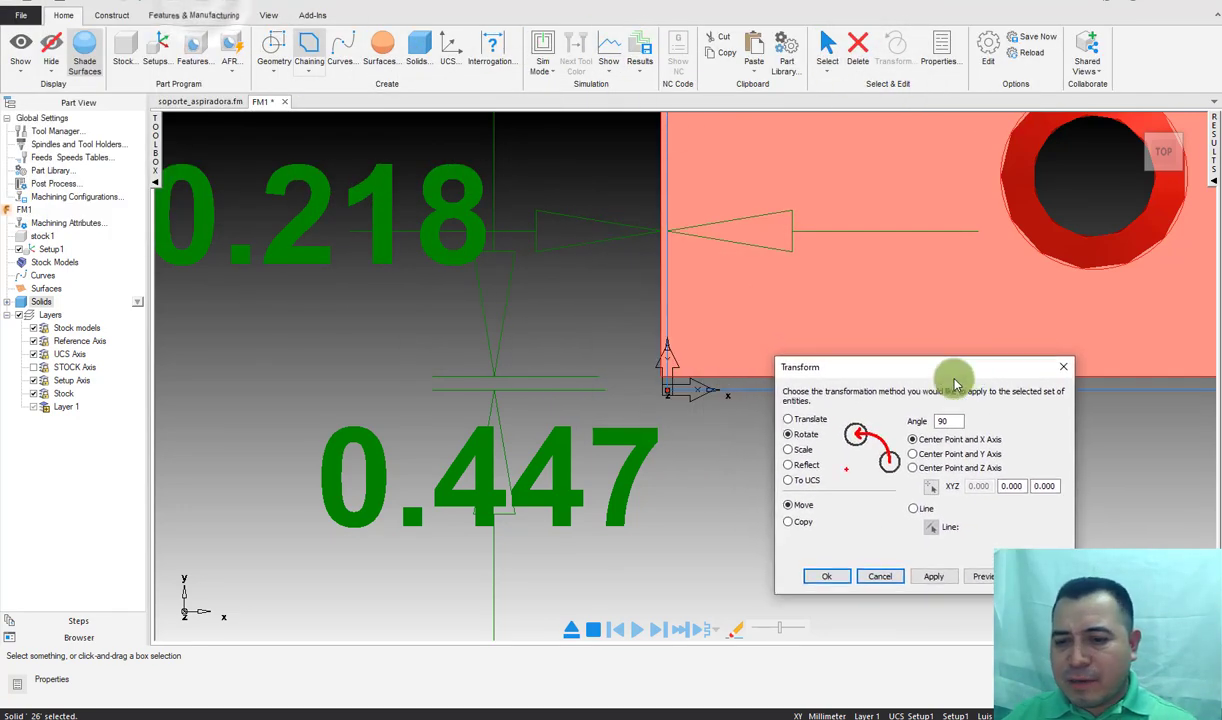
pyautogui.click(810, 421)
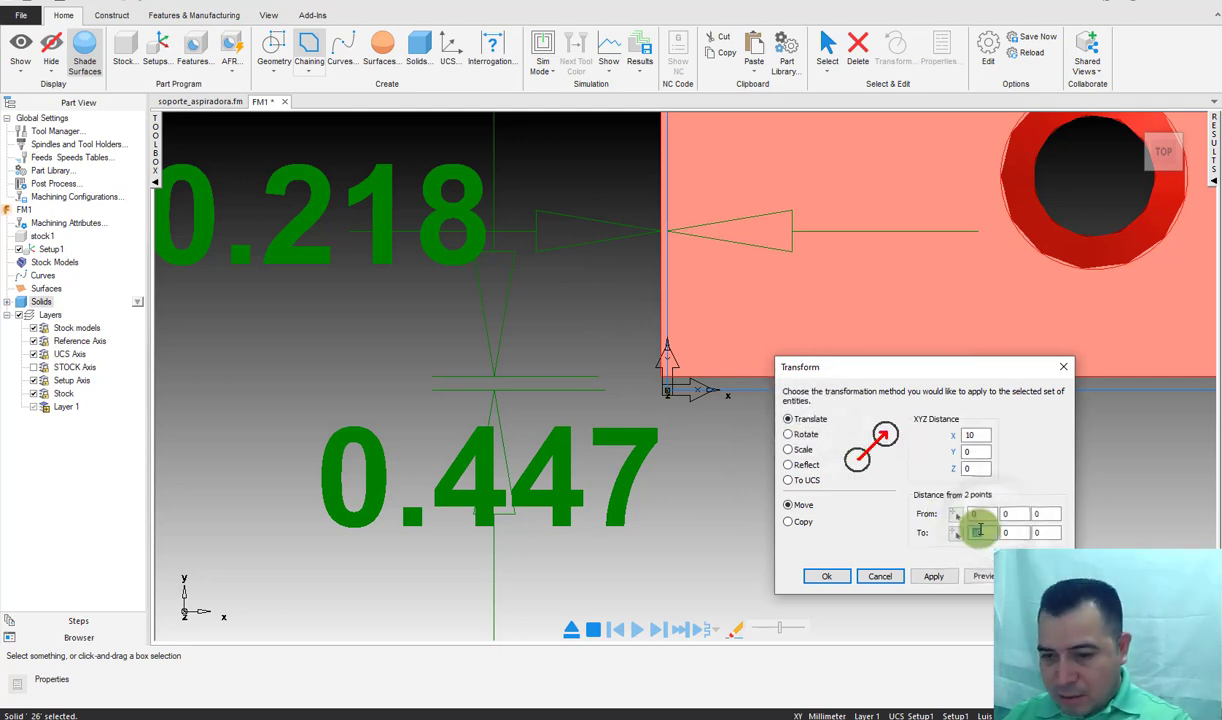
# Step: Translate the solid from 0,0,0 to 0.218, -0.447, 0 and apply
pyautogui.click(956, 532)
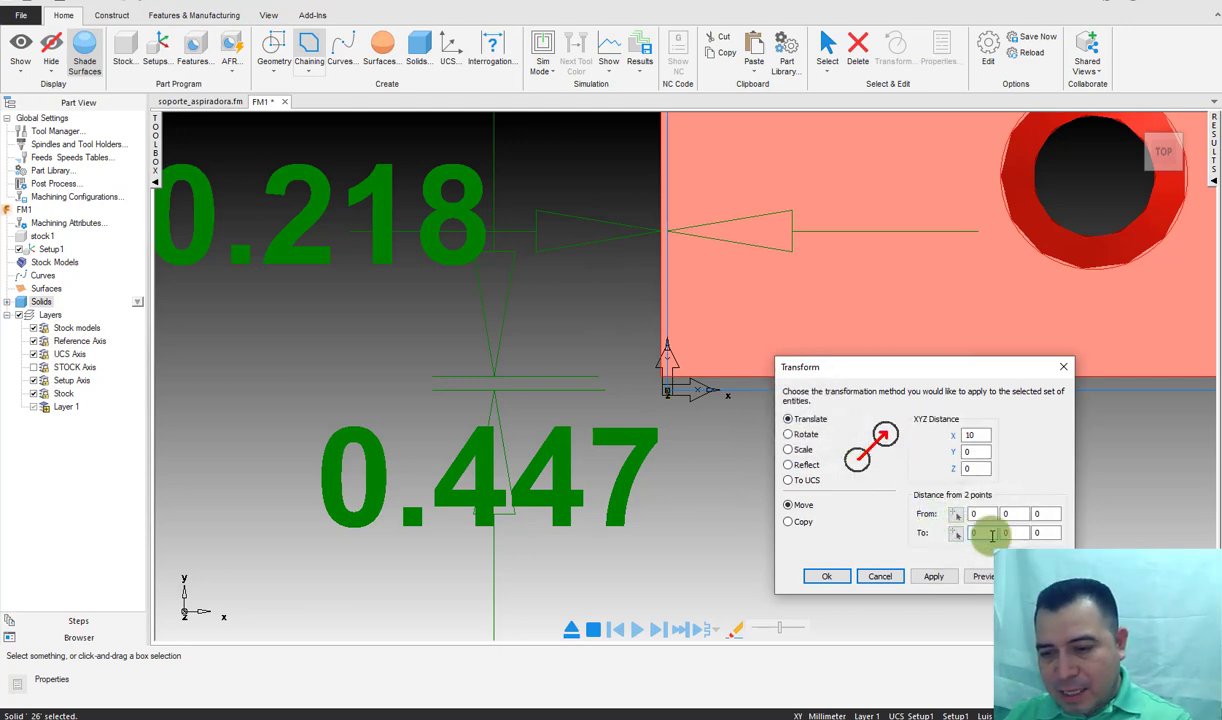
pyautogui.click(978, 514)
pyautogui.write('.218')
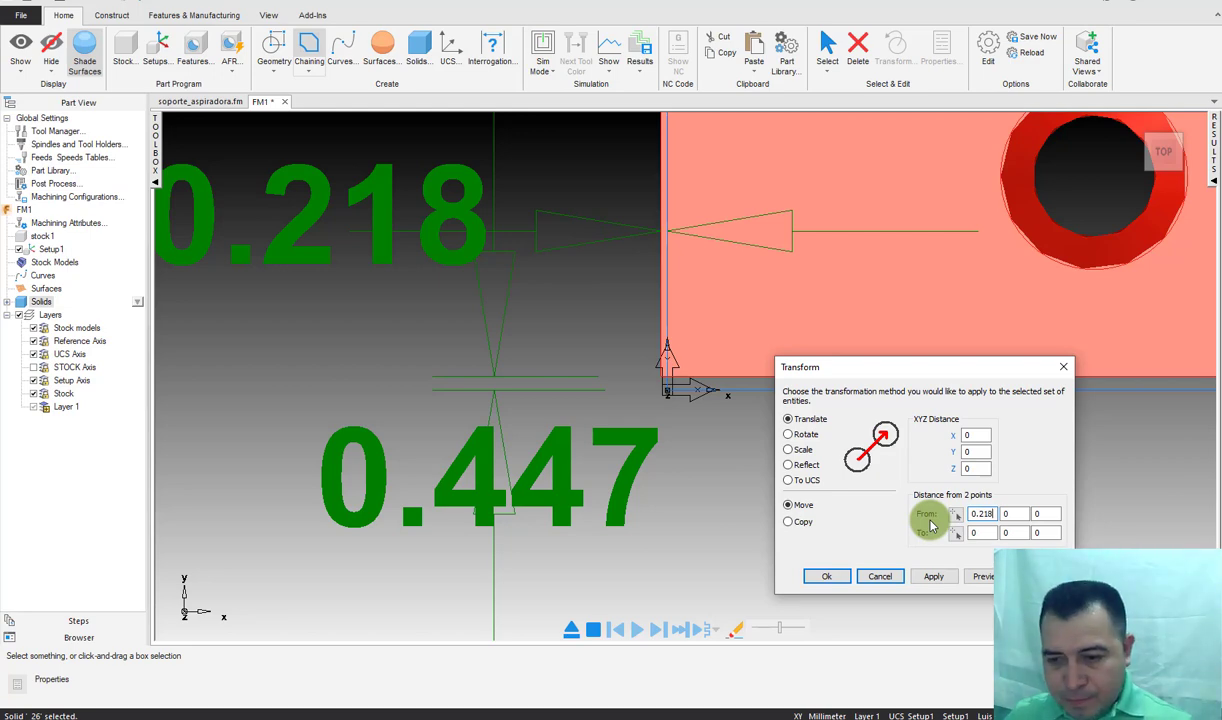
pyautogui.click(983, 514)
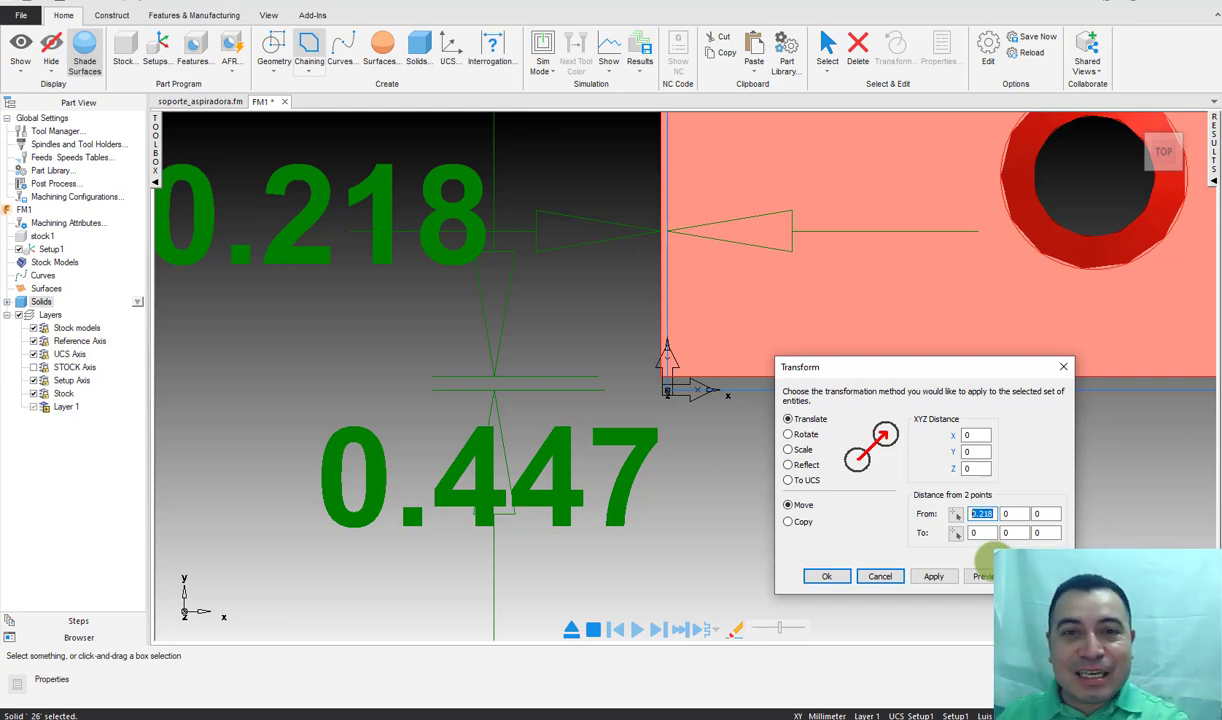
pyautogui.write('0')
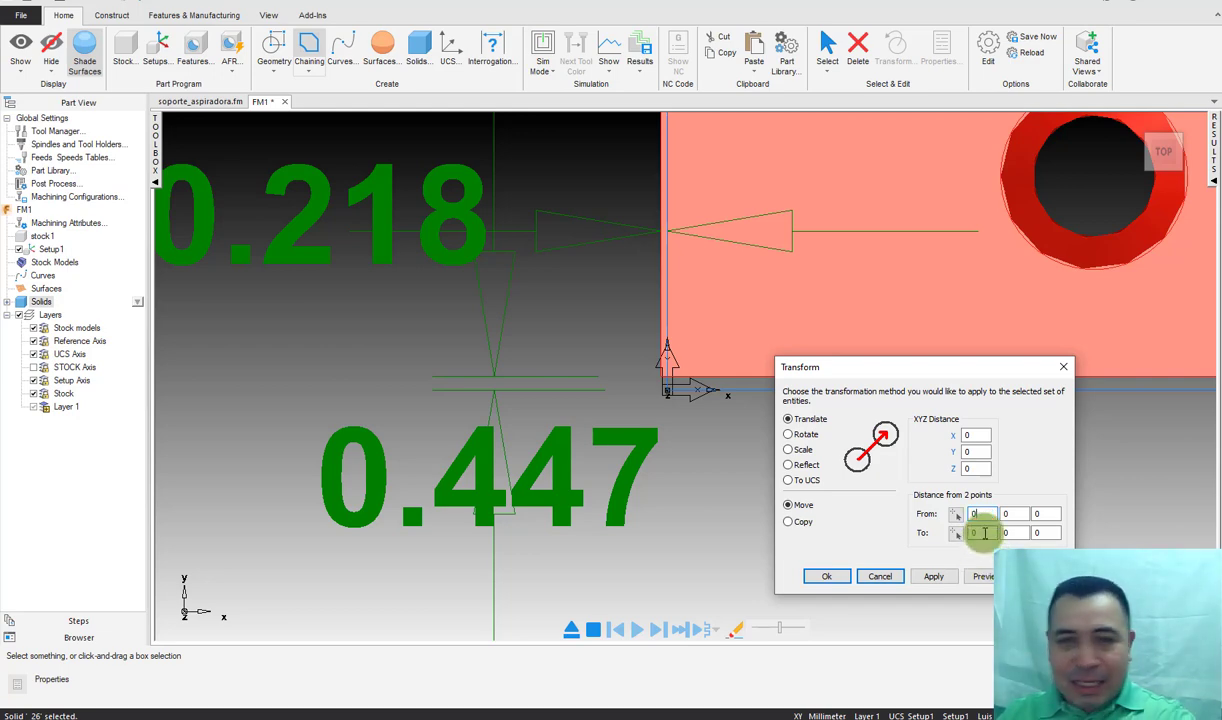
pyautogui.moveTo(985, 533); pyautogui.dragTo(950, 535)
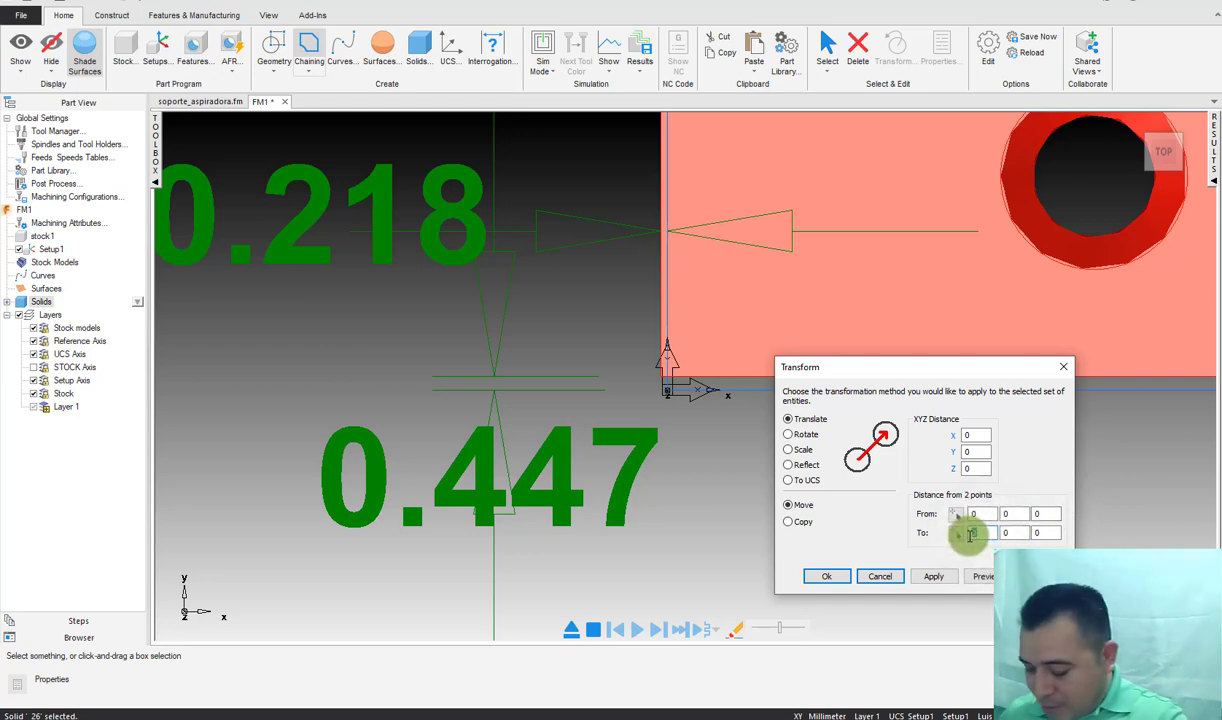
pyautogui.press('Tab')
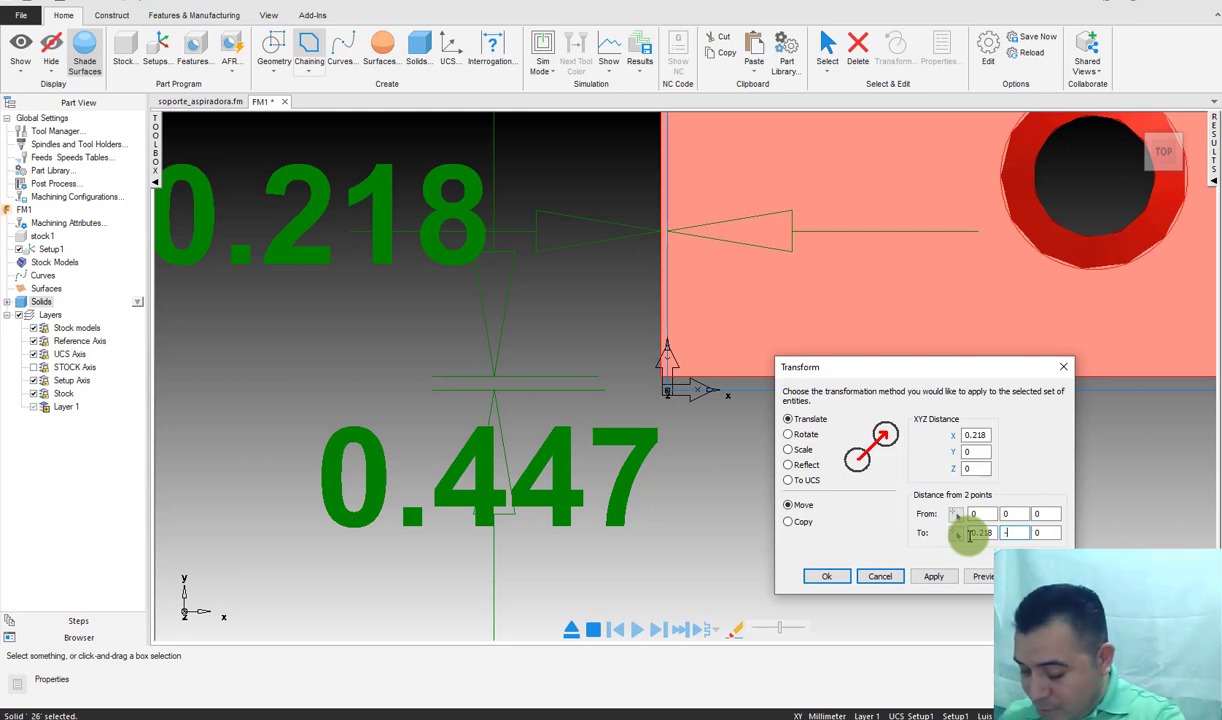
pyautogui.write('0.447')
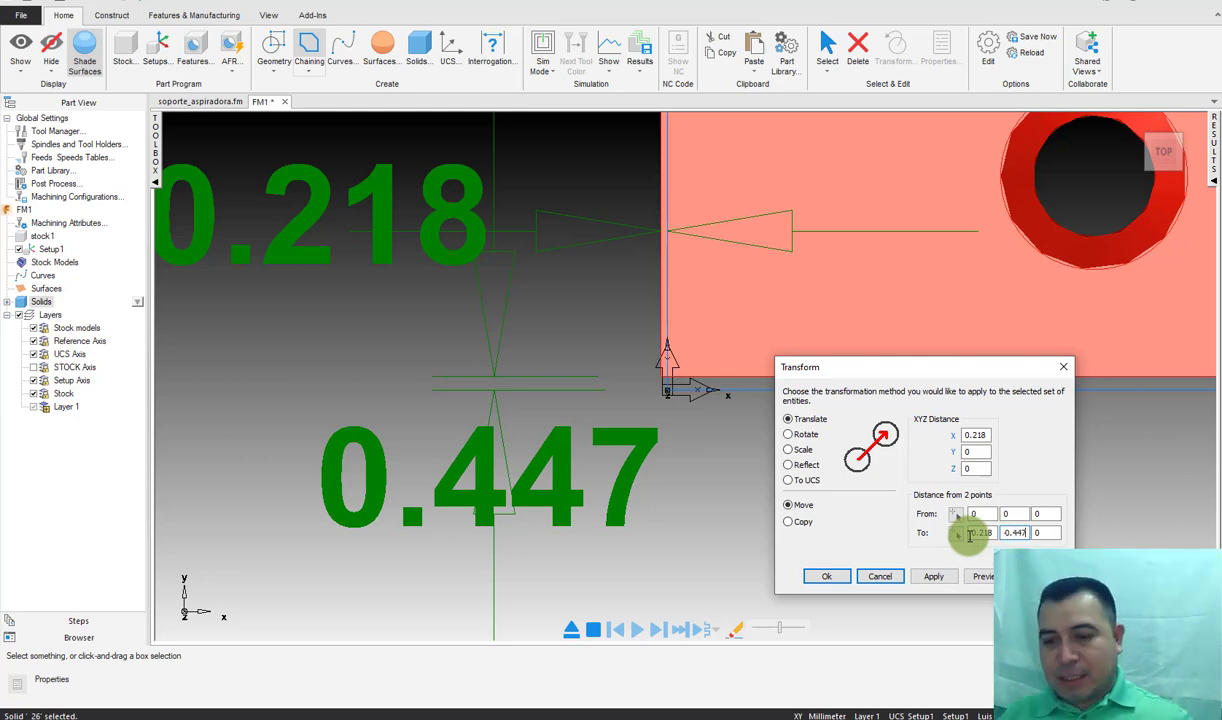
pyautogui.click(835, 576)
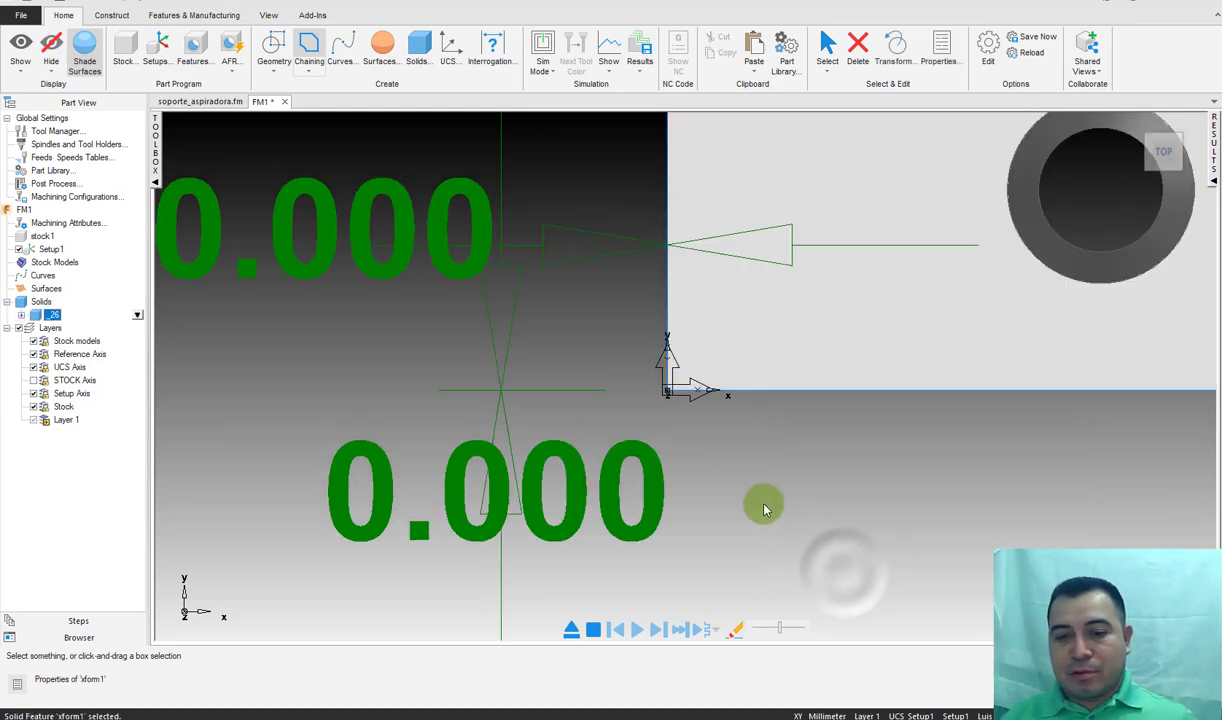
# Step: Deselect the moved solid and delete the leftover 0.000 dimensions
pyautogui.click(764, 509)
pyautogui.click(420, 325)
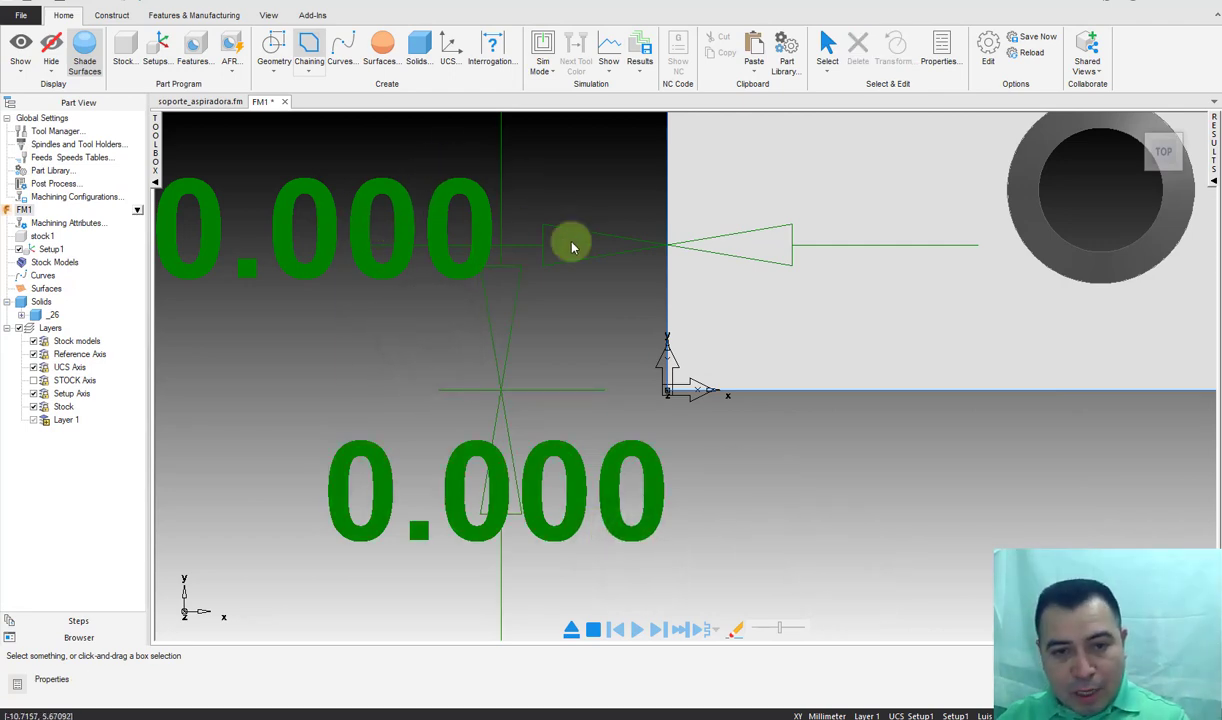
pyautogui.click(535, 252)
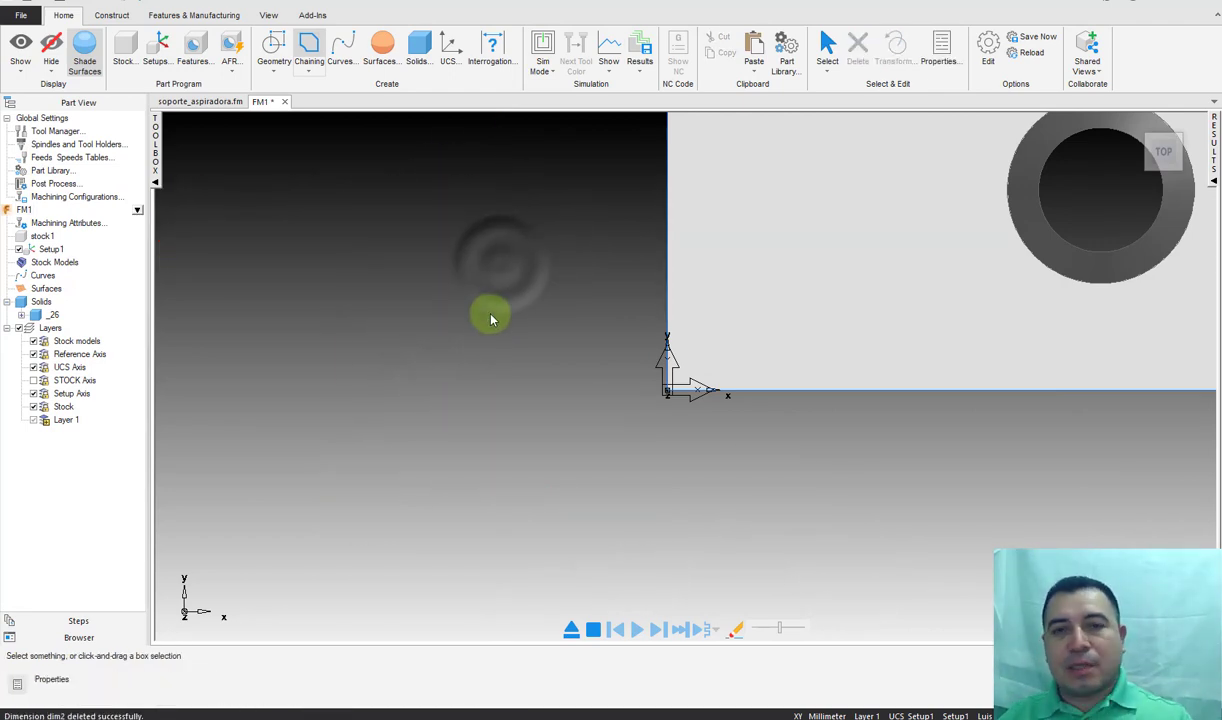
pyautogui.scroll(2, 485, 280)
# Step: Switch to the Front view to inspect the aligned solid
pyautogui.rightClick(472, 237)
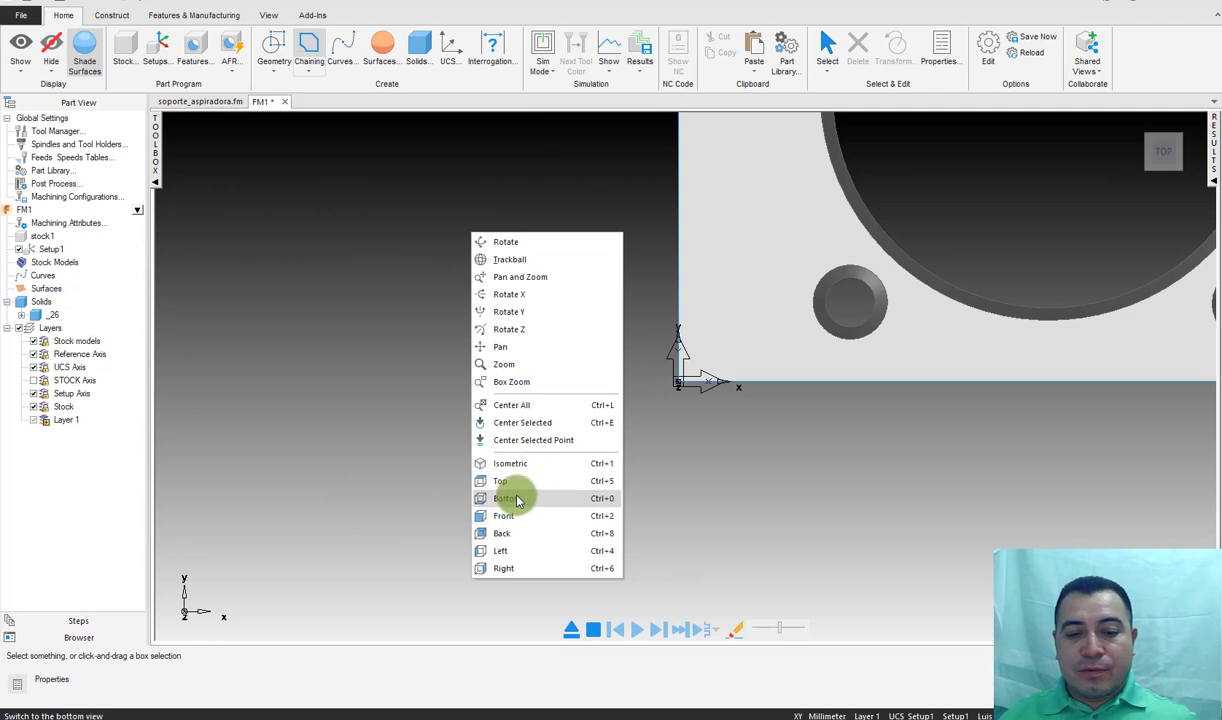
pyautogui.click(520, 516)
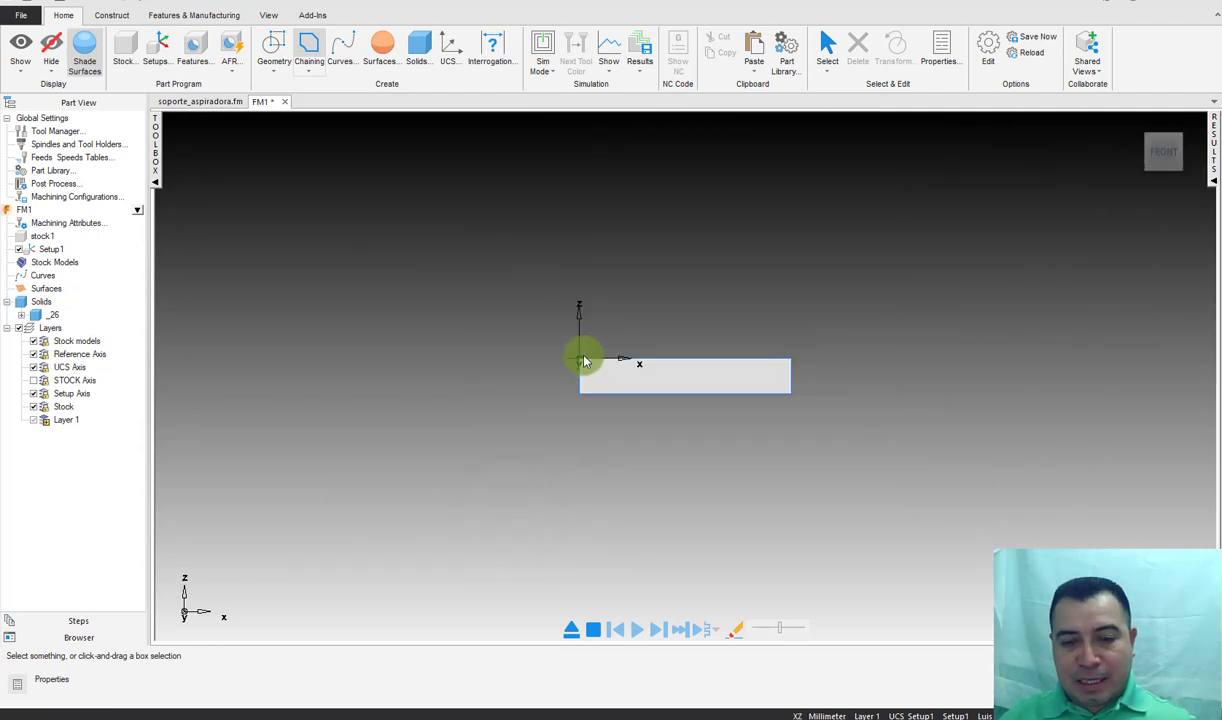
pyautogui.scroll(2, 578, 362)
pyautogui.scroll(1, 600, 375)
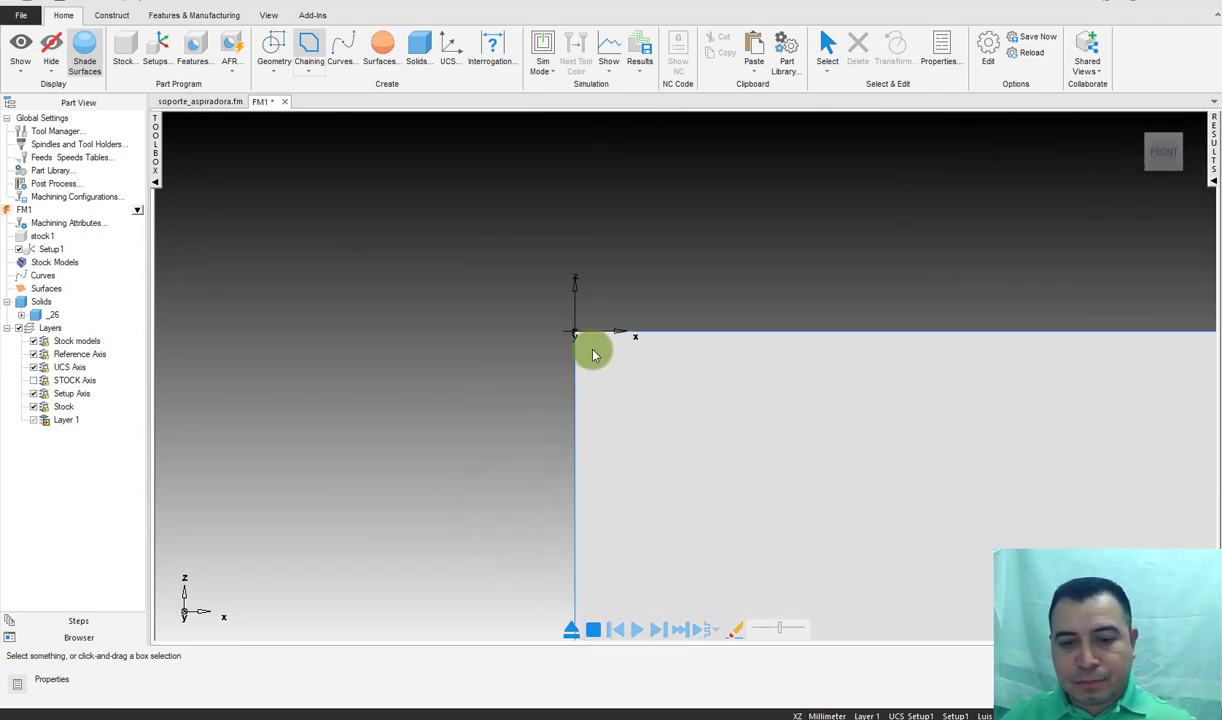
pyautogui.scroll(1, 590, 345)
pyautogui.scroll(-2, 588, 330)
pyautogui.scroll(-1, 640, 300)
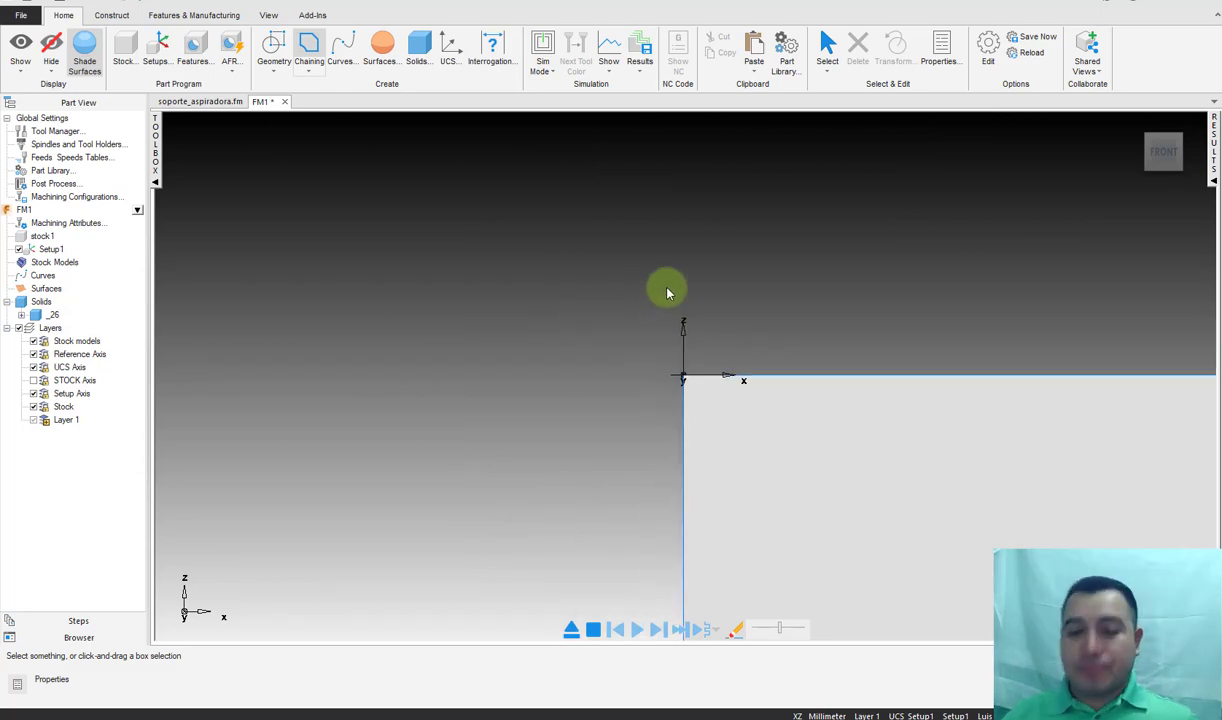
pyautogui.scroll(-2, 655, 270)
# Step: Switch to an Isometric view, then go to the soporte_aspiradora.fm document
pyautogui.rightClick(633, 243)
pyautogui.click(688, 471)
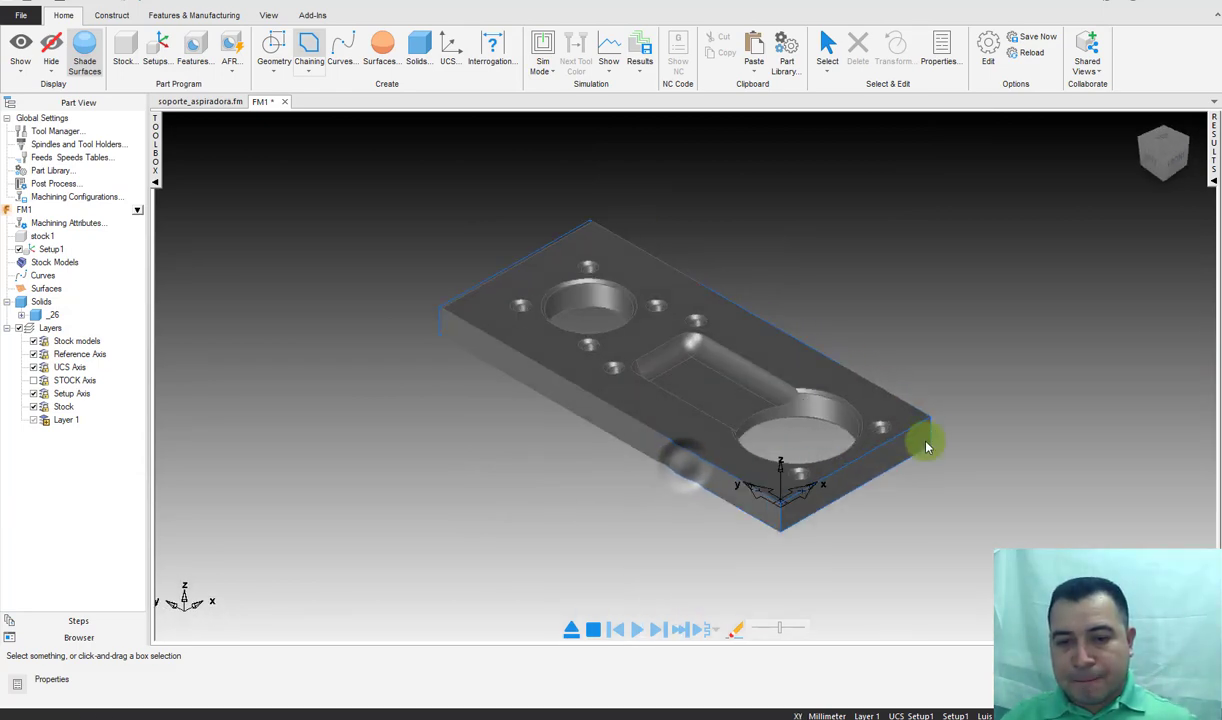
pyautogui.scroll(1, 925, 460)
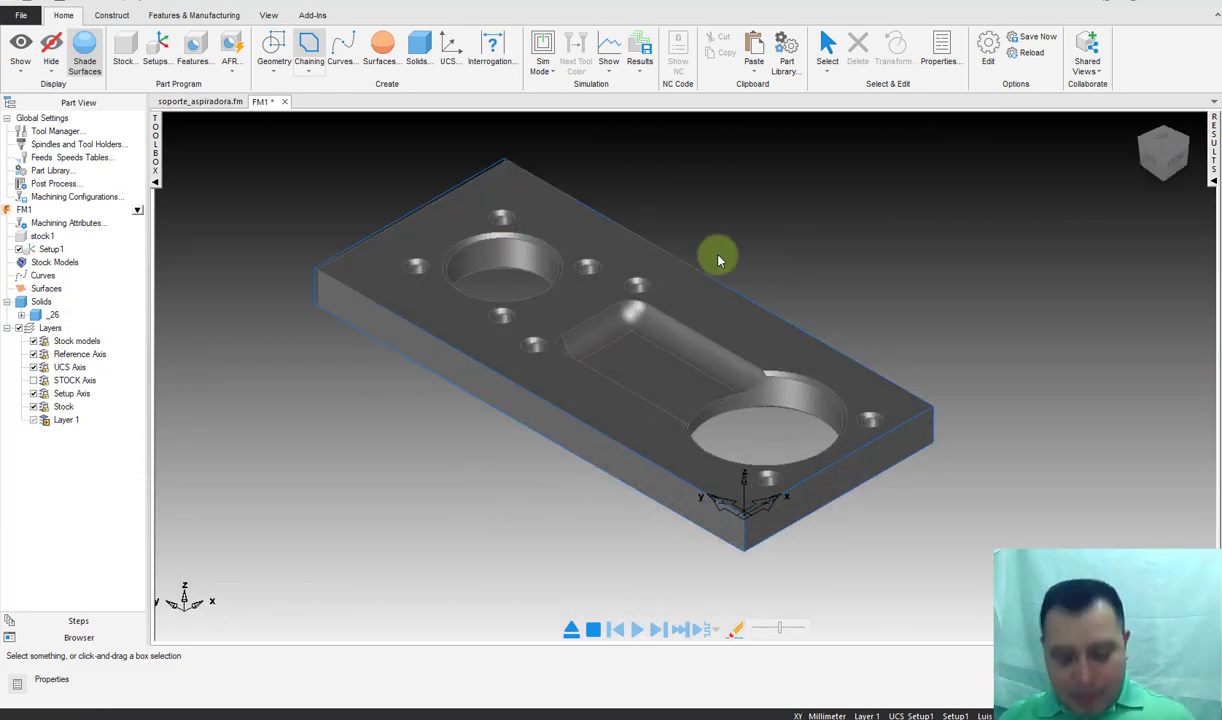
pyautogui.hotkey('ctrl', 'Tab')
# Step: Clear the srf_mill feature selection and start the machining simulation
pyautogui.click(65, 262)
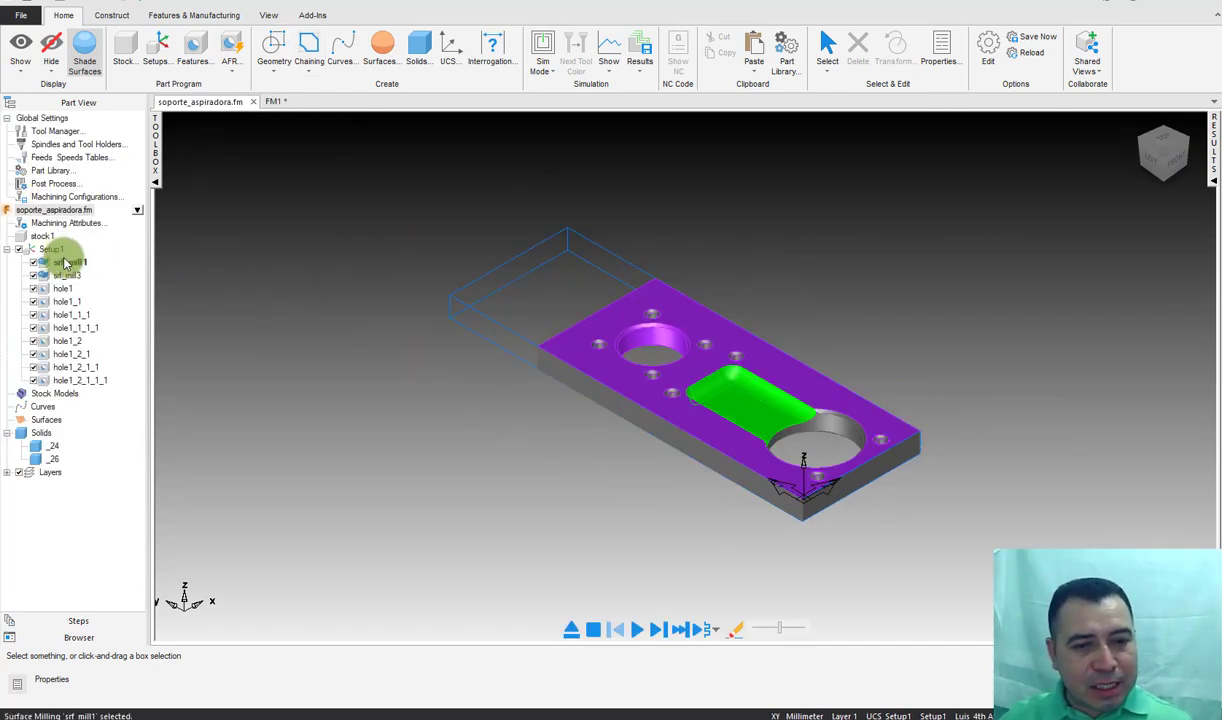
pyautogui.click(70, 275)
pyautogui.click(450, 446)
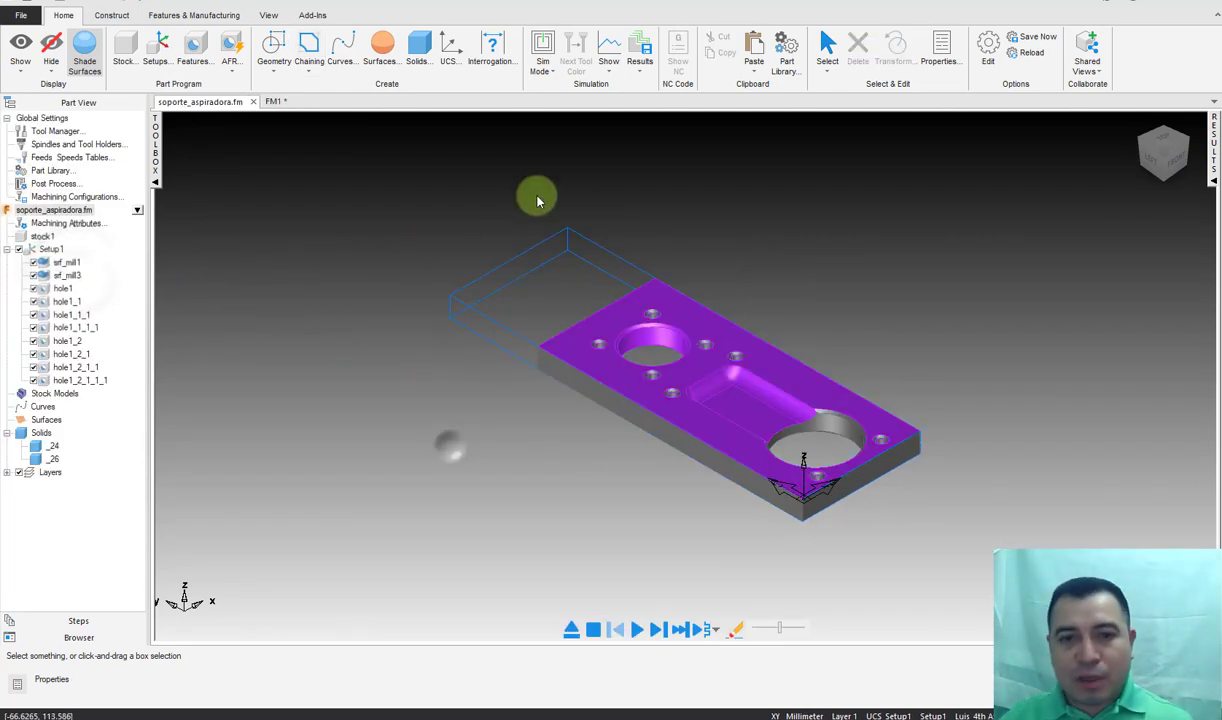
pyautogui.click(542, 62)
pyautogui.scroll(2, 678, 340)
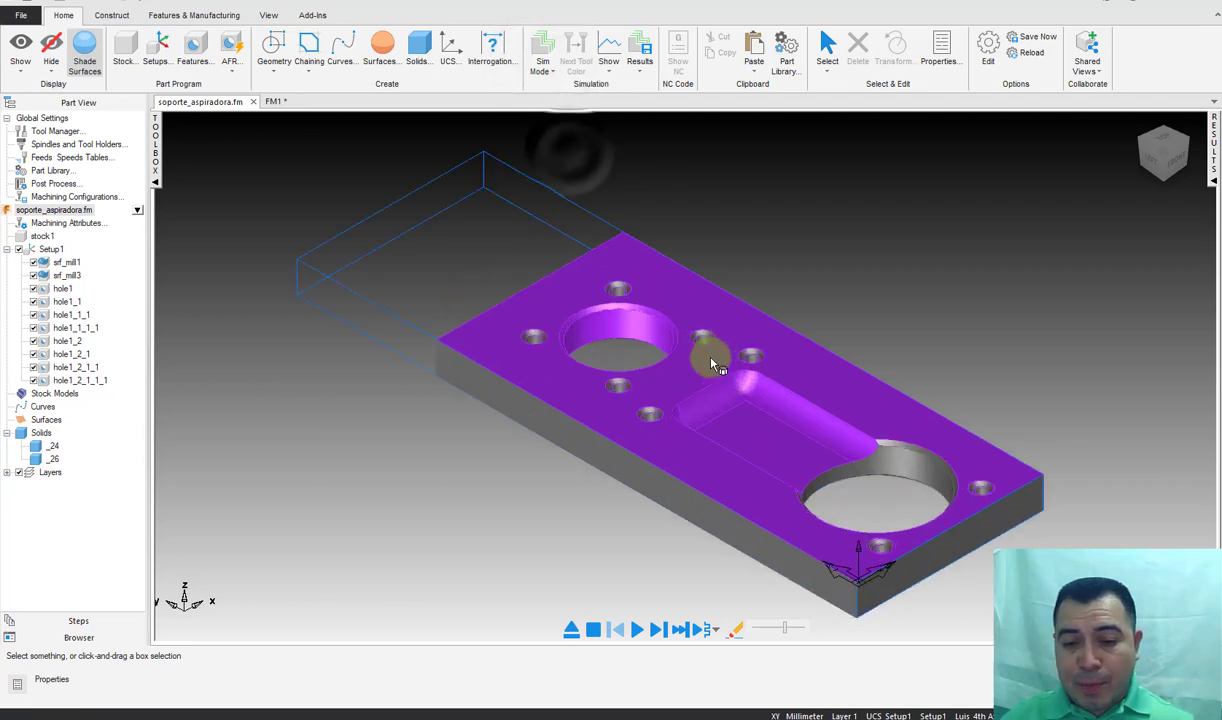
pyautogui.click(643, 633)
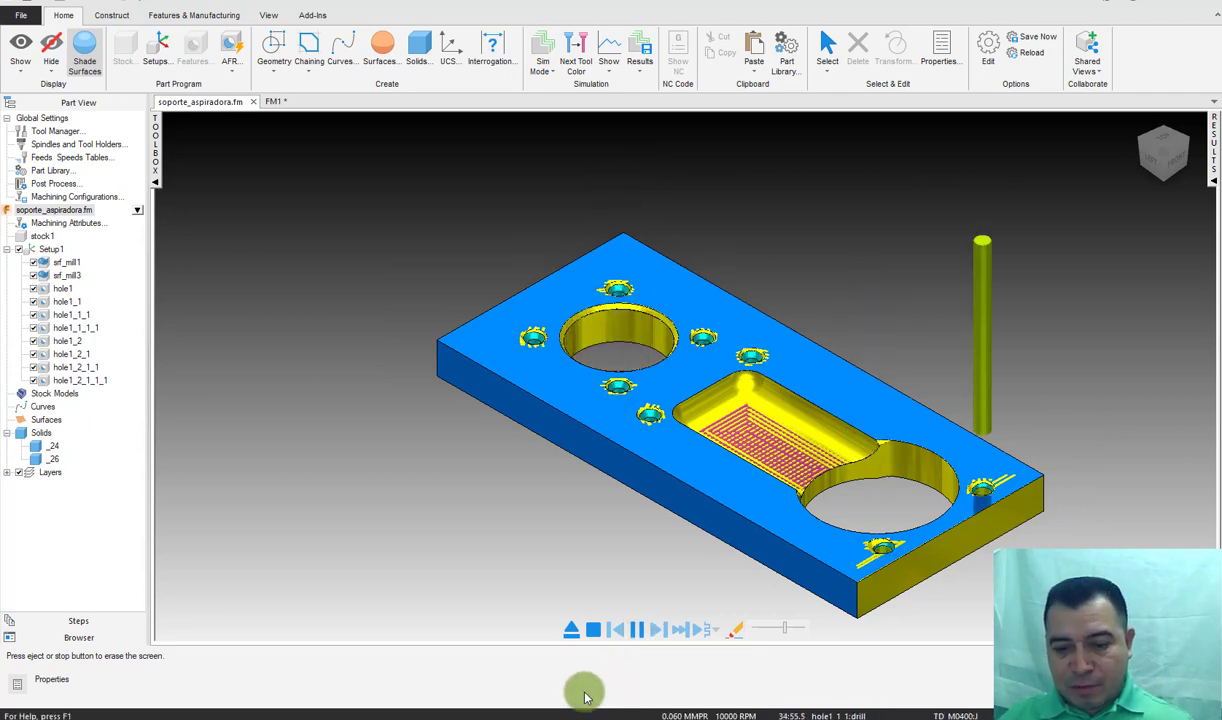
# Step: Stop the simulation, set Sim Mode to Centerline, and replay it to draw all toolpaths
pyautogui.click(593, 629)
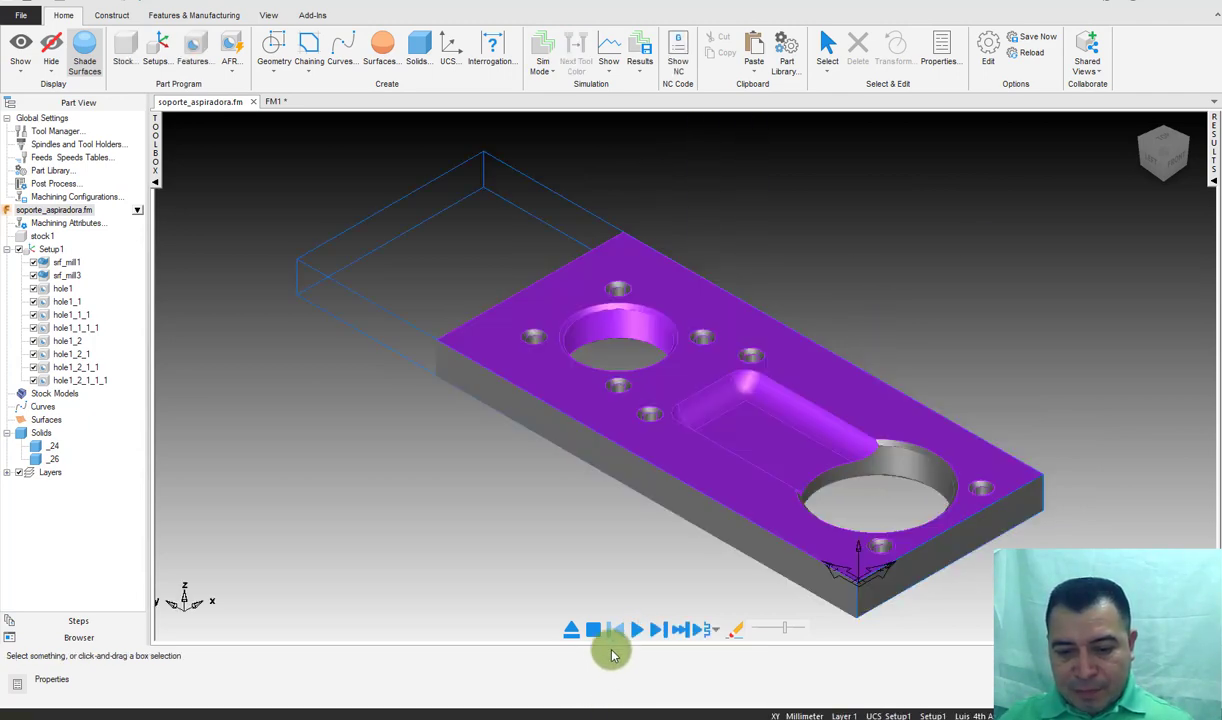
pyautogui.click(545, 66)
pyautogui.click(555, 92)
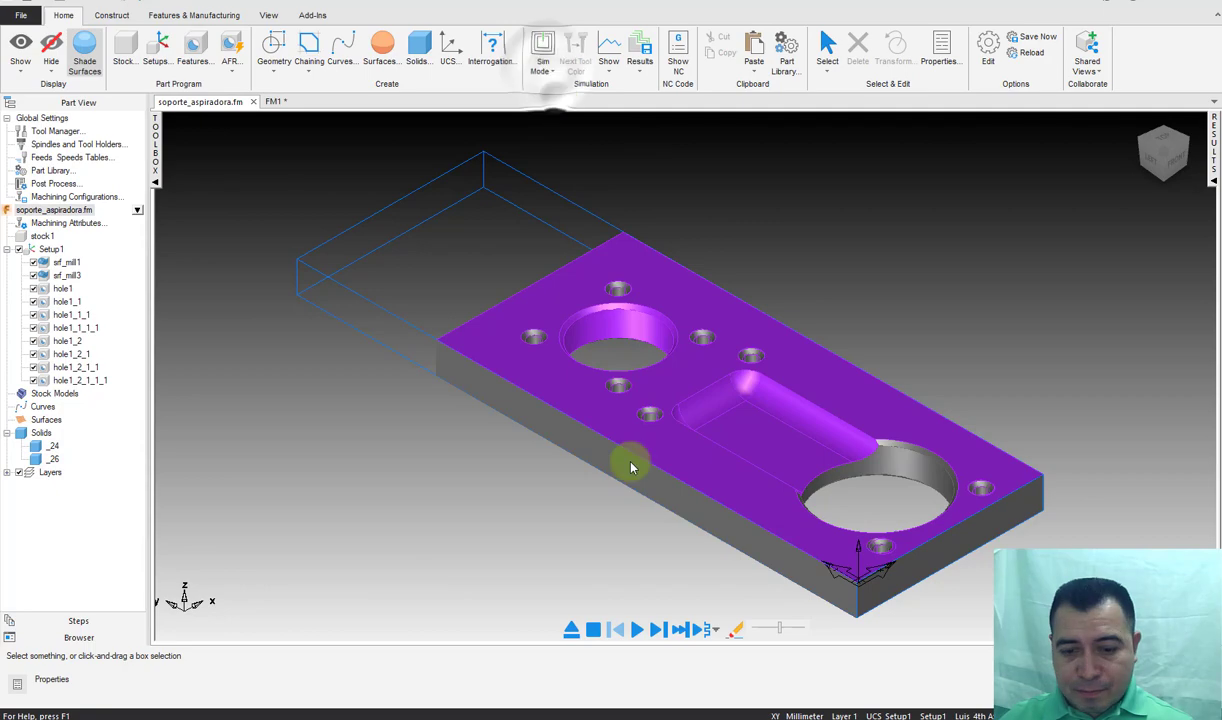
pyautogui.click(635, 630)
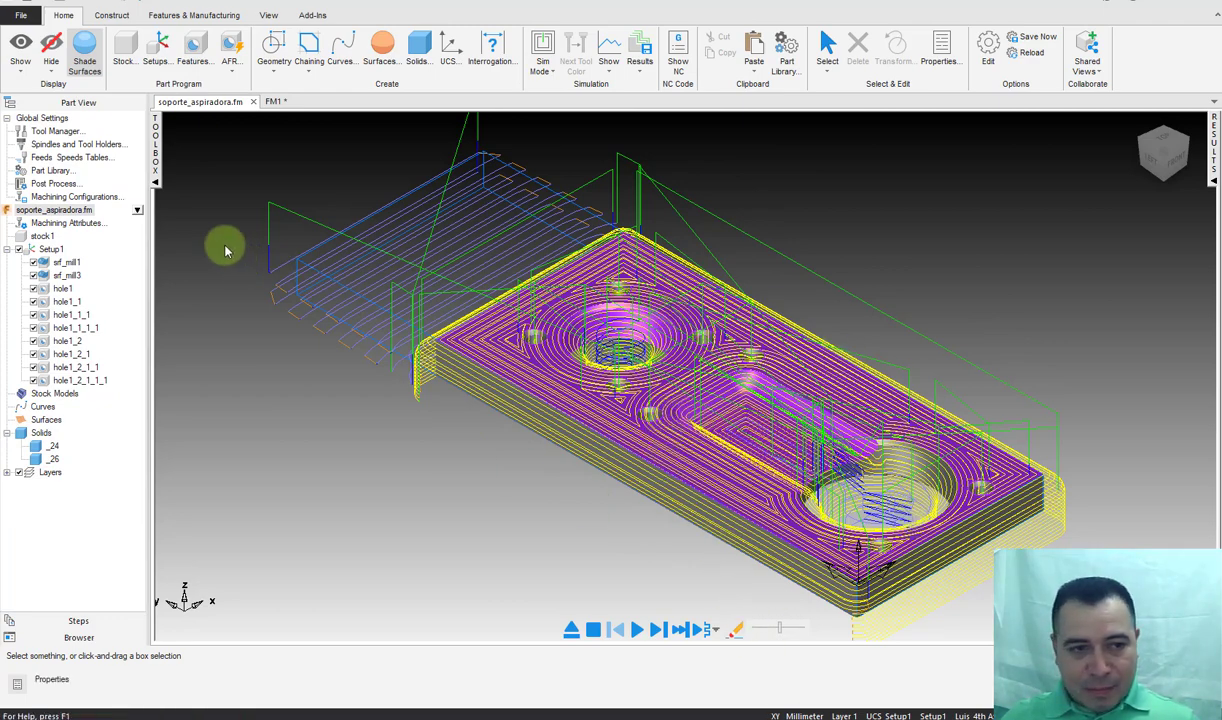
# Step: Open srf_mill3's Surface Milling Properties and check rough1's speeds and feeds (10000 RPM, 600 MMPM)
pyautogui.click(156, 172)
pyautogui.click(1213, 145)
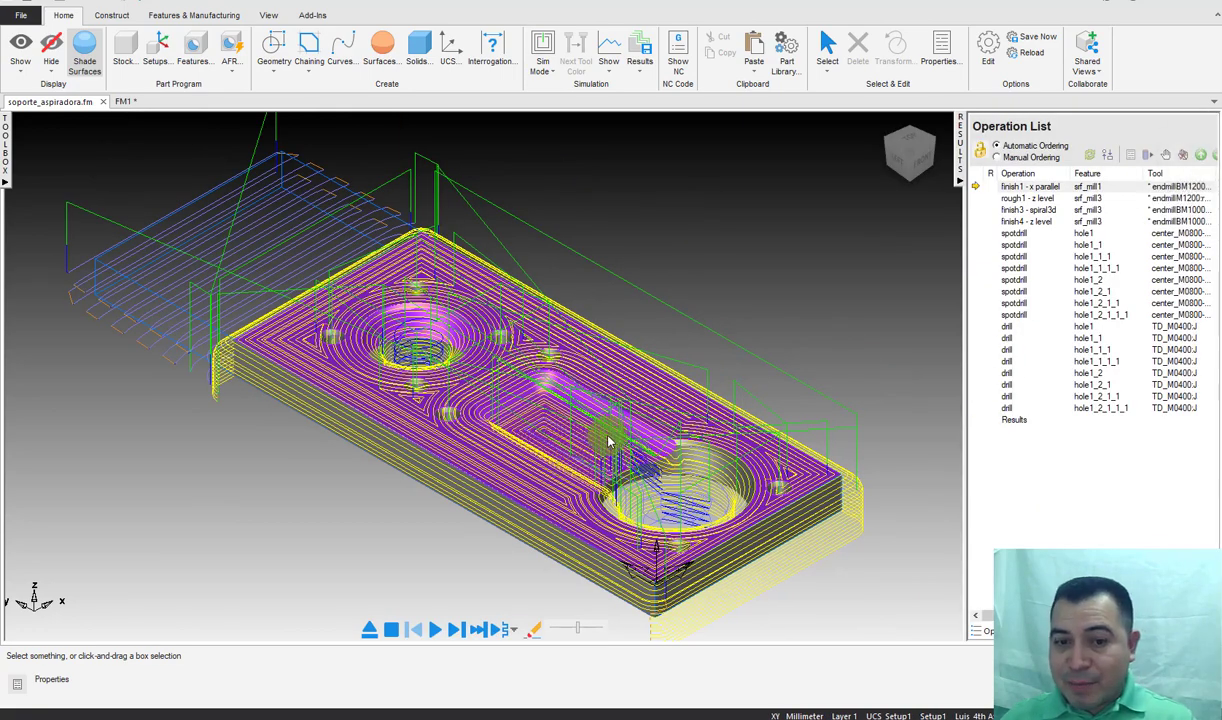
pyautogui.doubleClick(560, 432)
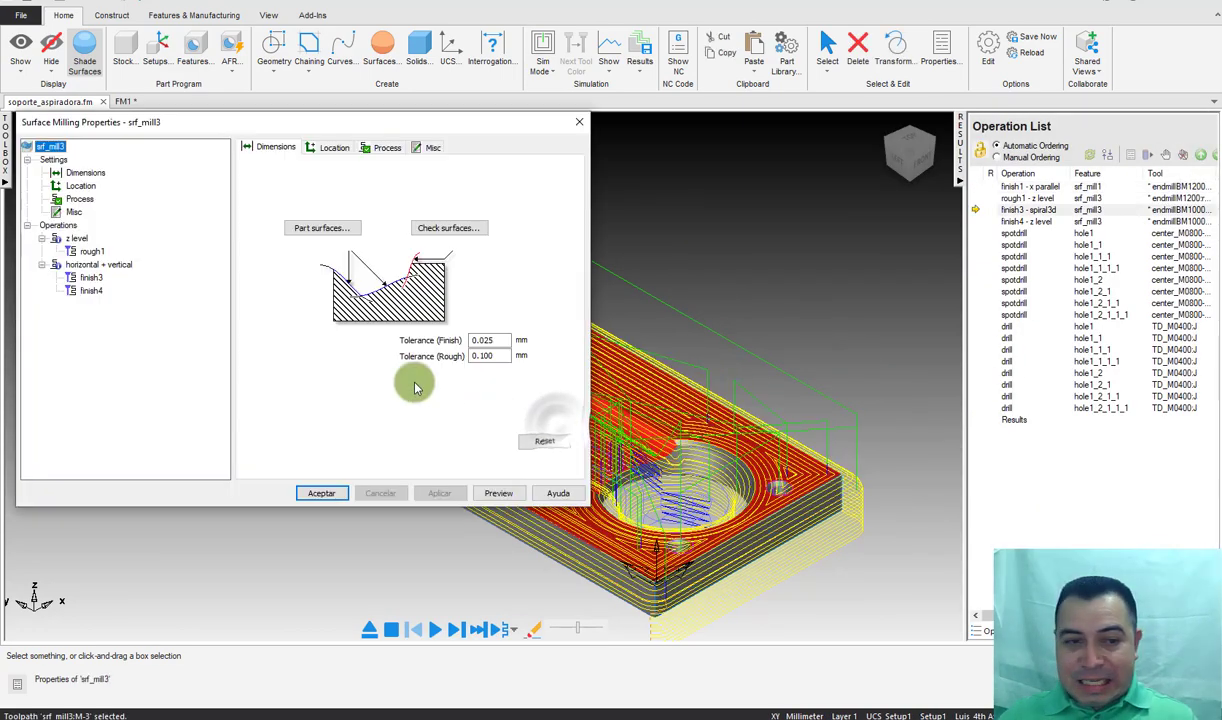
pyautogui.click(91, 251)
pyautogui.click(277, 147)
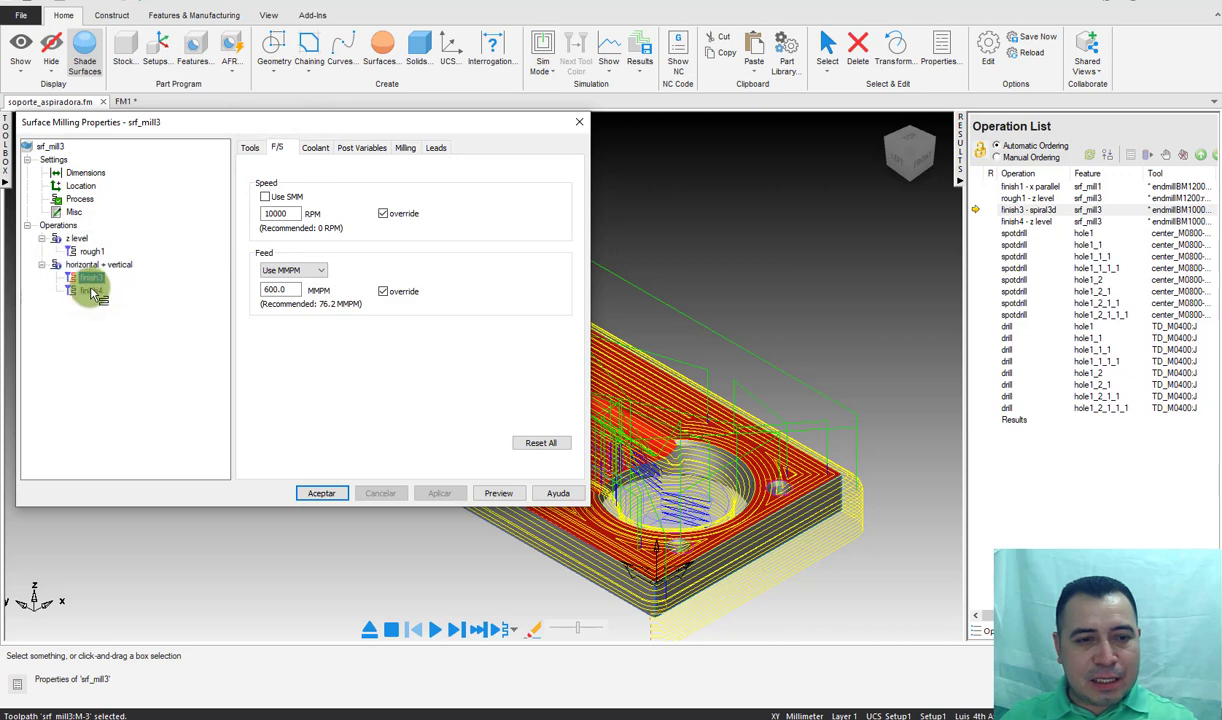
# Step: Review finish3's speeds, coolant, post variables and milling attributes, then accept with Aceptar
pyautogui.click(90, 277)
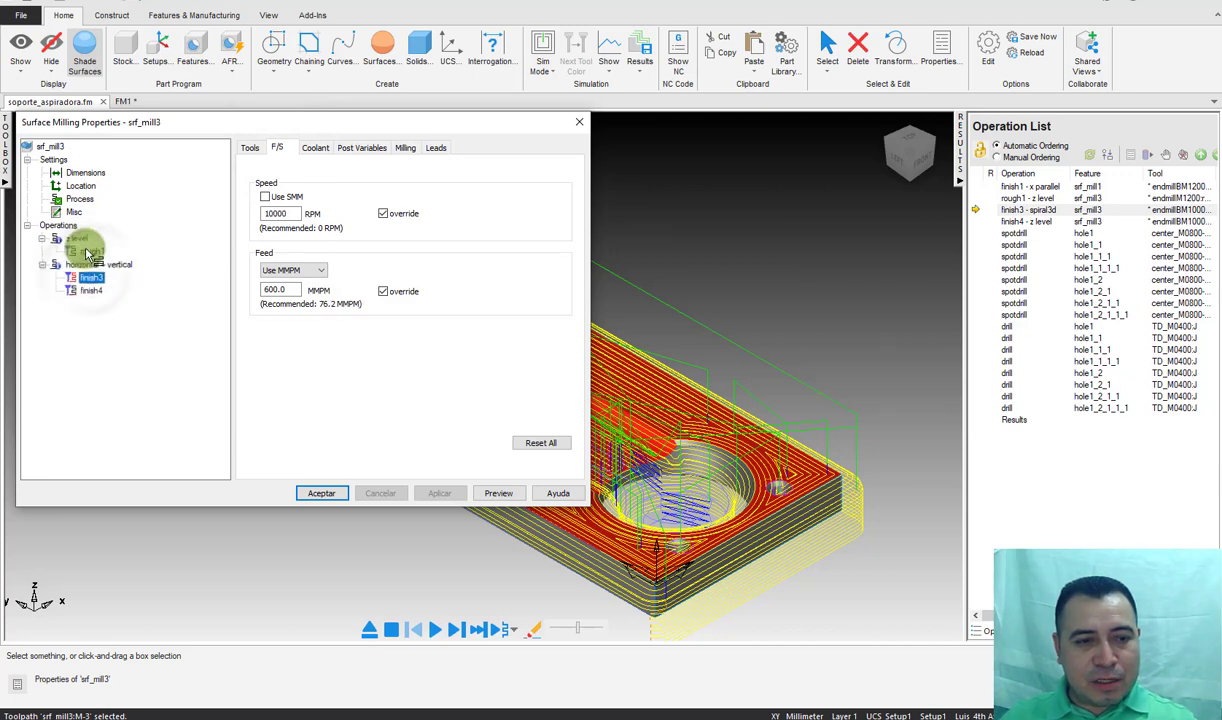
pyautogui.click(317, 147)
pyautogui.click(355, 147)
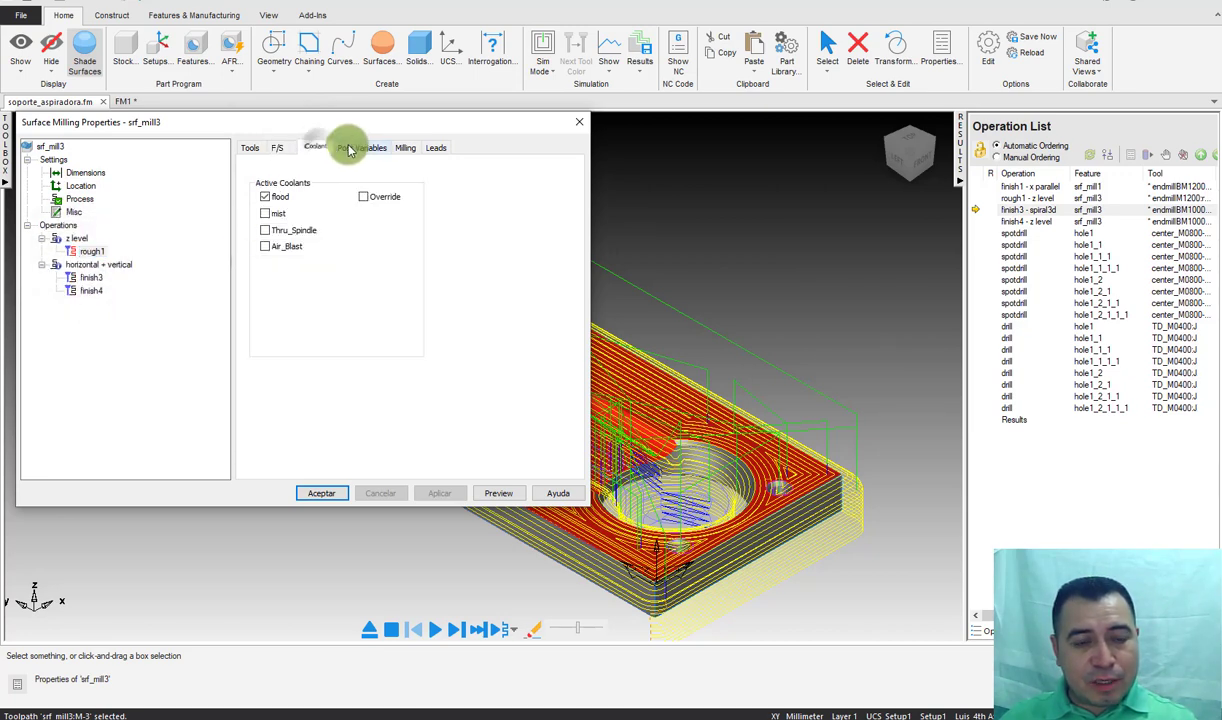
pyautogui.click(406, 148)
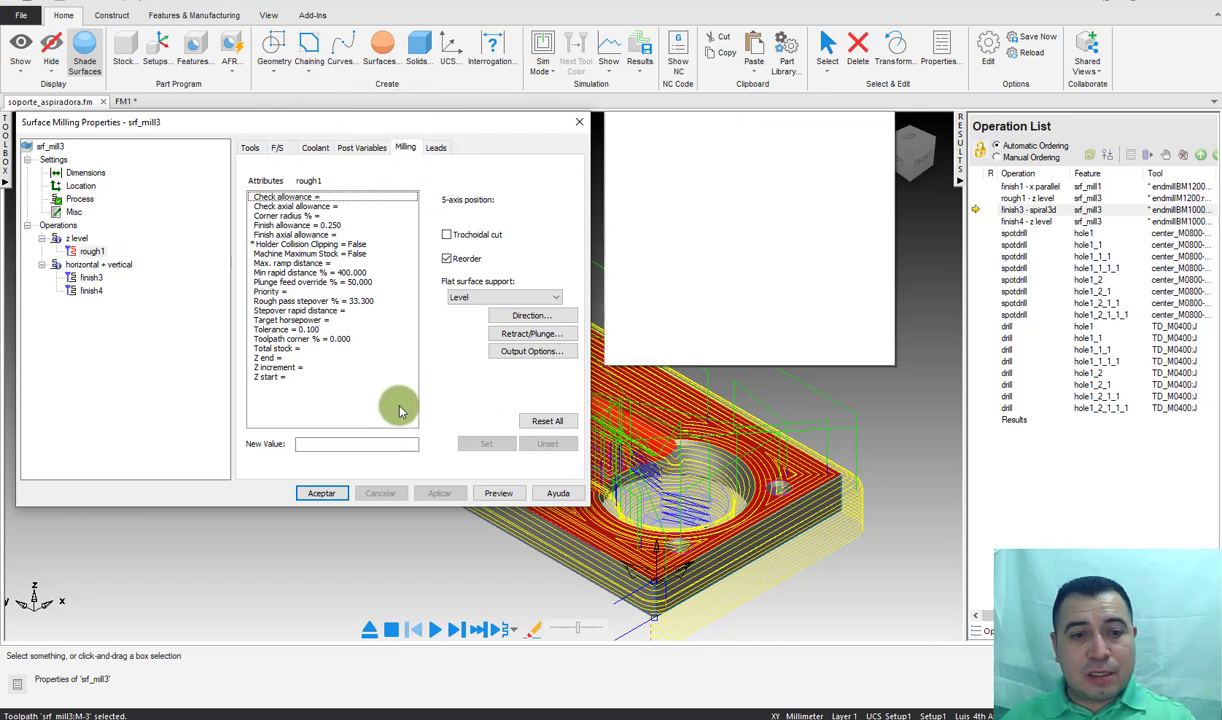
pyautogui.click(333, 499)
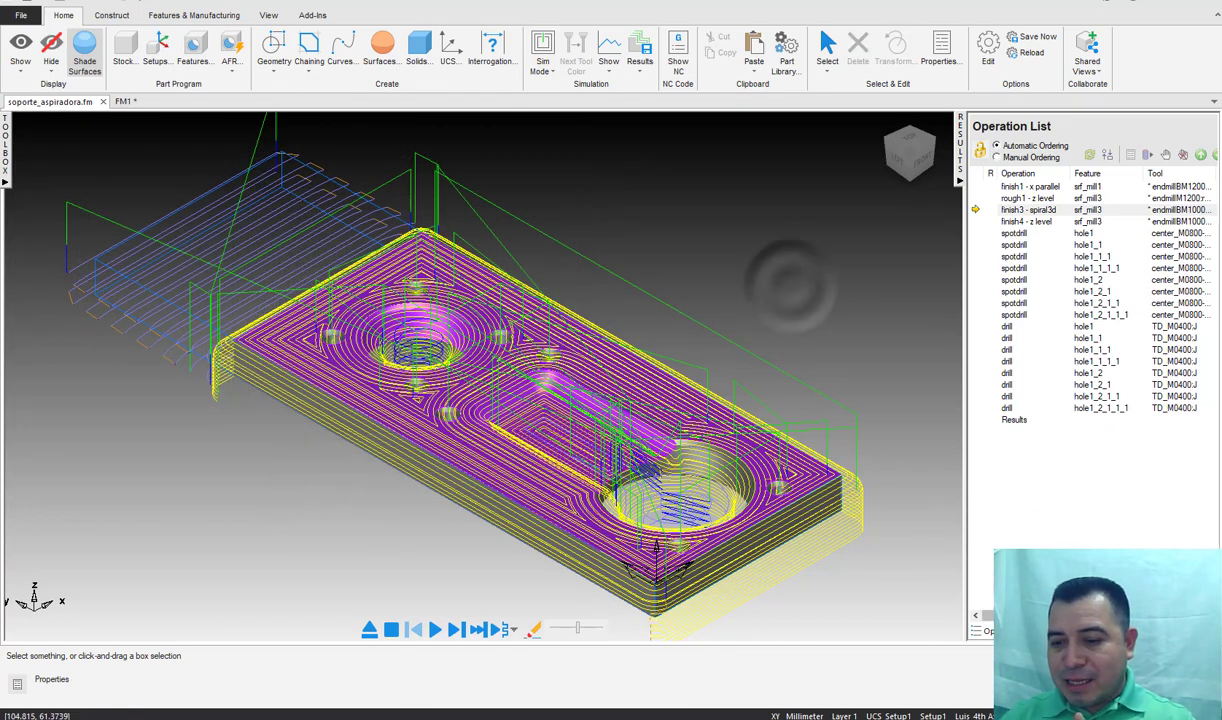
# Step: Read the machining times in Manufacturing Details, then switch to the FM1 part
pyautogui.doubleClick(1020, 230)
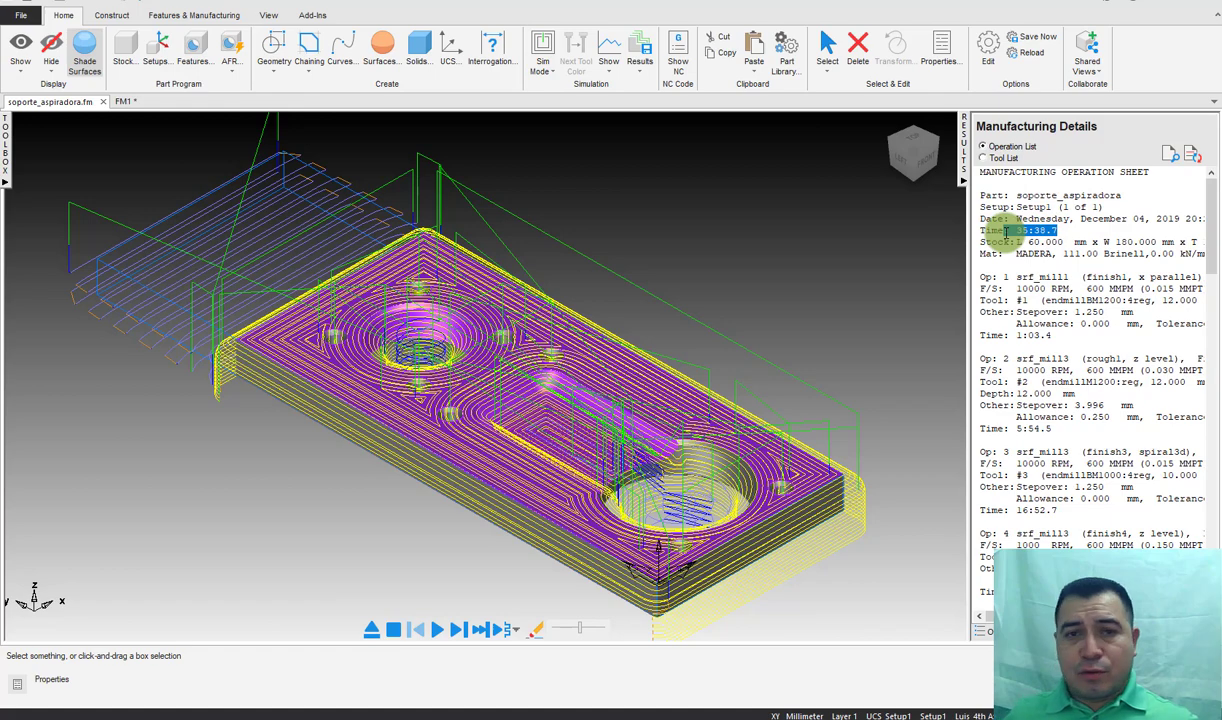
pyautogui.click(851, 205)
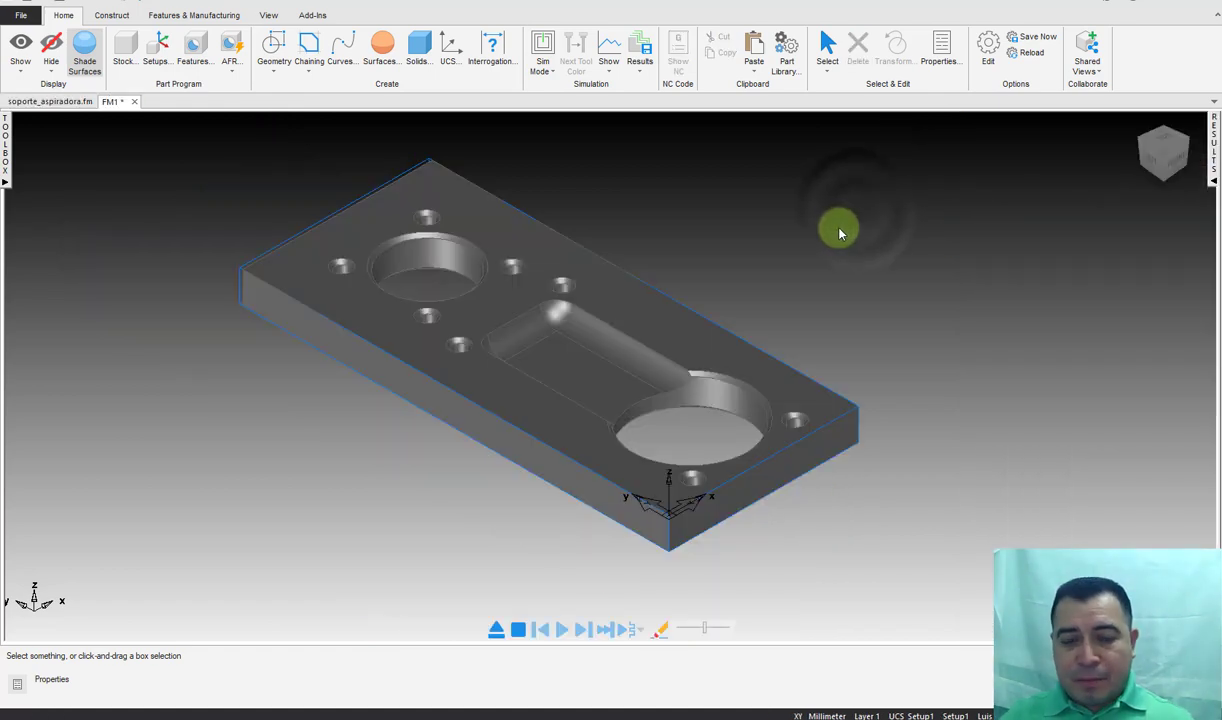
# Step: Orbit the part and start Construct > From Surfaces > Surface Projection
pyautogui.click(400, 175)
pyautogui.moveTo(400, 175)
pyautogui.mouseDown(button='middle')
pyautogui.moveTo(714, 455)
pyautogui.moveTo(960, 583)
pyautogui.mouseUp(button='middle')
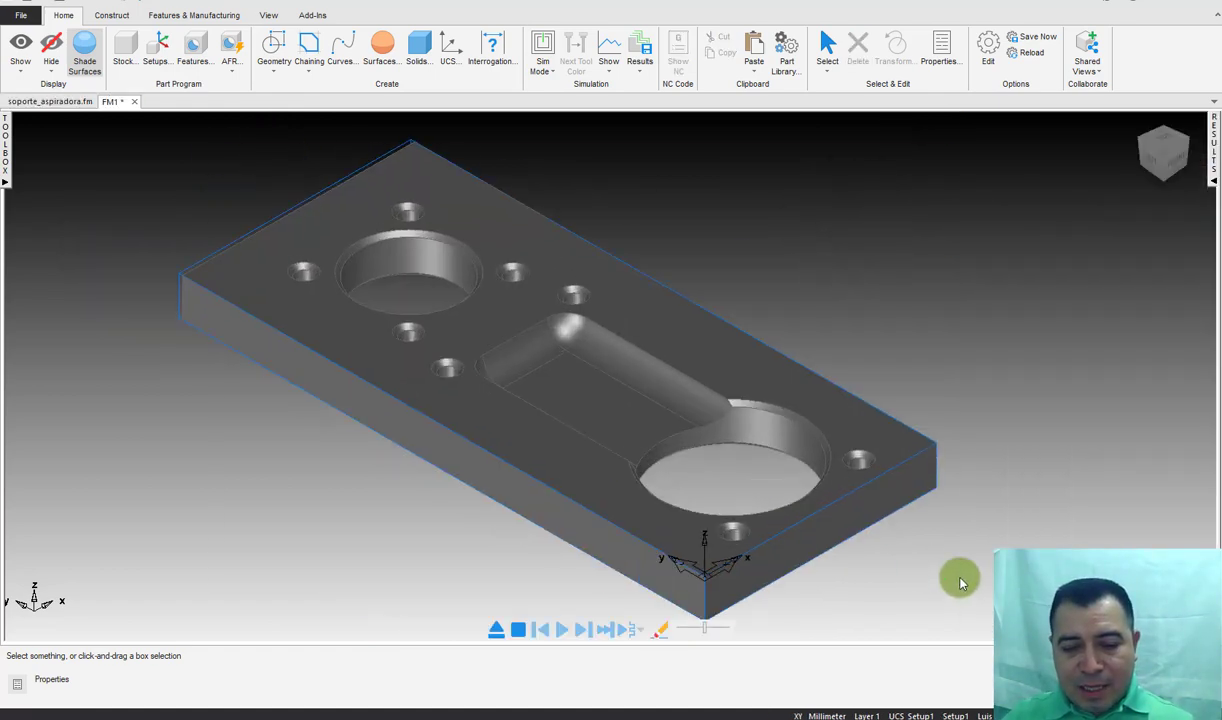
pyautogui.click(108, 15)
pyautogui.click(338, 78)
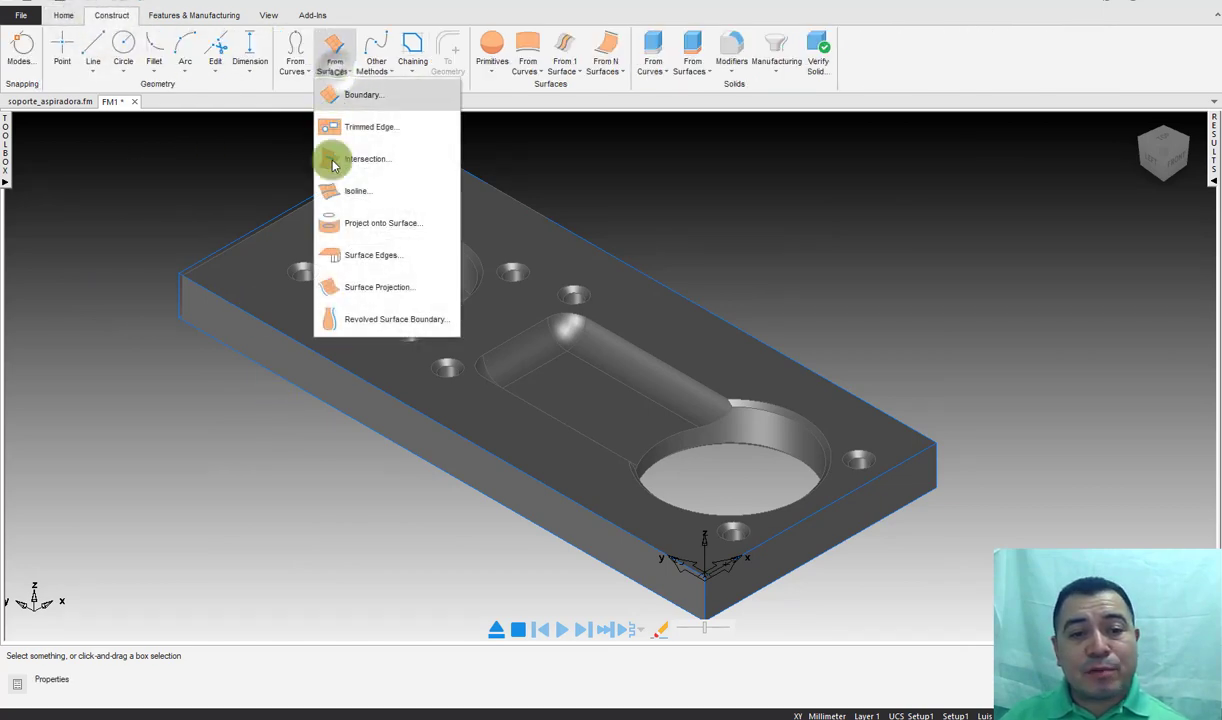
pyautogui.click(636, 185)
pyautogui.click(361, 77)
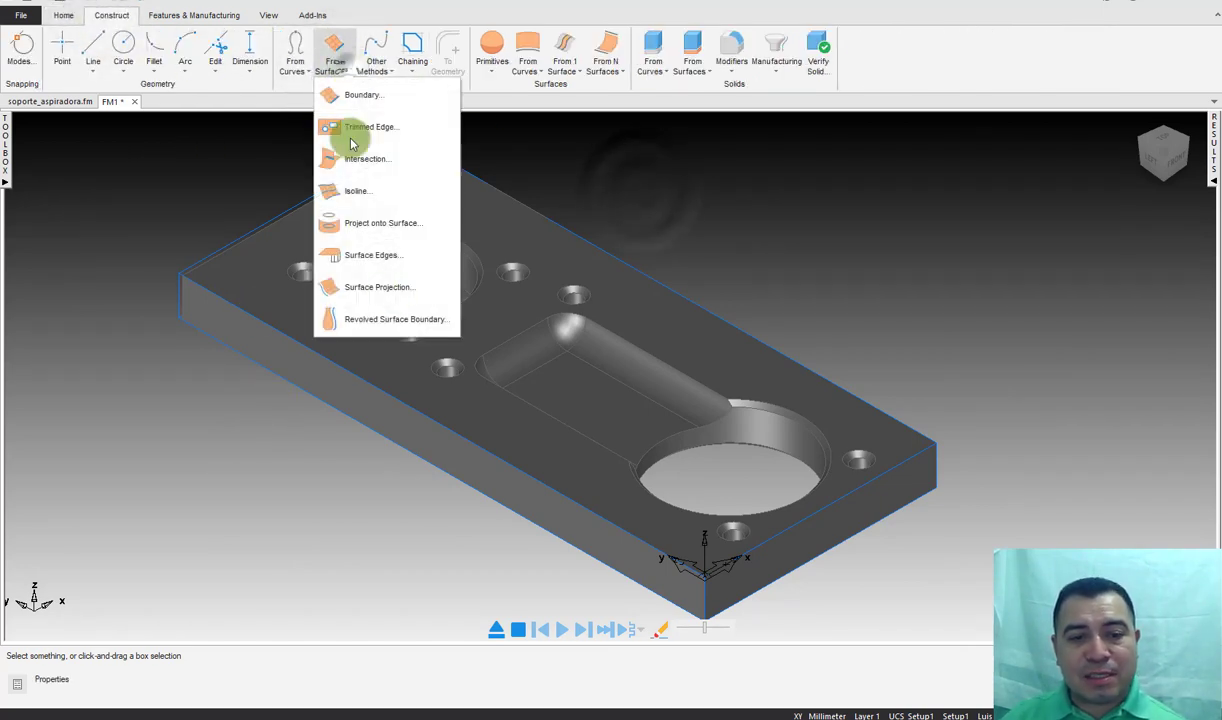
pyautogui.click(383, 288)
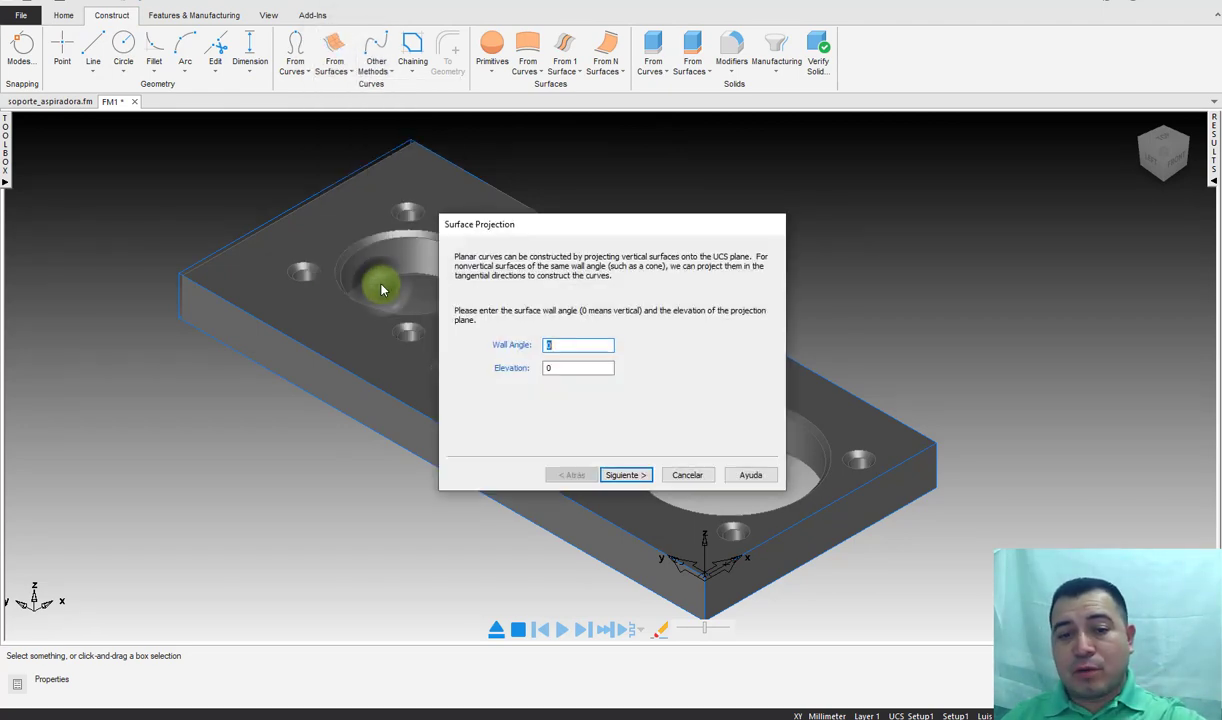
# Step: Project all surfaces at wall angle 0 and elevation 0, keeping all geometry
pyautogui.click(625, 475)
pyautogui.moveTo(562, 225); pyautogui.dragTo(930, 172)
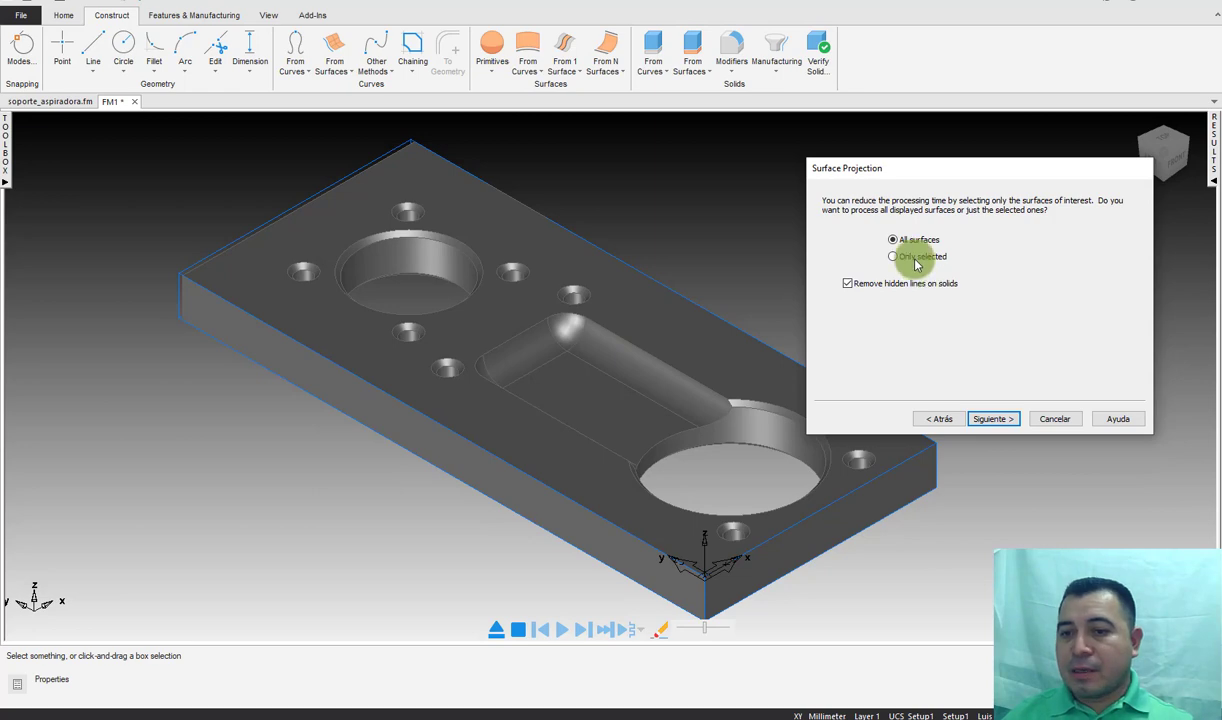
pyautogui.click(985, 419)
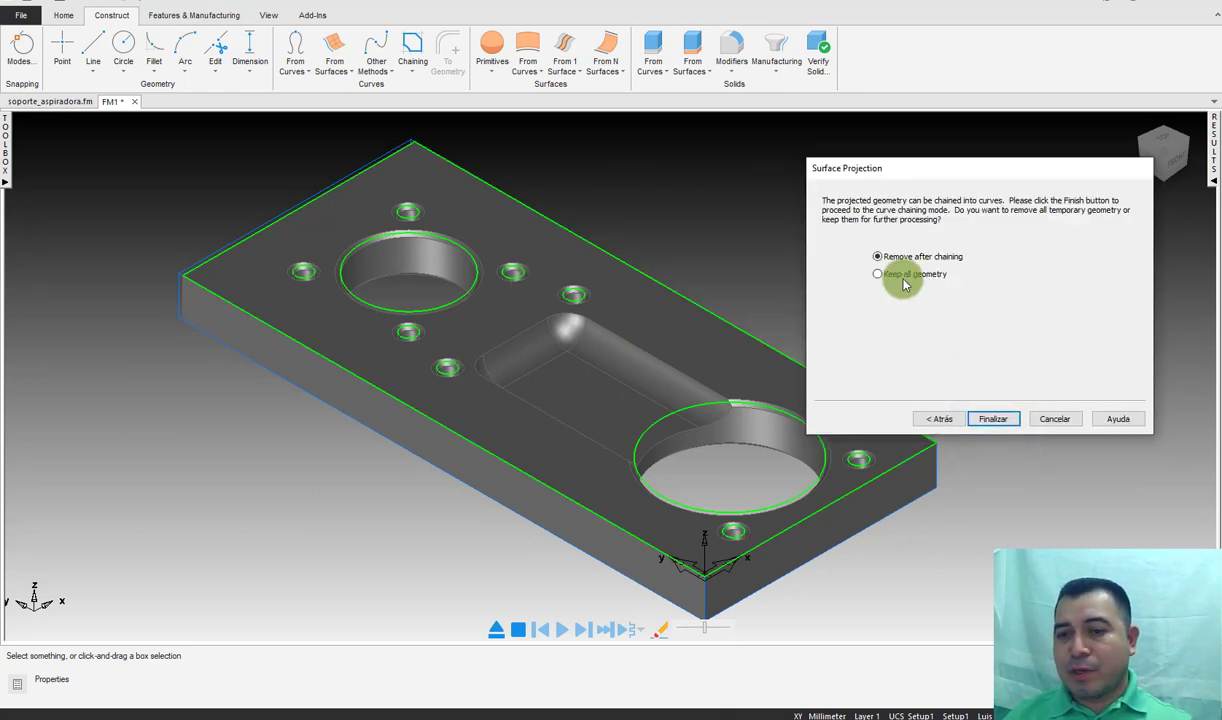
pyautogui.click(880, 274)
# Step: Finish the projection, cancel curve chaining with Esc, and show the Part View tree
pyautogui.click(993, 419)
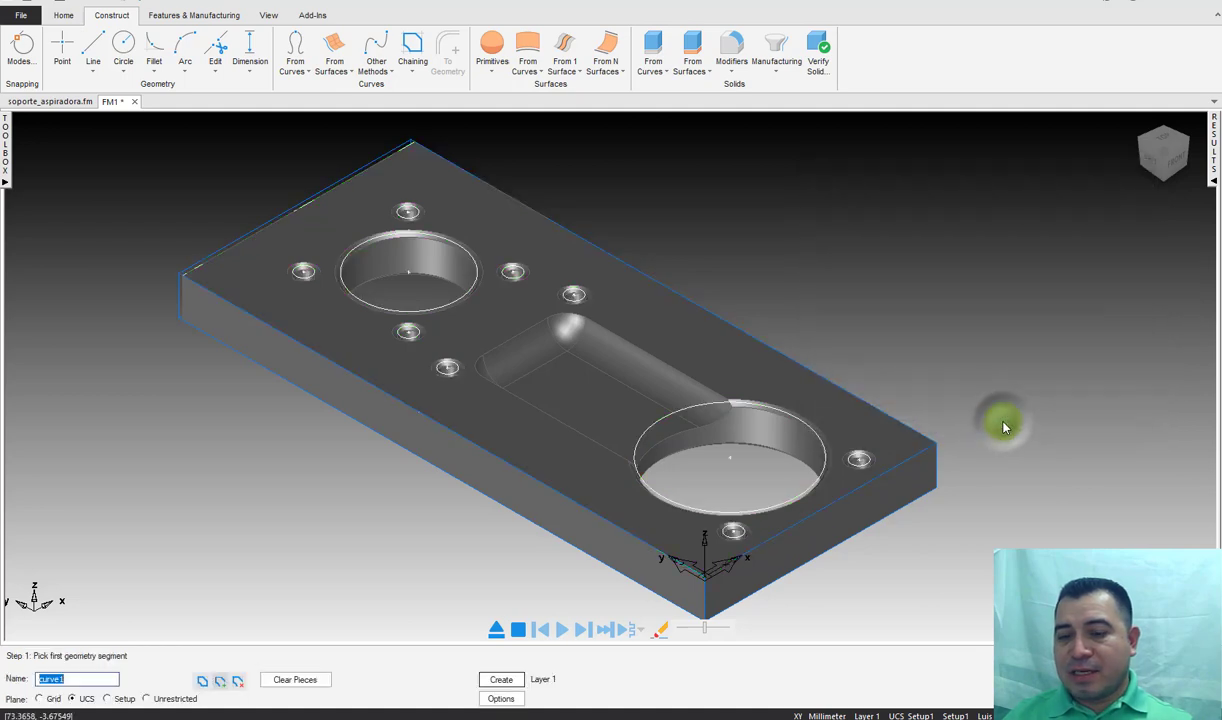
pyautogui.press('Escape')
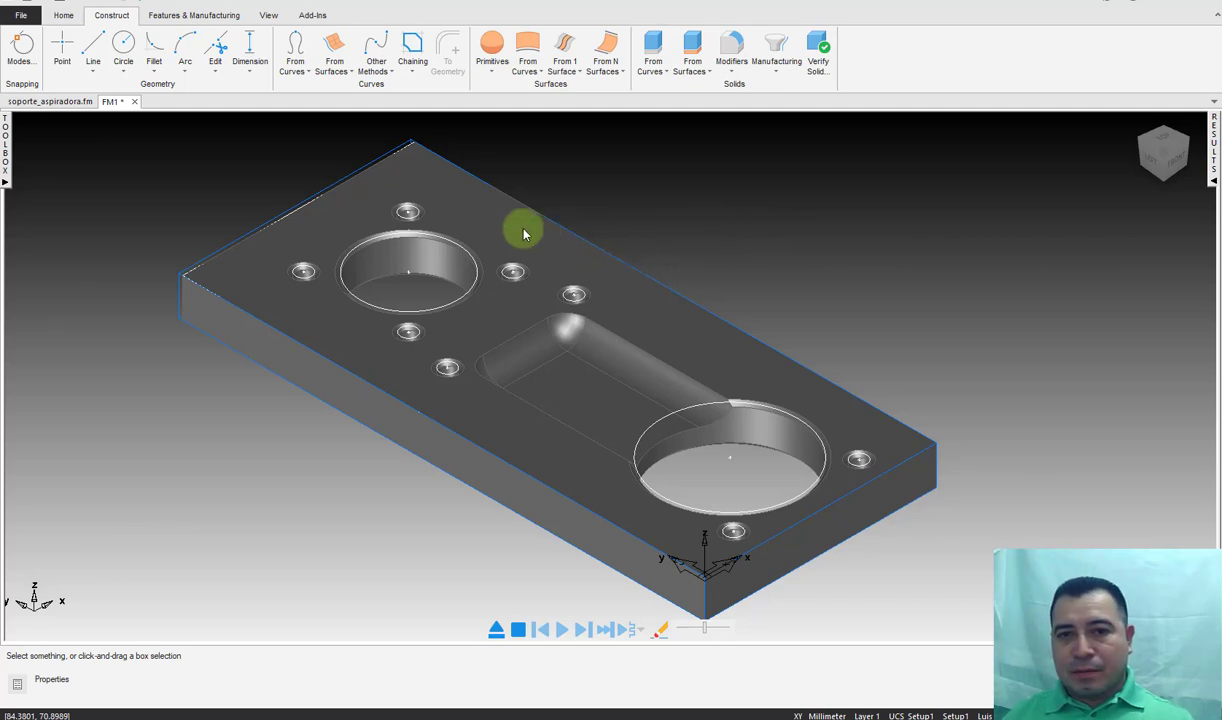
pyautogui.click(6, 169)
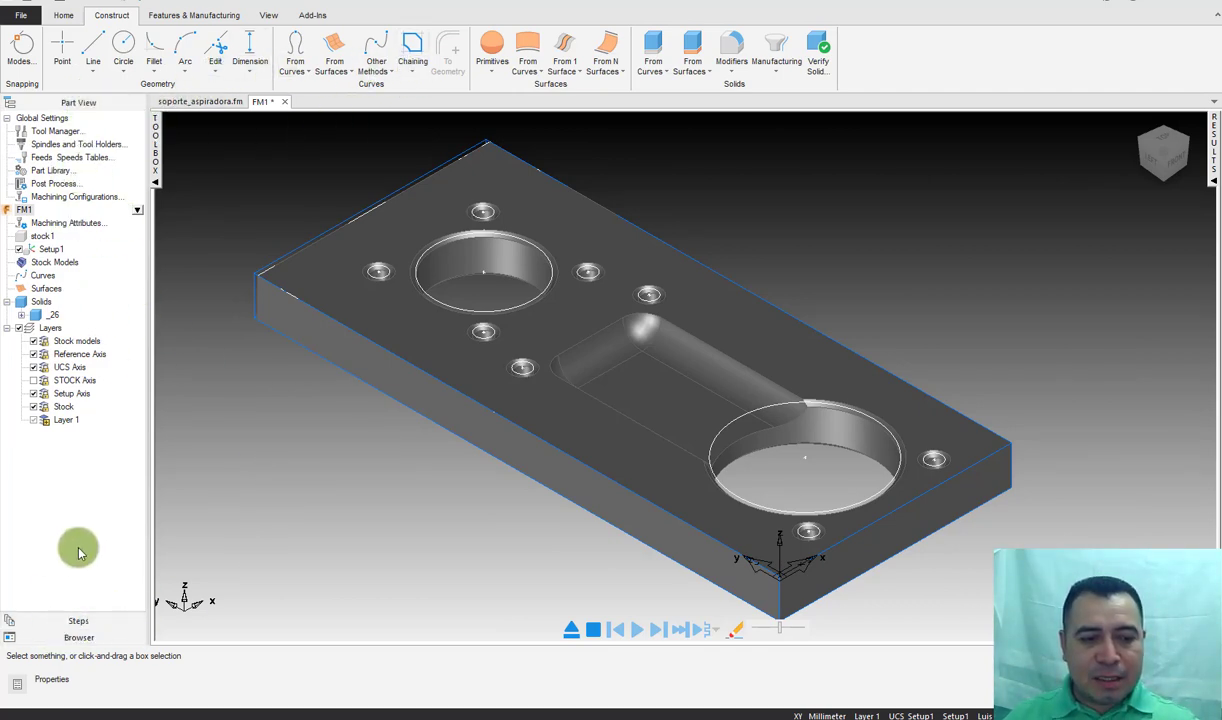
# Step: Launch 6. AFR from Steps, review the AFR Options, and verify solid _26 is valid
pyautogui.click(109, 641)
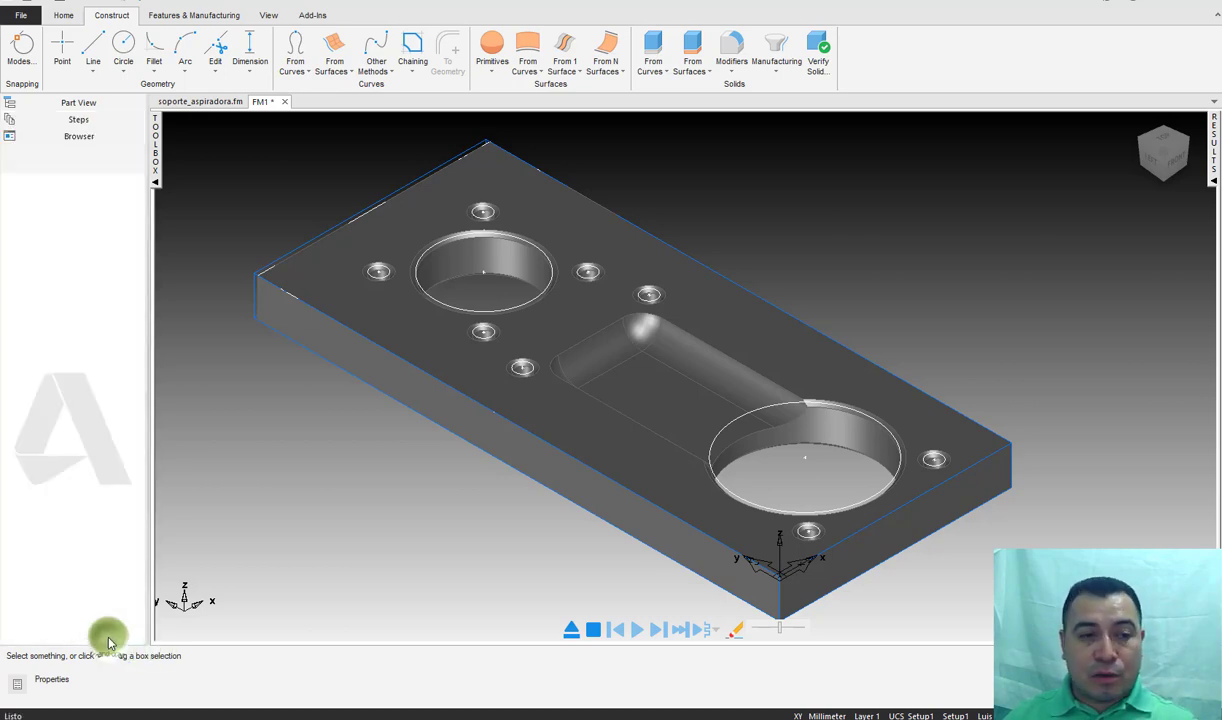
pyautogui.click(84, 120)
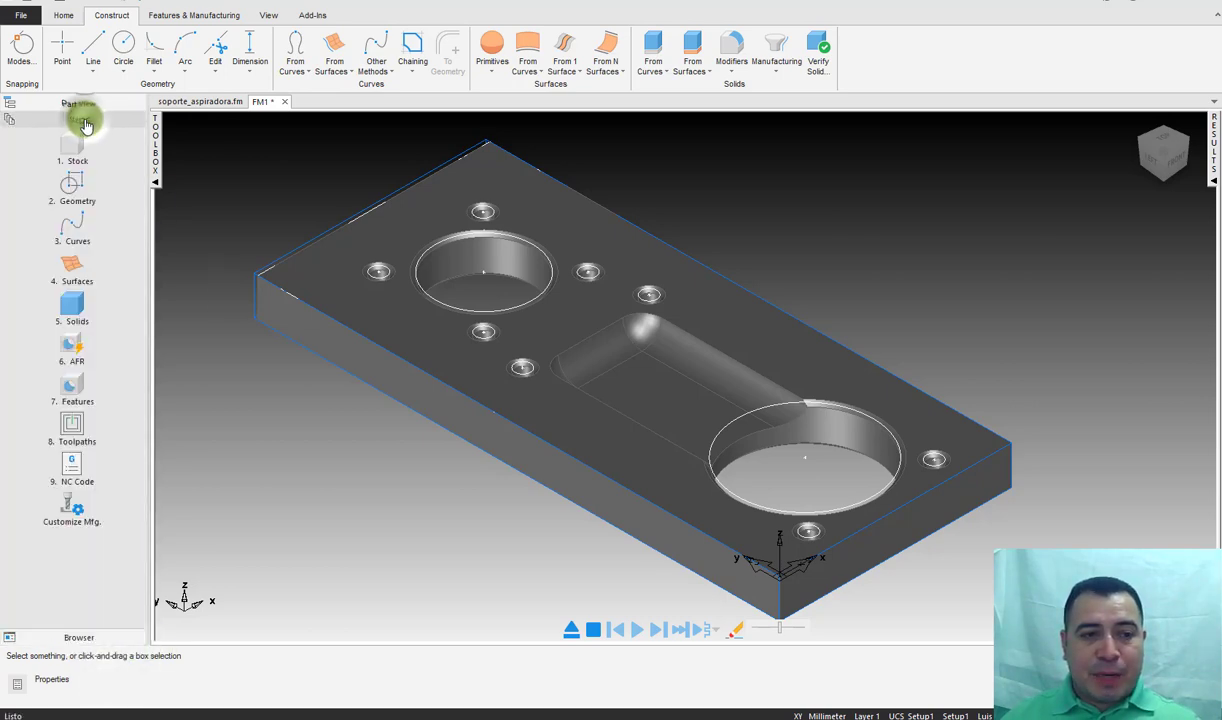
pyautogui.click(71, 343)
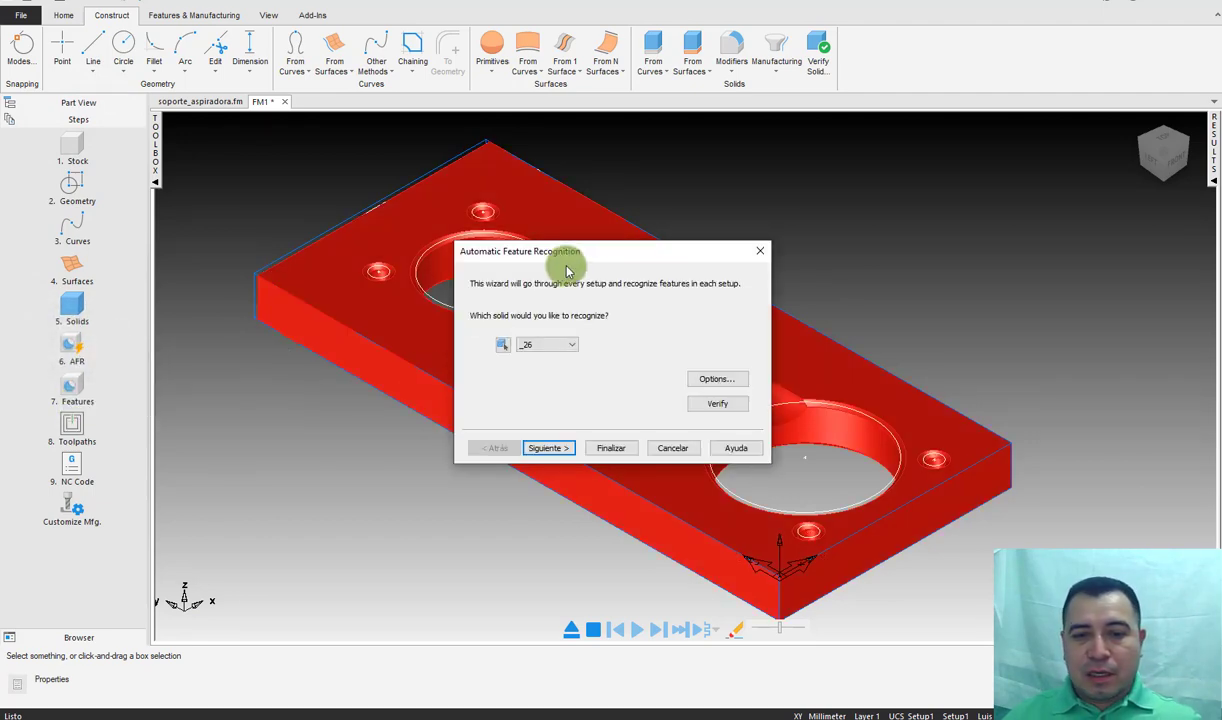
pyautogui.moveTo(575, 252); pyautogui.dragTo(753, 211)
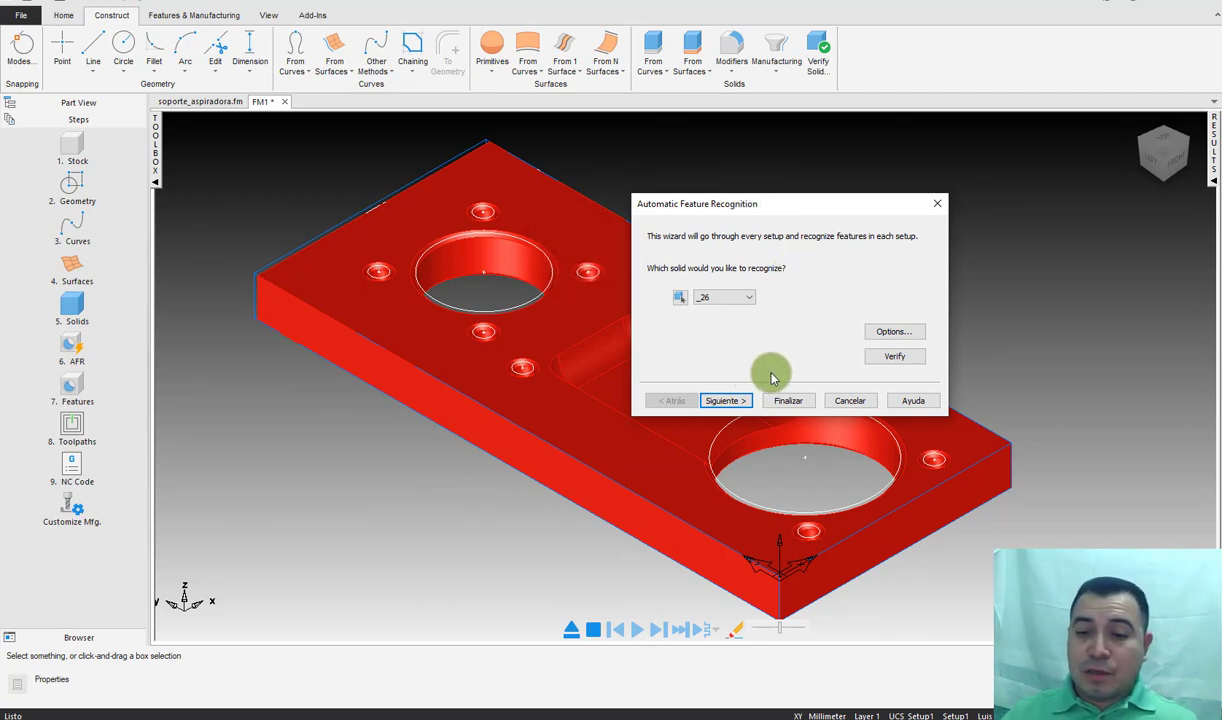
pyautogui.click(894, 331)
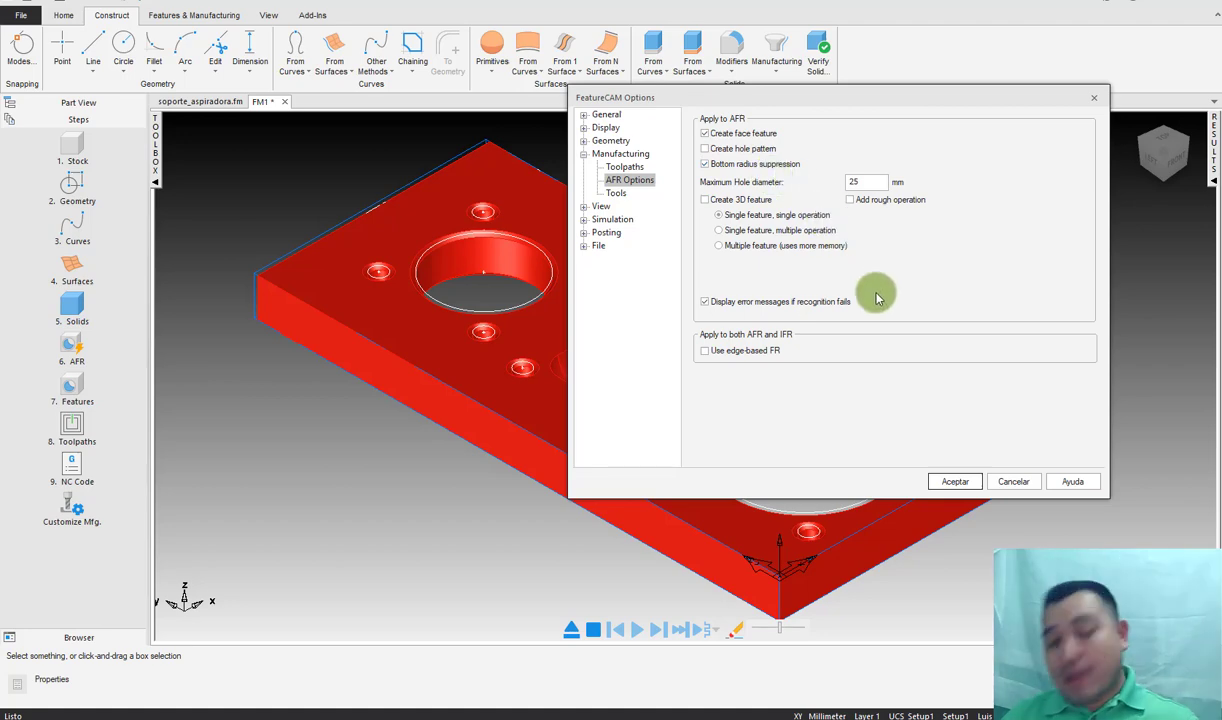
pyautogui.click(952, 482)
pyautogui.click(896, 358)
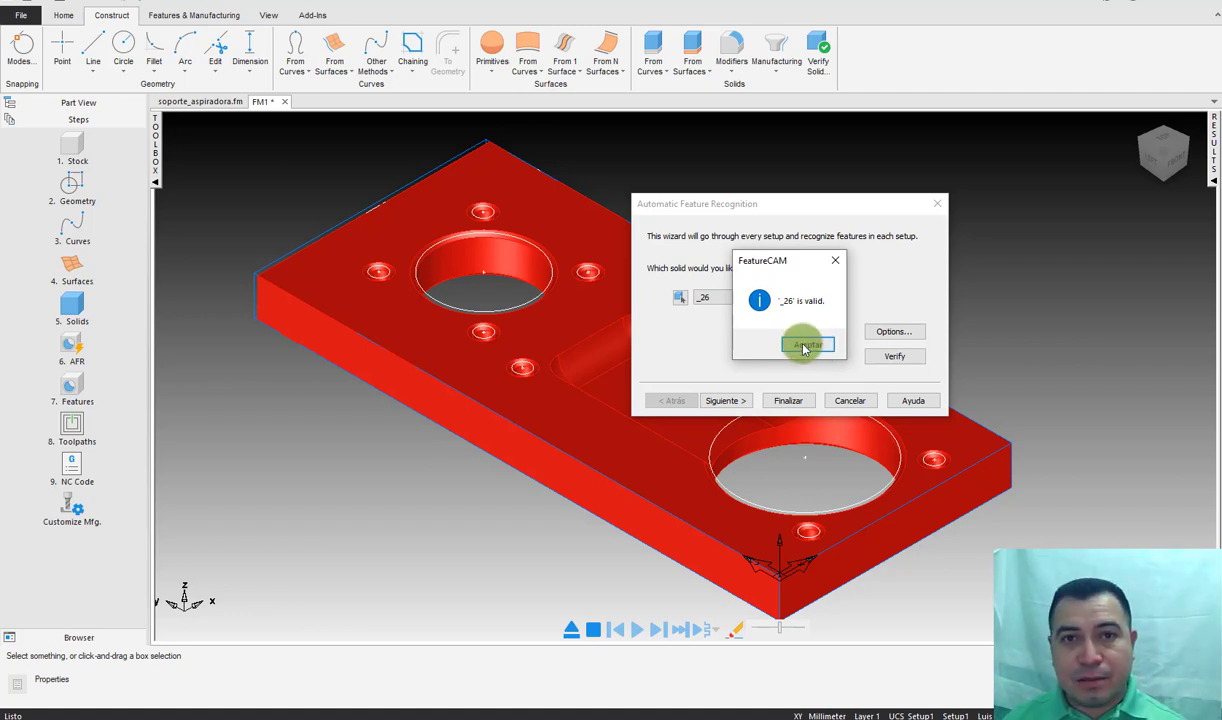
# Step: Dismiss the valid-solid message, recognize Setup1's features, and preview face 01 and hole 01
pyautogui.click(803, 353)
pyautogui.click(727, 400)
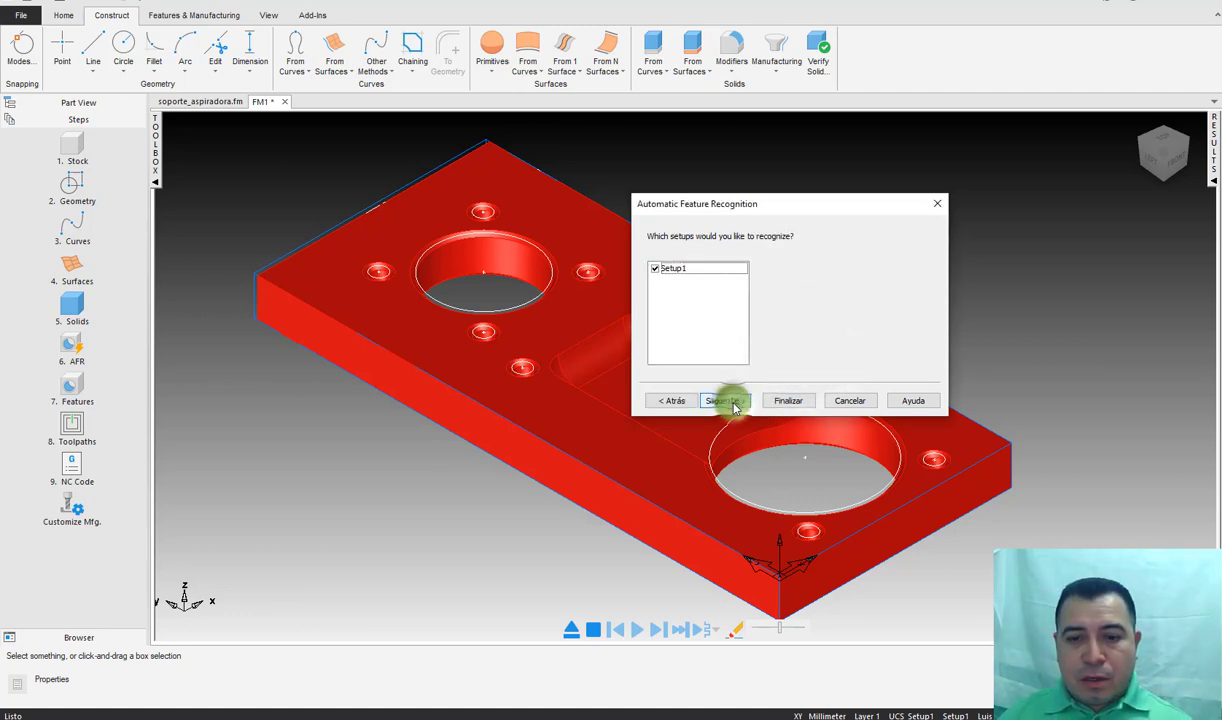
pyautogui.click(727, 400)
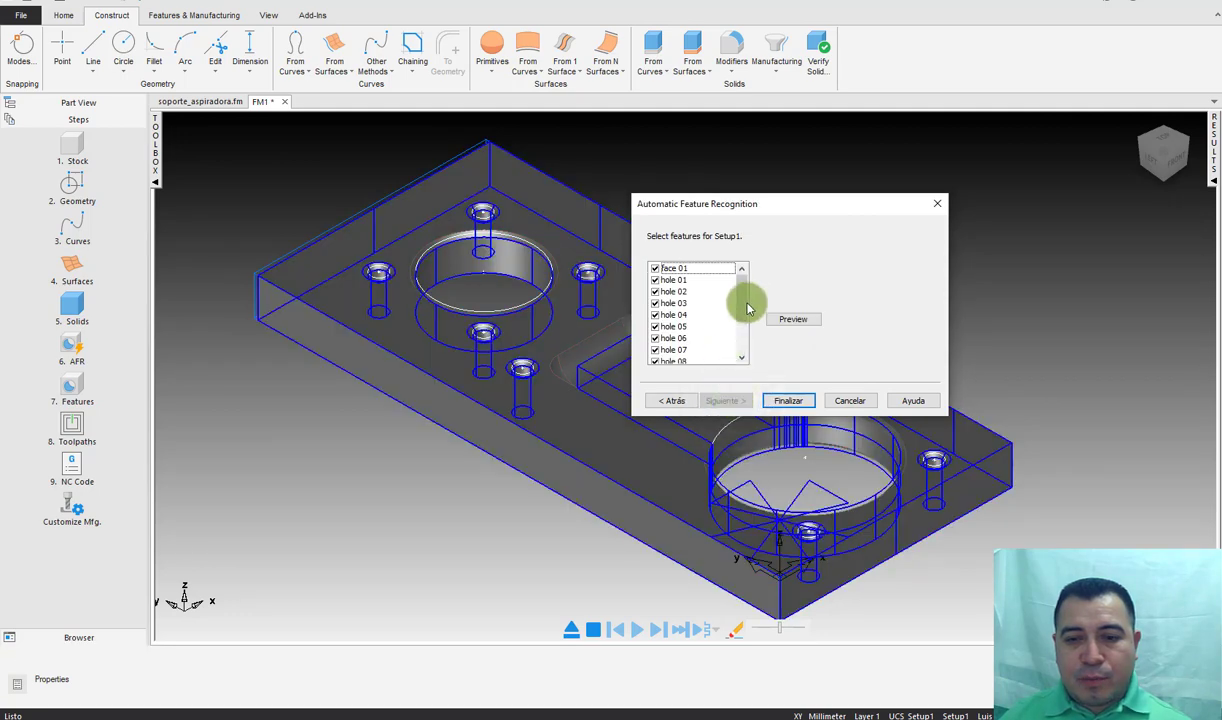
pyautogui.moveTo(744, 291); pyautogui.dragTo(741, 277)
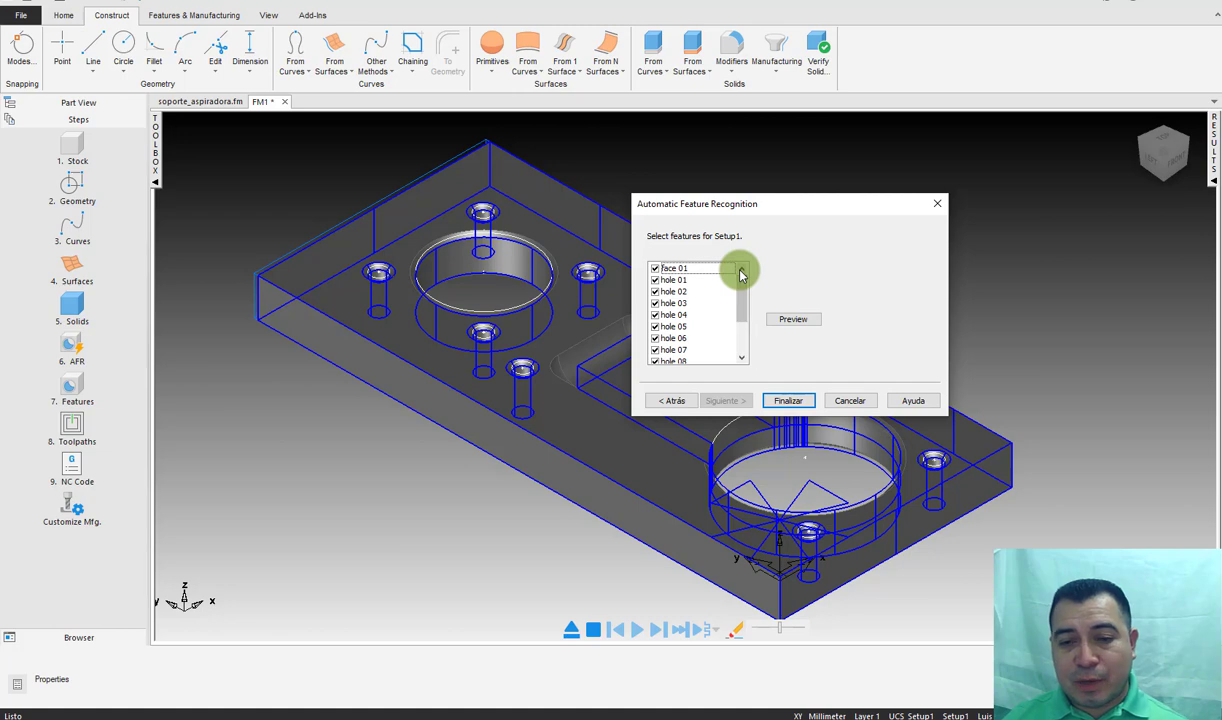
pyautogui.click(675, 268)
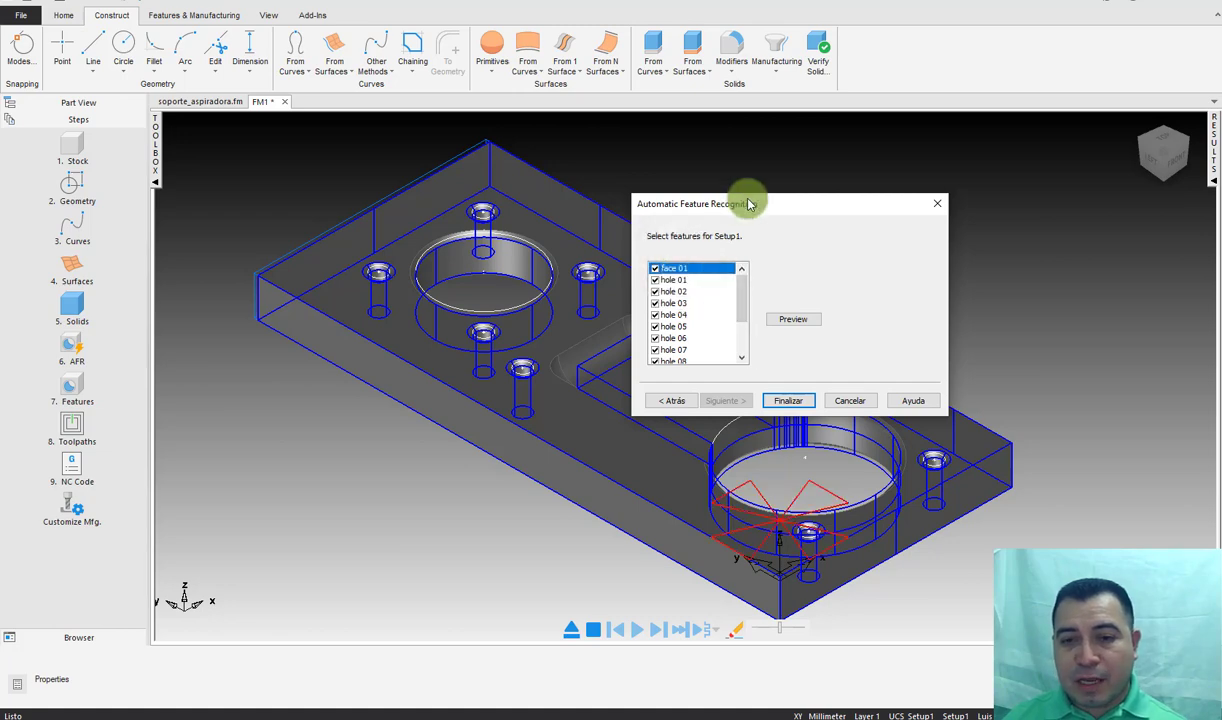
pyautogui.moveTo(750, 204); pyautogui.dragTo(900, 148)
pyautogui.click(822, 224)
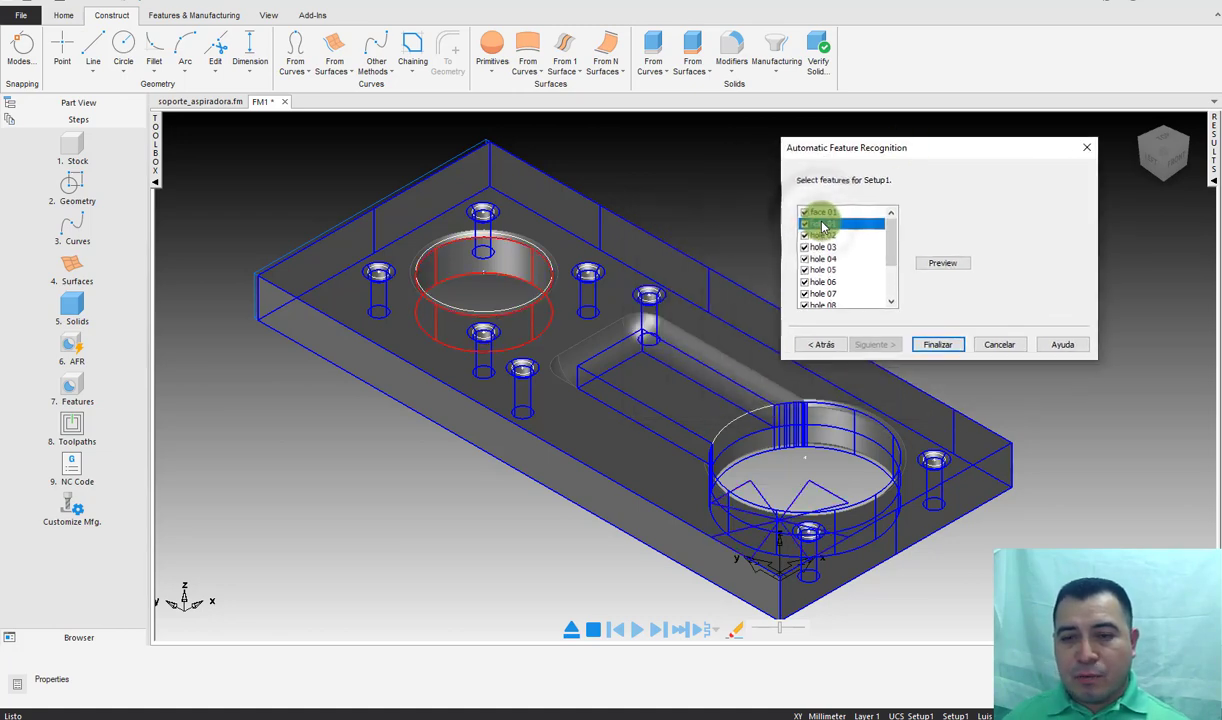
# Step: Step through the hole and side previews, extend the selection, then cancel recognition
pyautogui.press('Down')
pyautogui.press('Down')
pyautogui.press('Down')
pyautogui.press('Down')
pyautogui.press('Down')
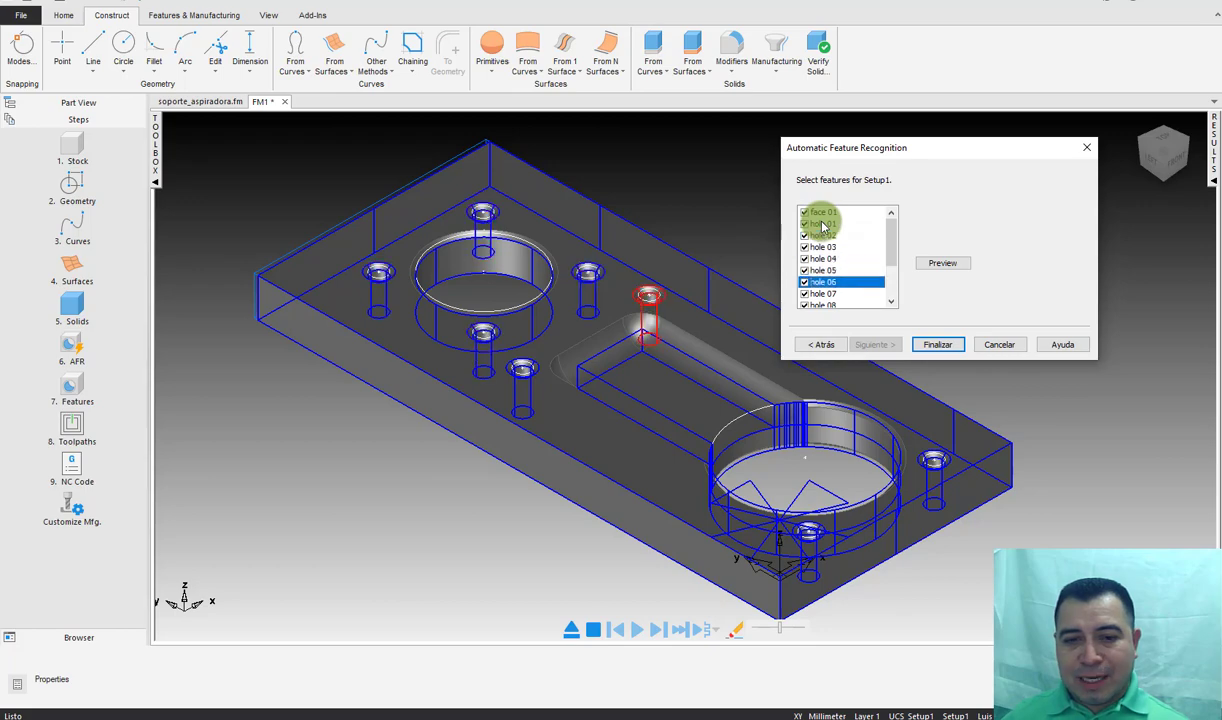
pyautogui.press('Down')
pyautogui.press('Down')
pyautogui.press('Down')
pyautogui.press('Down')
pyautogui.press('Down')
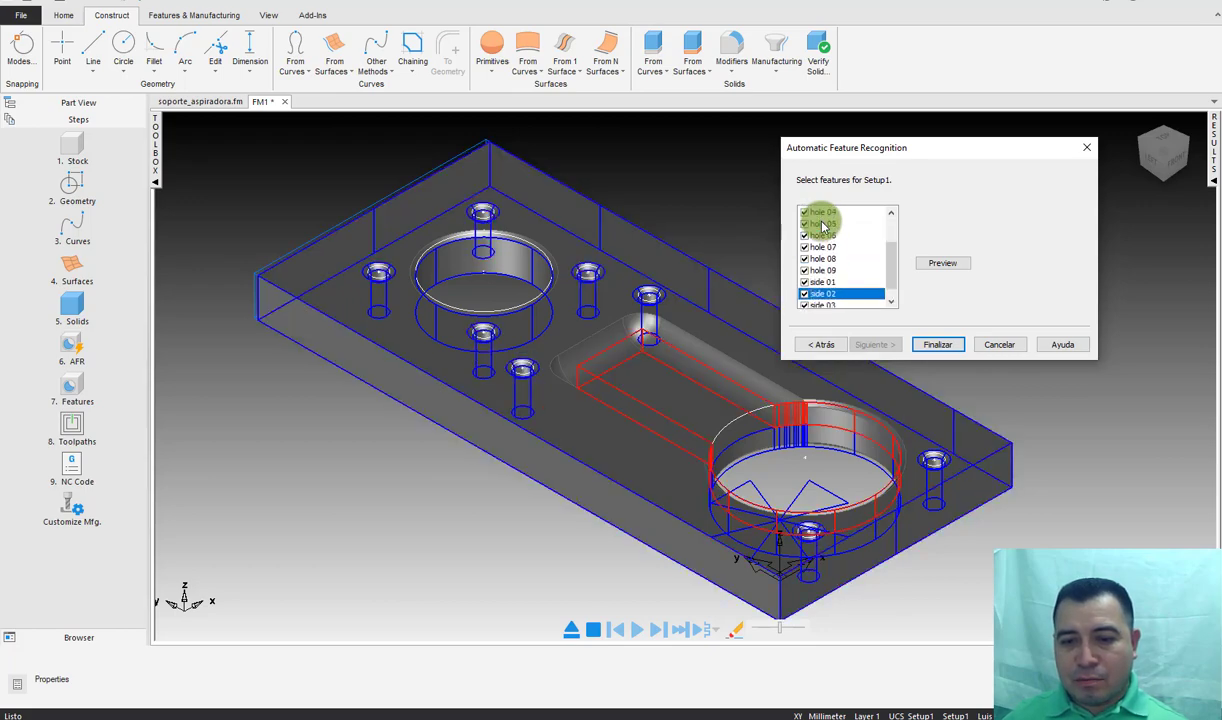
pyautogui.press('Down')
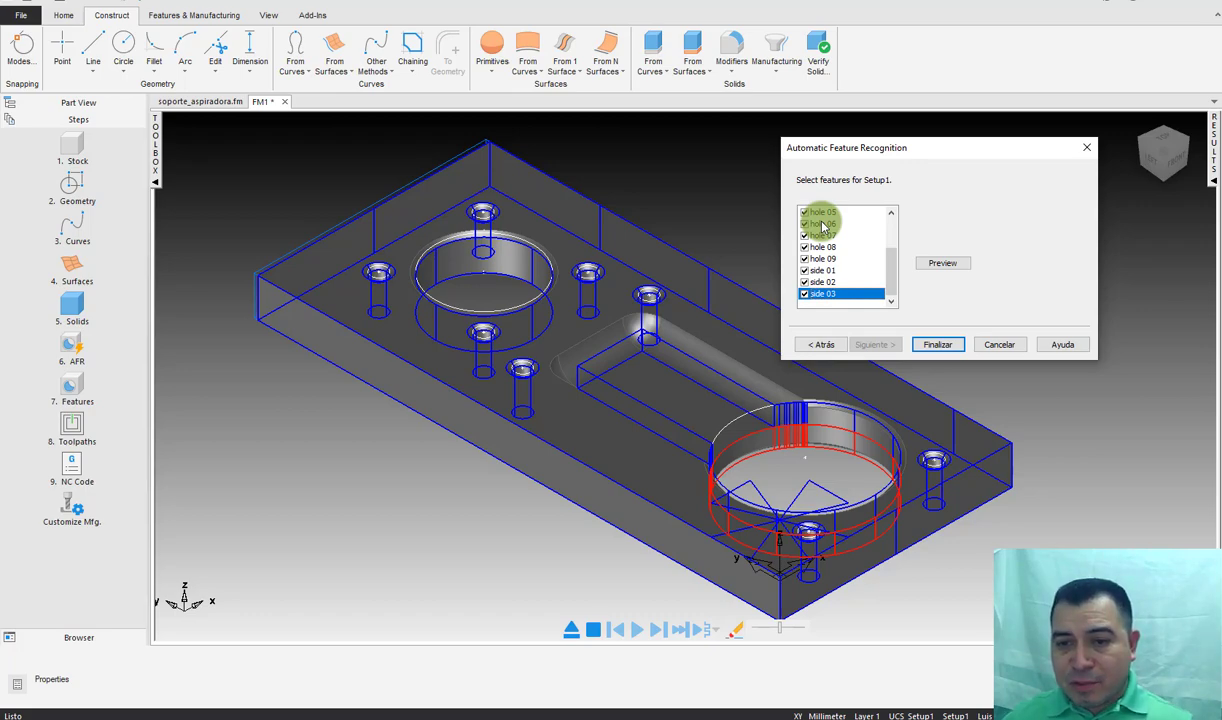
pyautogui.press('Up')
pyautogui.press('Up')
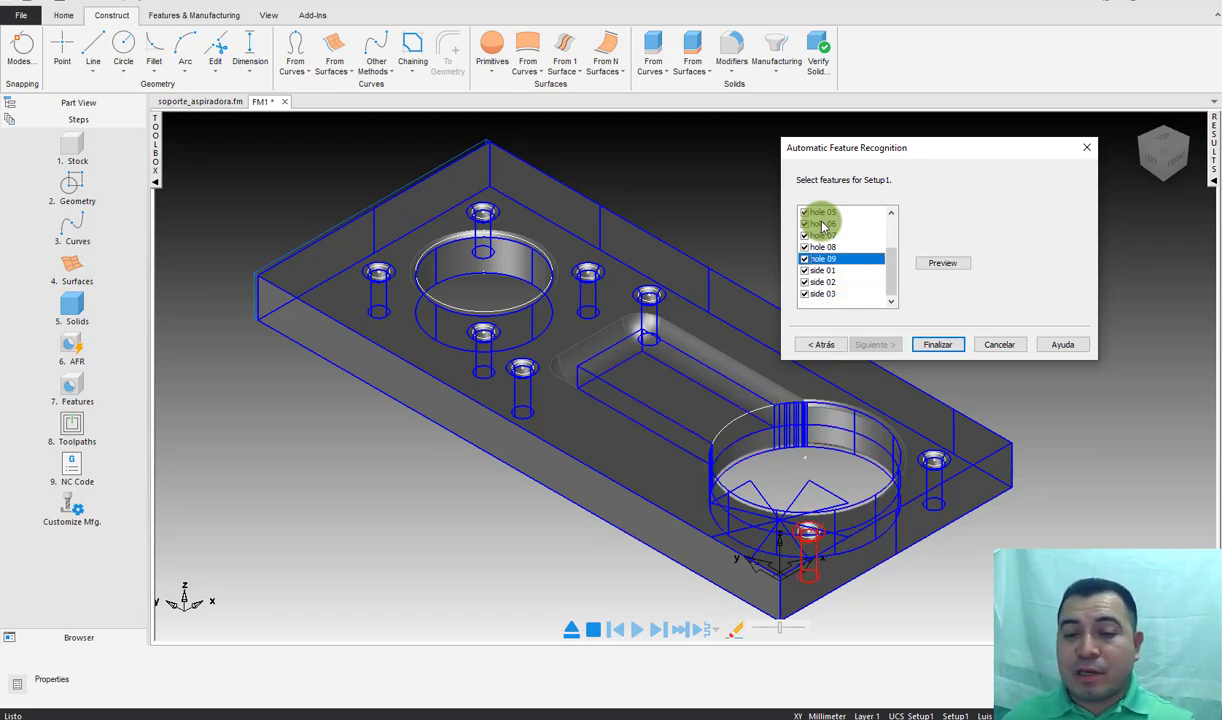
pyautogui.press('Home')
pyautogui.hotkey('shift', 'Down')
pyautogui.hotkey('shift', 'Down')
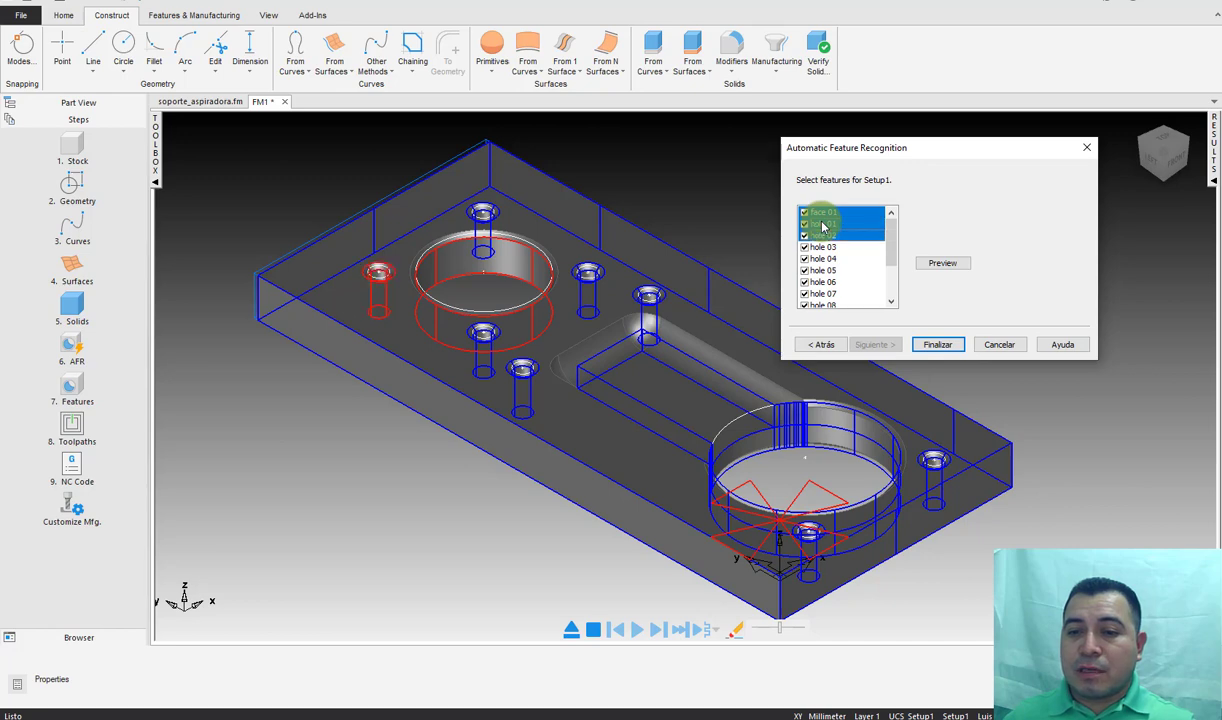
pyautogui.hotkey('shift', 'Down')
pyautogui.hotkey('shift', 'Down')
pyautogui.hotkey('shift', 'Down')
pyautogui.hotkey('shift', 'Down')
pyautogui.hotkey('shift', 'Down')
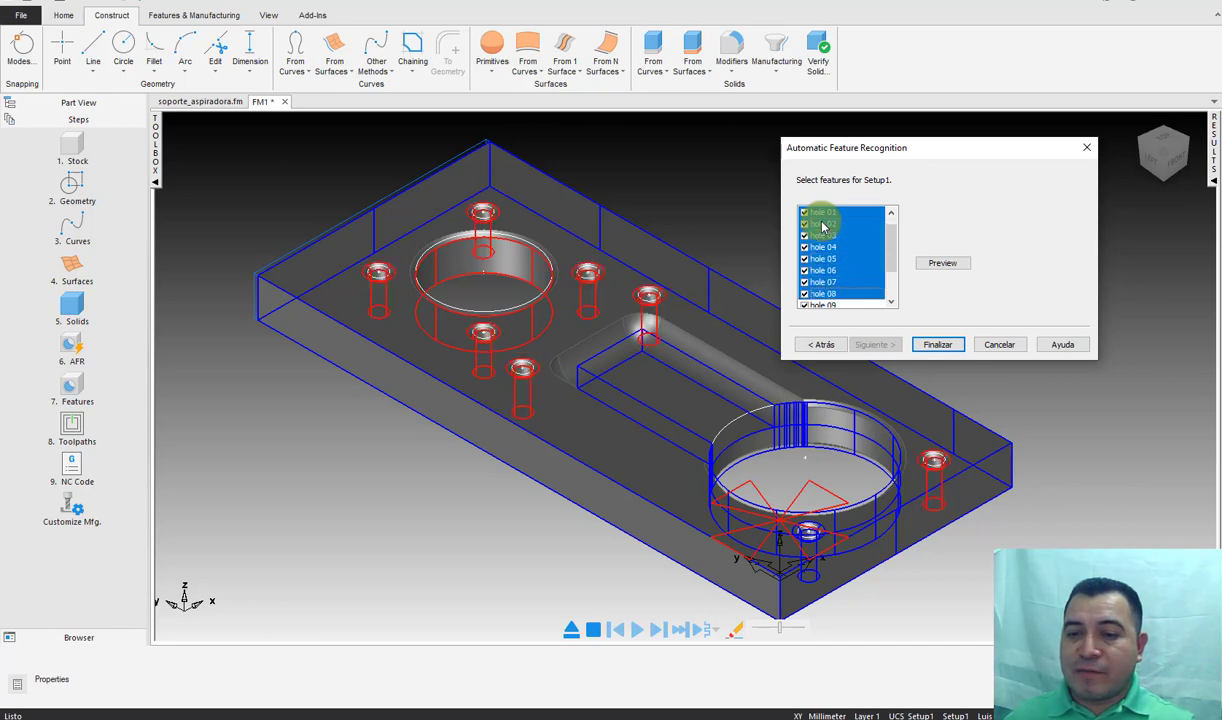
pyautogui.hotkey('shift', 'Down')
pyautogui.hotkey('shift', 'Down')
pyautogui.hotkey('shift', 'Down')
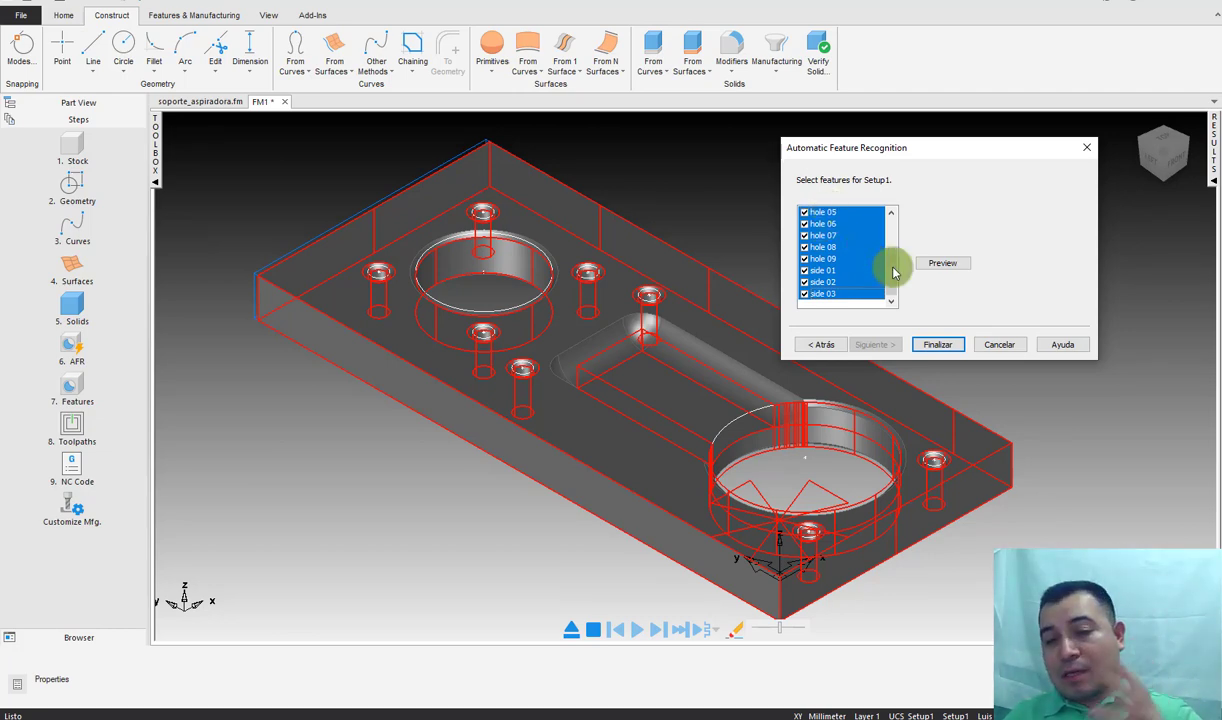
pyautogui.click(996, 346)
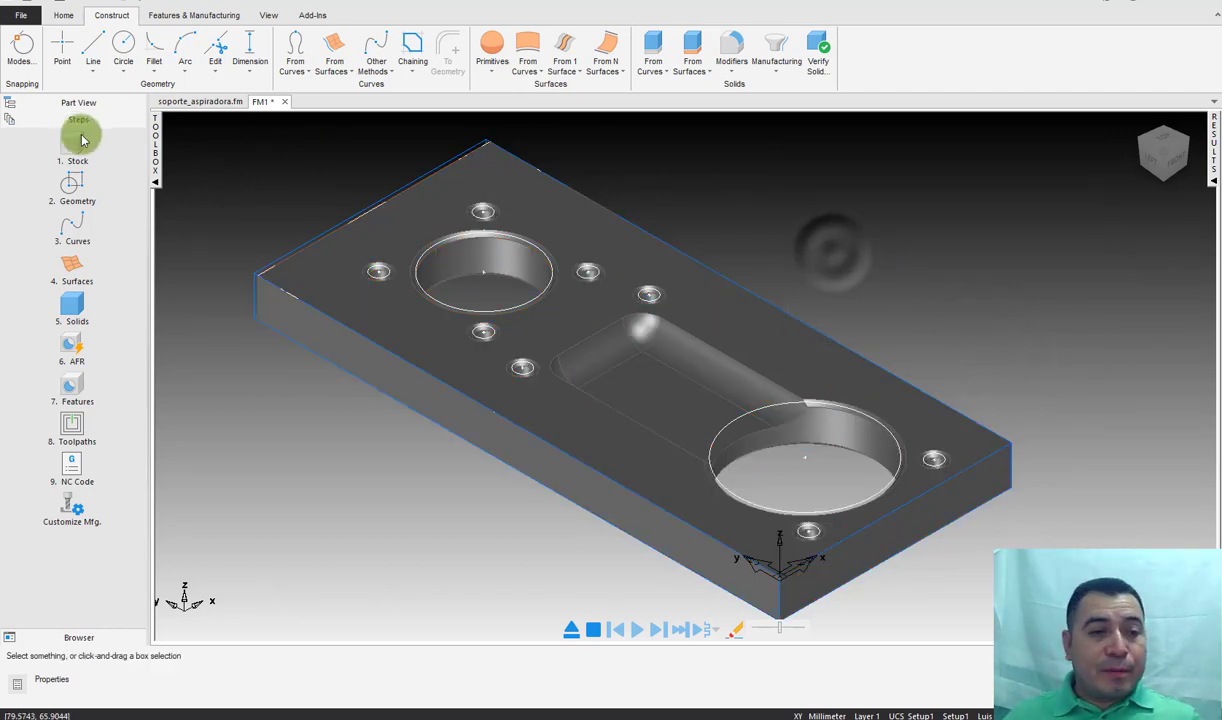
# Step: On soporte_aspiradora.fm, highlight the srf_mill1, milling and hole toolpaths, then clear the selection
pyautogui.click(78, 102)
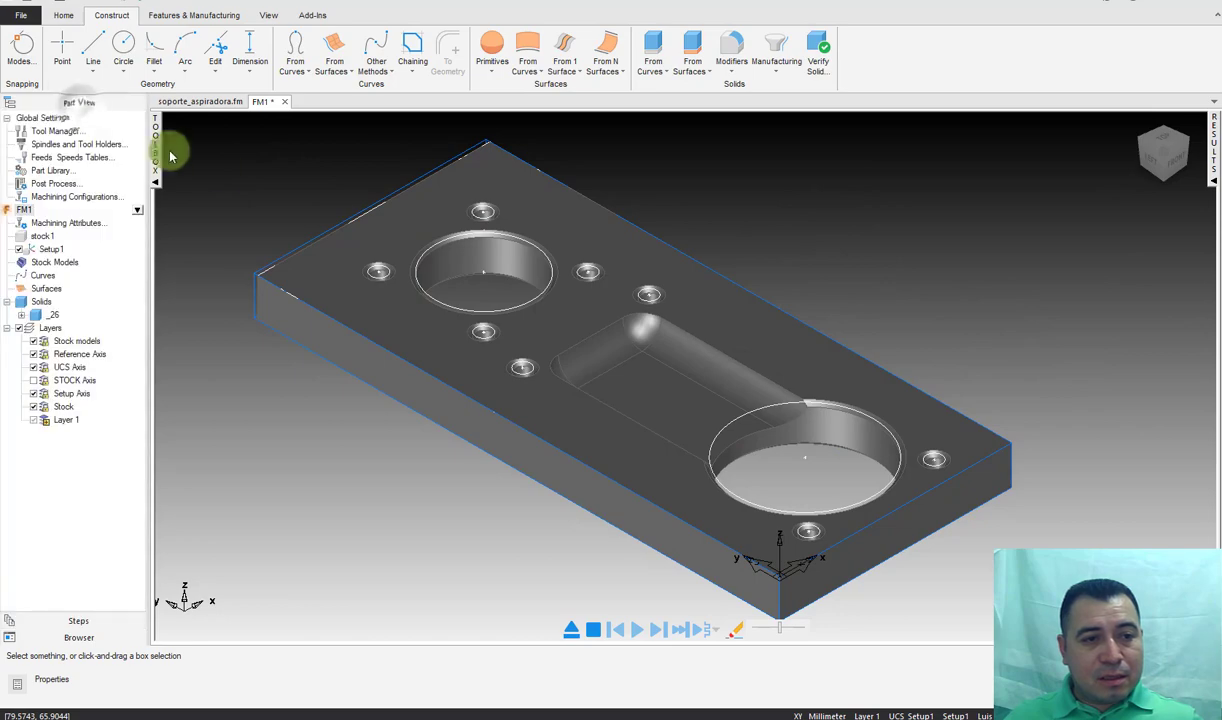
pyautogui.hotkey('ctrl', 'Tab')
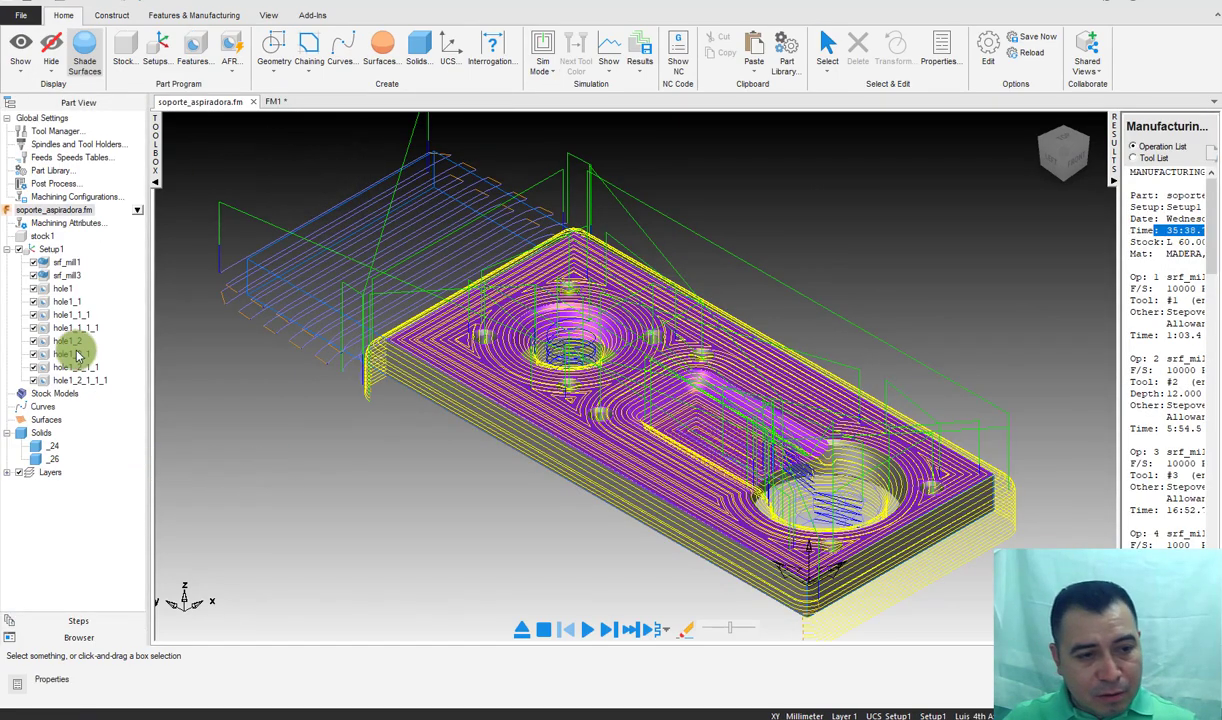
pyautogui.click(64, 263)
pyautogui.click(67, 271)
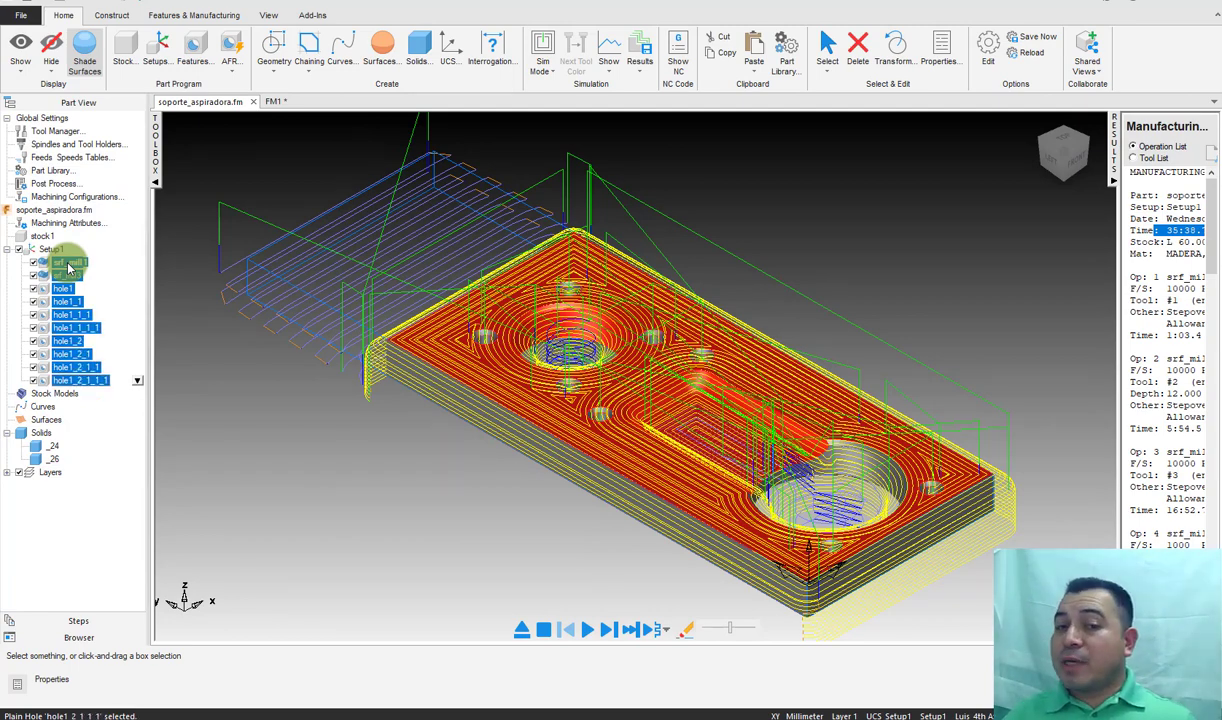
pyautogui.click(378, 444)
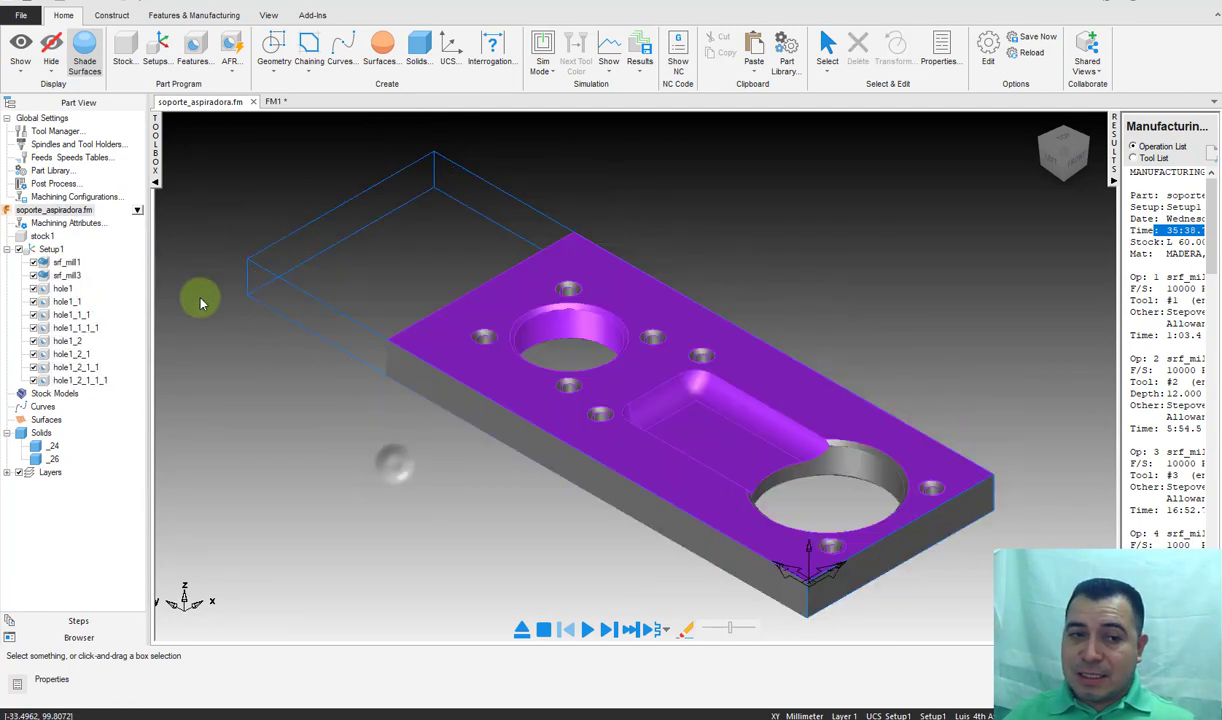
# Step: Read the 35:38.7 total machining time on the operation sheet and restore the view
pyautogui.click(155, 178)
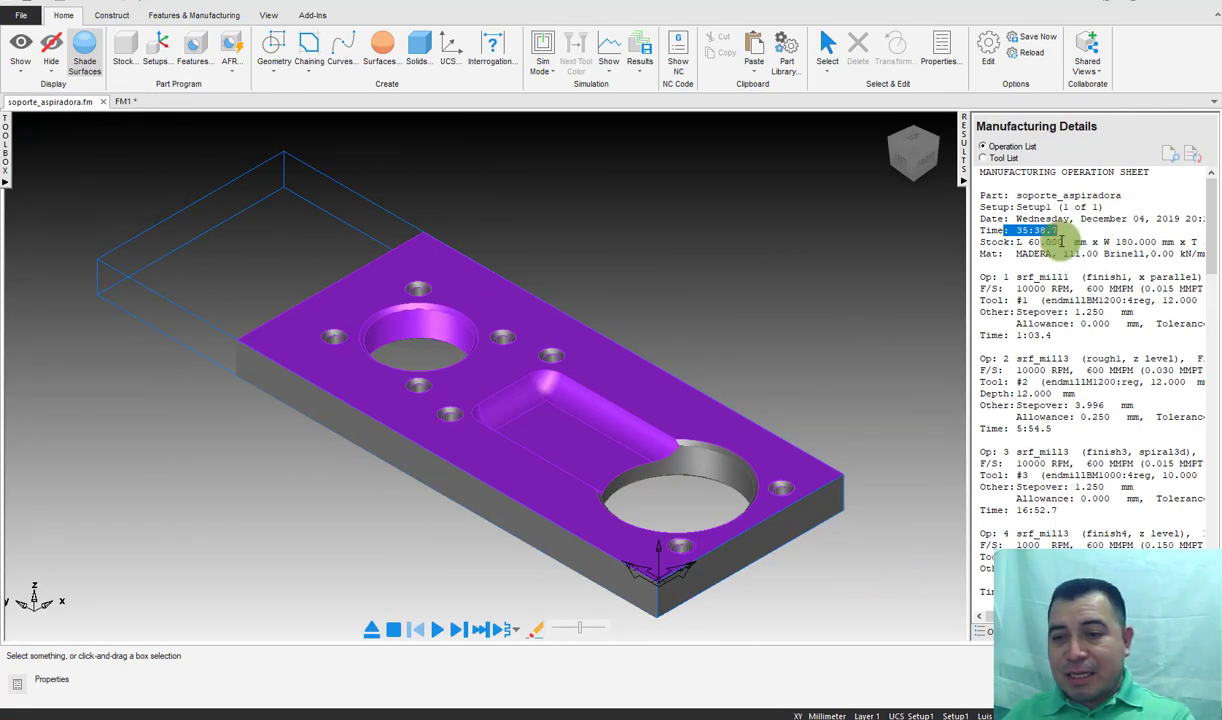
pyautogui.moveTo(1050, 234); pyautogui.dragTo(1058, 232)
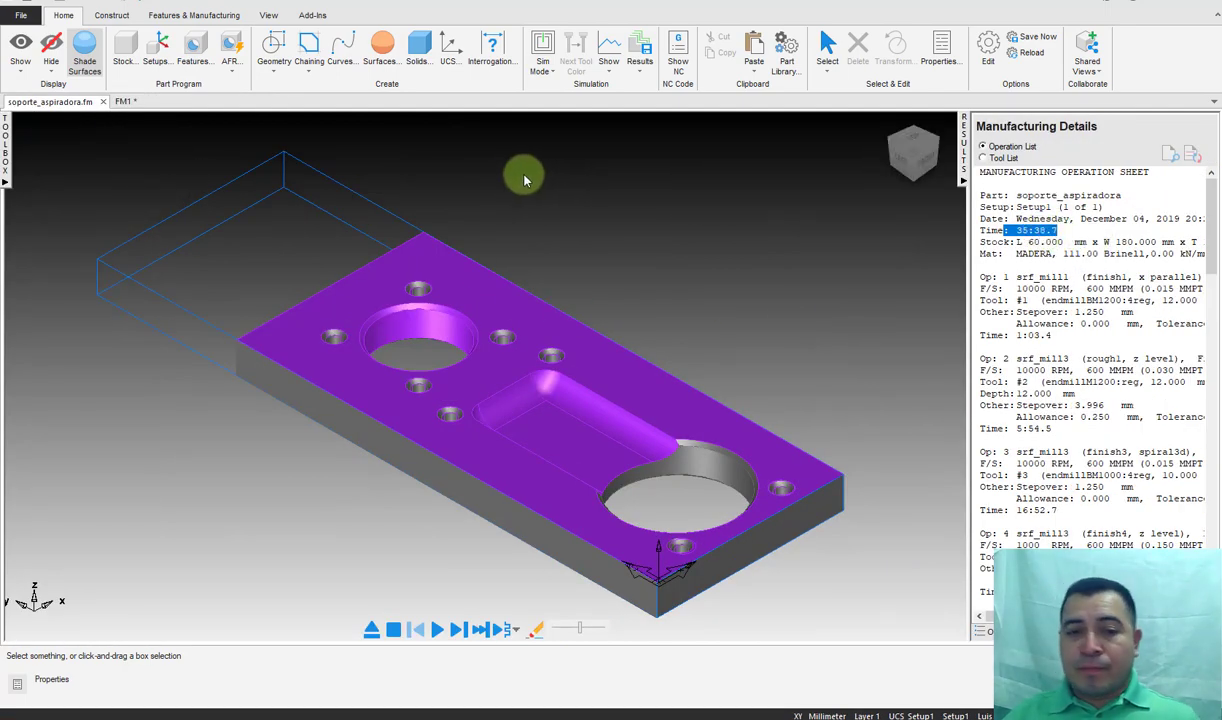
pyautogui.click(530, 180)
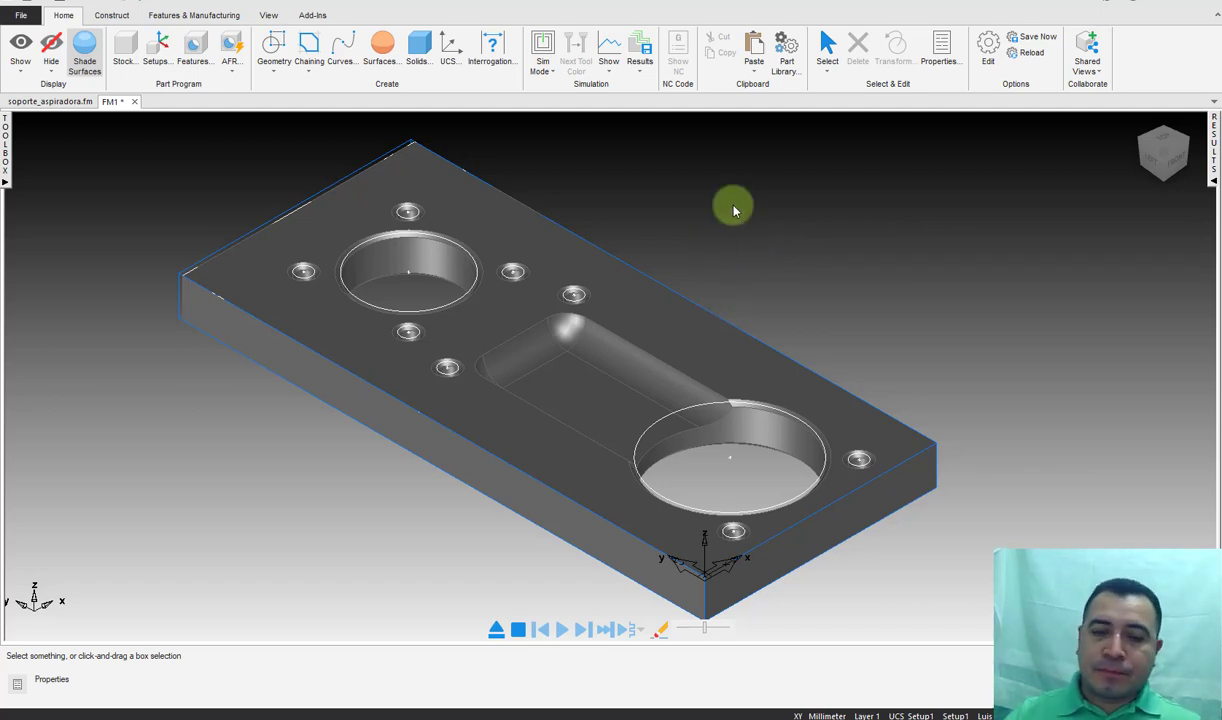
# Step: Add a Face feature at 0.0 Z offset, creating face1
pyautogui.scroll(-3, 458, 224)
pyautogui.scroll(3, 731, 486)
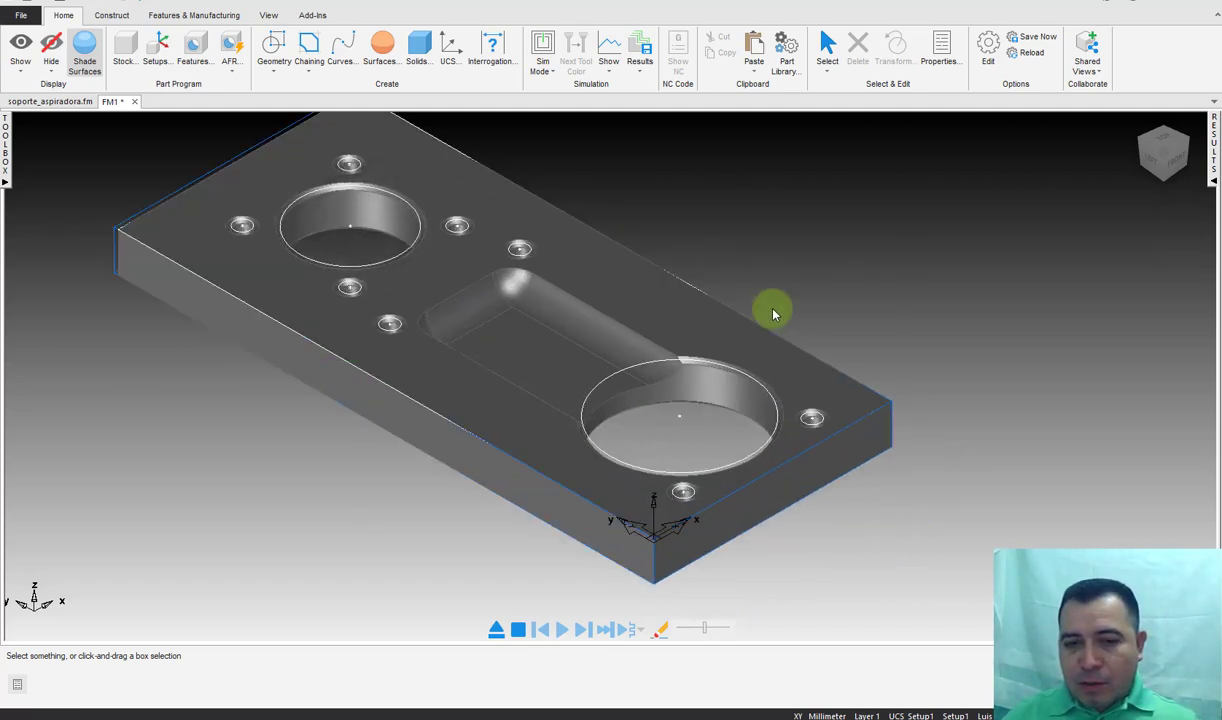
pyautogui.scroll(-2, 775, 292)
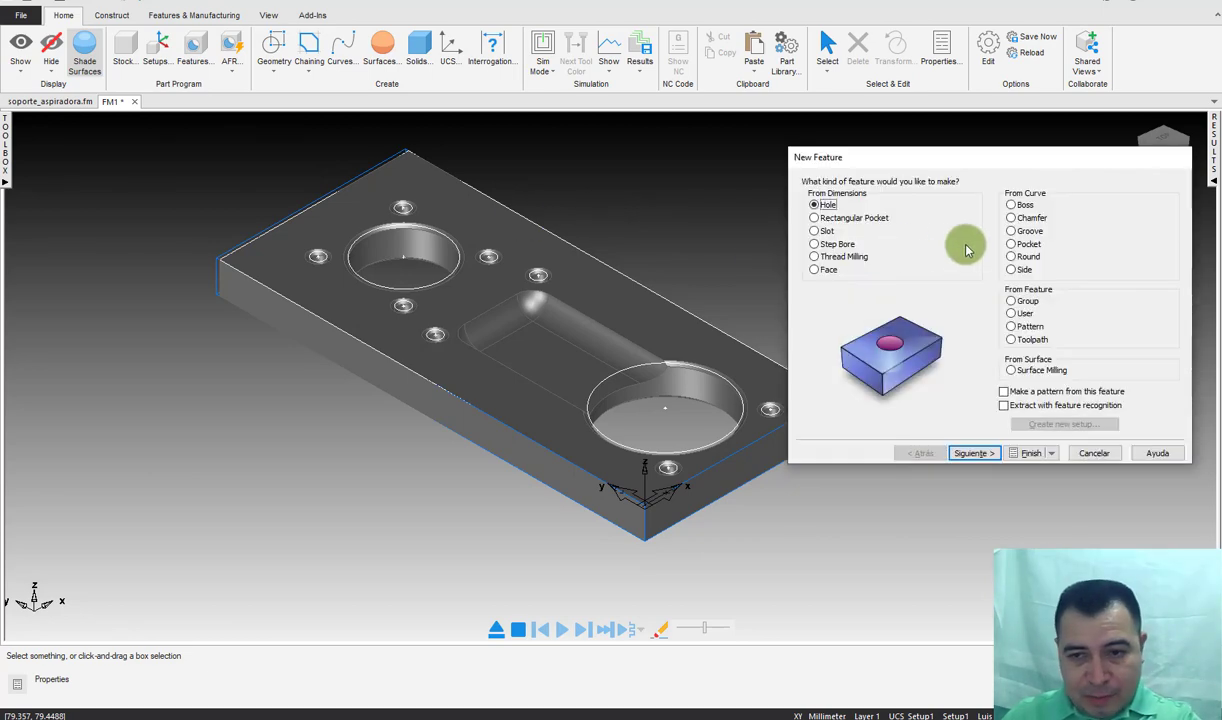
pyautogui.click(814, 270)
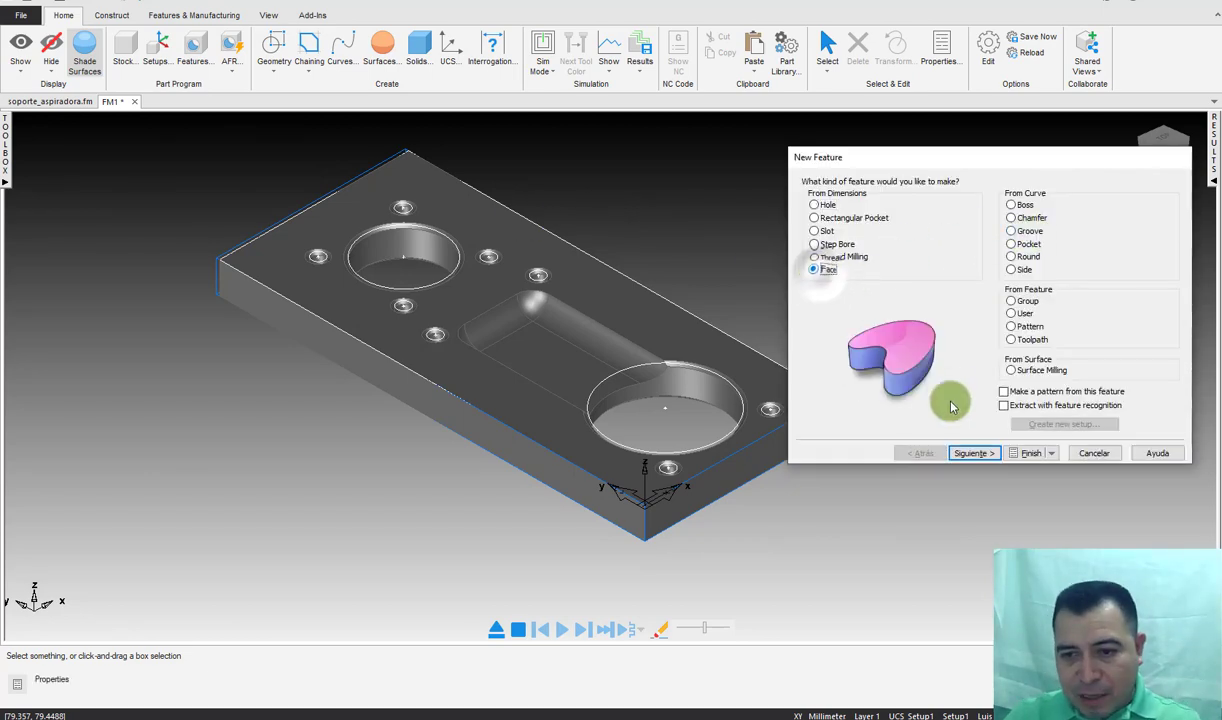
pyautogui.click(972, 453)
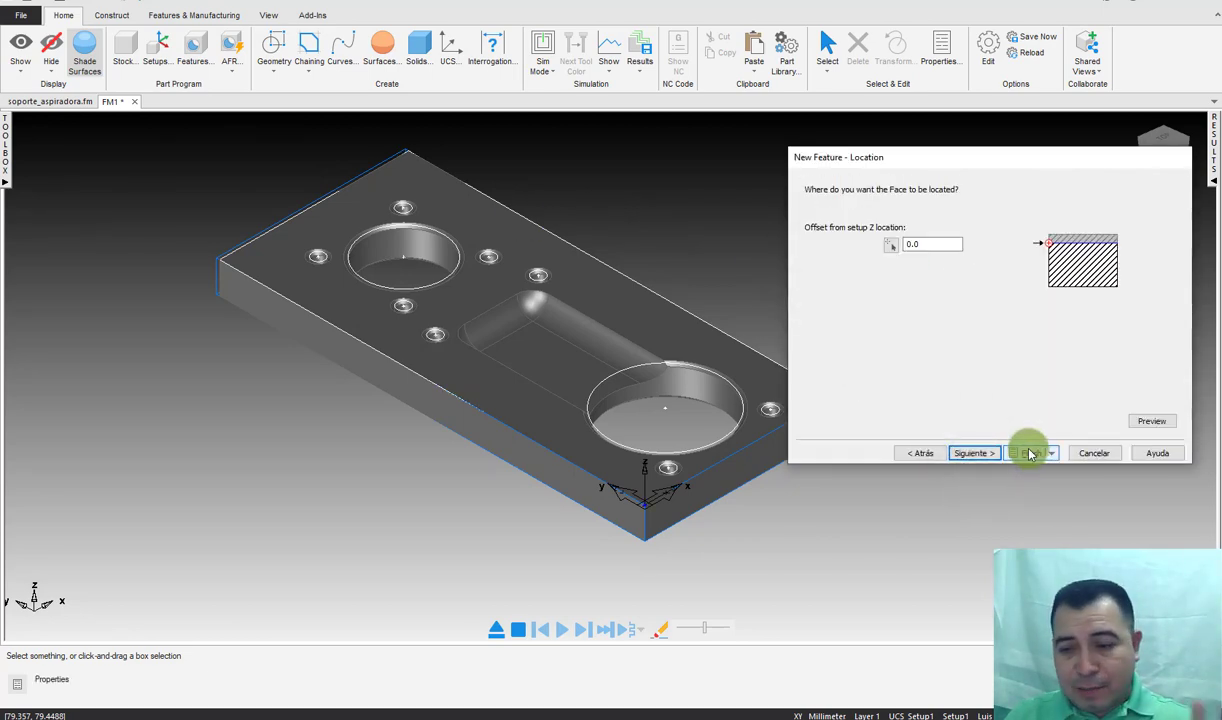
pyautogui.click(1031, 453)
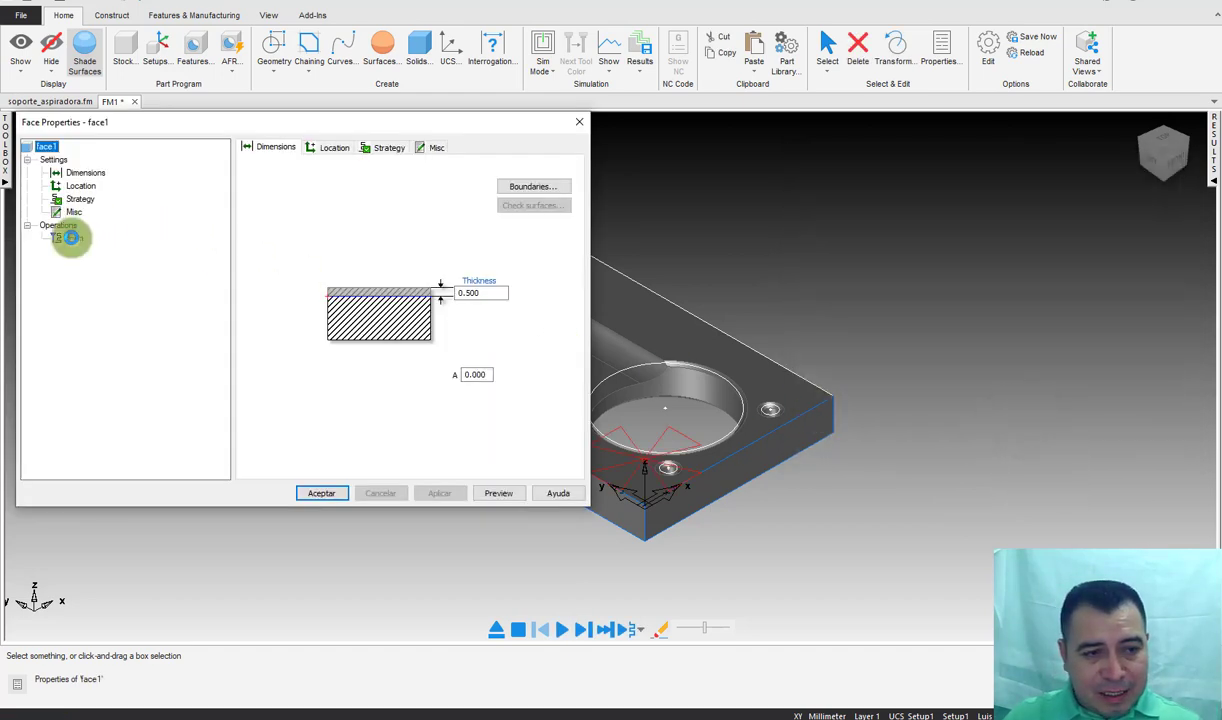
# Step: Assign the 16 mm endmillM1600:4reg end mill to face1's finish operation
pyautogui.click(72, 237)
pyautogui.moveTo(240, 120); pyautogui.dragTo(590, 154)
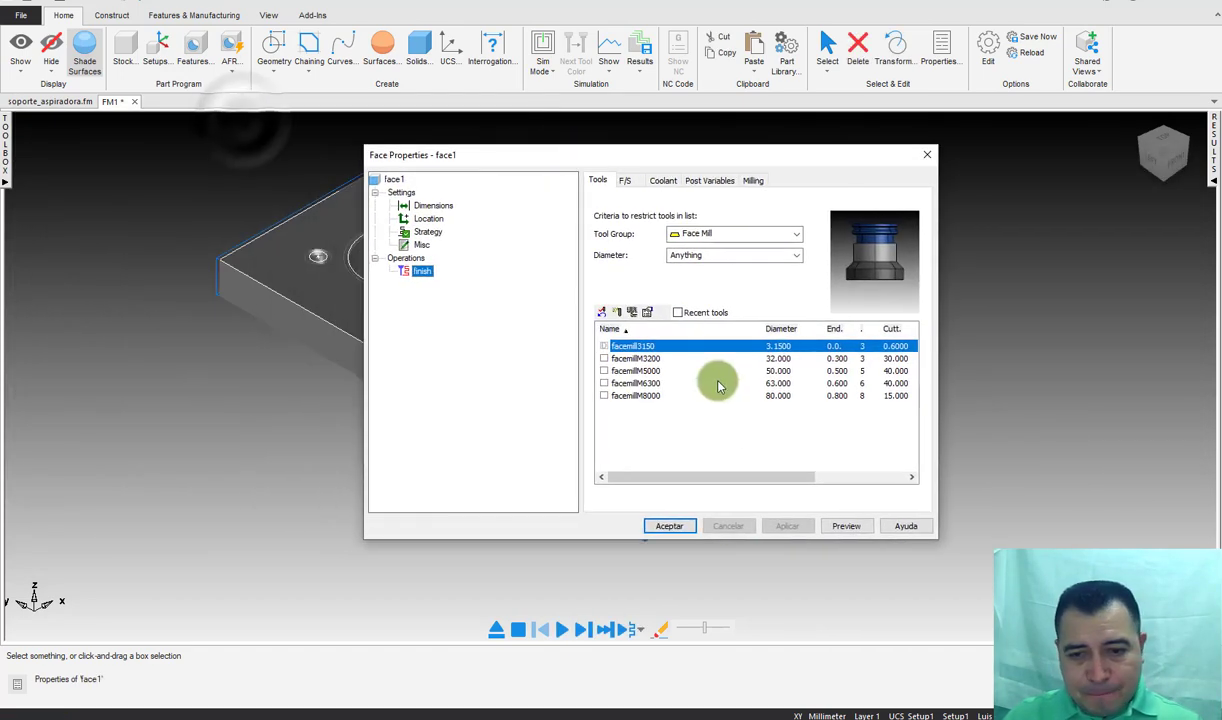
pyautogui.click(644, 371)
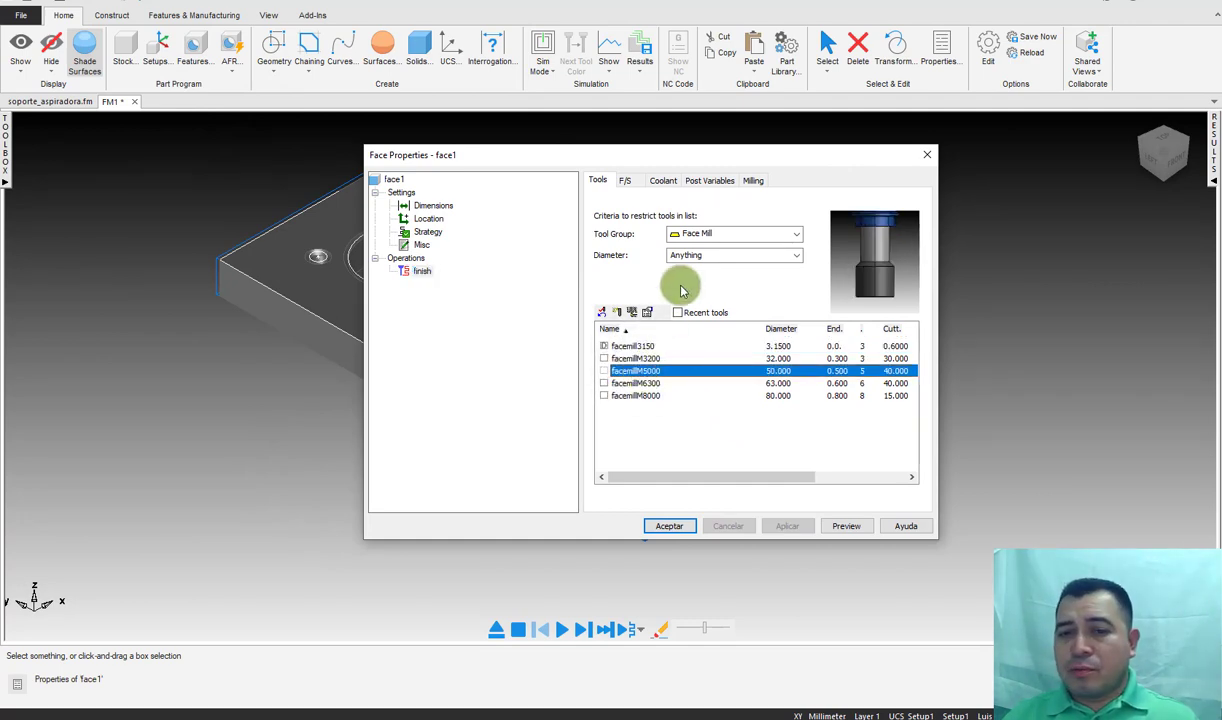
pyautogui.click(731, 236)
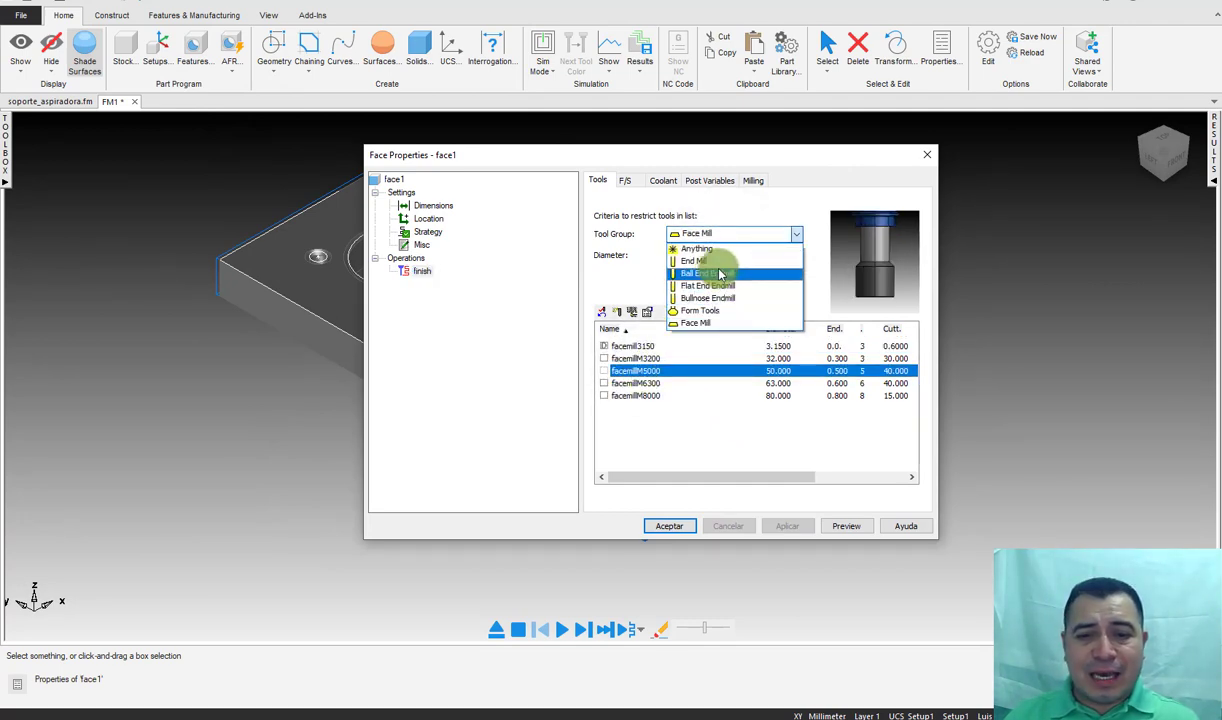
pyautogui.click(694, 261)
pyautogui.moveTo(616, 157)
pyautogui.mouseDown()
pyautogui.moveTo(584, 307)
pyautogui.moveTo(318, 185)
pyautogui.mouseUp()
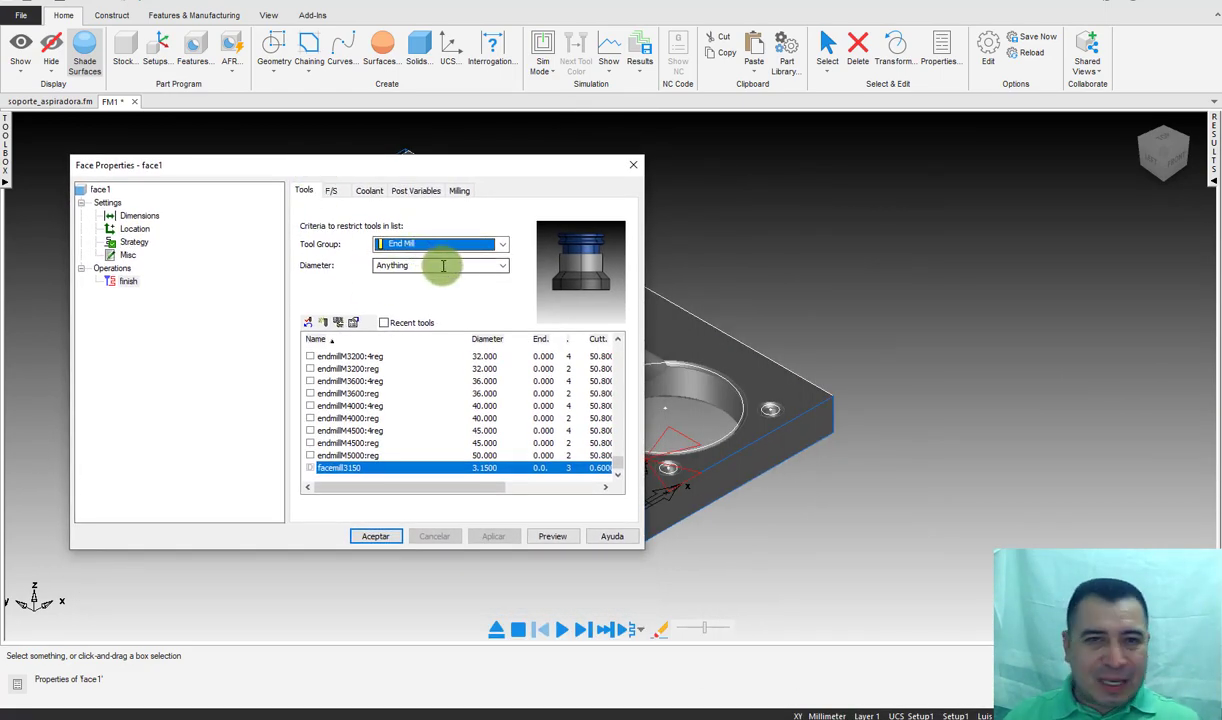
pyautogui.click(438, 267)
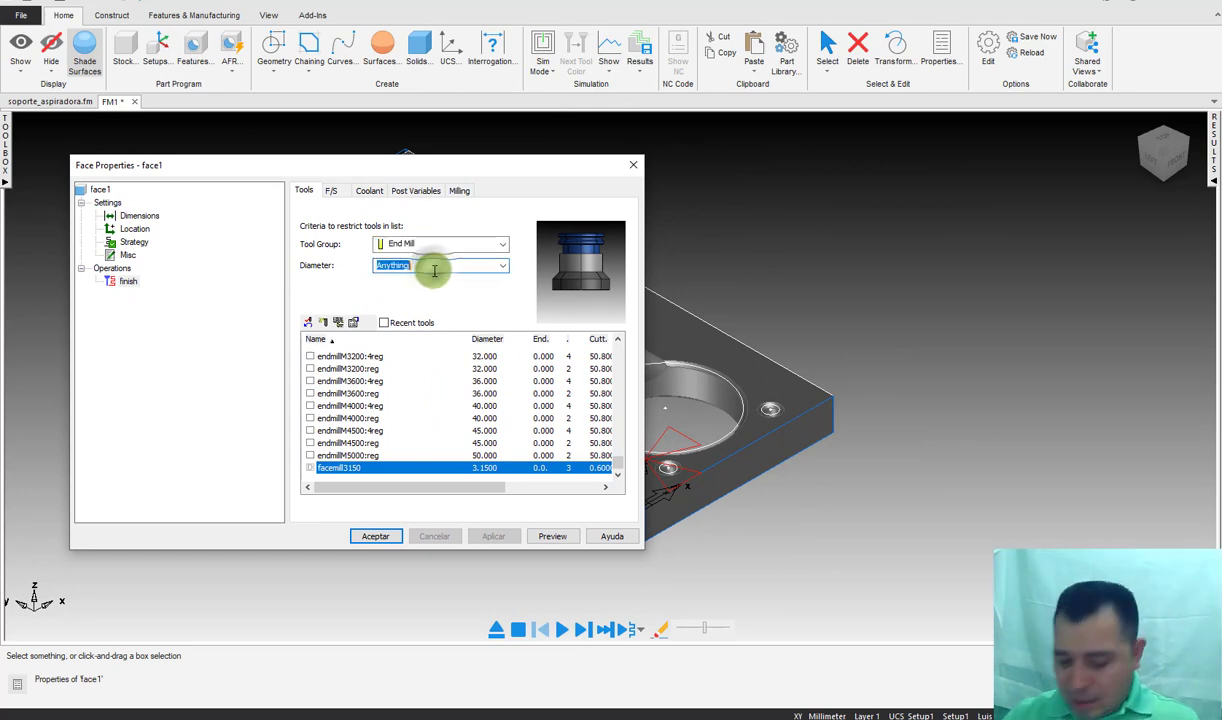
pyautogui.write('16')
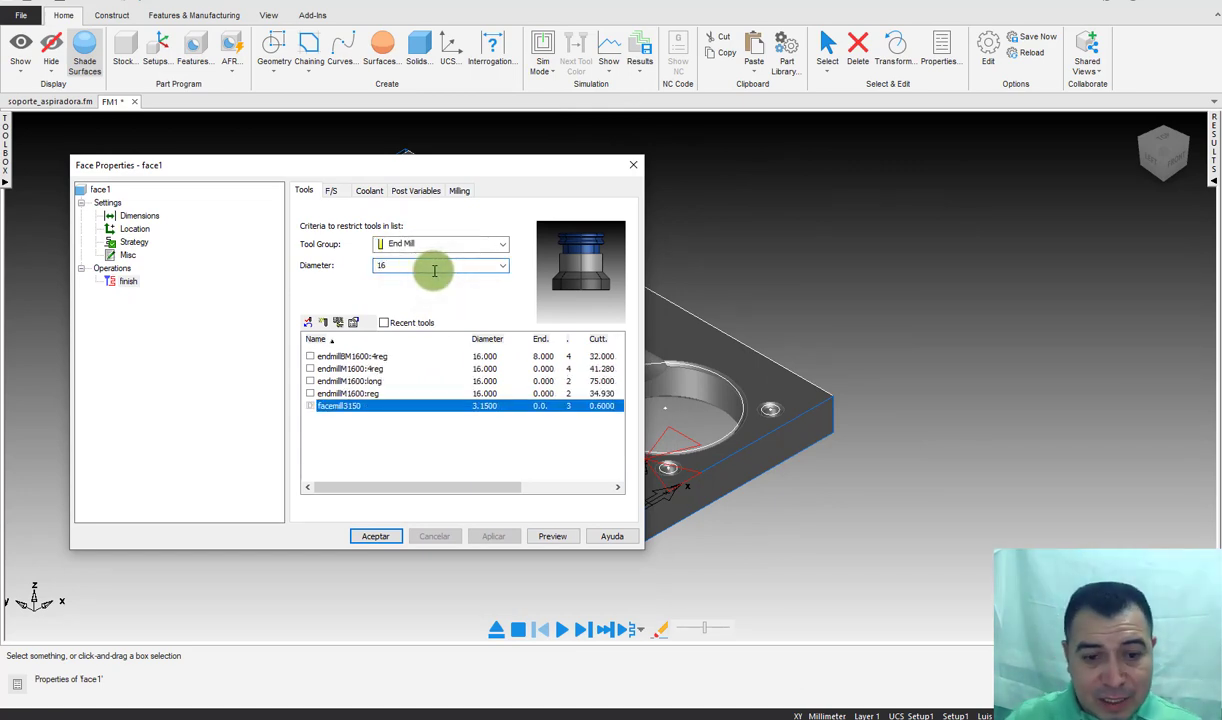
pyautogui.moveTo(345, 369)
pyautogui.mouseDown()
pyautogui.moveTo(305, 373)
pyautogui.moveTo(313, 360)
pyautogui.mouseUp()
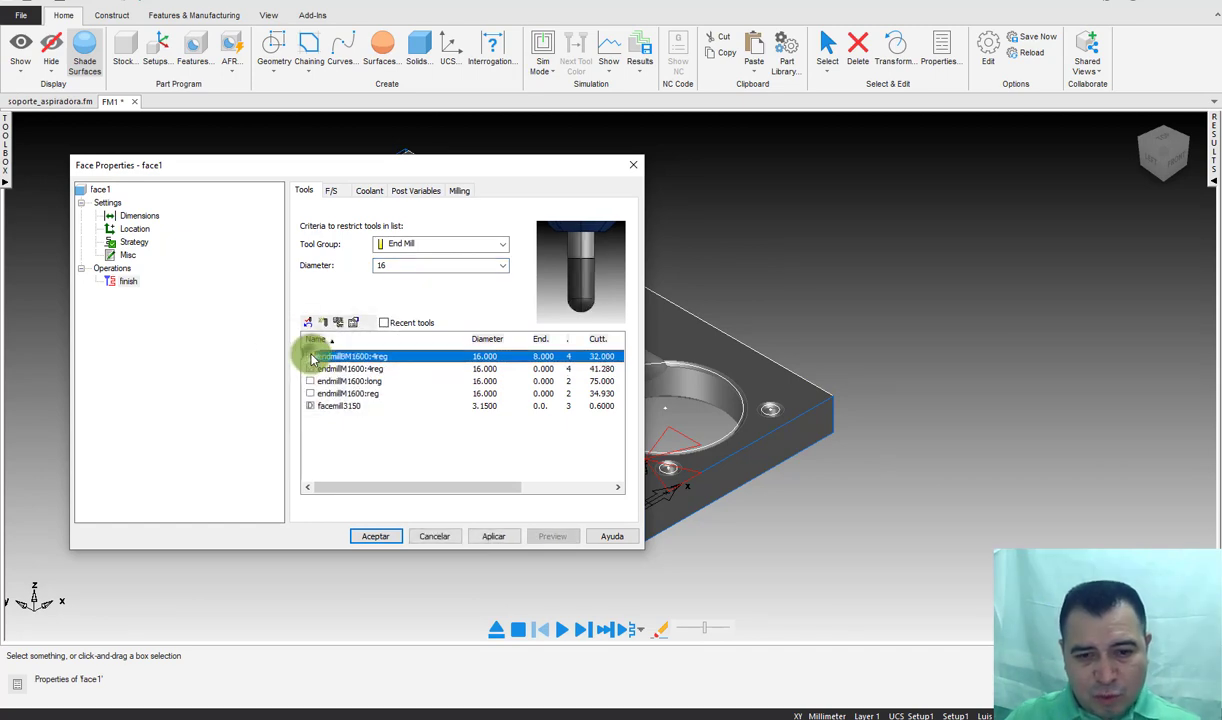
pyautogui.click(310, 369)
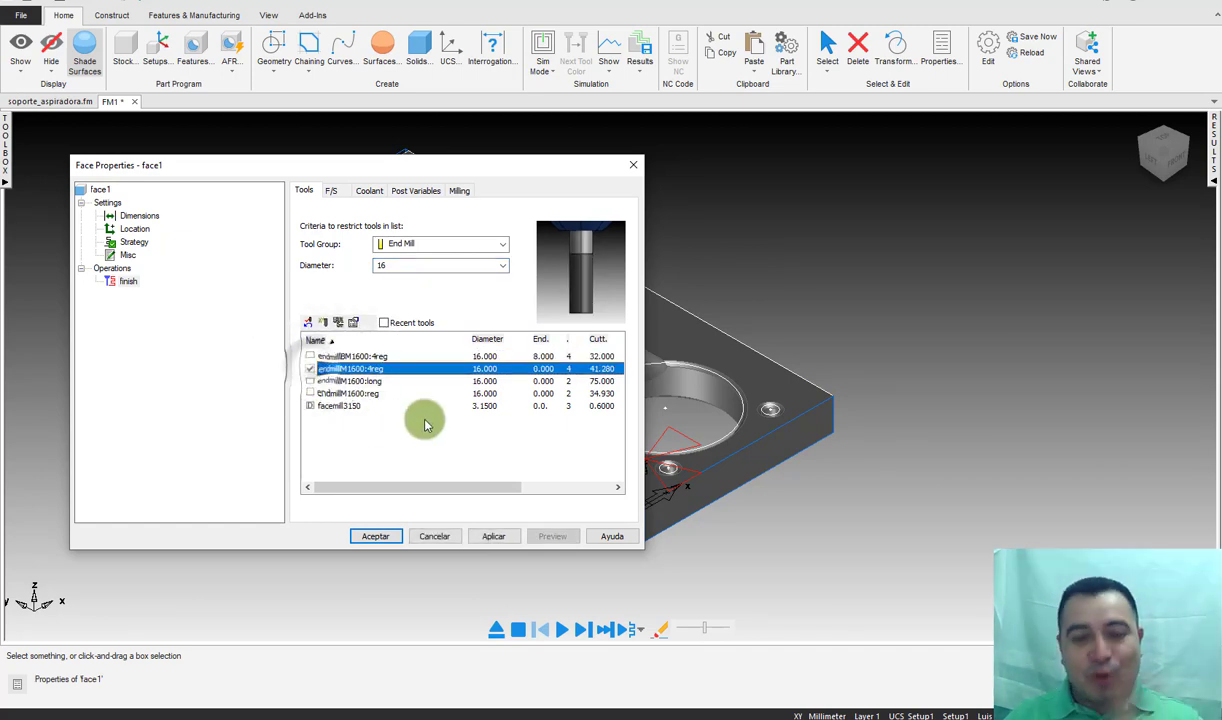
# Step: Set the finish operation to 10000 RPM with a 600 MMPM feed, then close the properties
pyautogui.click(330, 190)
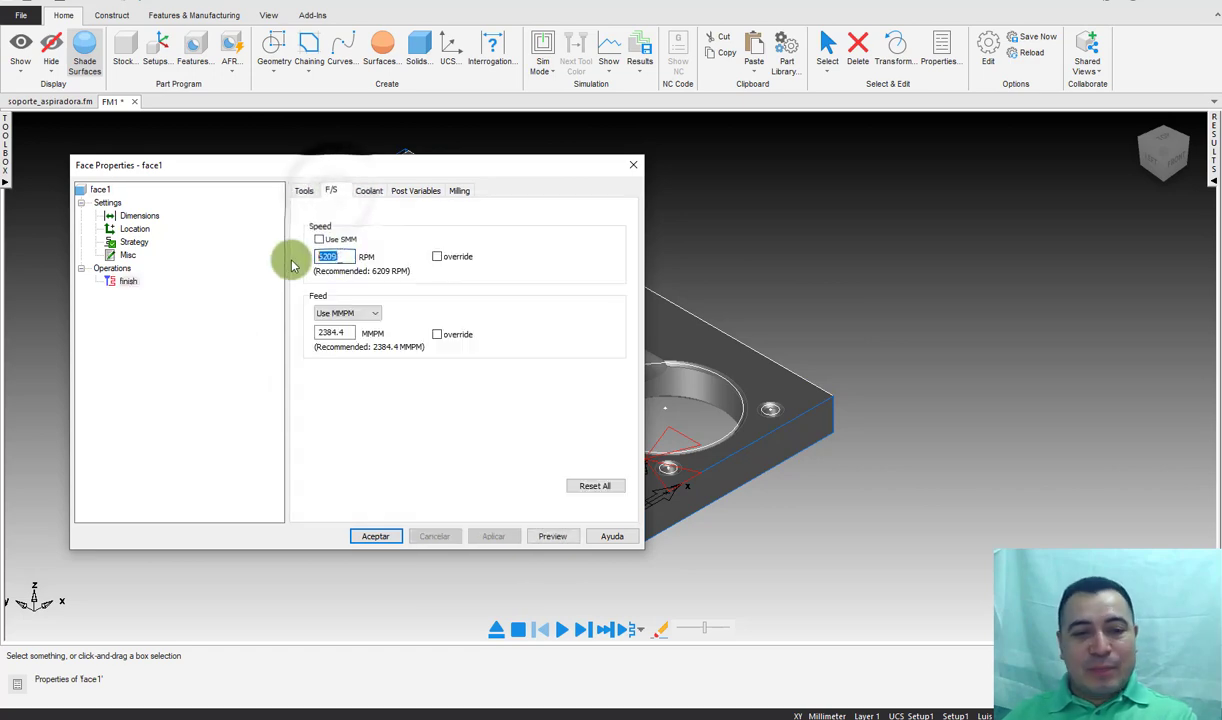
pyautogui.write('10000')
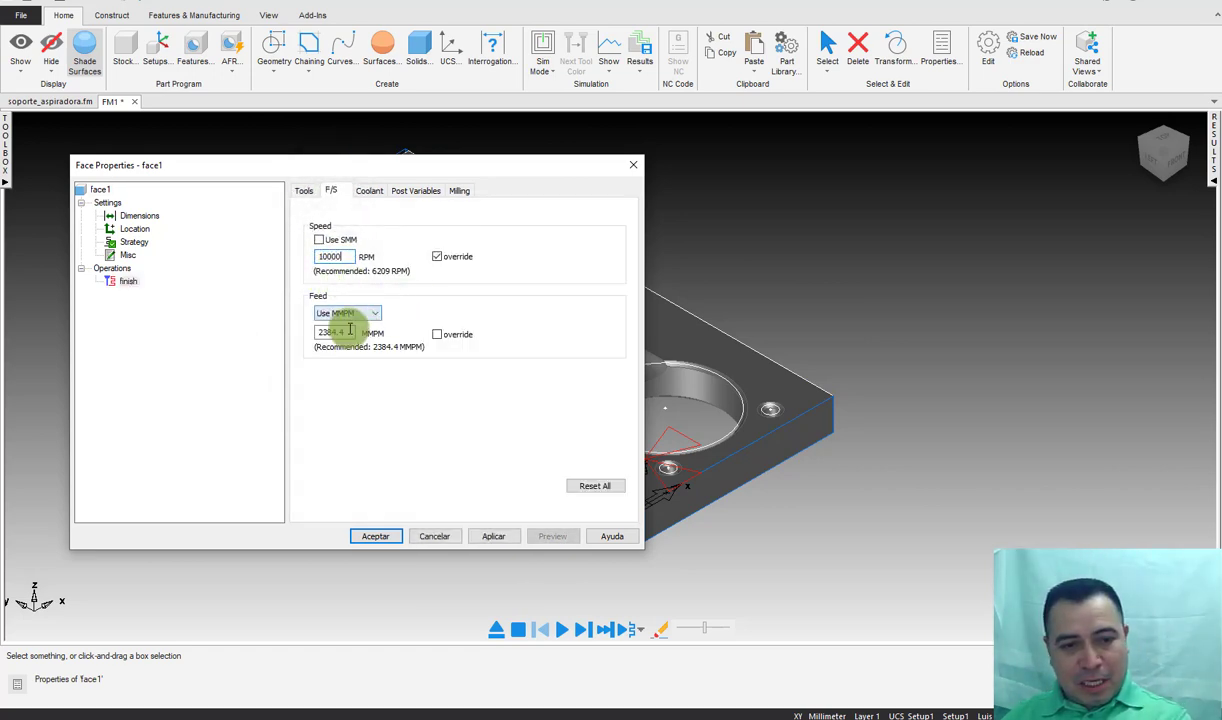
pyautogui.doubleClick(335, 332)
pyautogui.write('600')
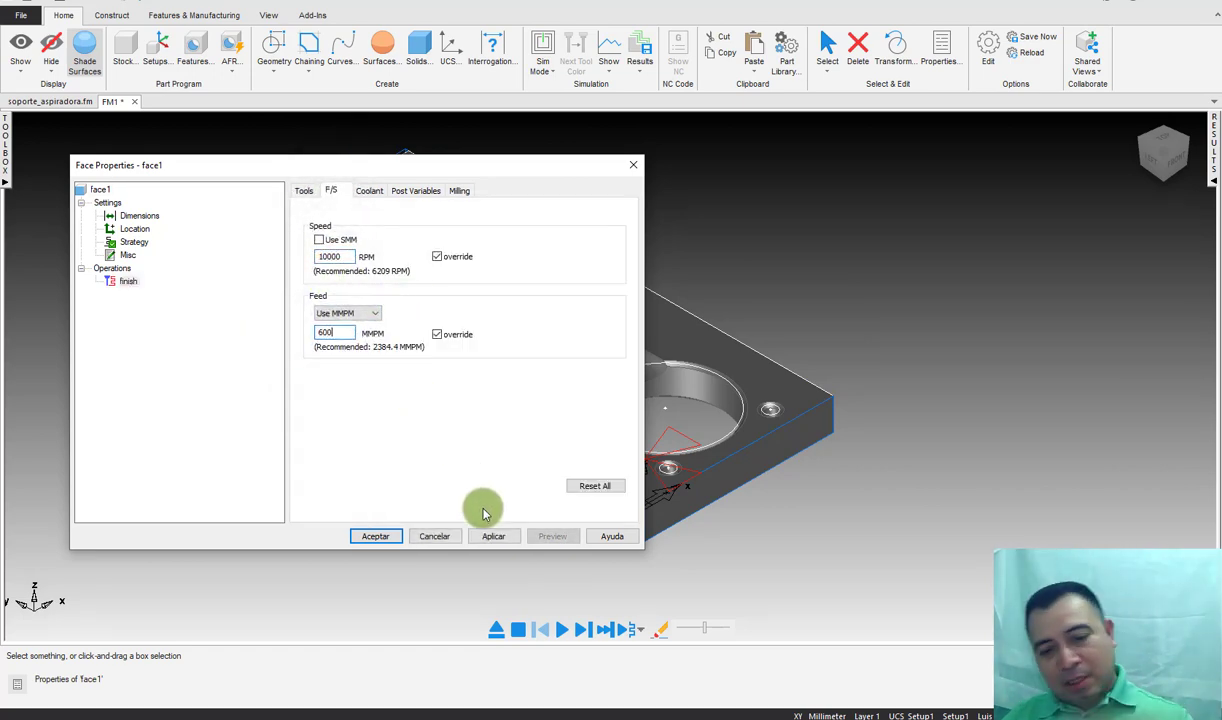
pyautogui.click(488, 534)
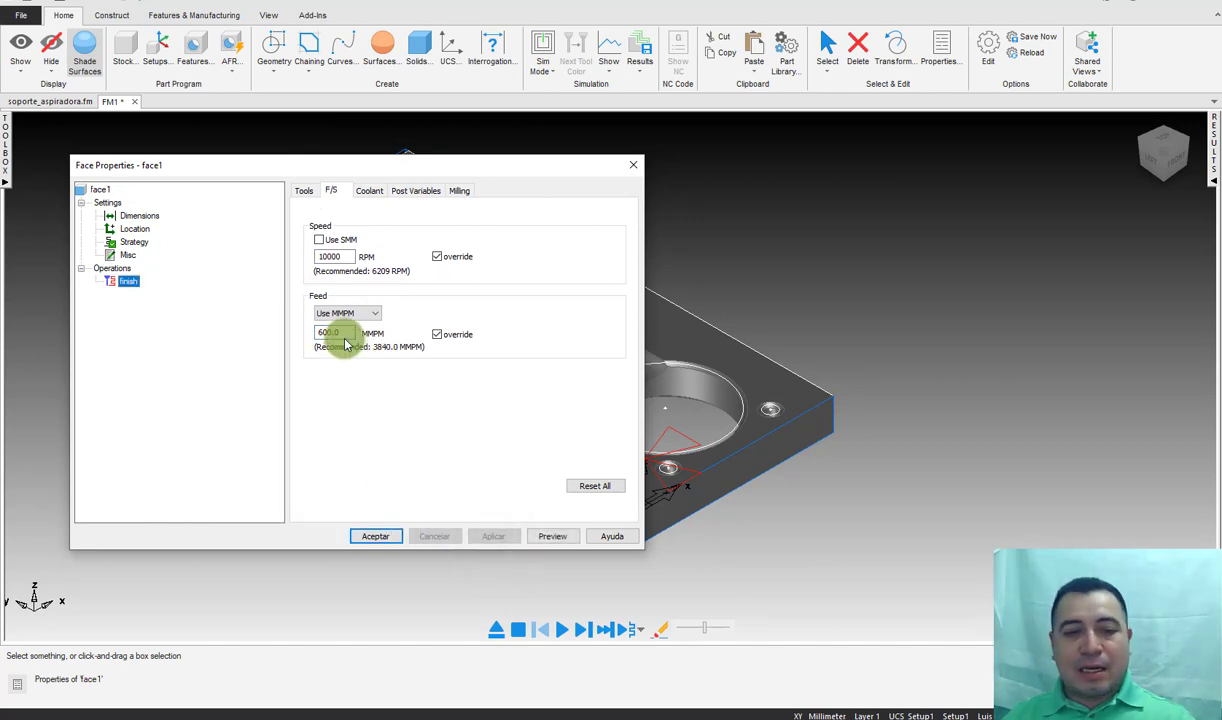
pyautogui.moveTo(343, 332); pyautogui.dragTo(286, 328)
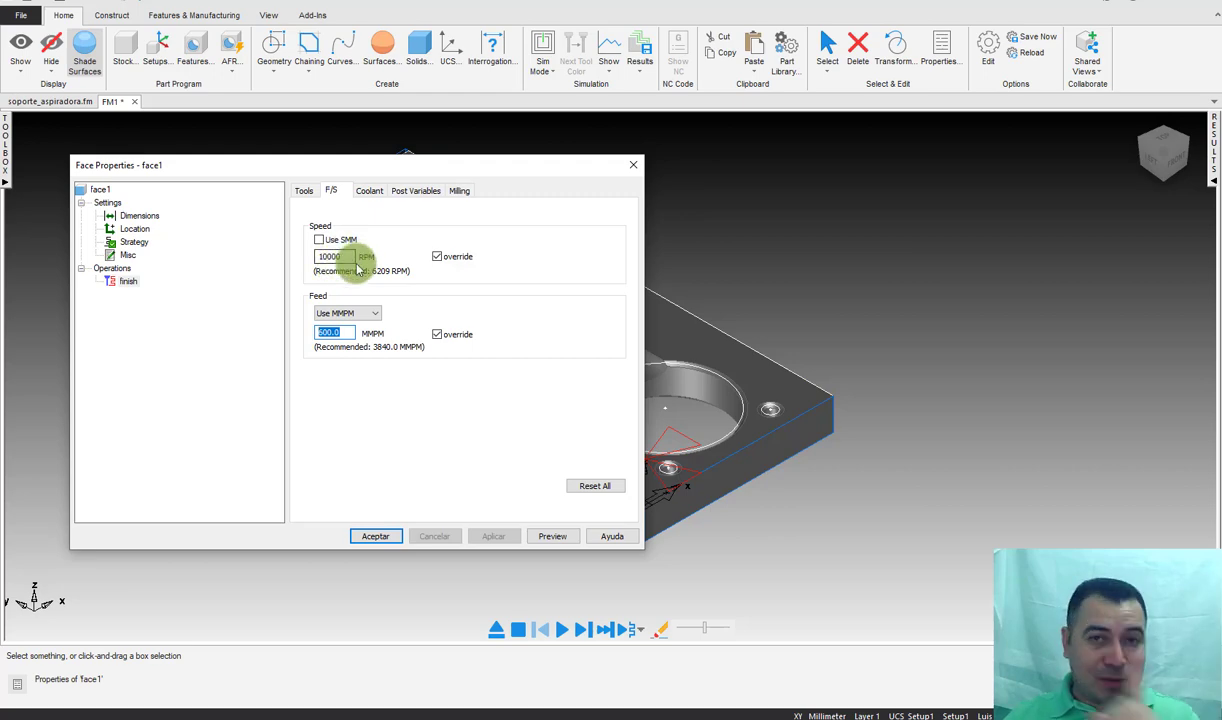
pyautogui.click(369, 190)
pyautogui.click(415, 190)
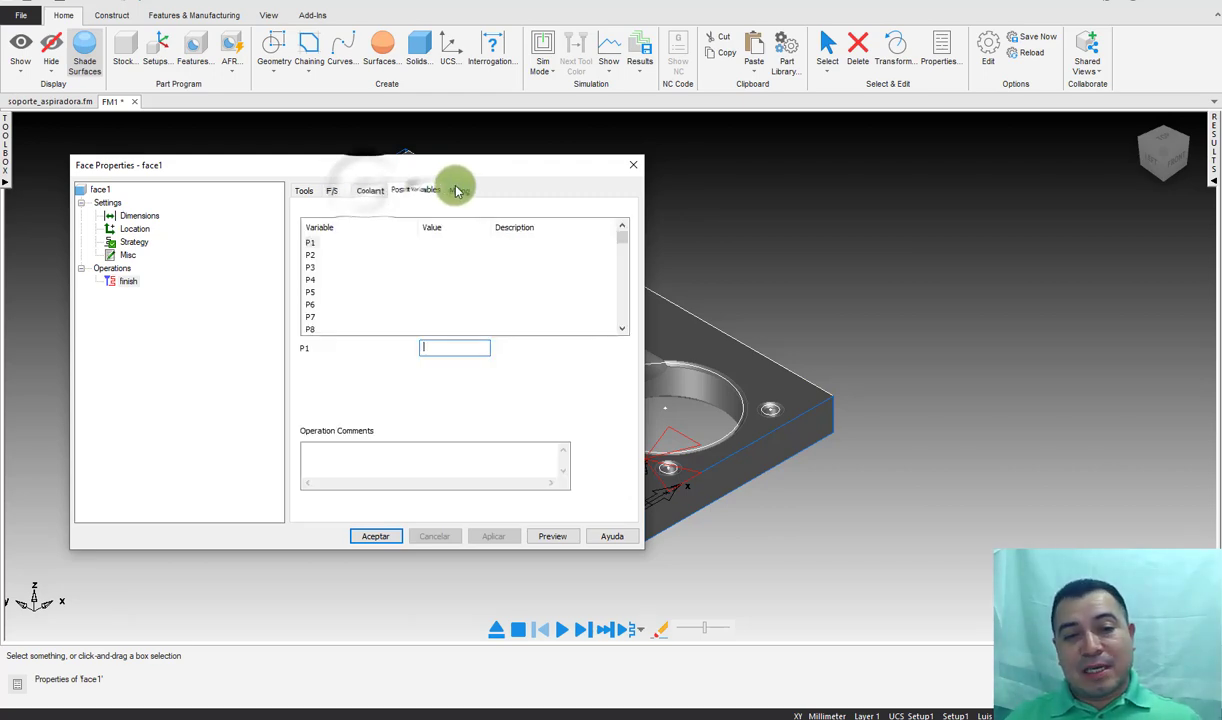
pyautogui.click(459, 190)
pyautogui.click(378, 536)
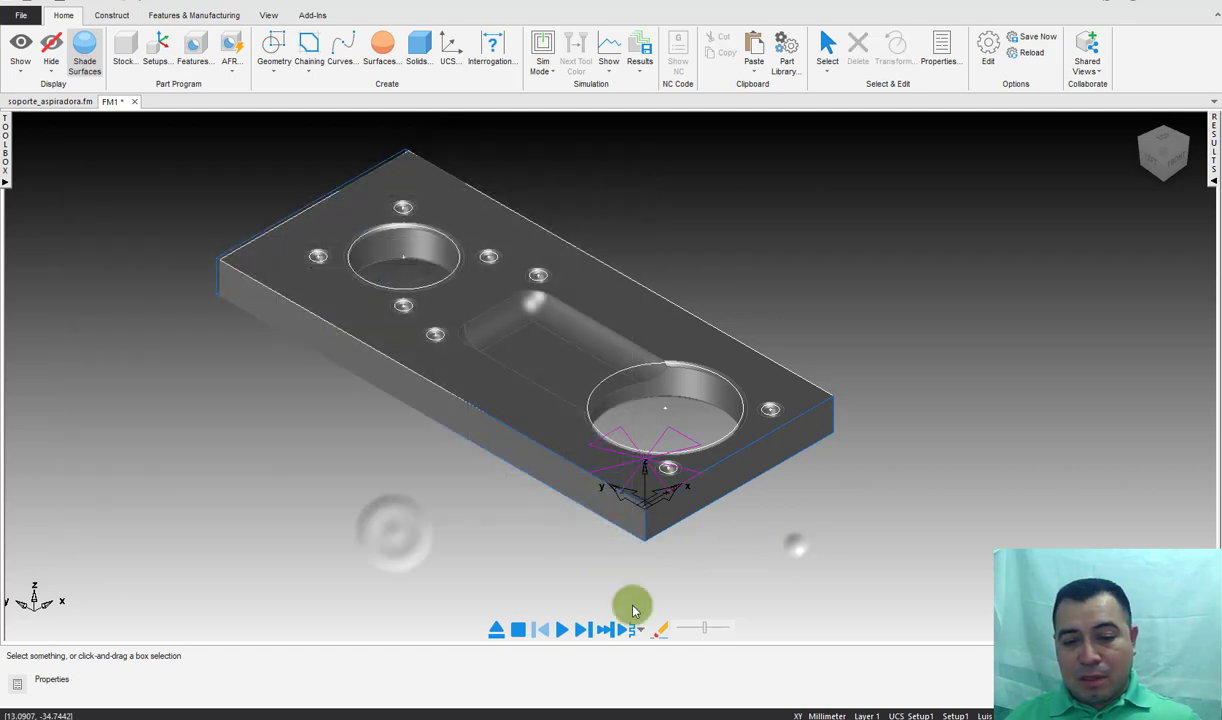
# Step: Run the simulation, then set face1's finish zigzag angle to 90 degrees
pyautogui.click(565, 633)
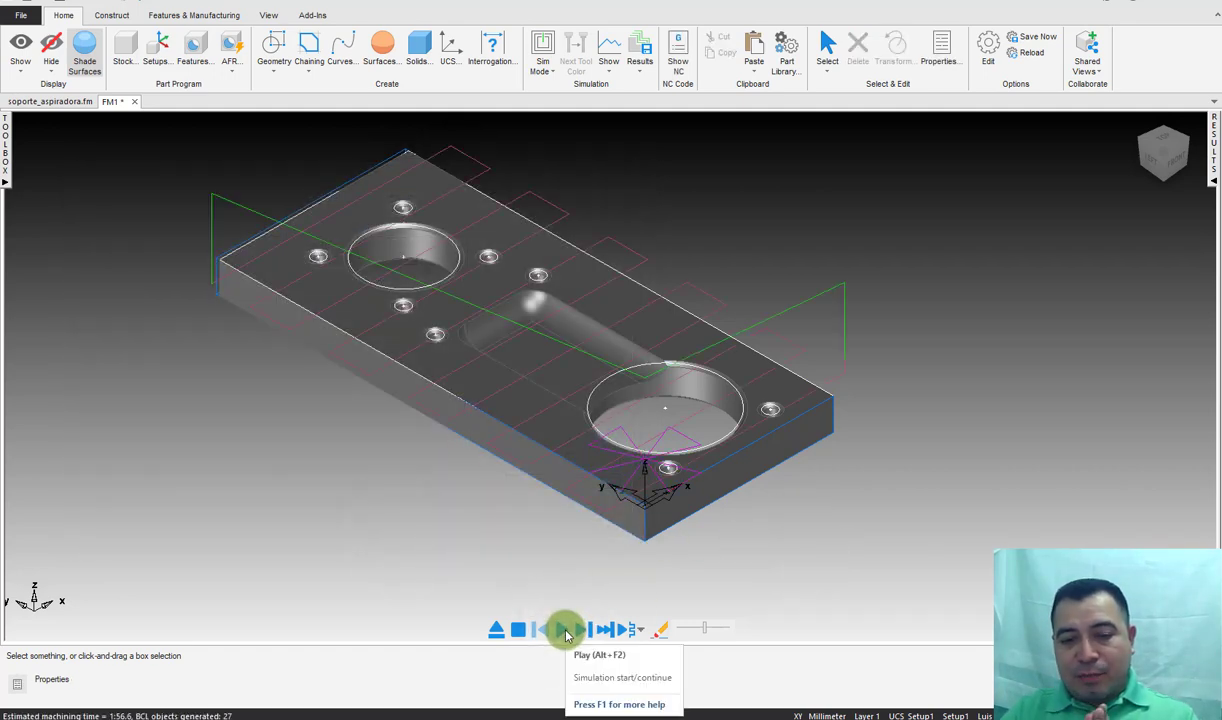
pyautogui.click(496, 629)
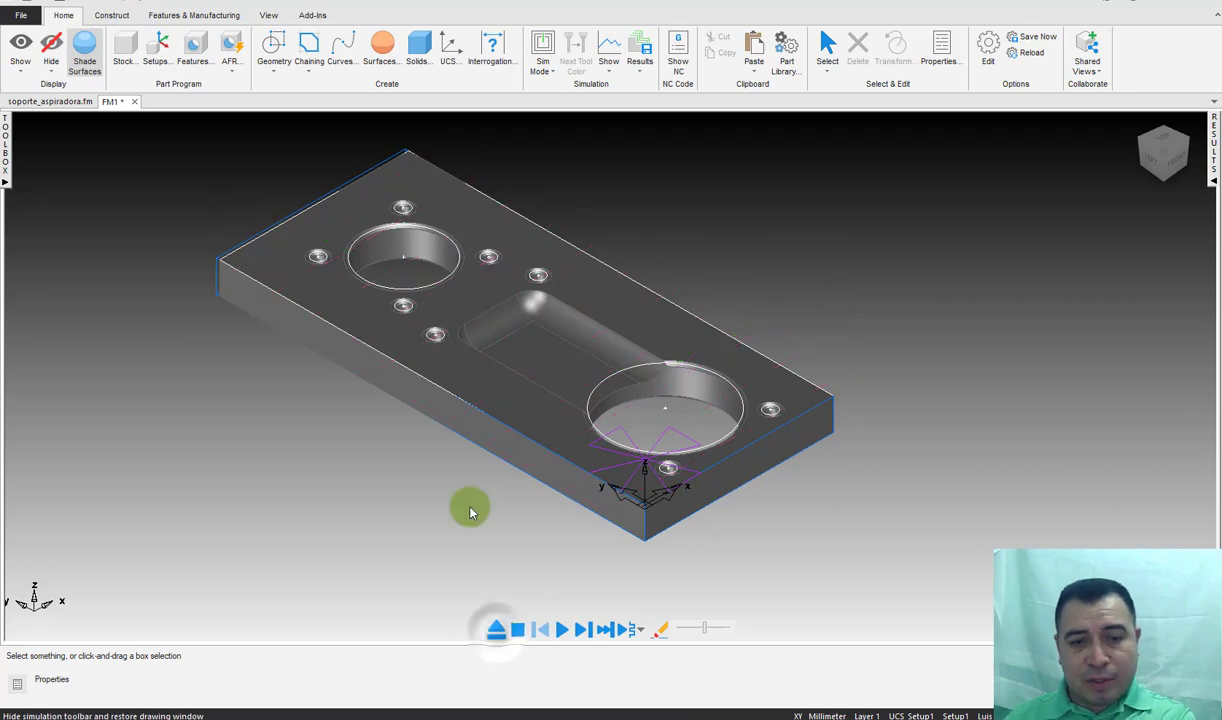
pyautogui.doubleClick(667, 440)
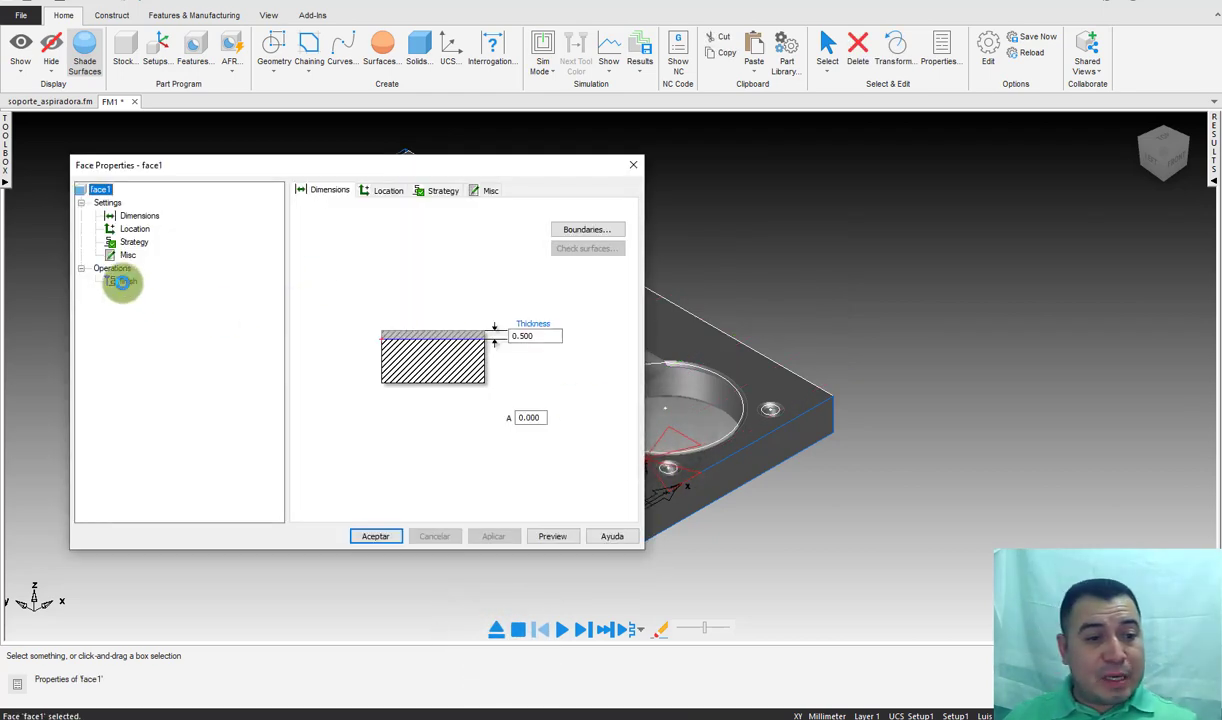
pyautogui.click(122, 281)
pyautogui.click(448, 195)
pyautogui.moveTo(345, 297)
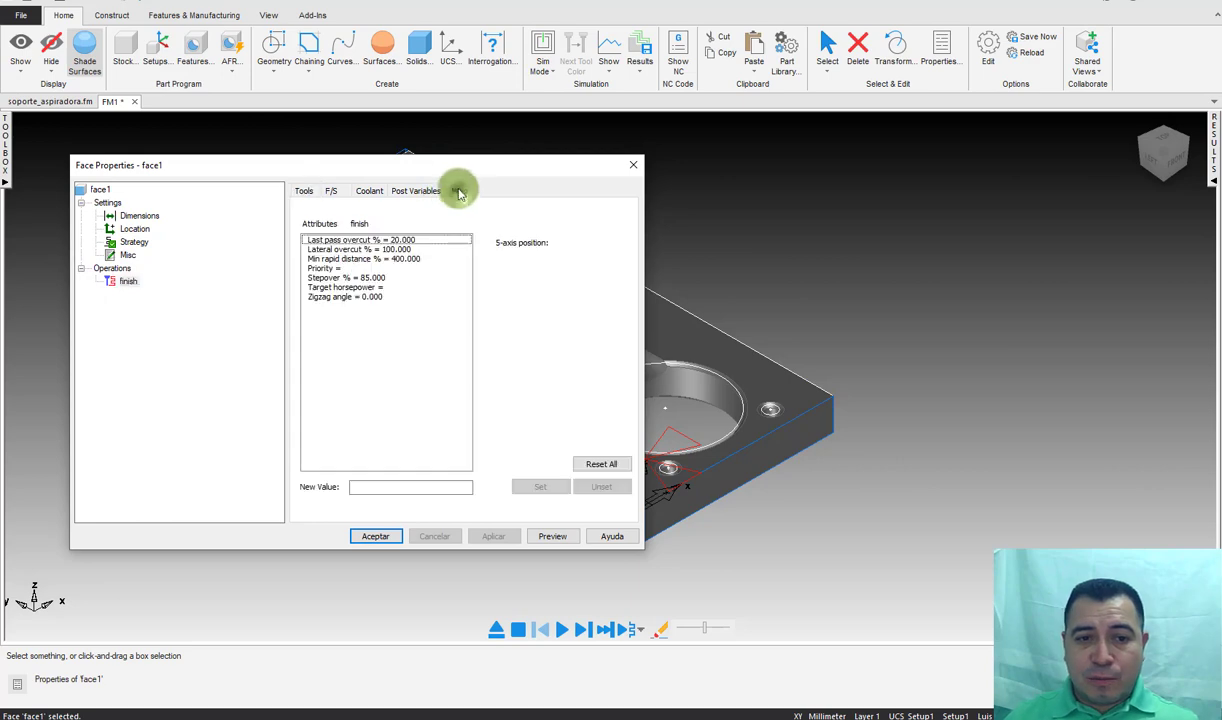
pyautogui.click(377, 298)
pyautogui.write('90')
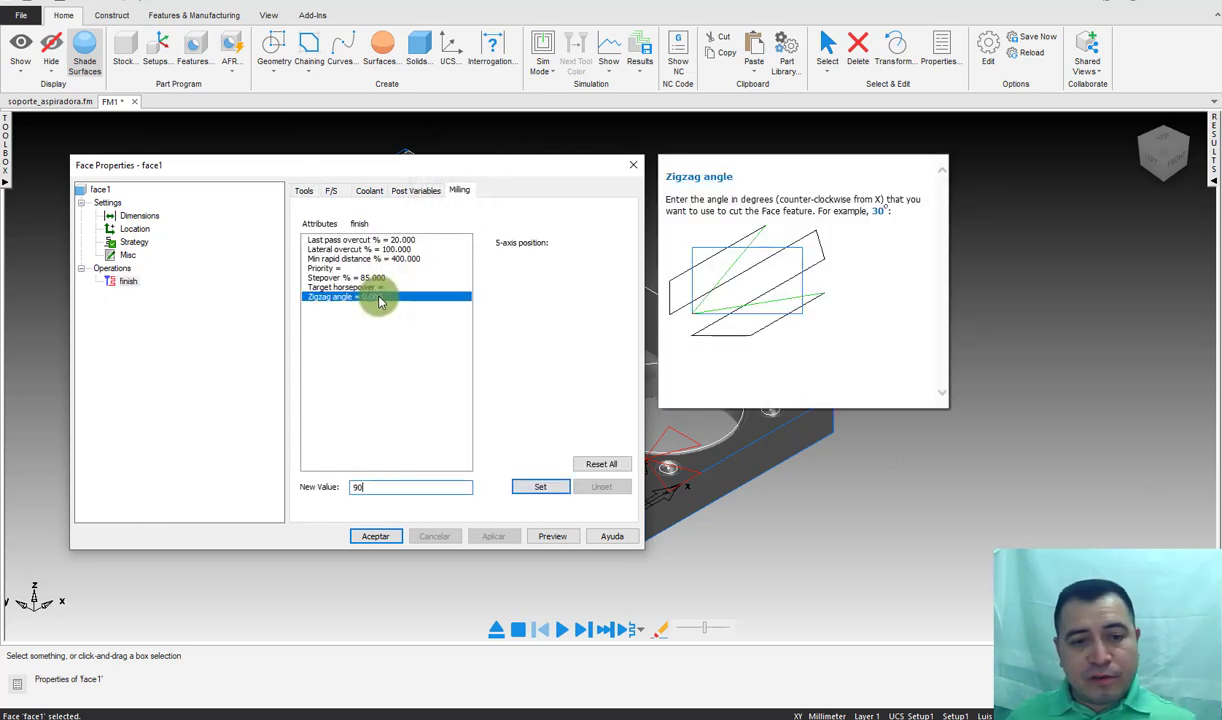
pyautogui.click(378, 536)
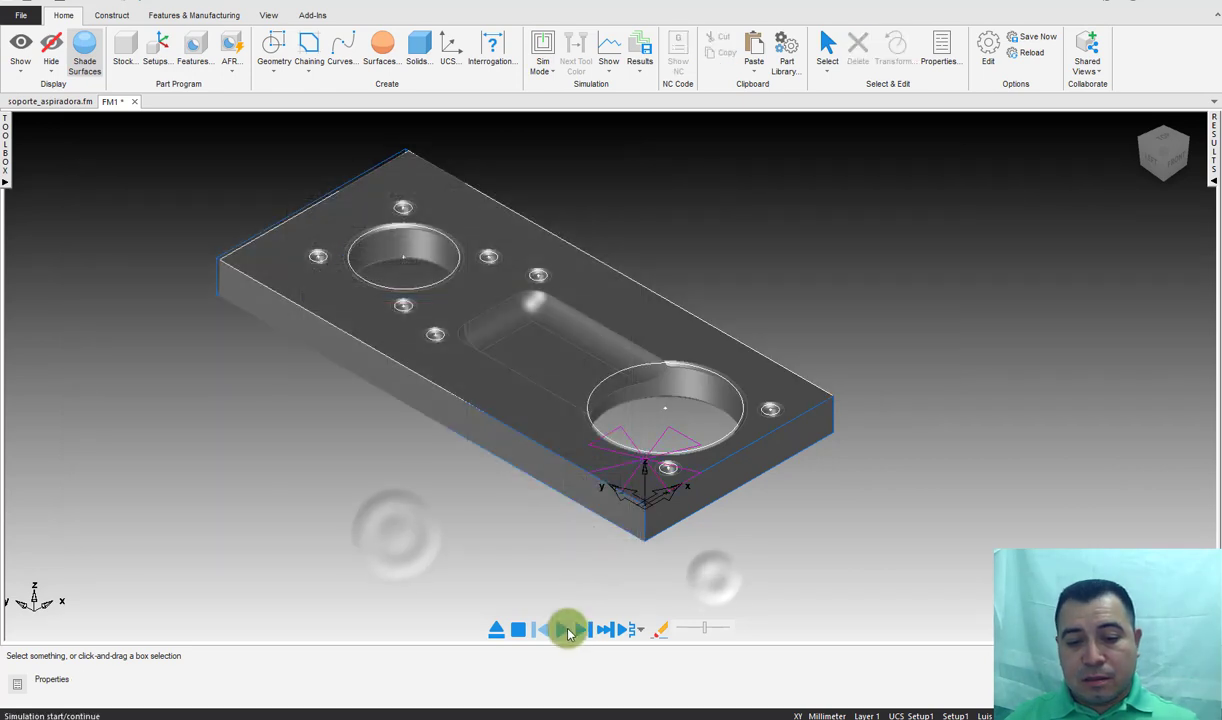
# Step: Replay the simulation with the 90° zigzag, clear it, and select the circle outlines
pyautogui.click(566, 630)
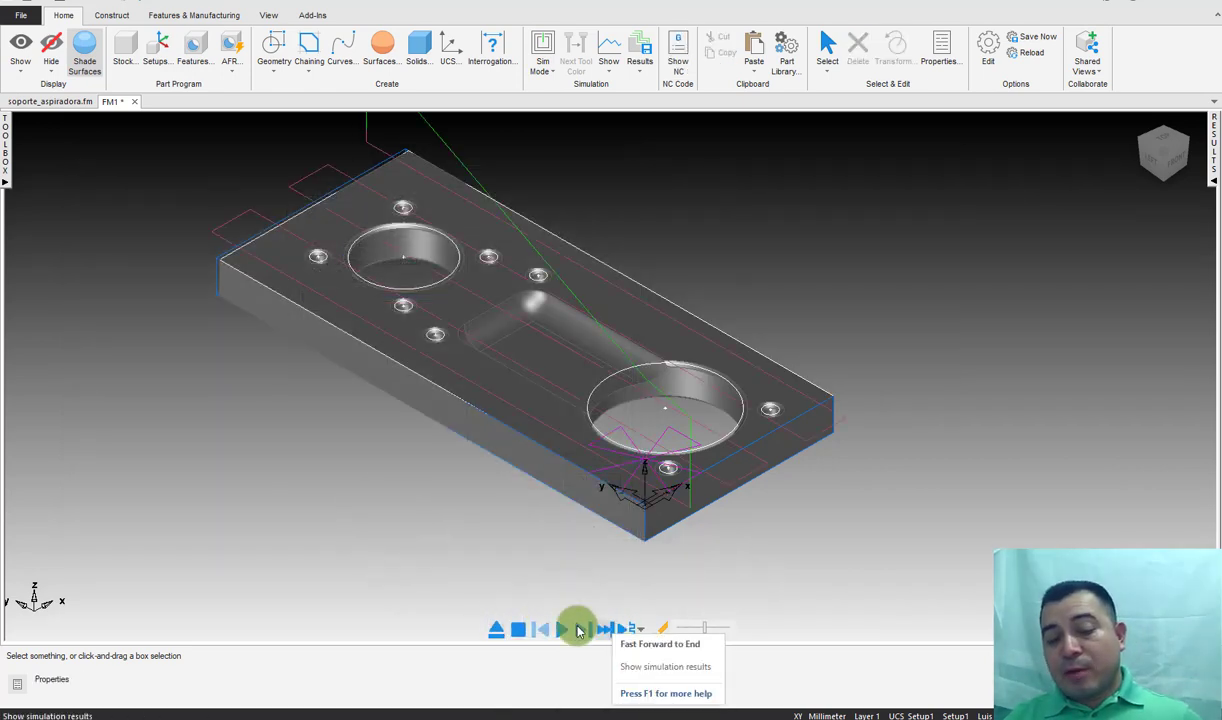
pyautogui.click(518, 629)
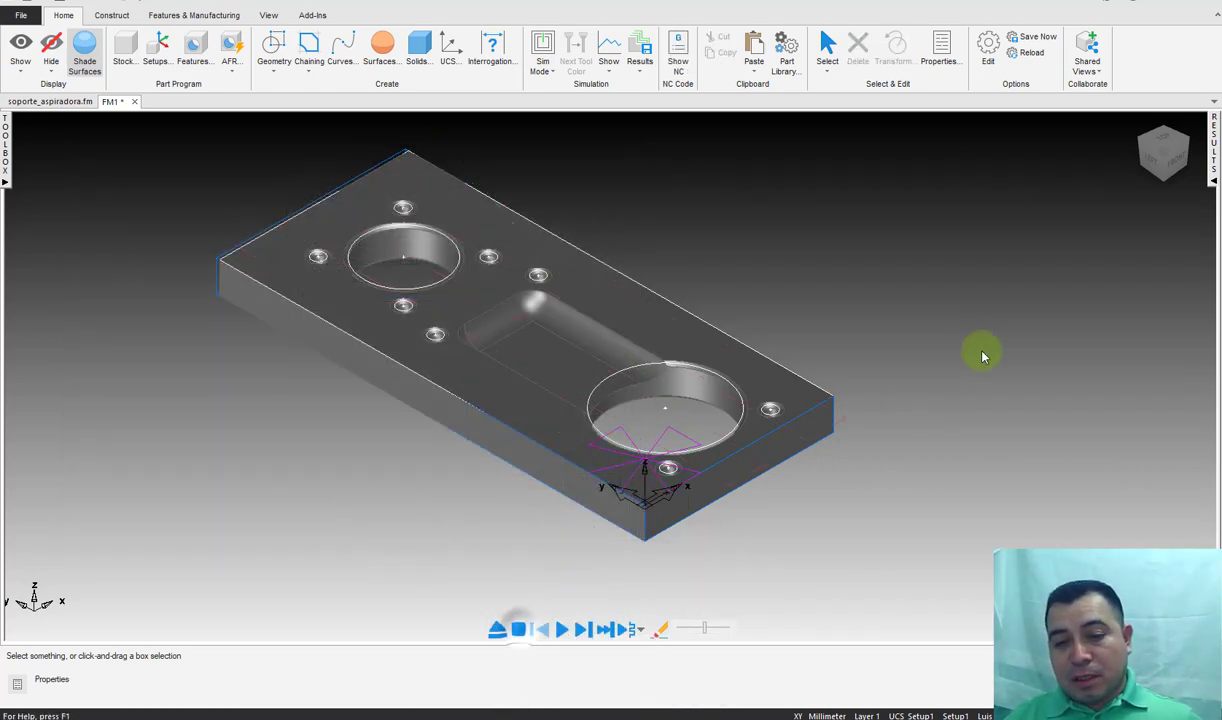
pyautogui.click(636, 370)
# Step: Try building a pocket from the two circles, then cancel it
pyautogui.keyDown('shift'); pyautogui.click(450, 267); pyautogui.keyUp('shift')
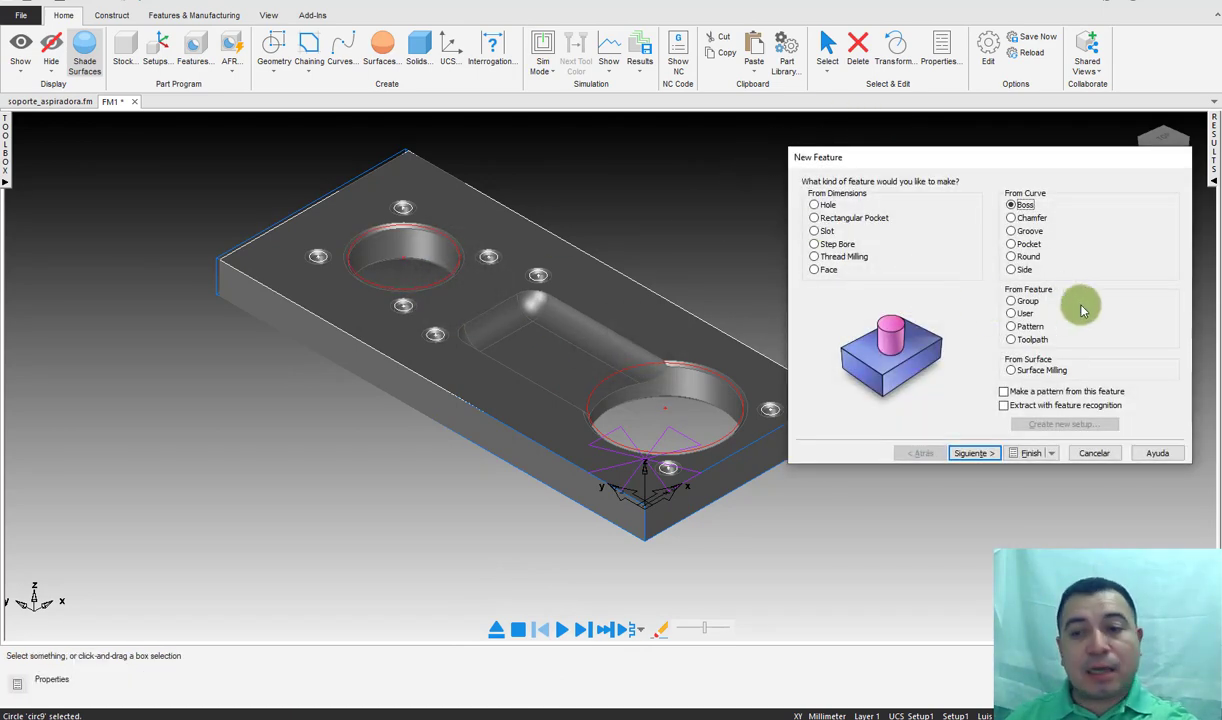
pyautogui.click(1012, 244)
pyautogui.click(972, 453)
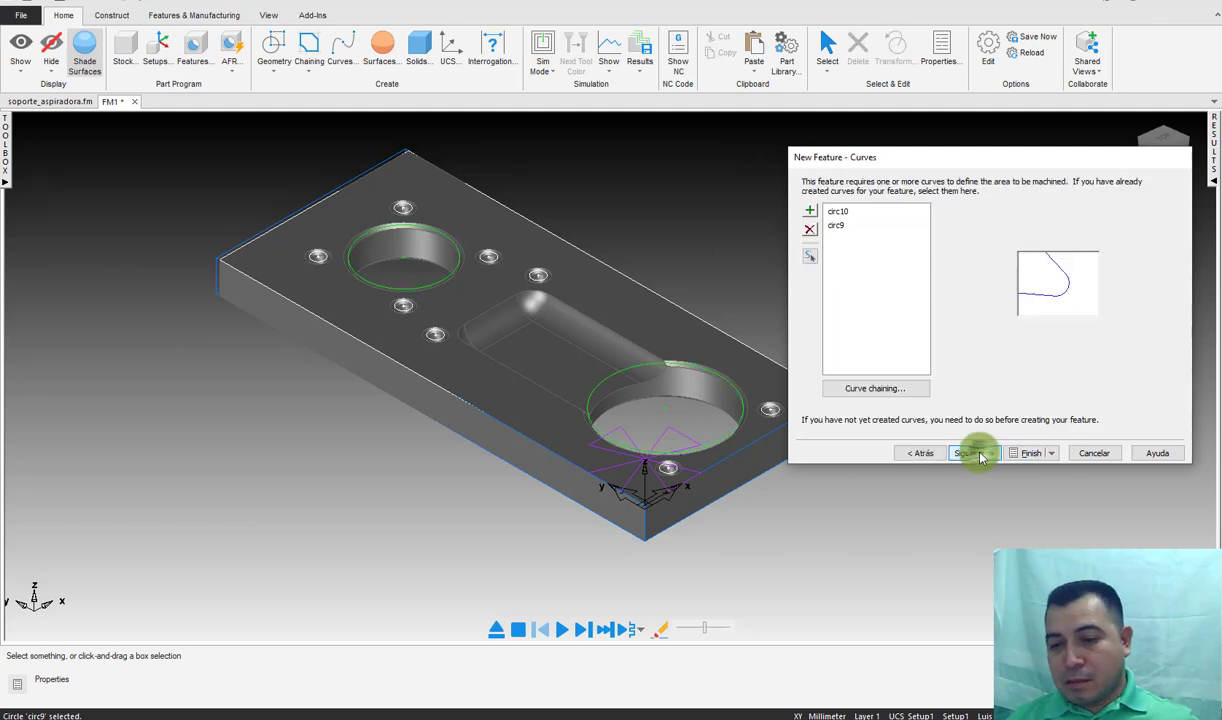
pyautogui.click(972, 453)
pyautogui.click(980, 455)
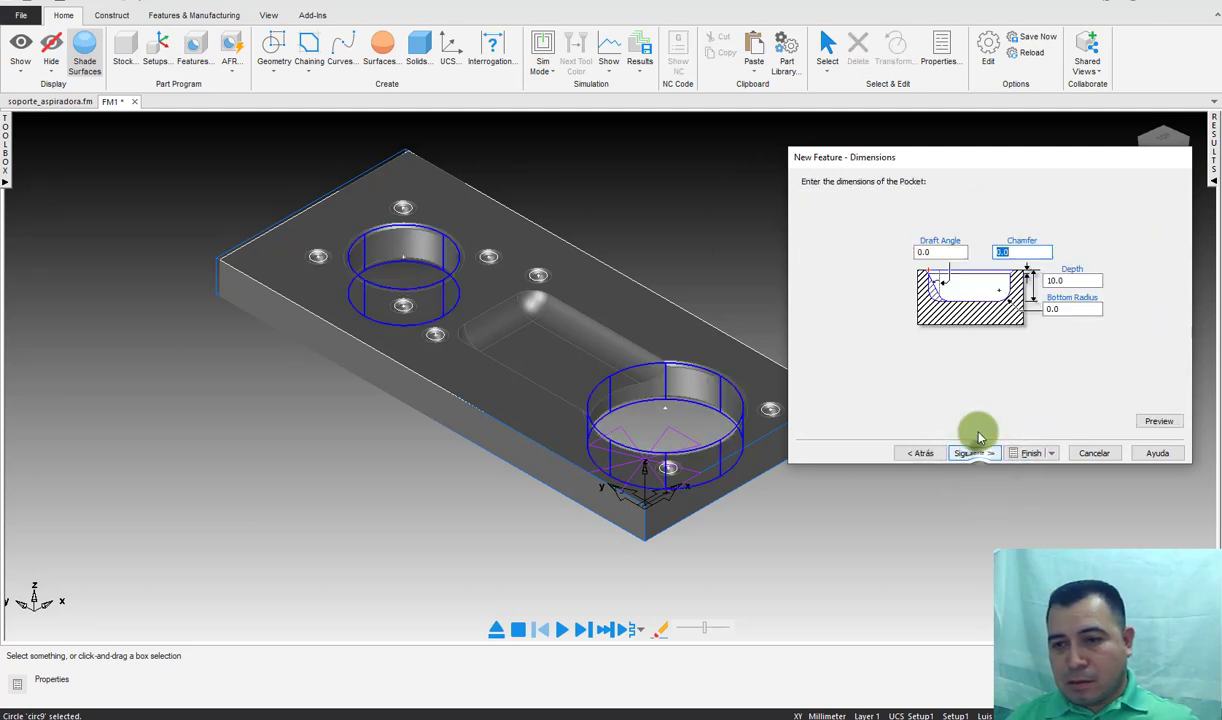
pyautogui.click(1064, 282)
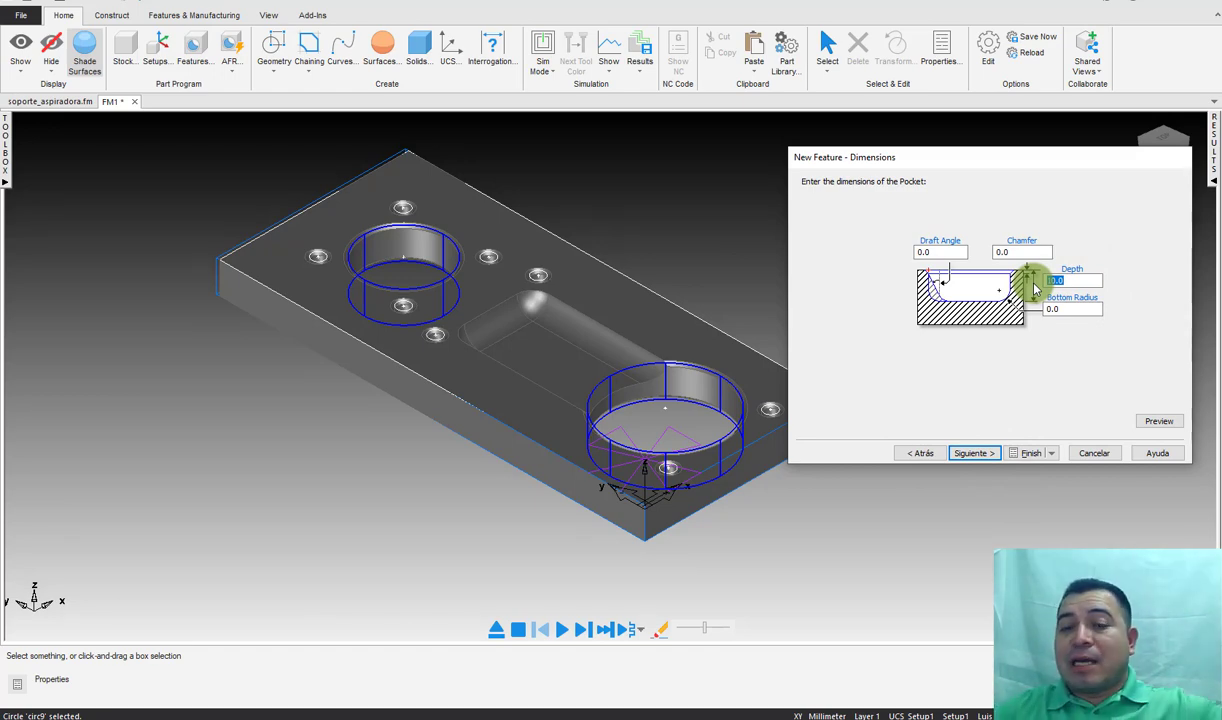
pyautogui.click(1092, 452)
pyautogui.click(900, 395)
# Step: Orbit the part, reselect both circle outlines and start a new feature from them
pyautogui.moveTo(656, 319); pyautogui.dragTo(677, 183, button='middle')
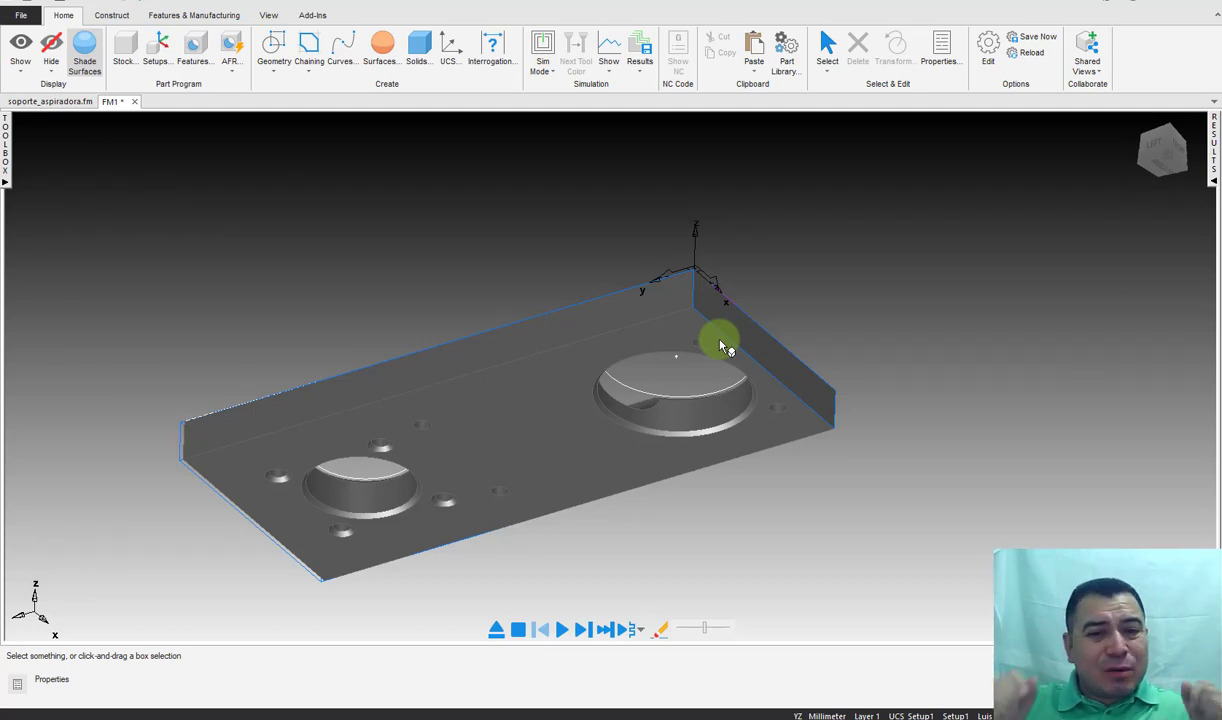
pyautogui.moveTo(737, 344)
pyautogui.mouseDown(button='middle')
pyautogui.moveTo(655, 450)
pyautogui.moveTo(764, 383)
pyautogui.mouseUp(button='middle')
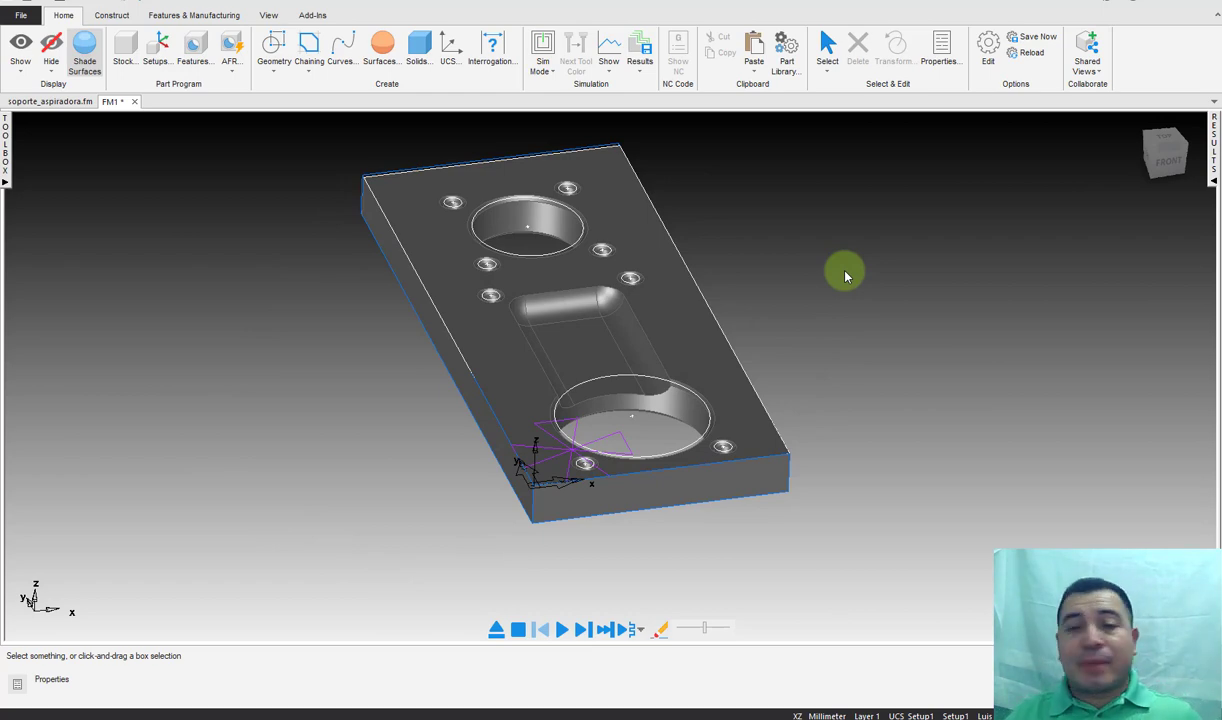
pyautogui.moveTo(808, 322); pyautogui.dragTo(710, 388, button='middle')
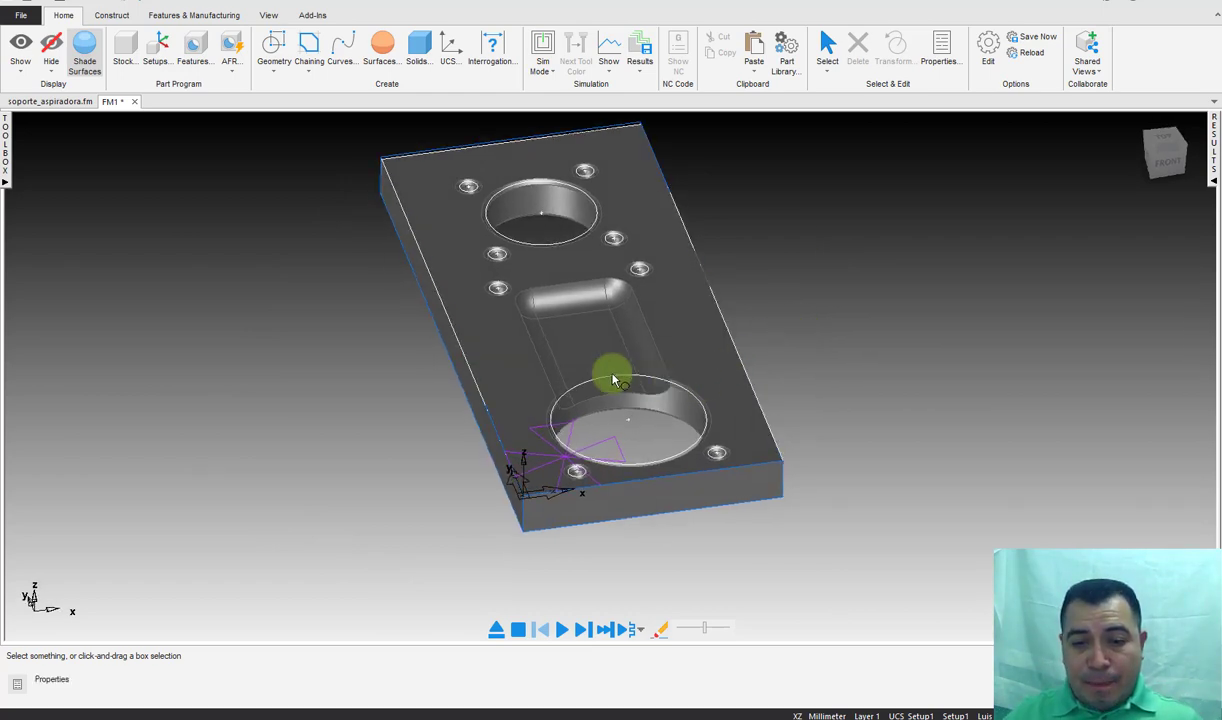
pyautogui.moveTo(614, 380)
pyautogui.mouseDown(button='middle')
pyautogui.moveTo(581, 254)
pyautogui.moveTo(1004, 447)
pyautogui.mouseUp(button='middle')
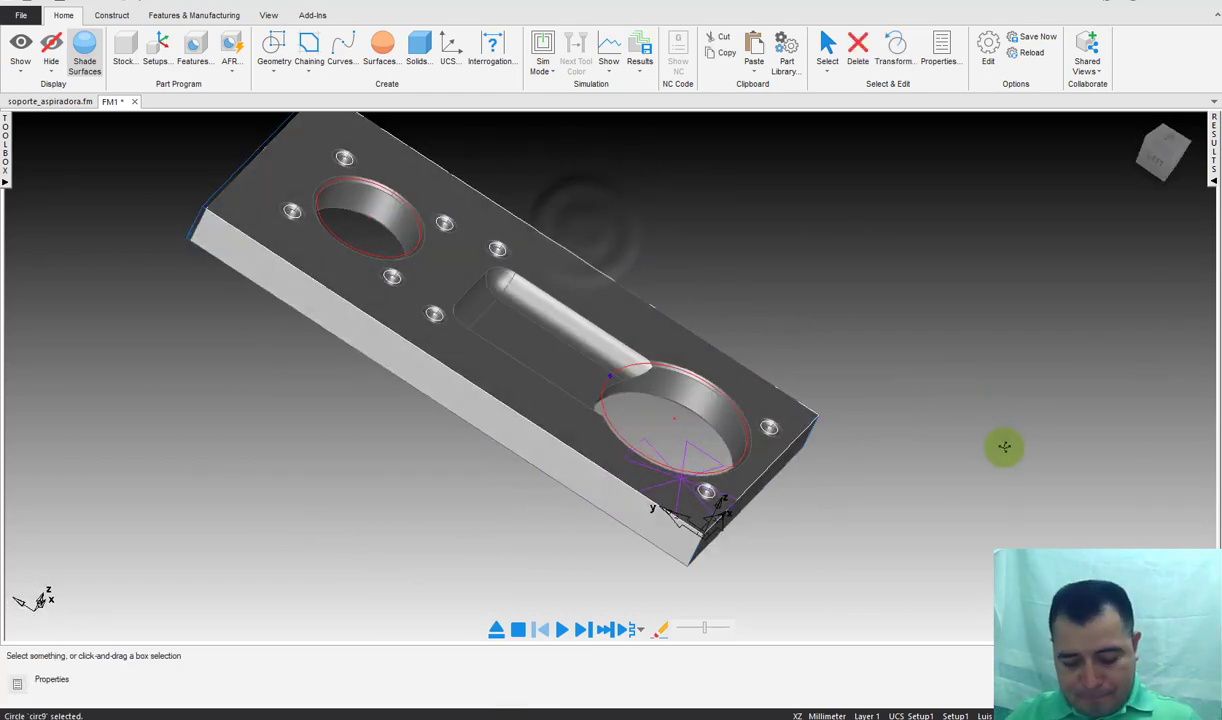
pyautogui.doubleClick(990, 445)
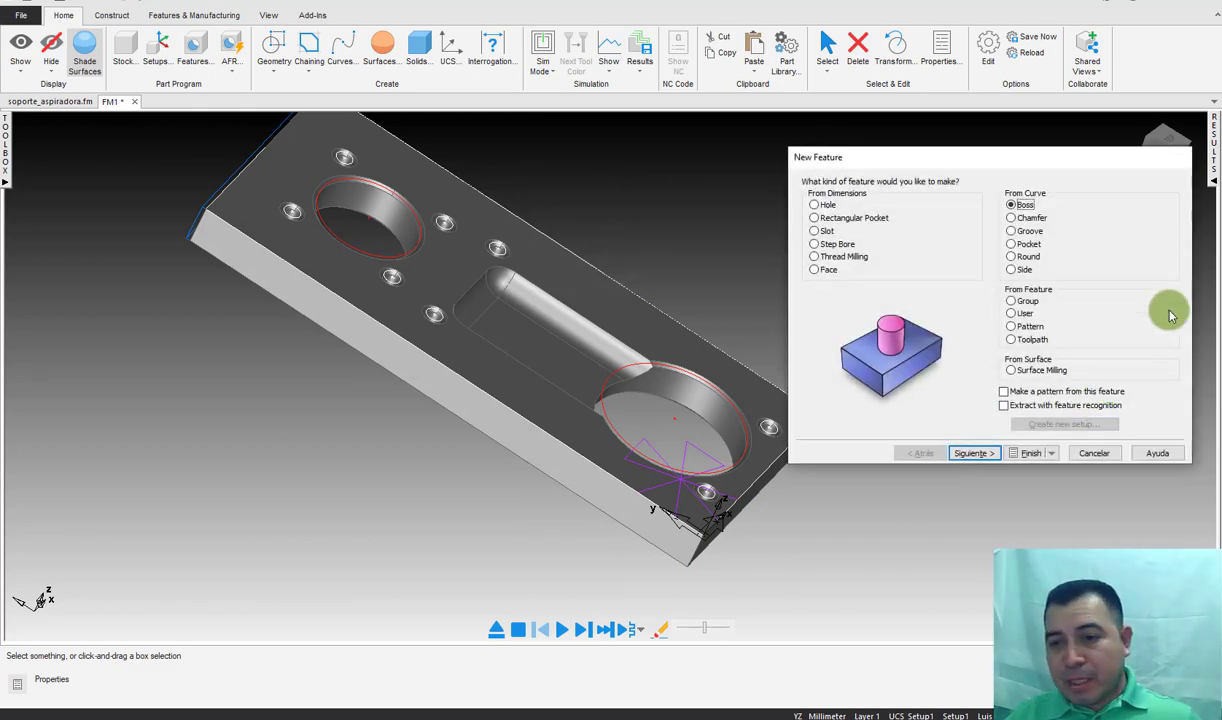
# Step: Define a pocket from the two circles with 12.0 depth and preview it
pyautogui.click(1029, 244)
pyautogui.click(970, 453)
pyautogui.click(972, 455)
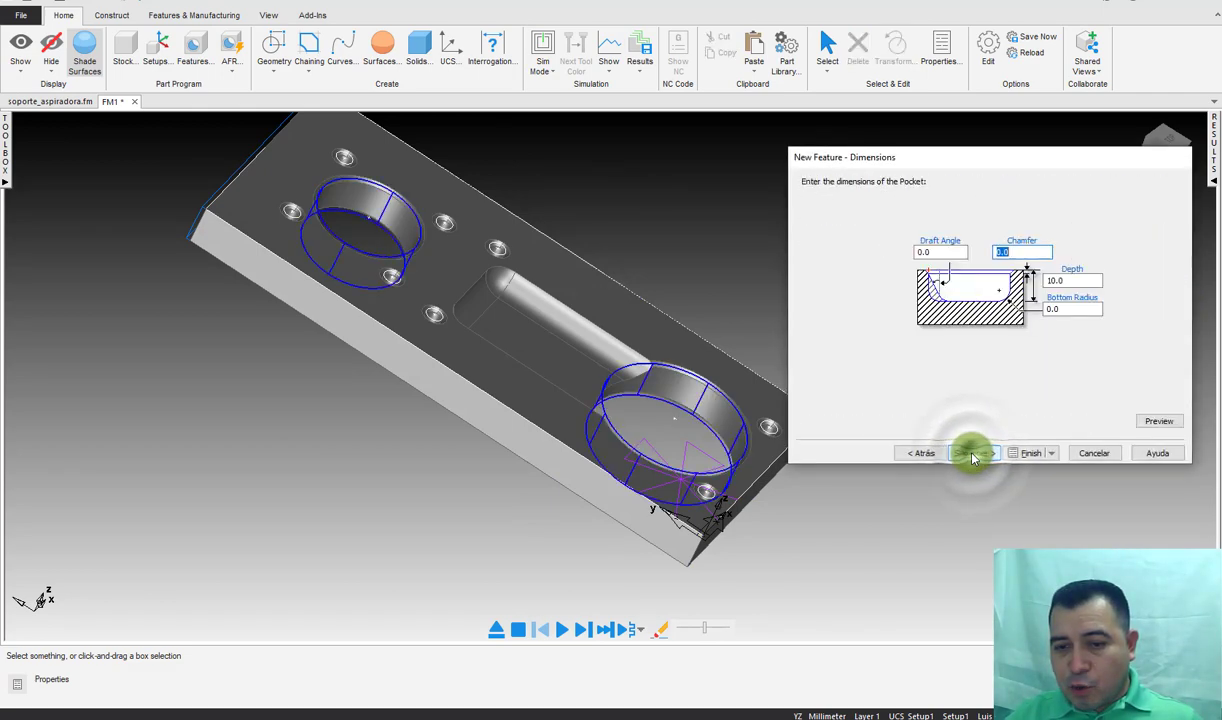
pyautogui.press('Tab')
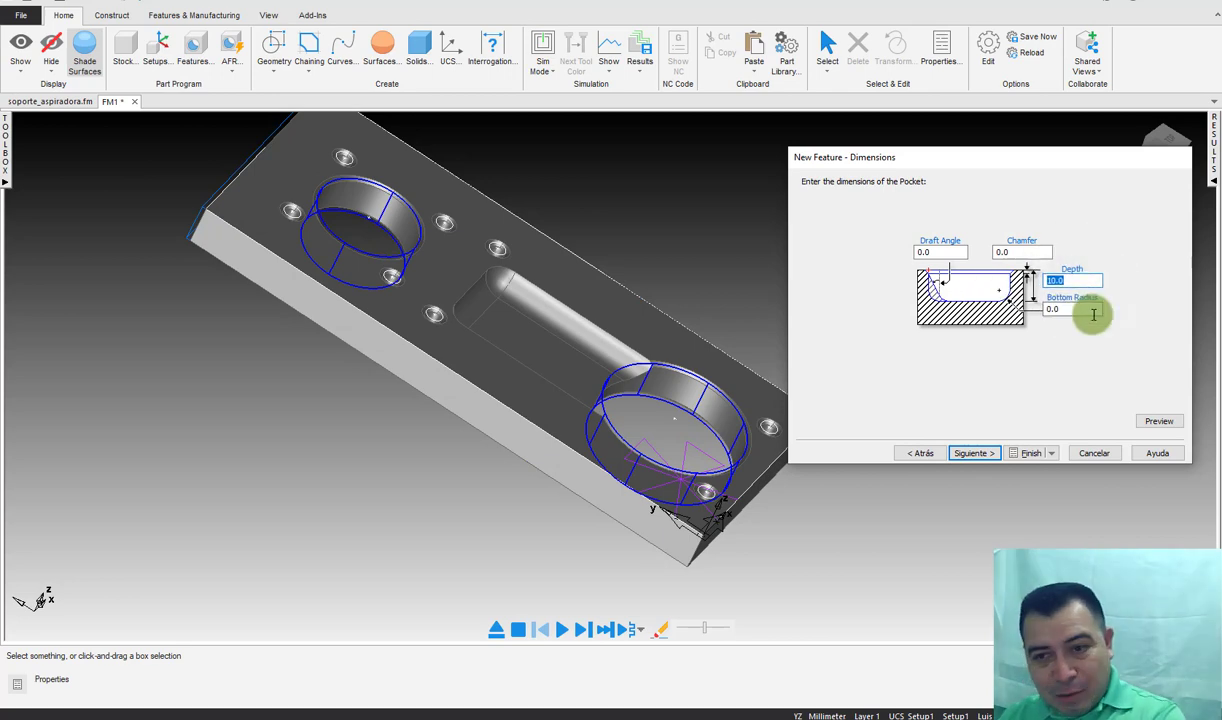
pyautogui.write('12')
pyautogui.click(1150, 421)
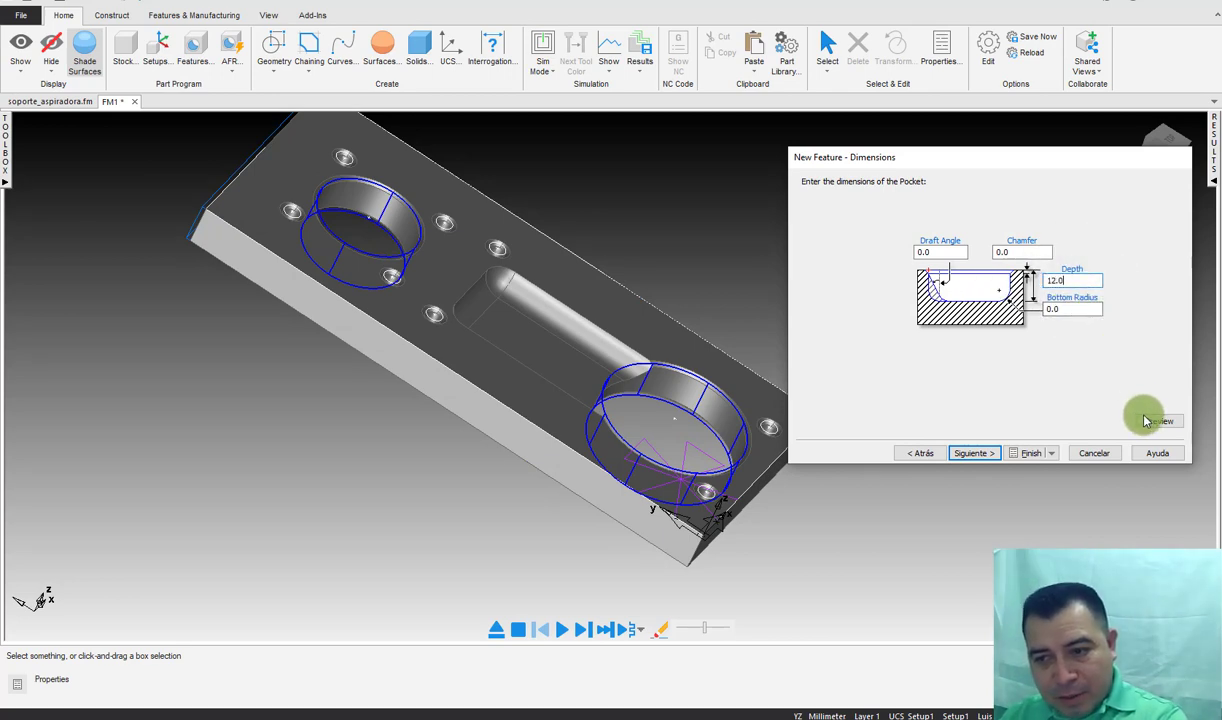
pyautogui.moveTo(590, 330)
pyautogui.mouseDown(button='middle')
pyautogui.moveTo(504, 331)
pyautogui.moveTo(530, 322)
pyautogui.mouseUp(button='middle')
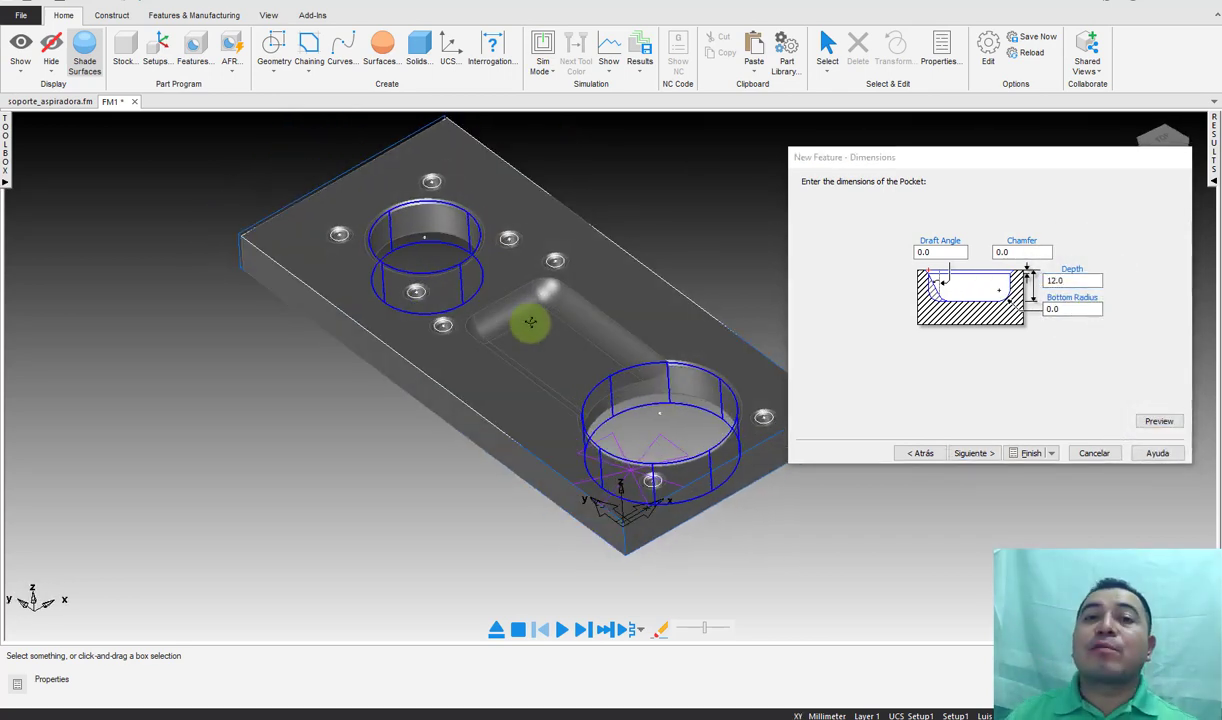
pyautogui.scroll(3, 472, 169)
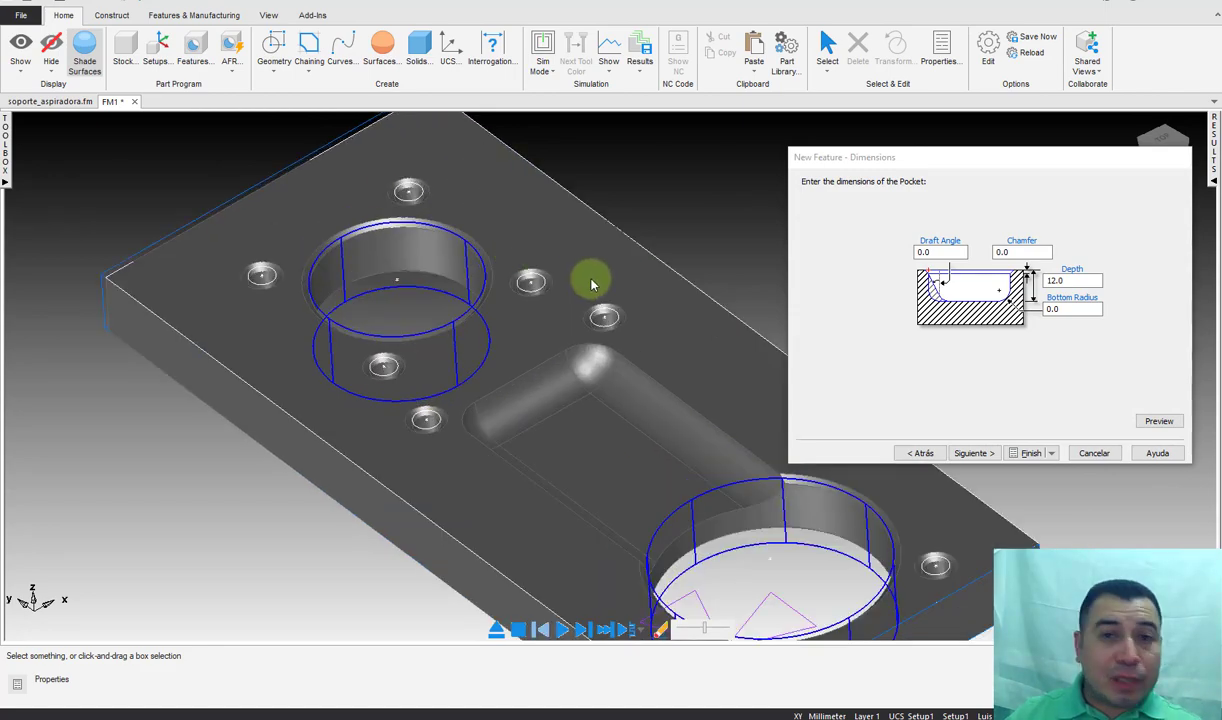
# Step: Add a 1.000 chamfer taken from the pocket rim and finish pocket1
pyautogui.click(1027, 243)
pyautogui.scroll(3, 355, 240)
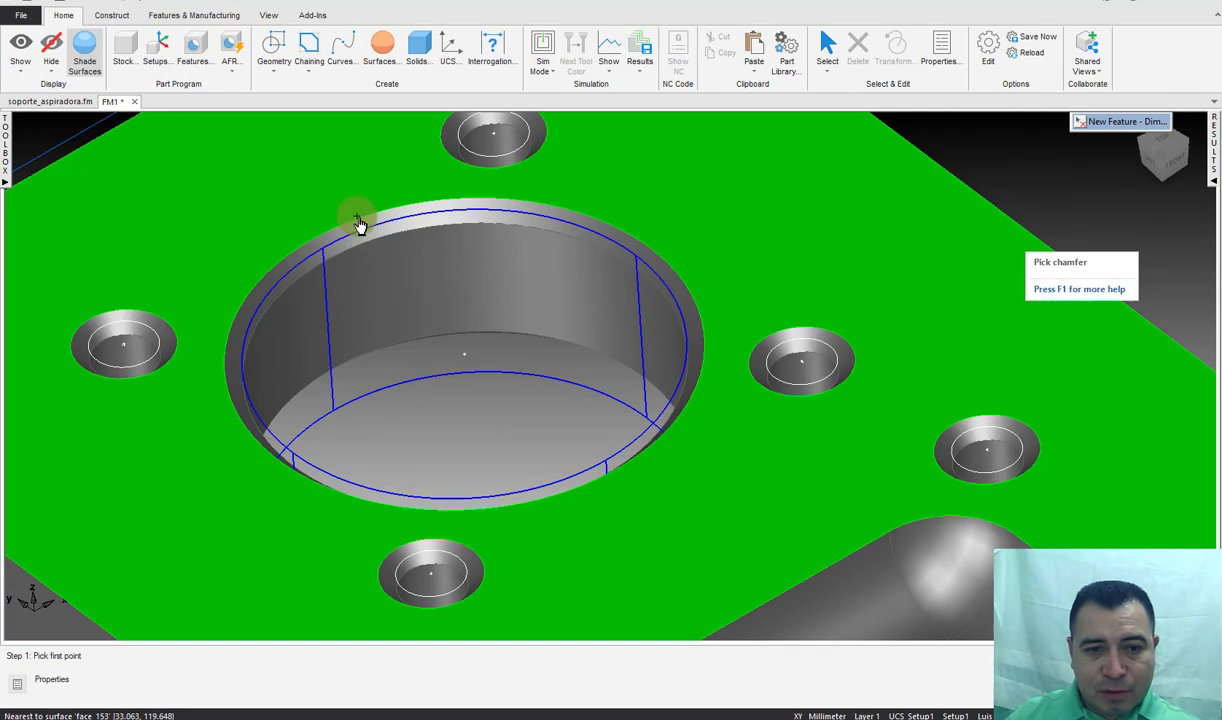
pyautogui.click(360, 225)
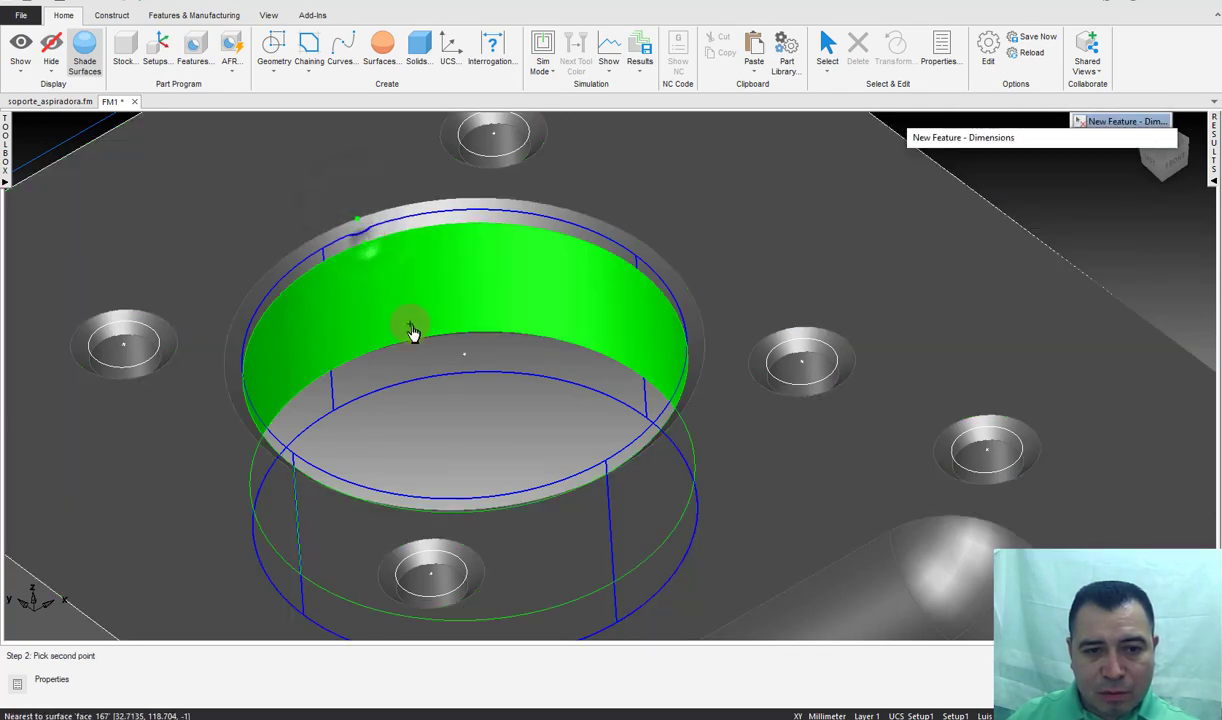
pyautogui.scroll(-3, 390, 320)
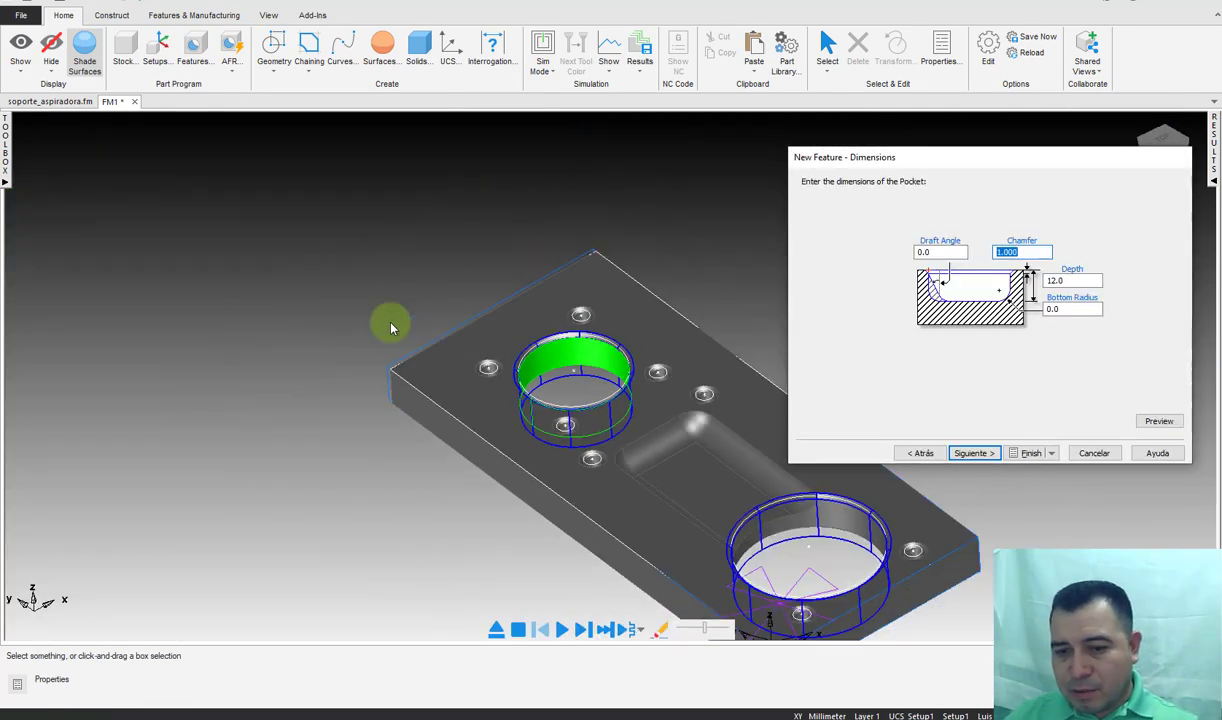
pyautogui.scroll(3, 828, 502)
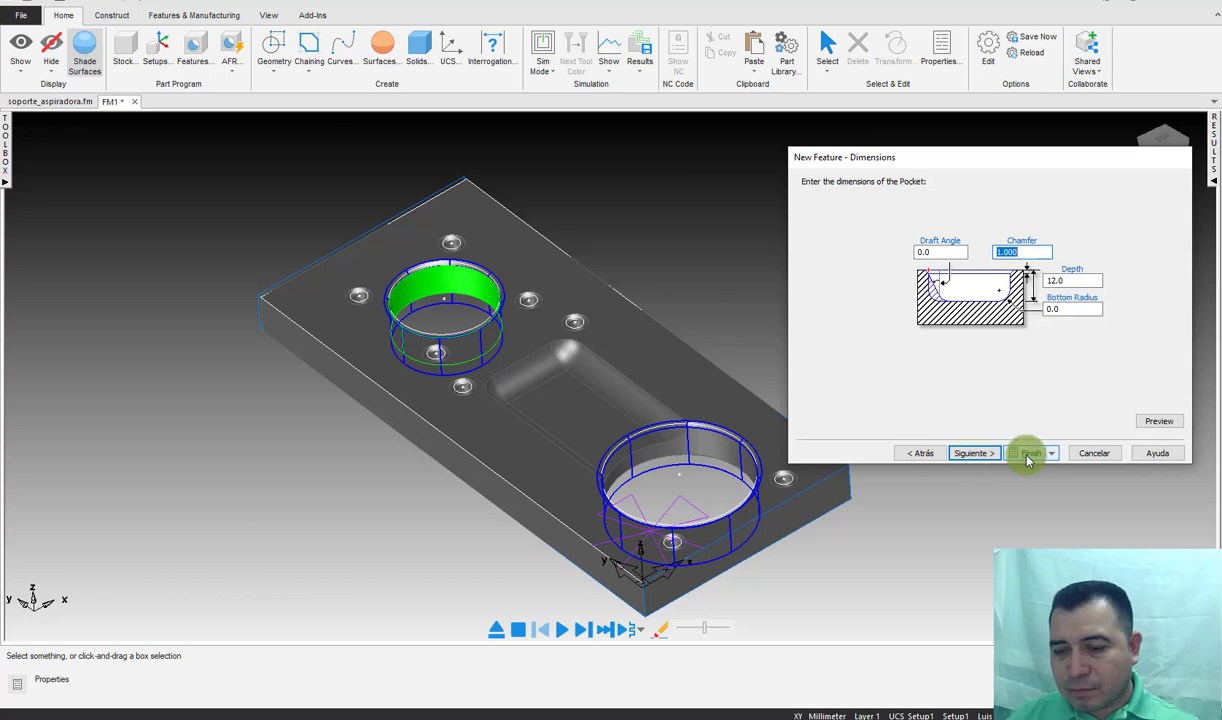
pyautogui.click(1028, 455)
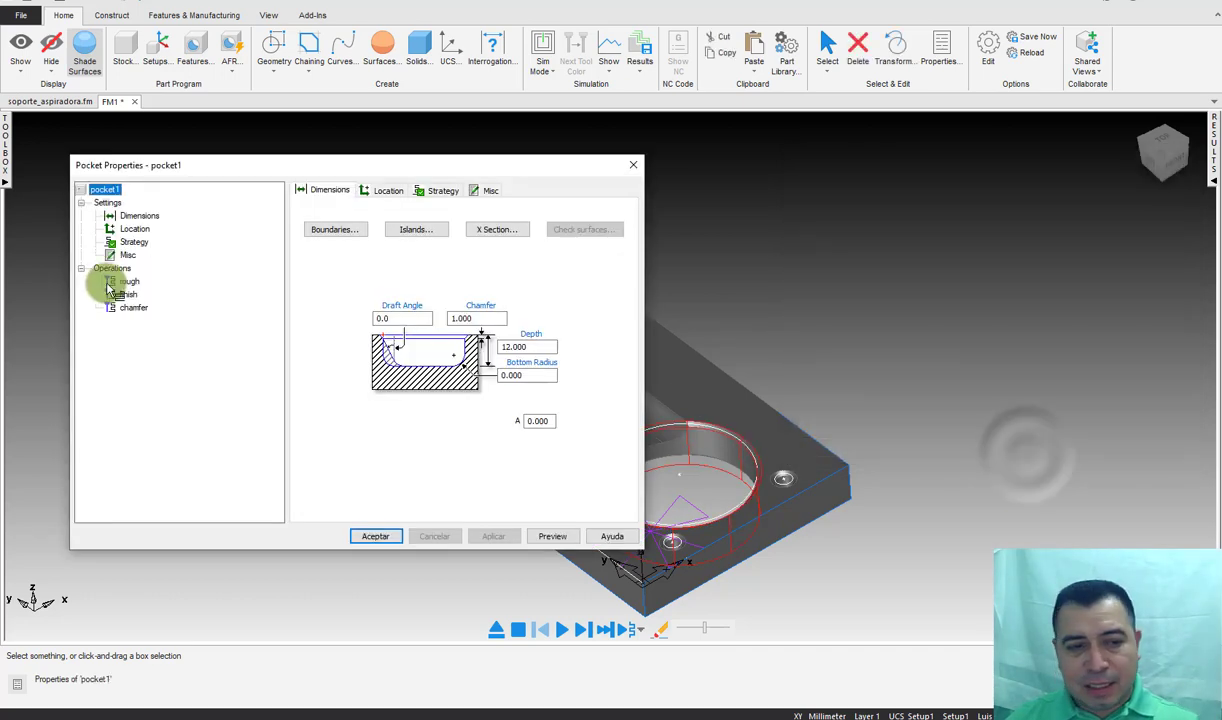
# Step: Filter the rough operation's tools to 16 mm end mills and pick one
pyautogui.click(126, 282)
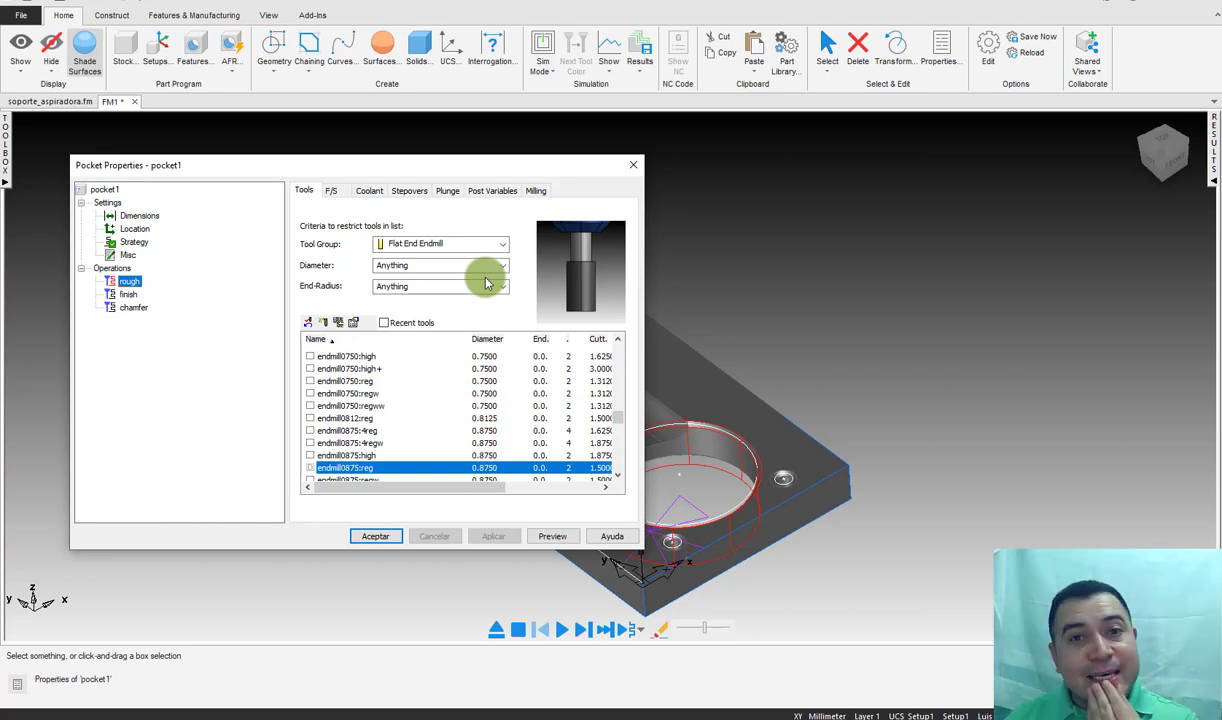
pyautogui.click(430, 248)
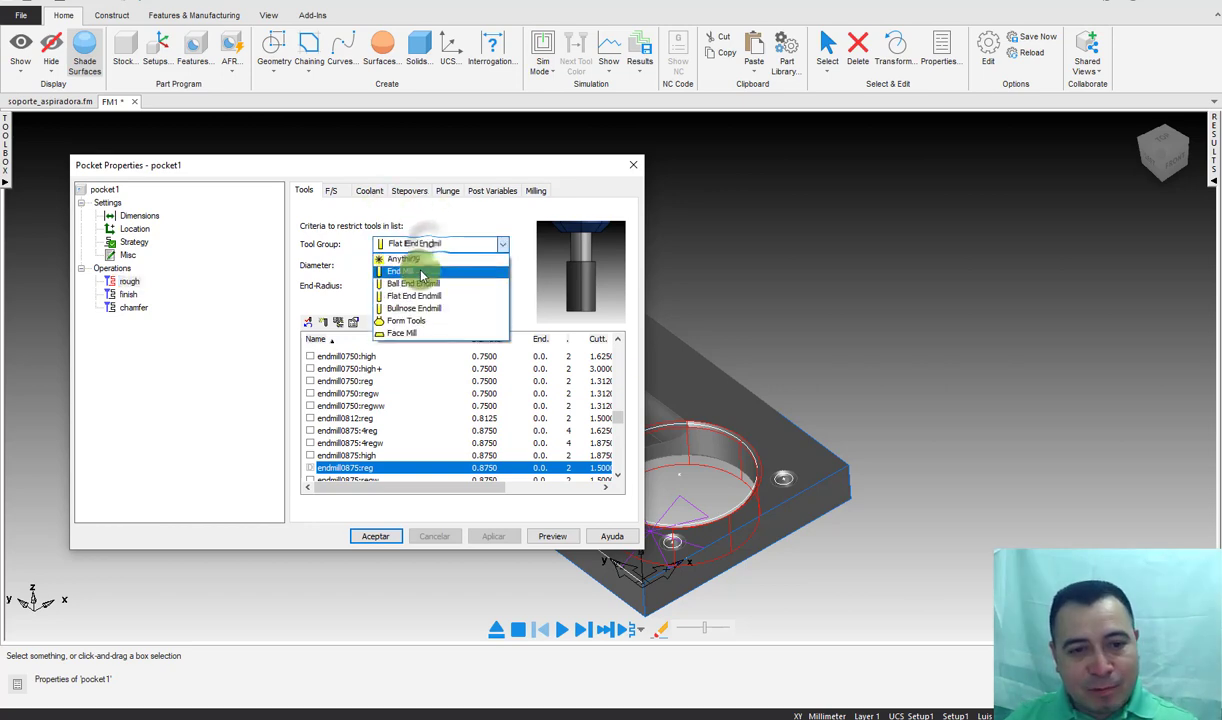
pyautogui.click(440, 270)
pyautogui.doubleClick(437, 265)
pyautogui.write('16')
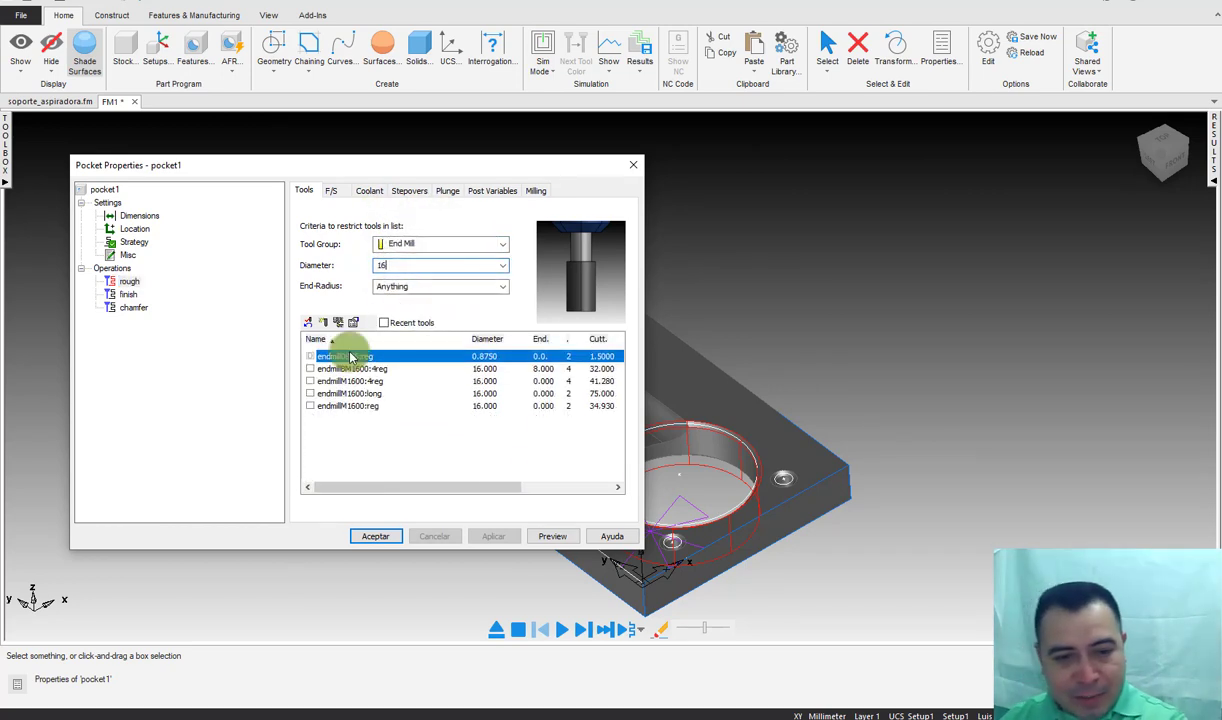
pyautogui.click(312, 370)
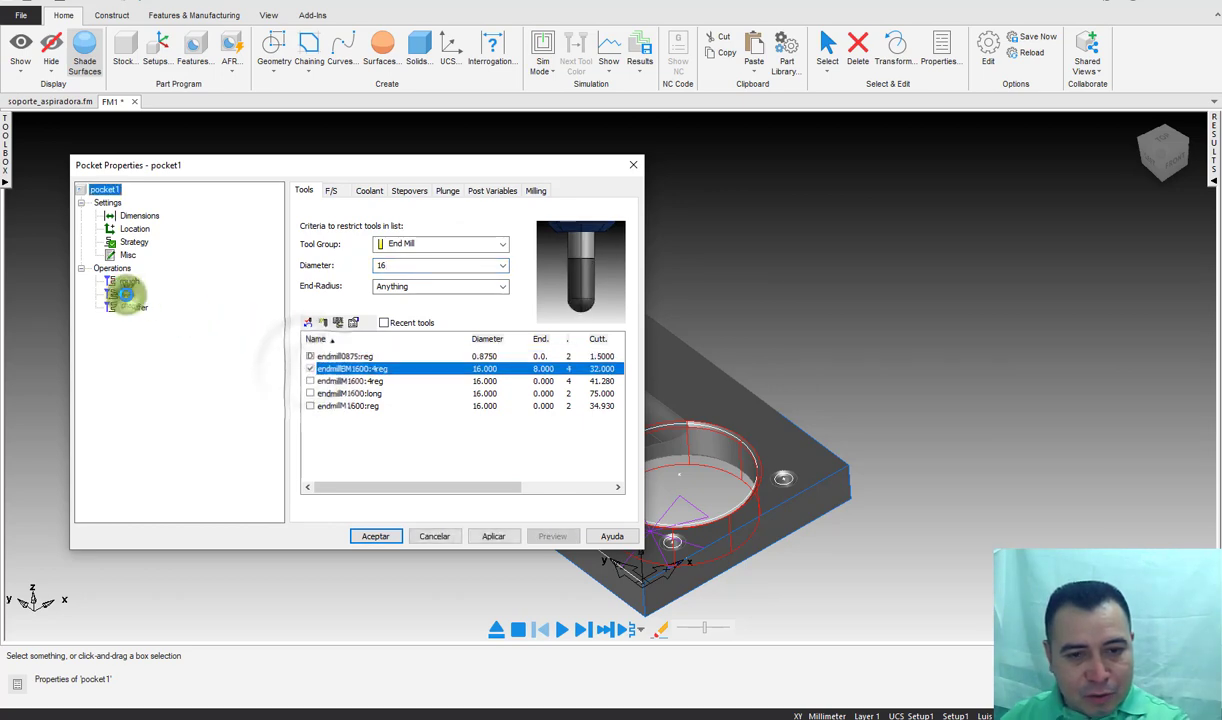
# Step: Assign the endmillM1600:4reg tool to pocket1's rough operation and apply it
pyautogui.click(128, 294)
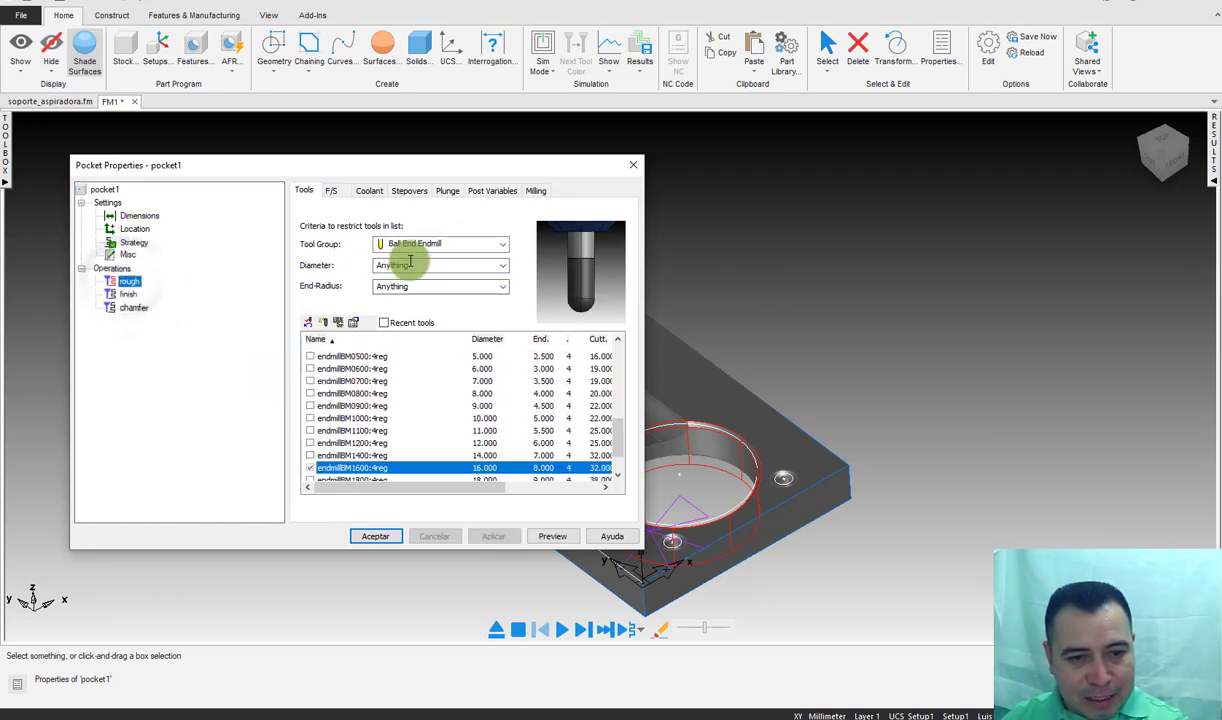
pyautogui.click(435, 244)
pyautogui.click(421, 279)
pyautogui.doubleClick(421, 265)
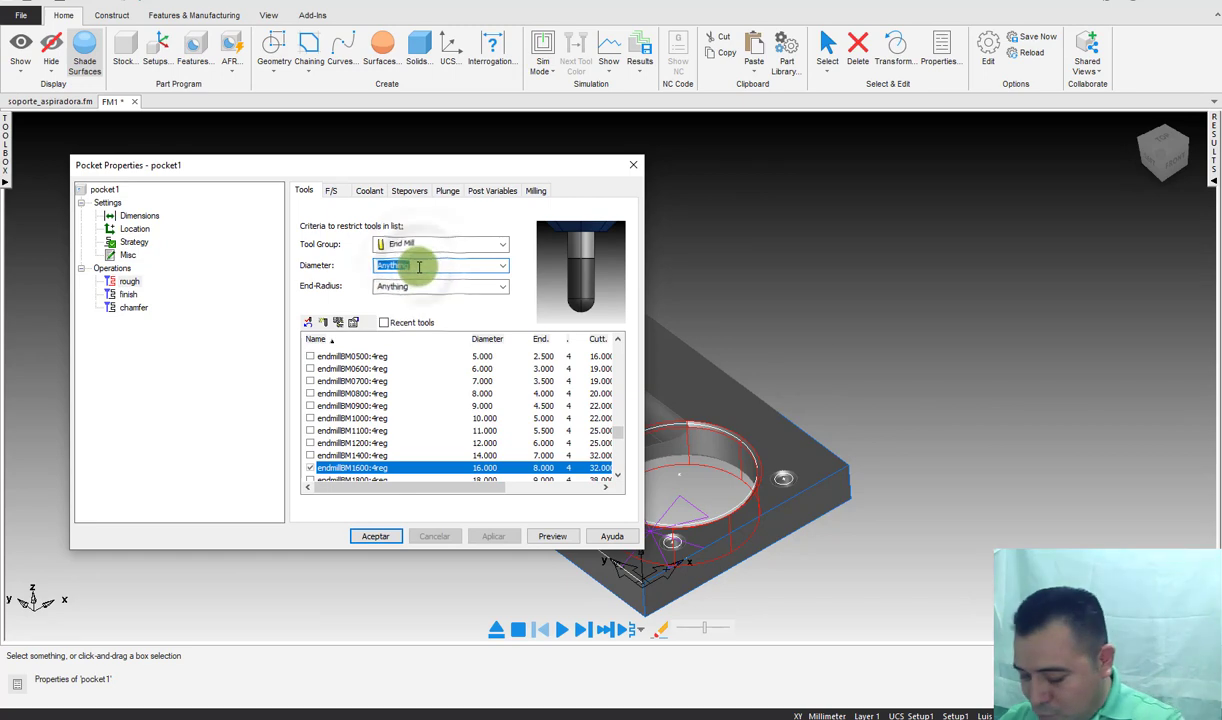
pyautogui.write('16')
pyautogui.click(355, 357)
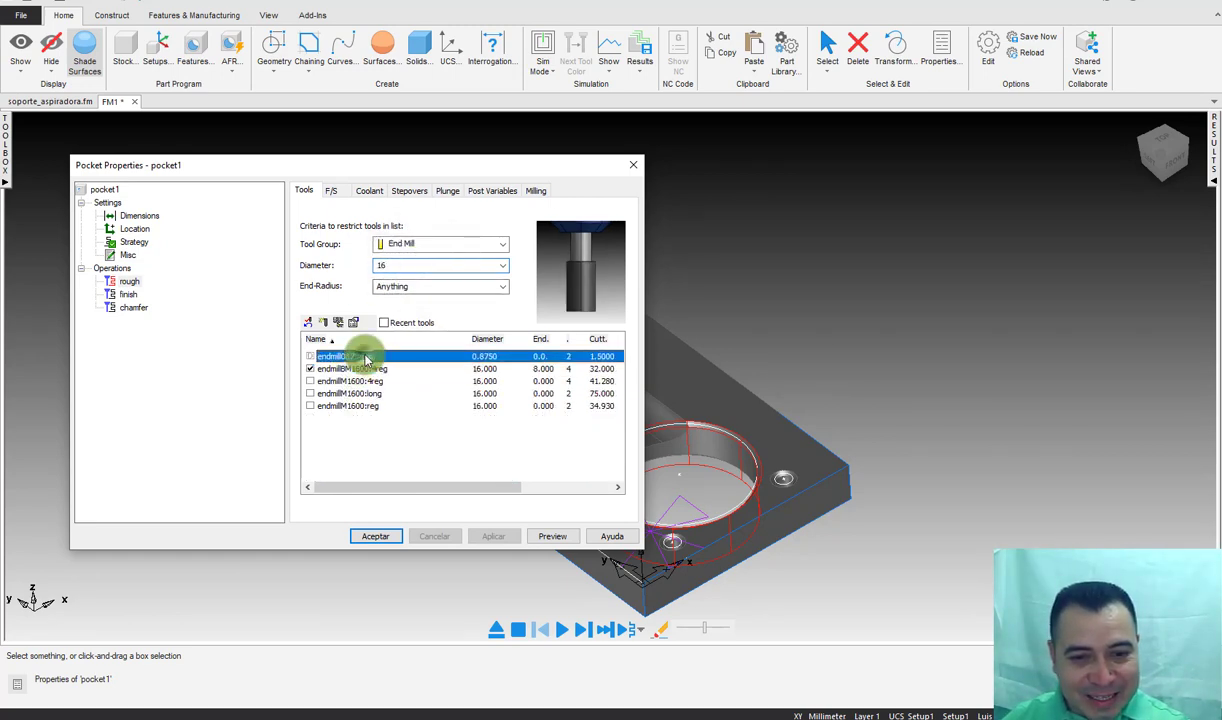
pyautogui.click(345, 381)
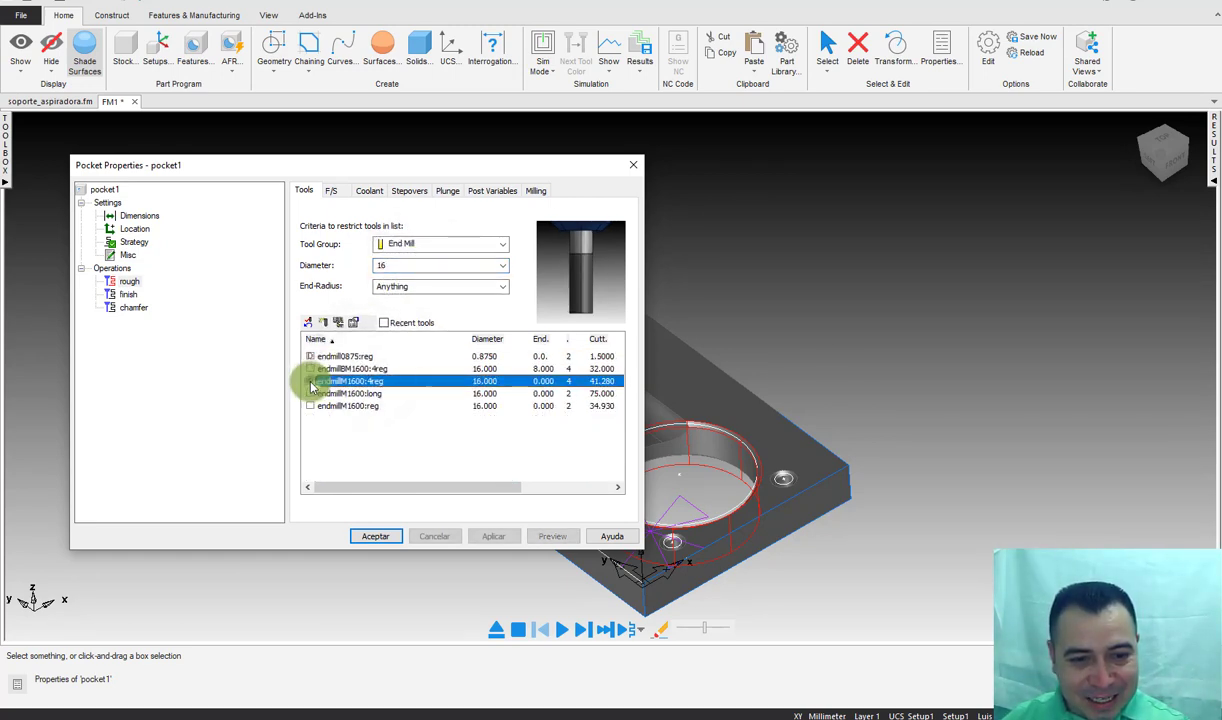
pyautogui.click(493, 536)
# Step: Bring up the pocket finish operation's speeds and feeds
pyautogui.click(128, 294)
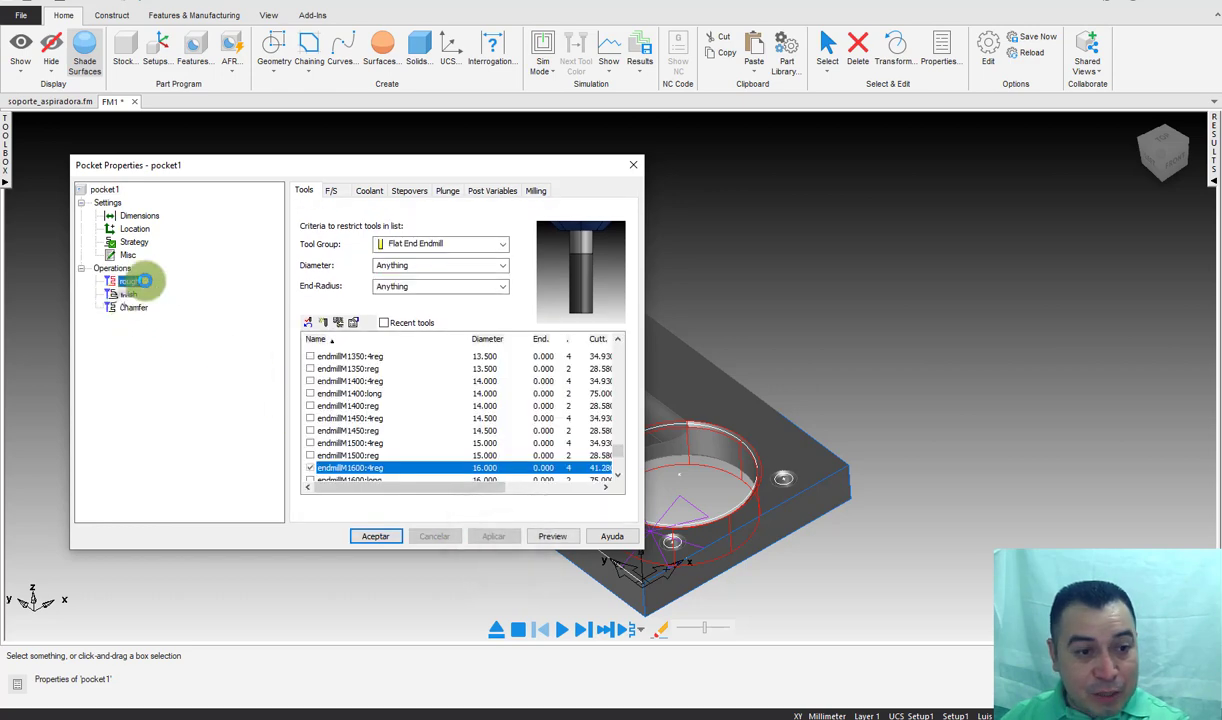
pyautogui.click(128, 294)
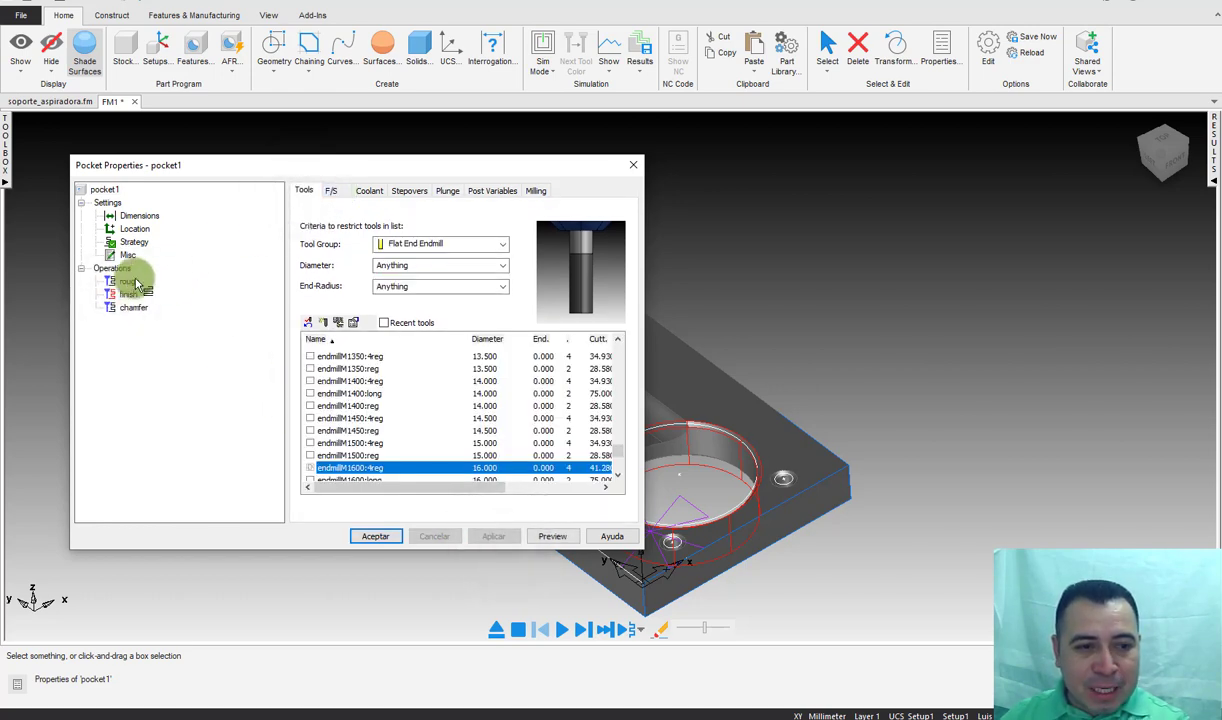
pyautogui.click(330, 190)
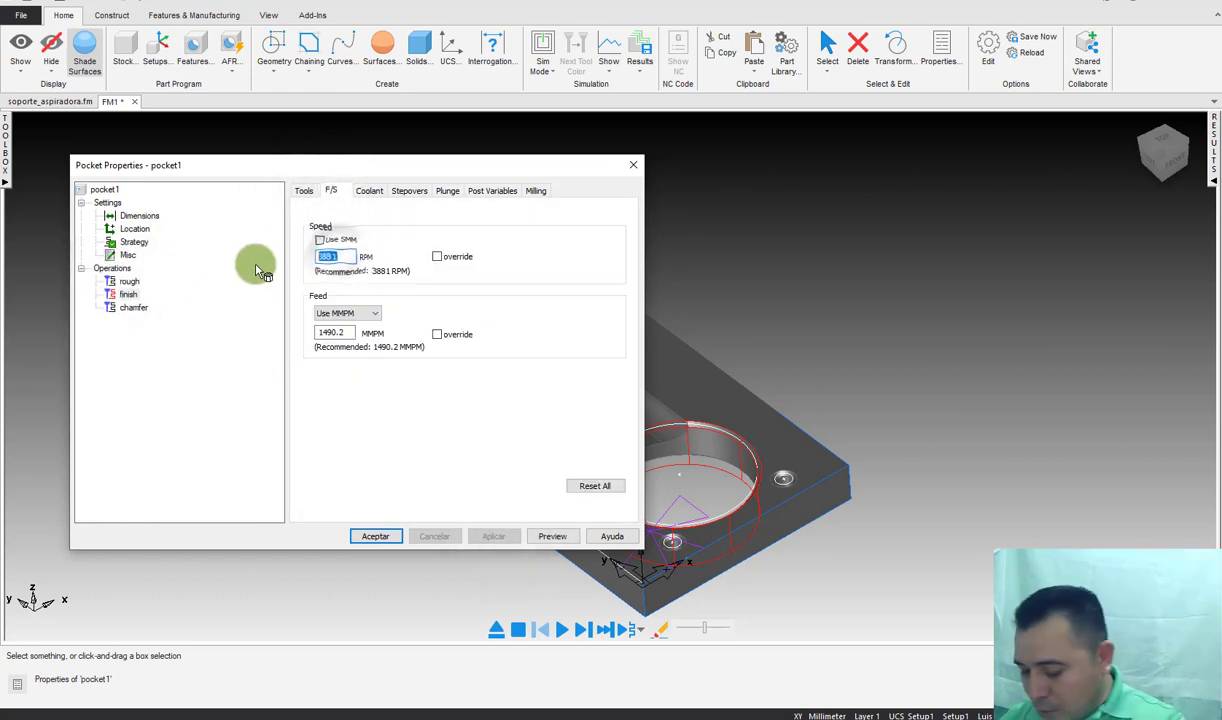
# Step: Set the pocket finish operation to 10000 RPM and a 600 MMPM feed
pyautogui.write('10000')
pyautogui.doubleClick(333, 332)
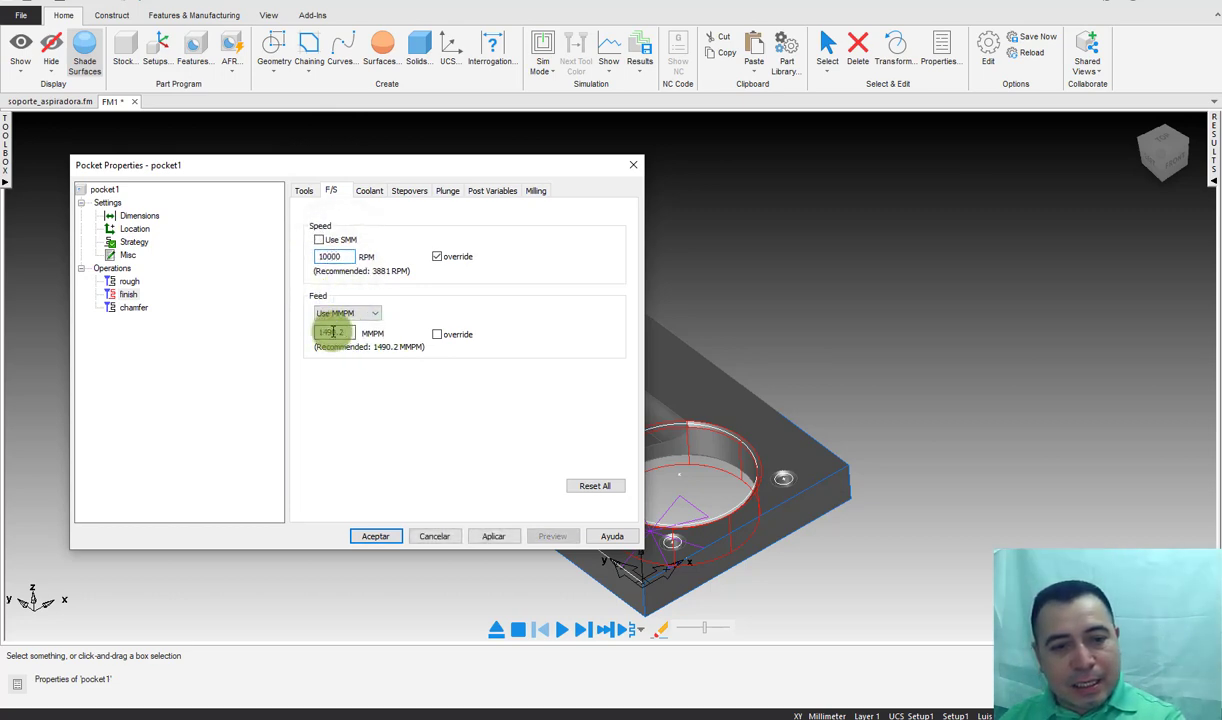
pyautogui.write('600')
pyautogui.click(490, 535)
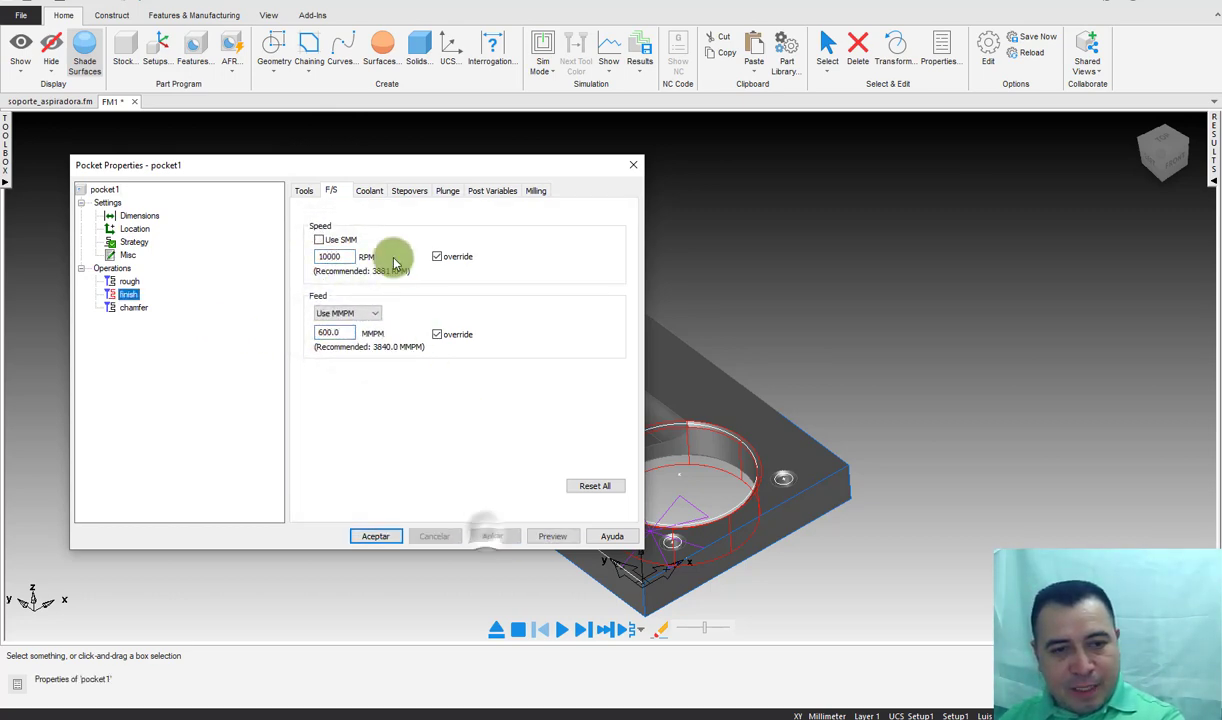
pyautogui.click(369, 190)
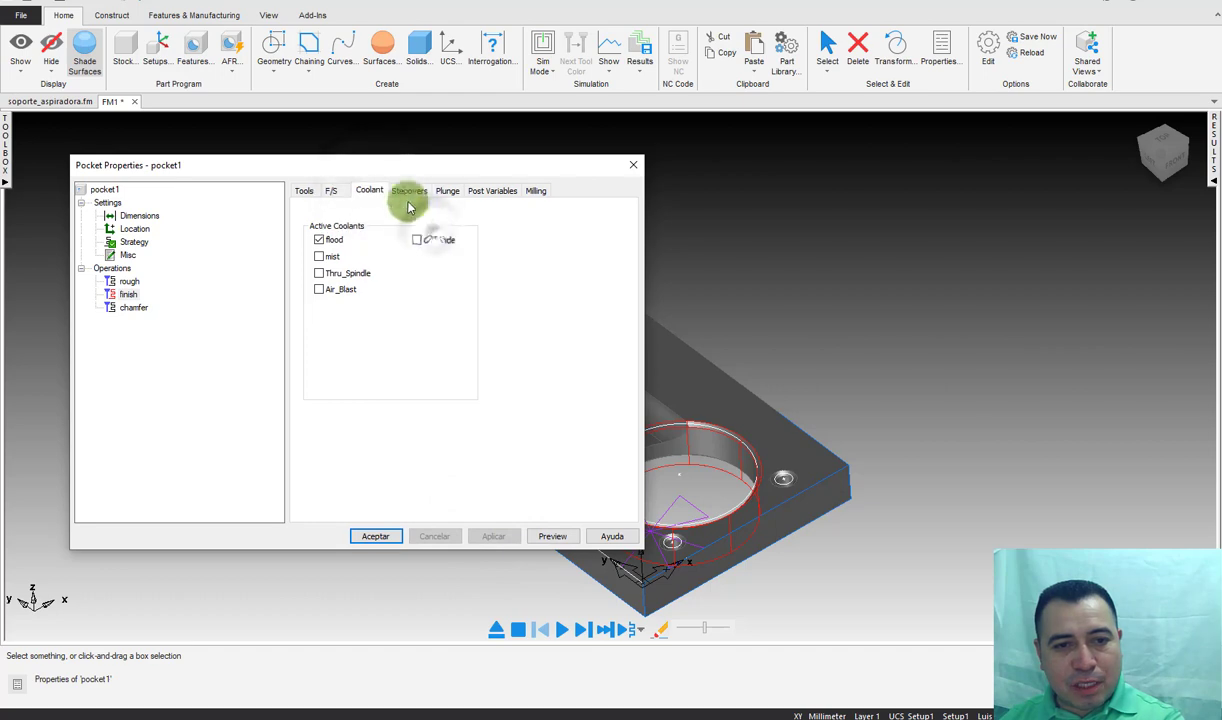
pyautogui.click(409, 191)
pyautogui.click(447, 190)
pyautogui.click(492, 190)
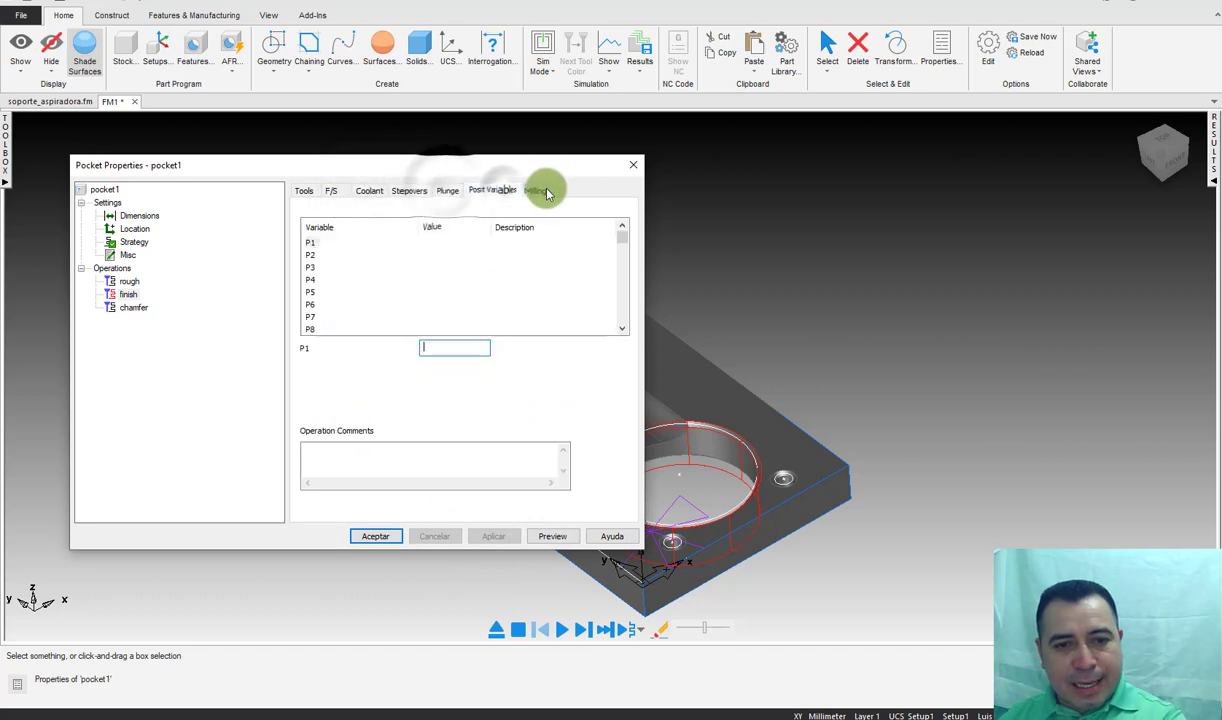
# Step: Set a 3.0 maximum ramp angle and a 60 plunge feed override
pyautogui.click(455, 192)
pyautogui.moveTo(452, 325); pyautogui.dragTo(368, 327)
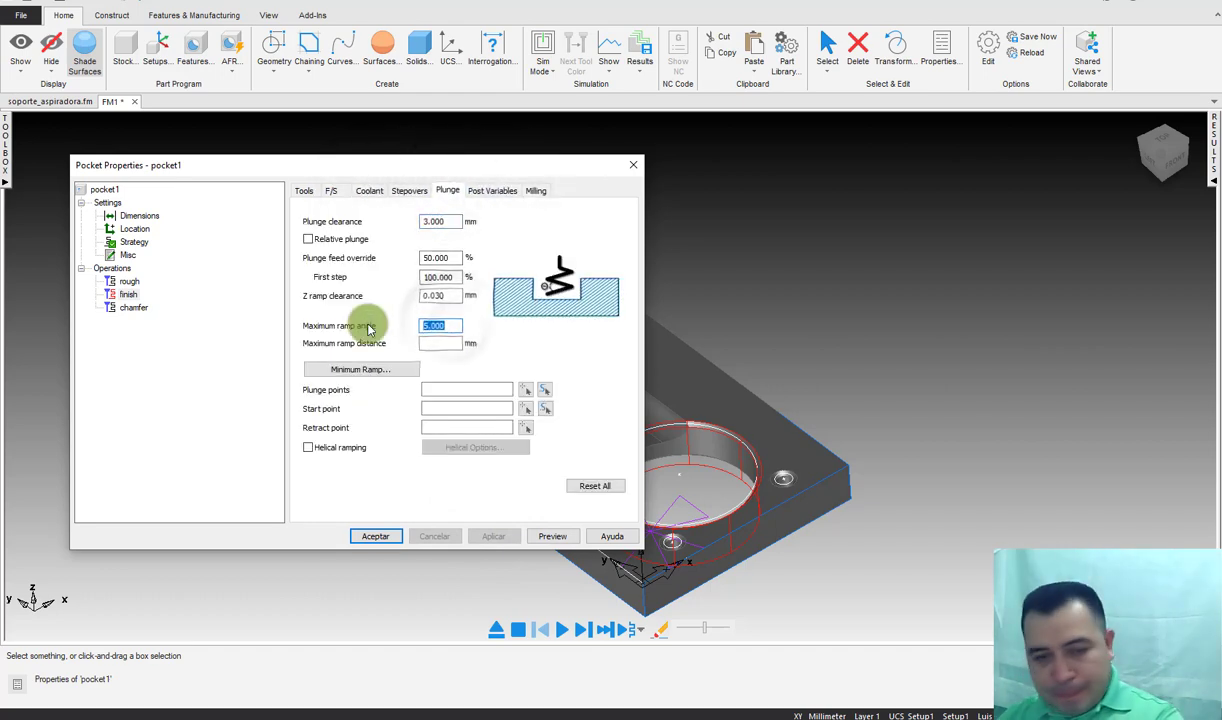
pyautogui.write('.0')
pyautogui.moveTo(452, 258); pyautogui.dragTo(343, 261)
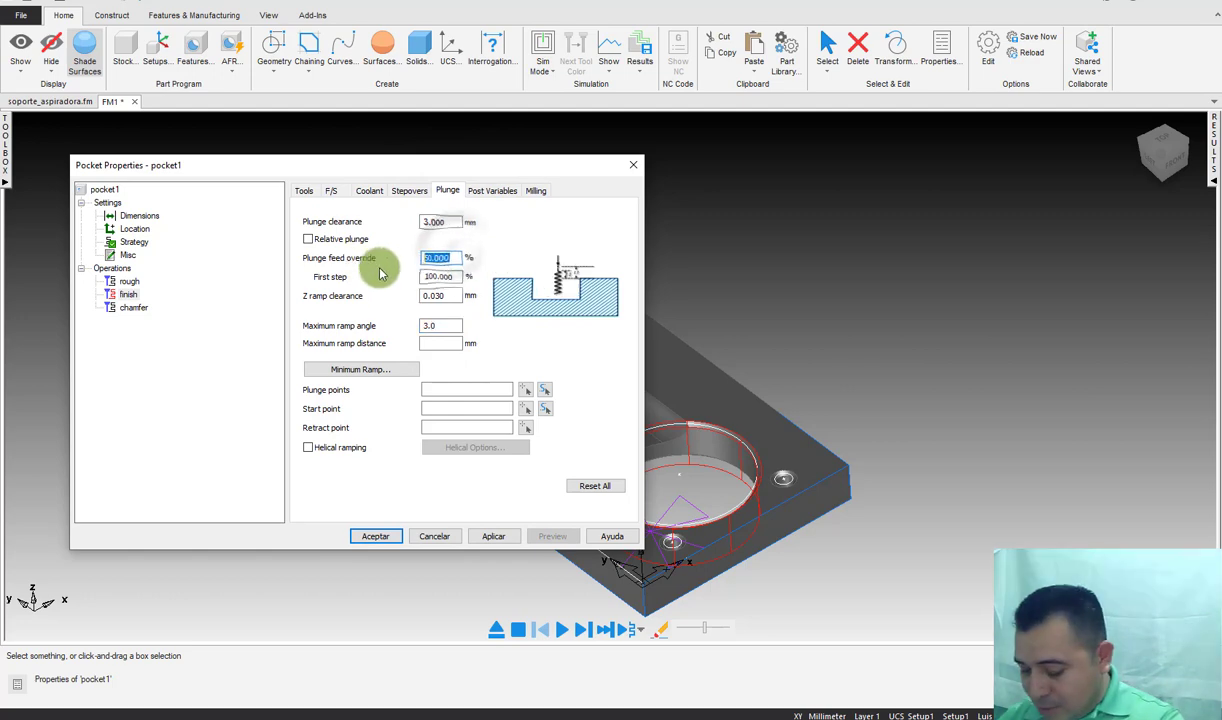
pyautogui.write('60.')
# Step: Set the finish pass Z increment to 4
pyautogui.click(492, 190)
pyautogui.click(535, 190)
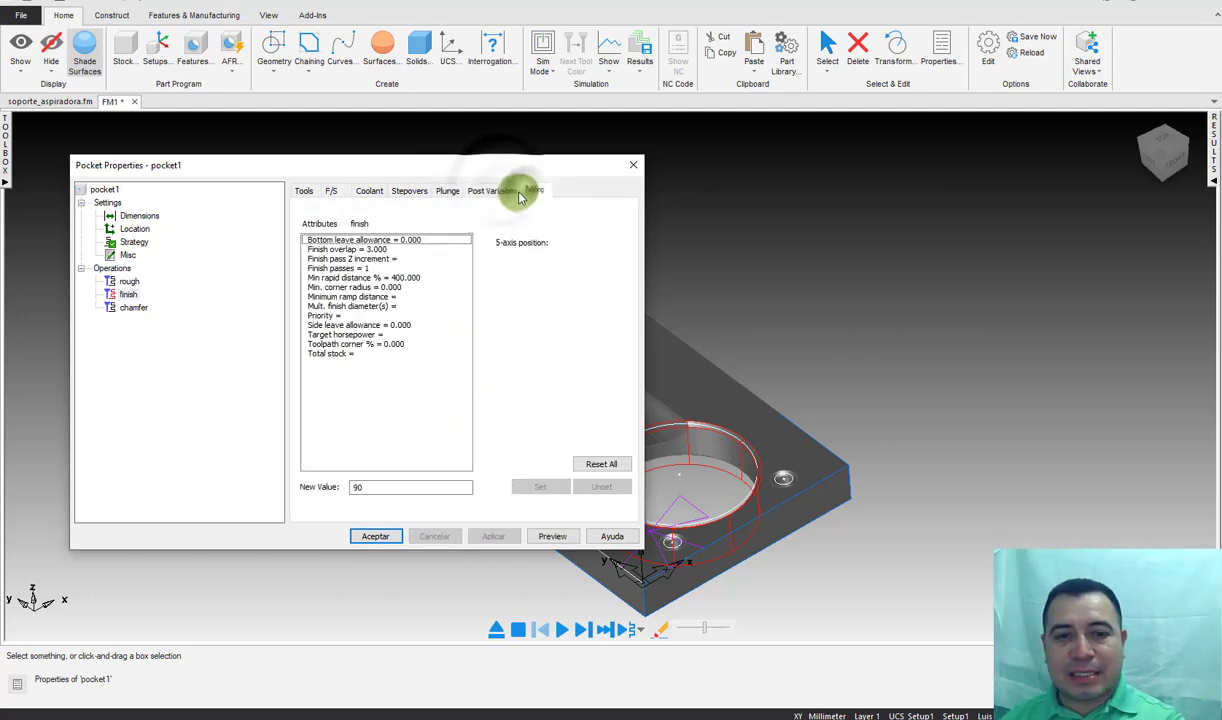
pyautogui.click(385, 258)
pyautogui.write('4')
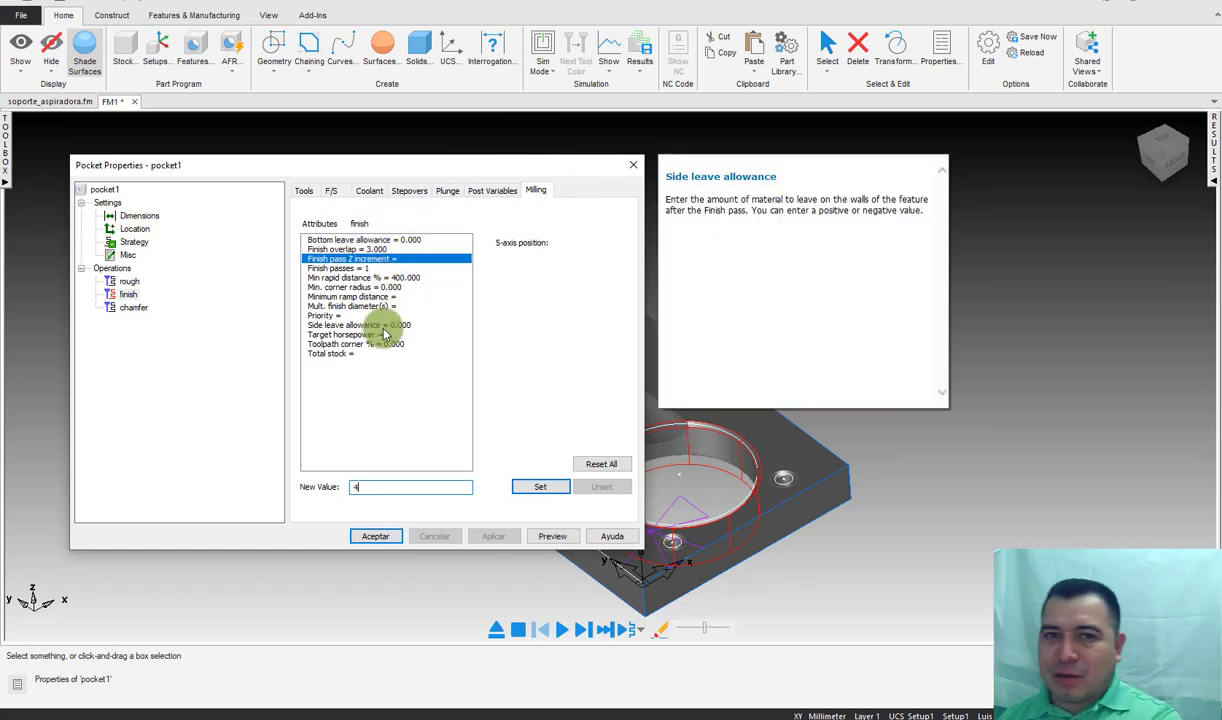
pyautogui.click(487, 533)
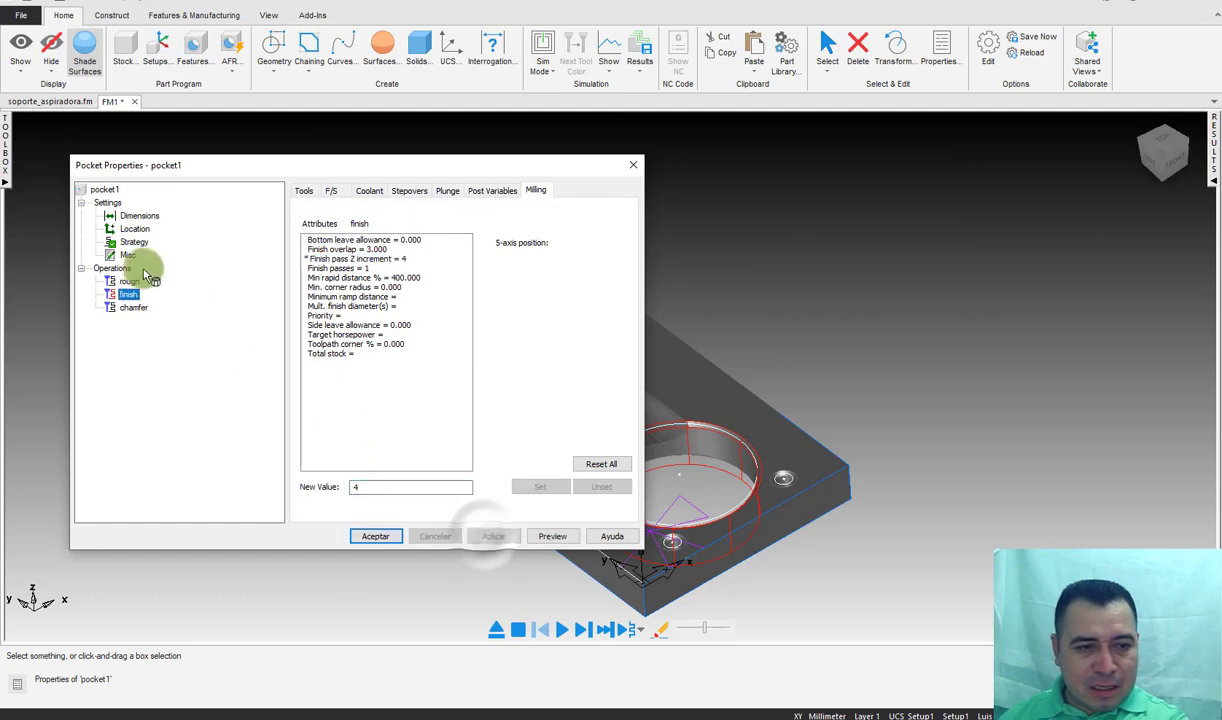
pyautogui.moveTo(145, 274); pyautogui.dragTo(140, 300)
pyautogui.click(129, 282)
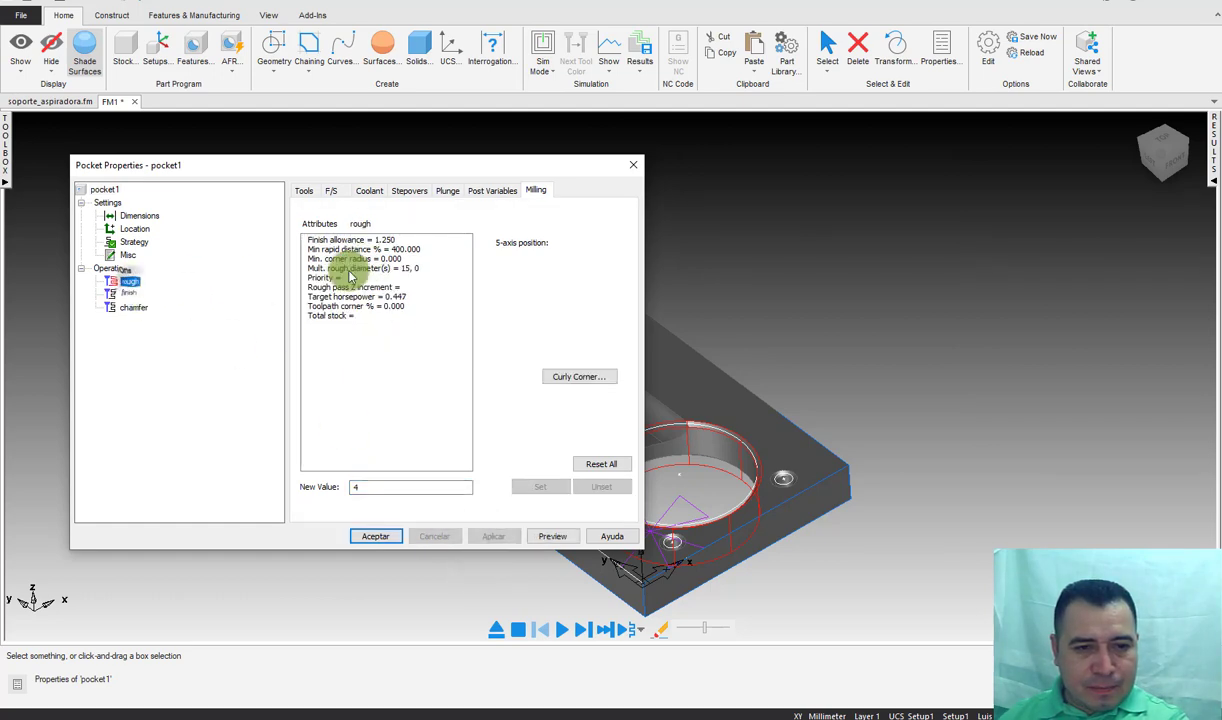
# Step: Enter 10000 RPM and a 600 feed on the rough operation's speeds and feeds
pyautogui.click(404, 240)
pyautogui.write('.5')
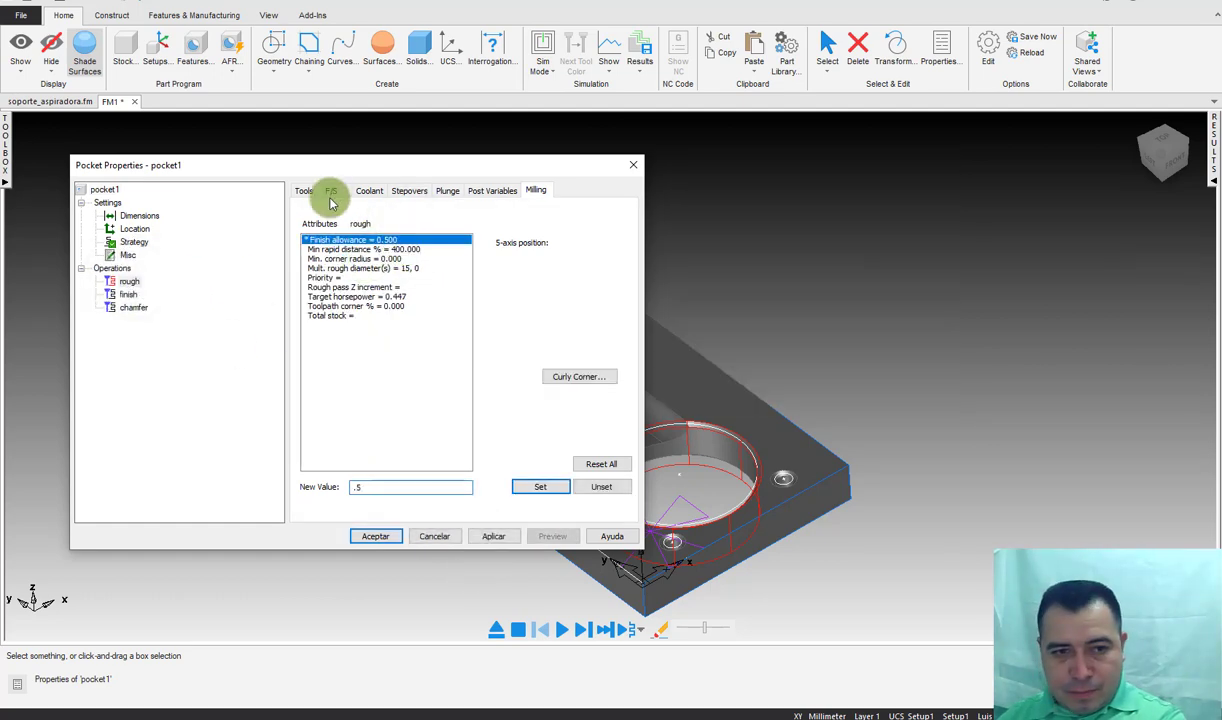
pyautogui.click(331, 190)
pyautogui.write('10000')
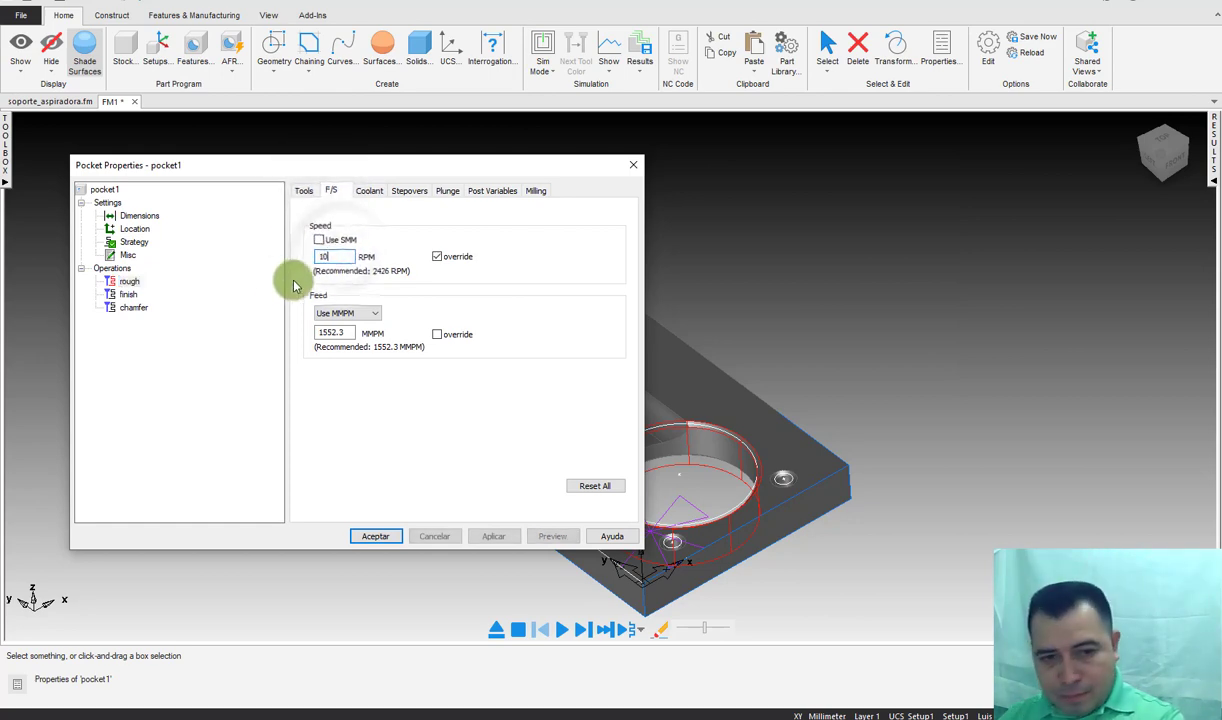
pyautogui.doubleClick(333, 332)
pyautogui.write('60')
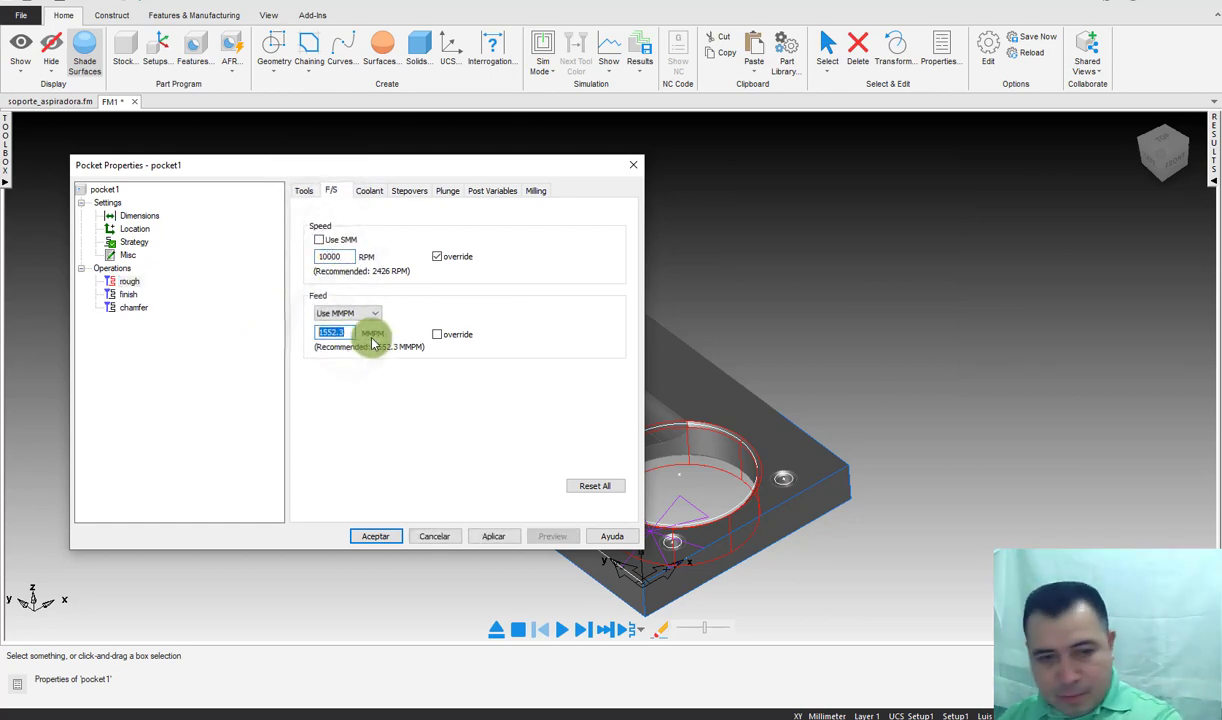
pyautogui.doubleClick(340, 257)
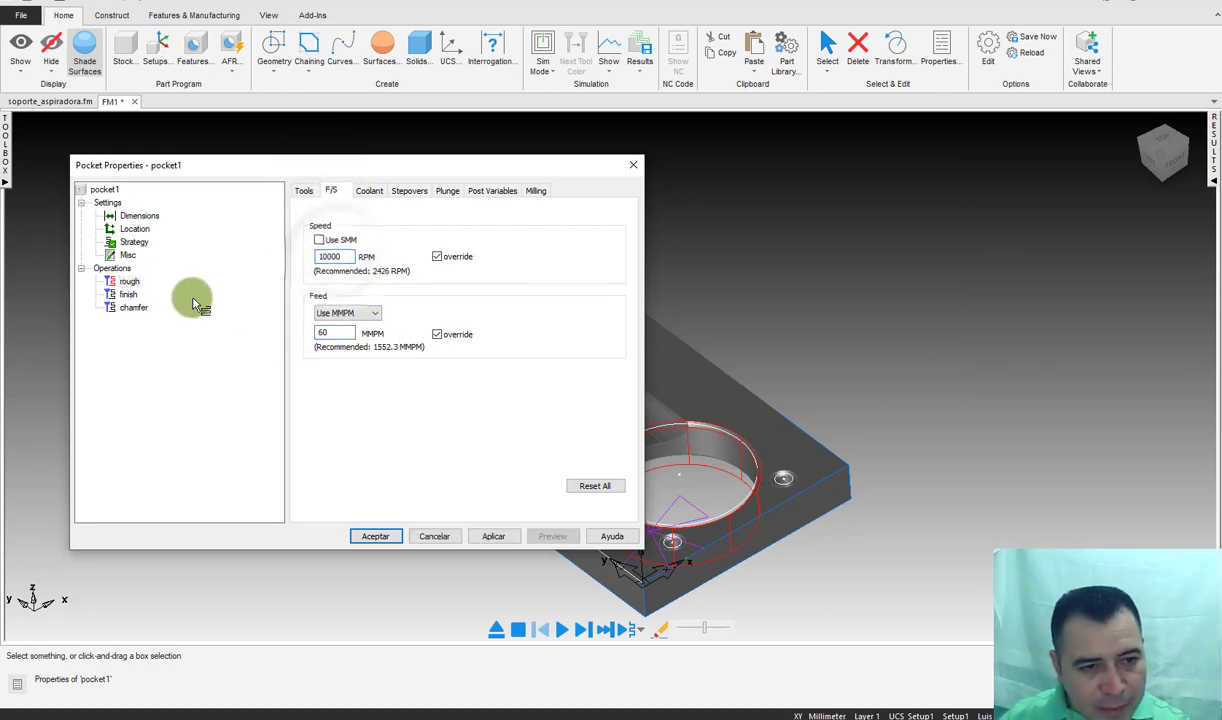
pyautogui.moveTo(128, 282); pyautogui.dragTo(46, 292)
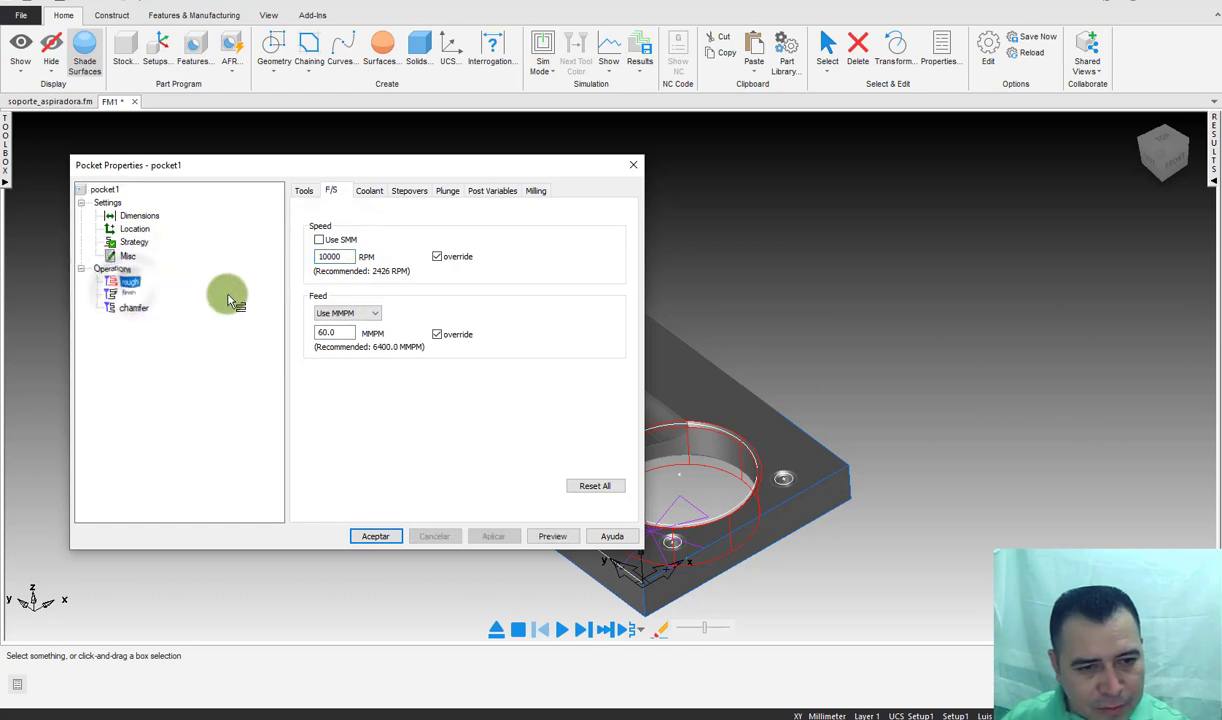
pyautogui.write('600')
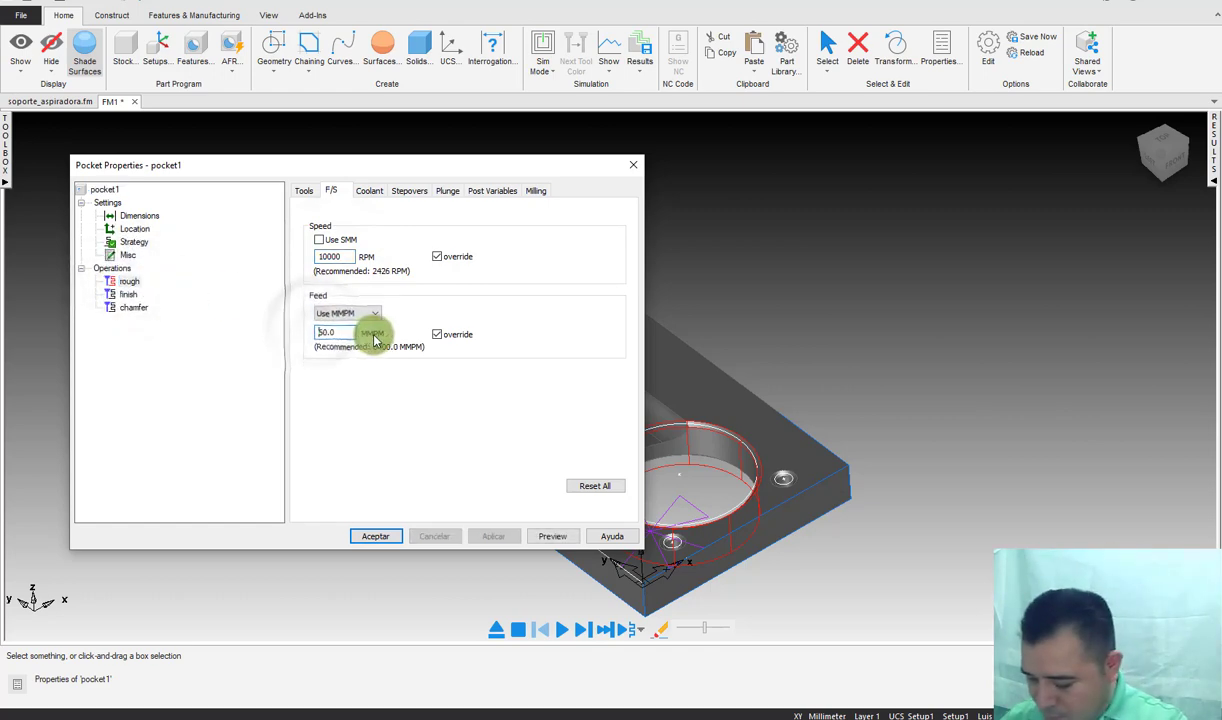
# Step: Review the finish operation's coolant, plunge and milling settings
pyautogui.moveTo(133, 294); pyautogui.dragTo(128, 294)
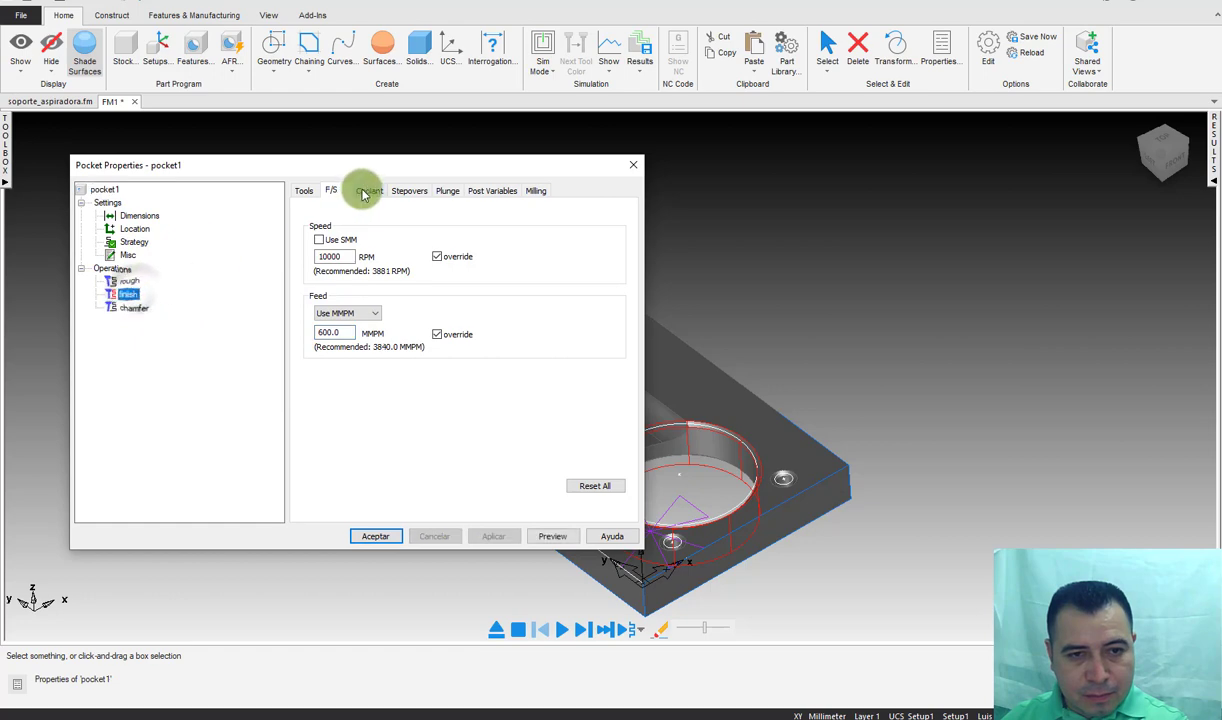
pyautogui.click(369, 190)
pyautogui.click(447, 190)
pyautogui.click(535, 191)
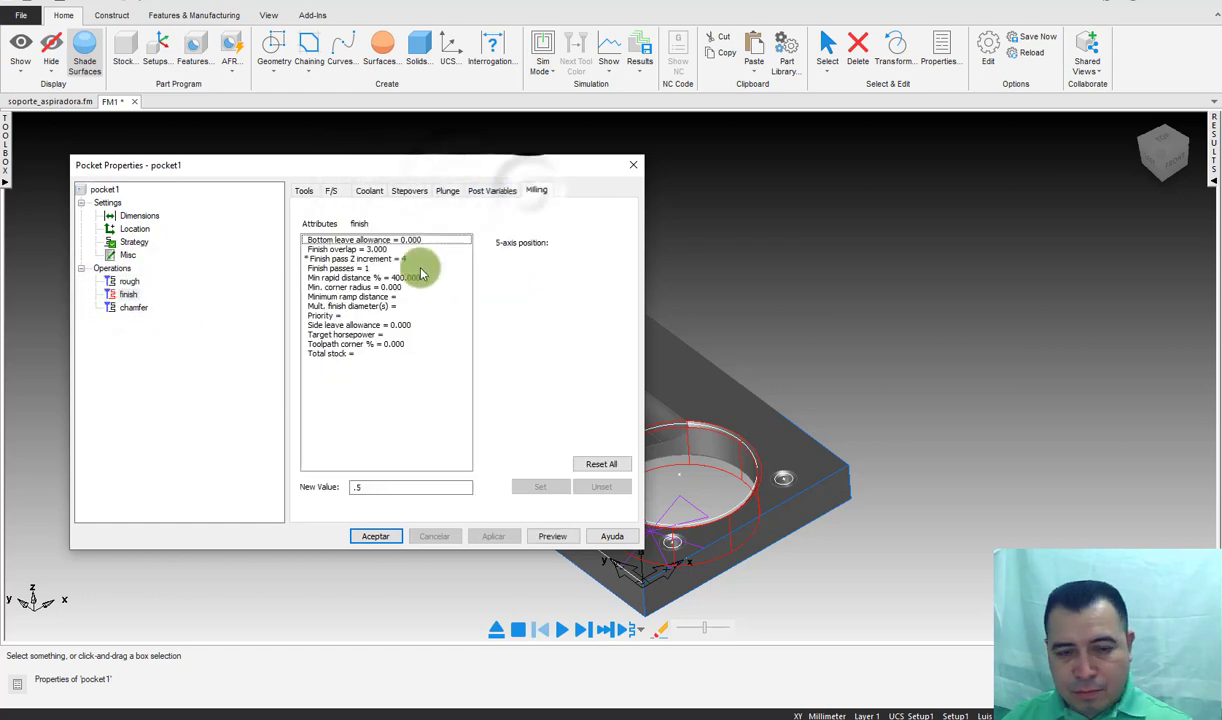
# Step: Set the rough operation's plunge feed override to 60 and maximum ramp angle to 2
pyautogui.click(130, 281)
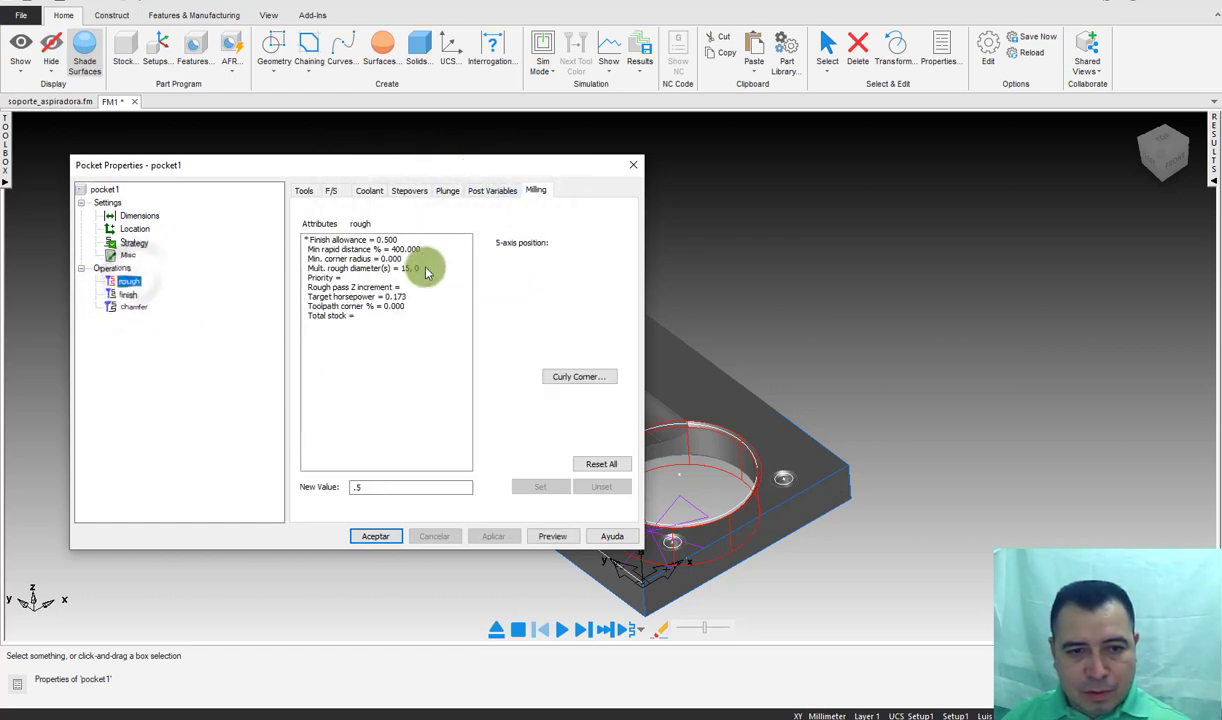
pyautogui.click(409, 190)
pyautogui.click(445, 191)
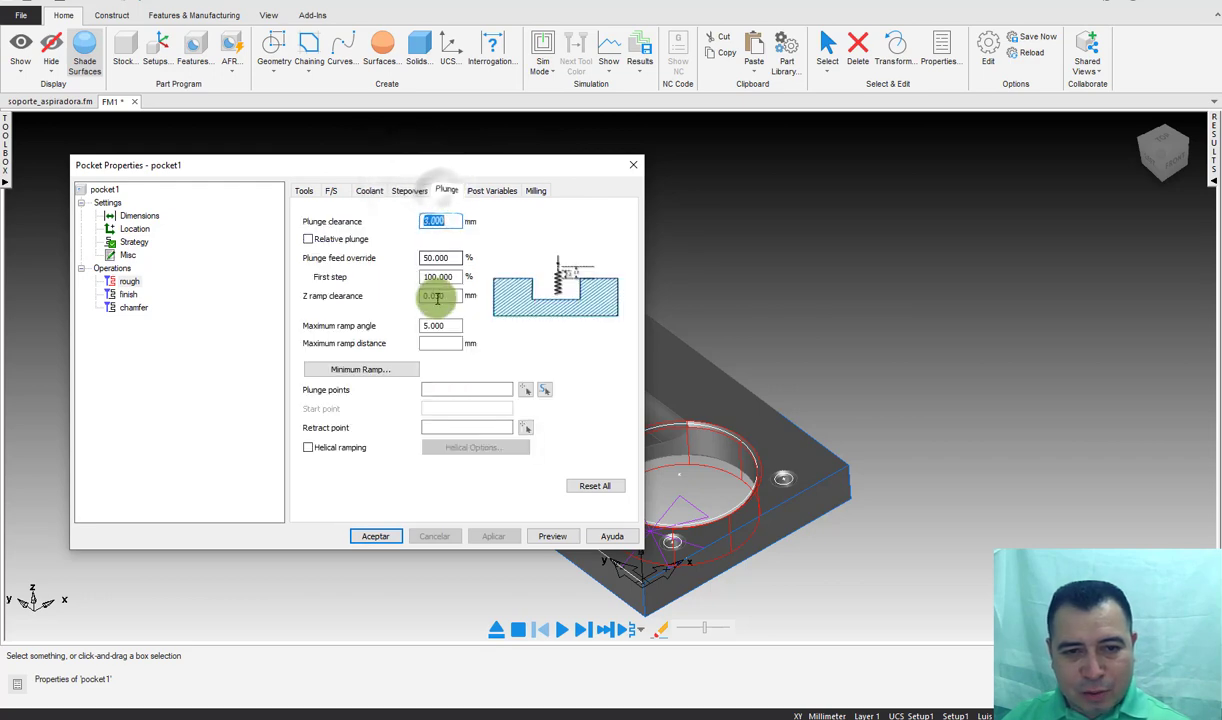
pyautogui.doubleClick(440, 258)
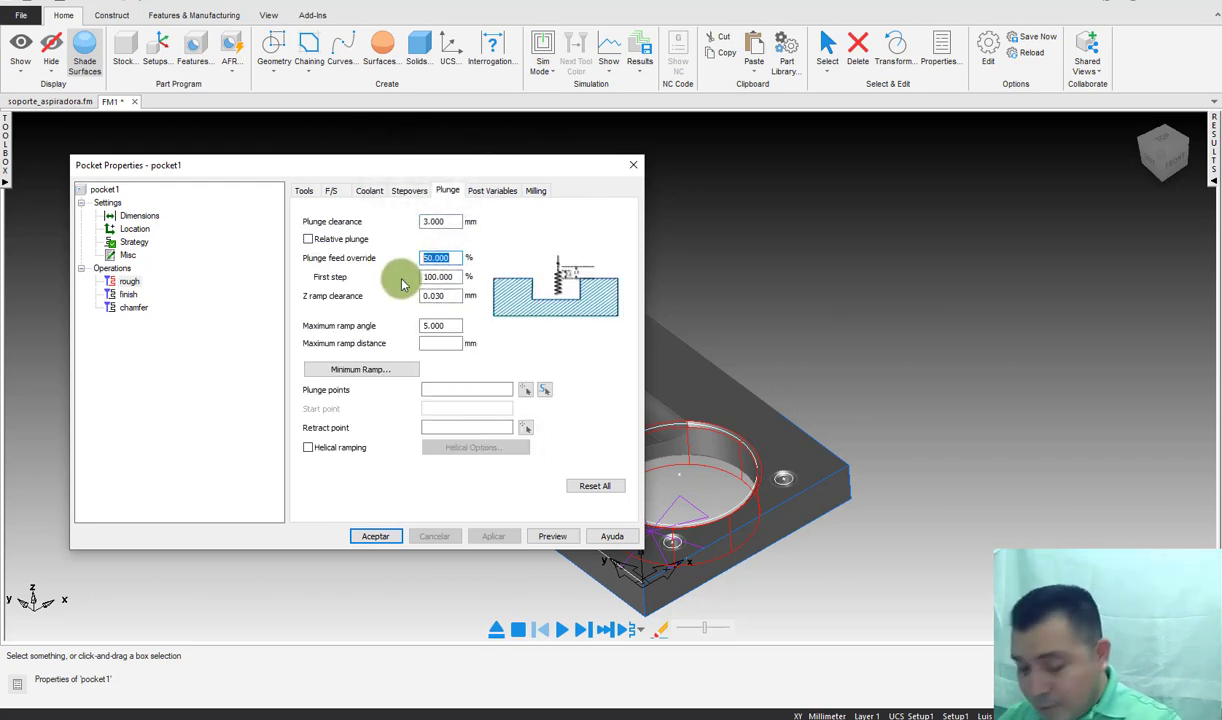
pyautogui.write('60')
pyautogui.doubleClick(438, 326)
pyautogui.write('2')
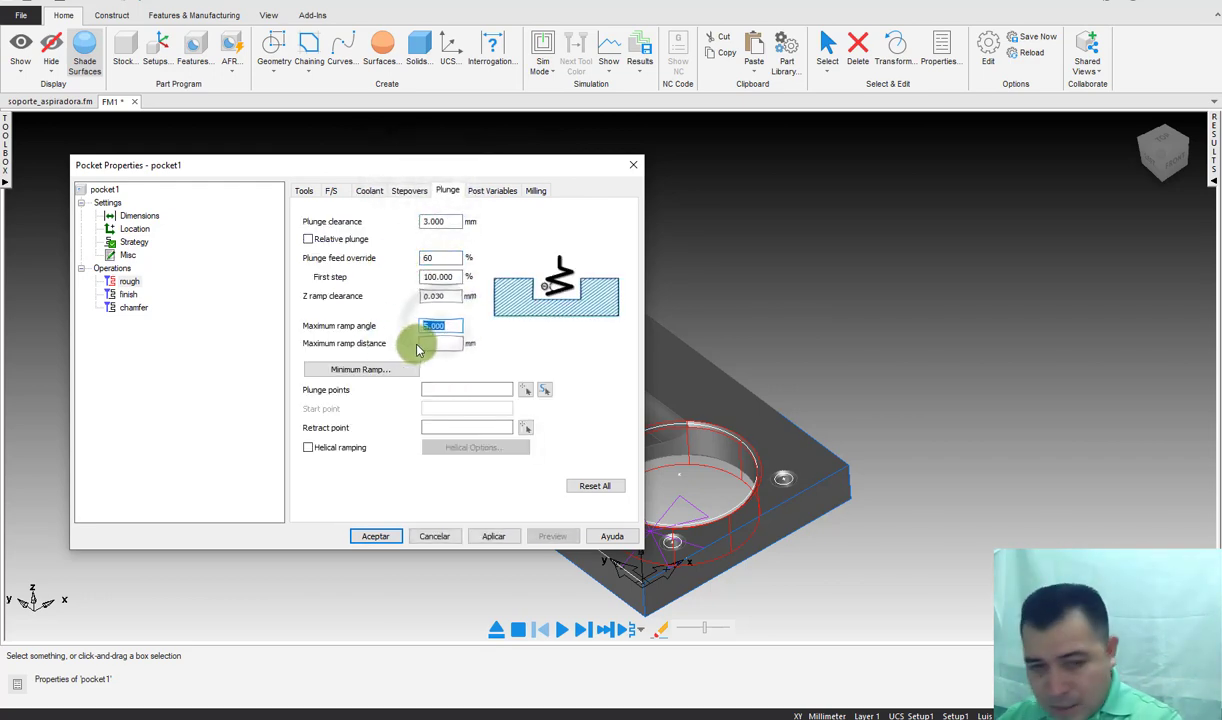
pyautogui.click(493, 535)
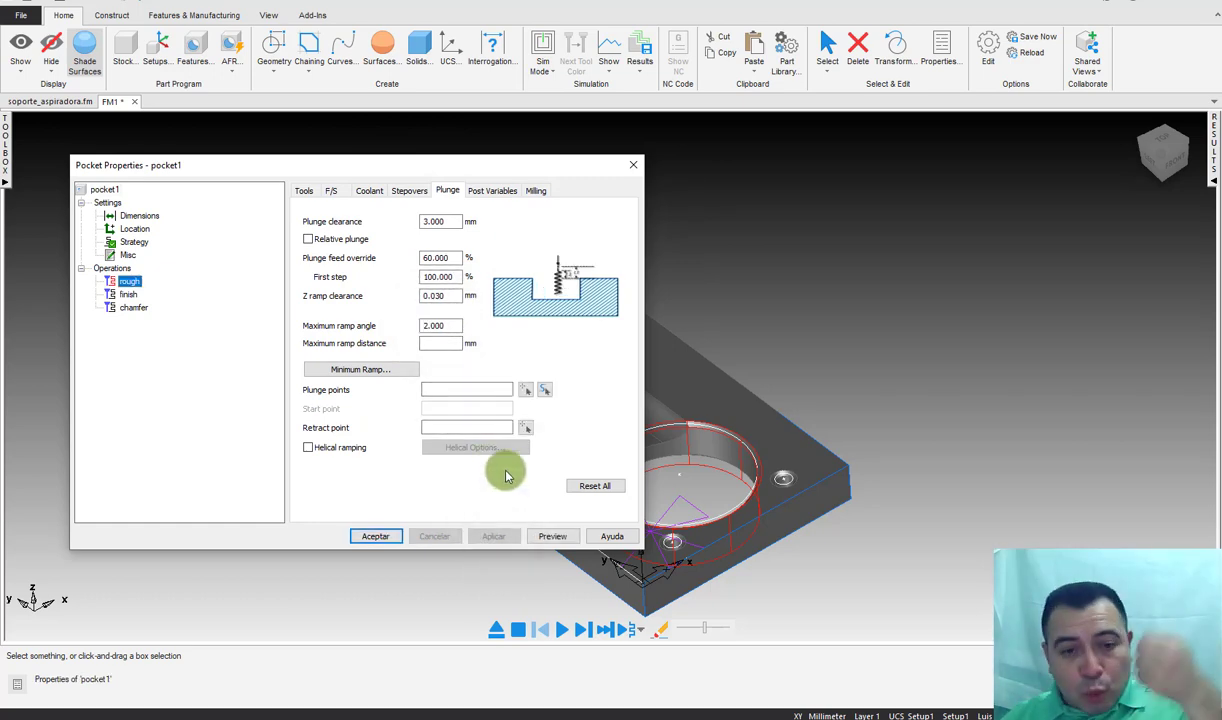
pyautogui.click(535, 190)
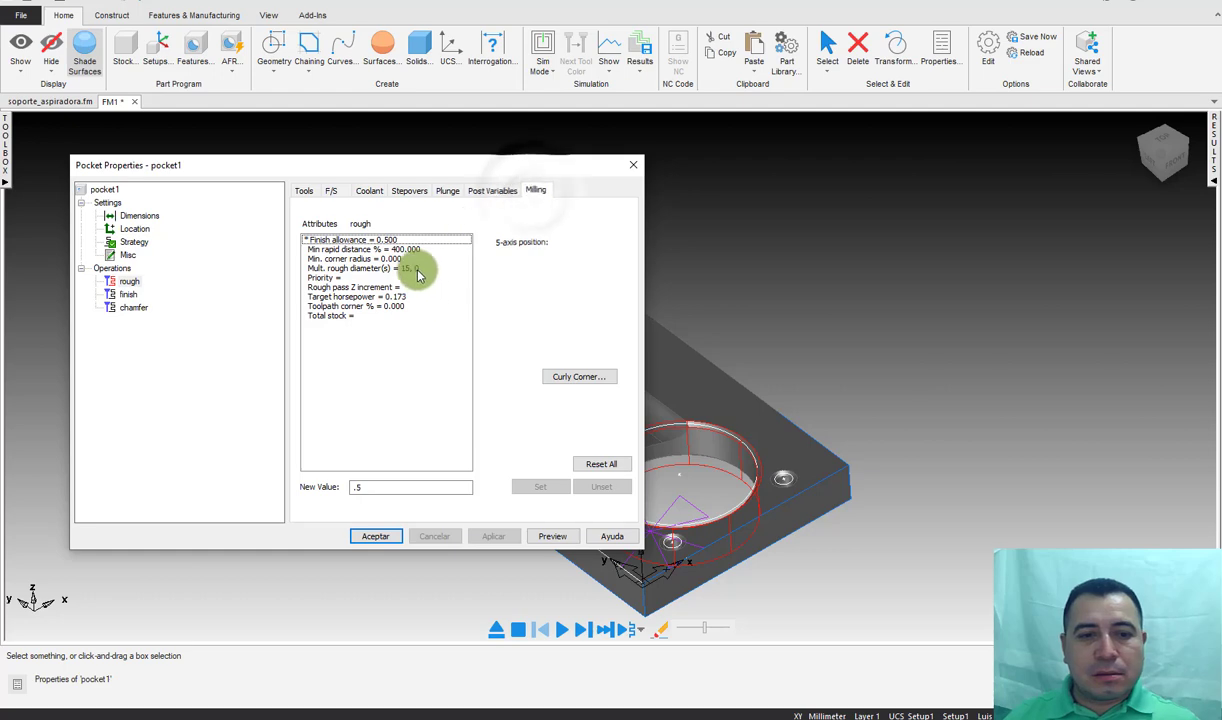
# Step: Give pocket1's chamfer operation the chamfer0312 tool
pyautogui.click(133, 307)
pyautogui.click(303, 190)
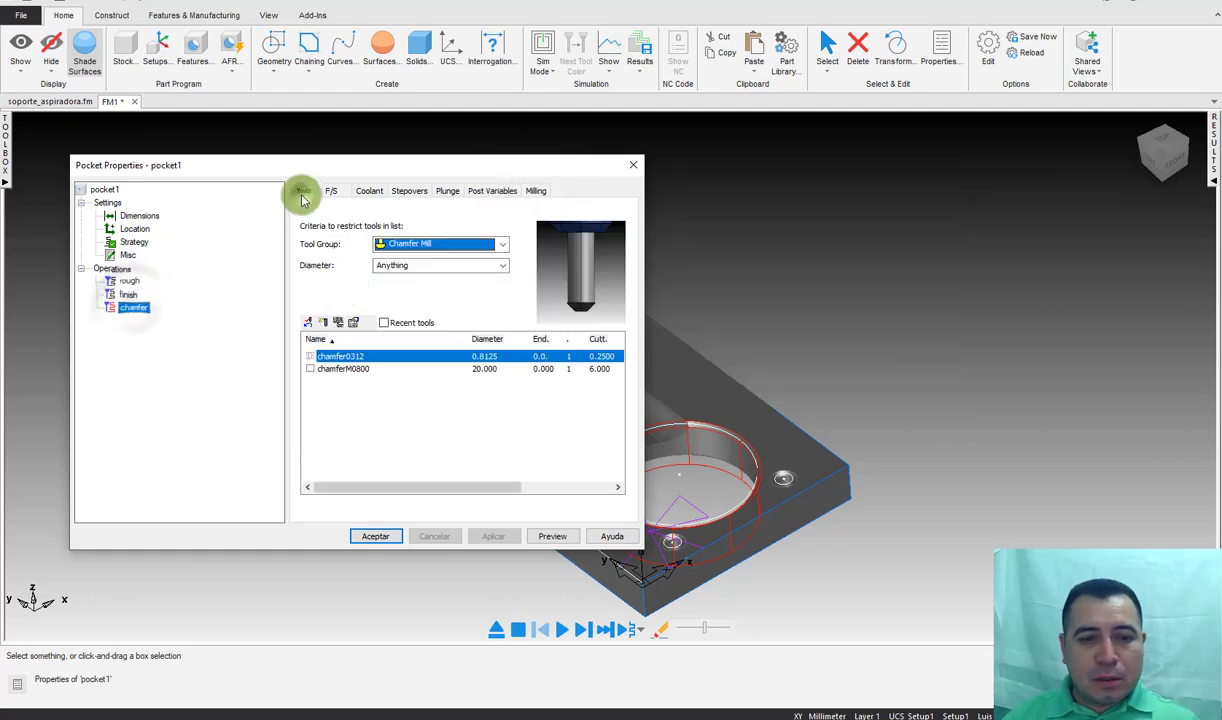
pyautogui.click(310, 356)
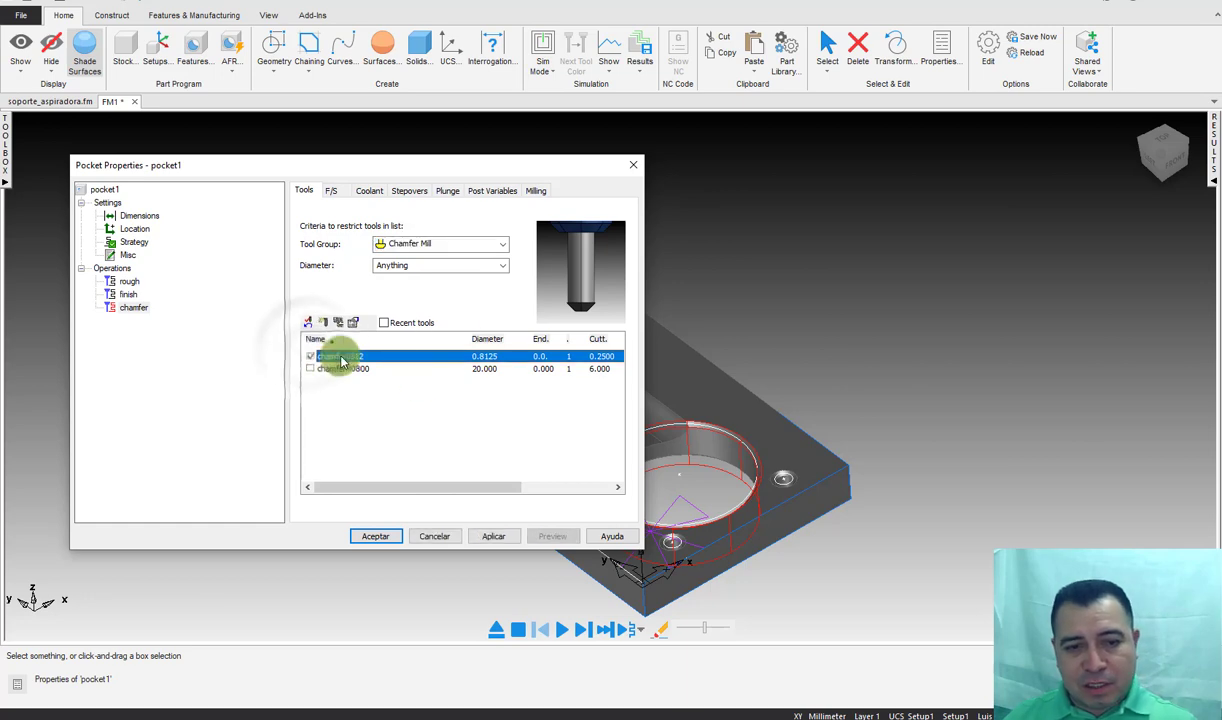
pyautogui.click(333, 190)
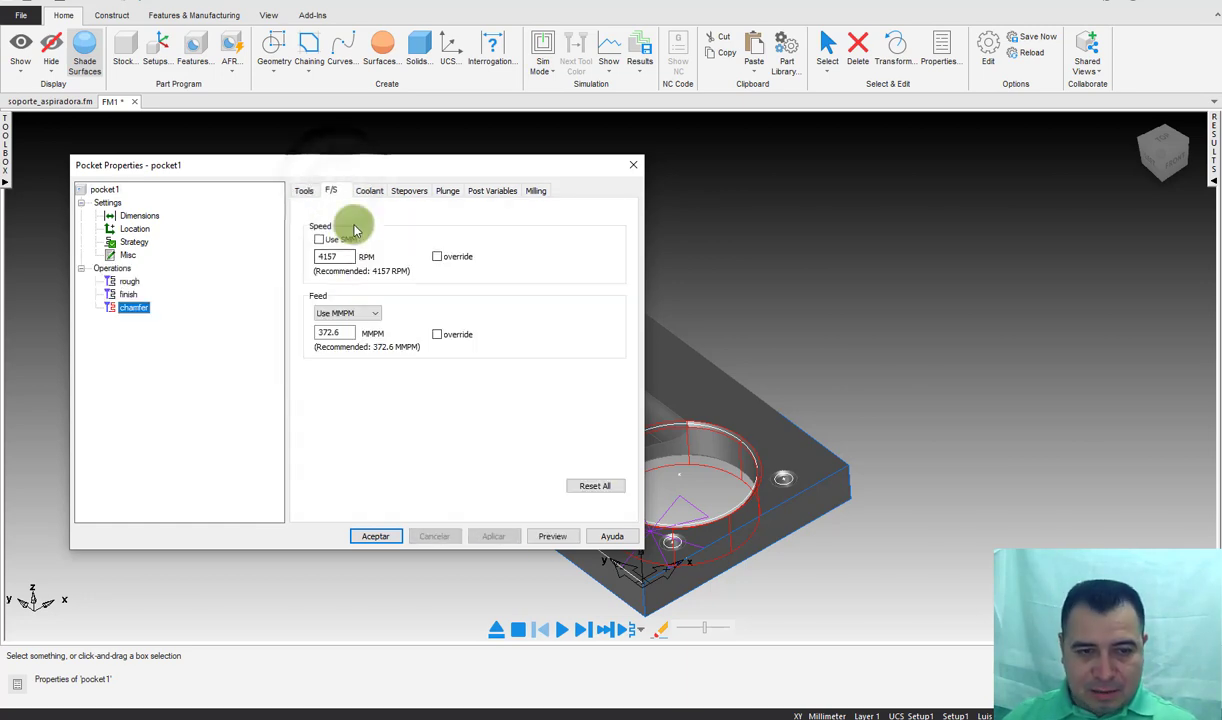
pyautogui.click(305, 192)
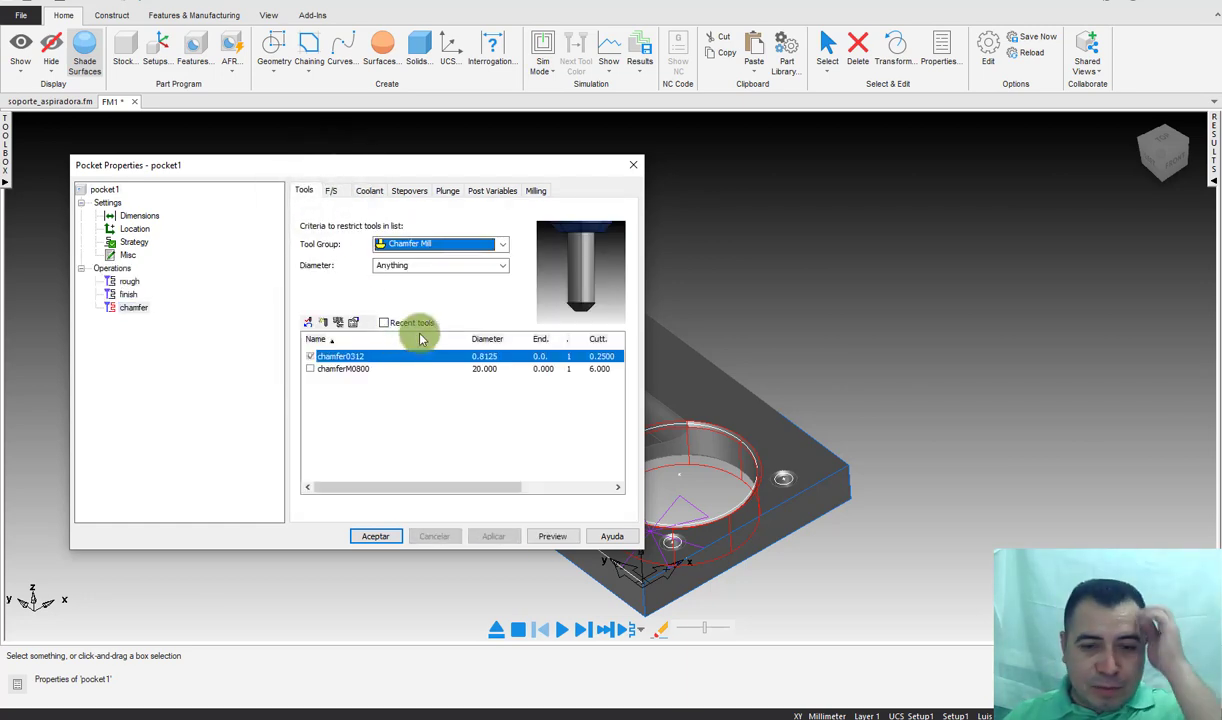
pyautogui.moveTo(578, 292); pyautogui.dragTo(578, 273)
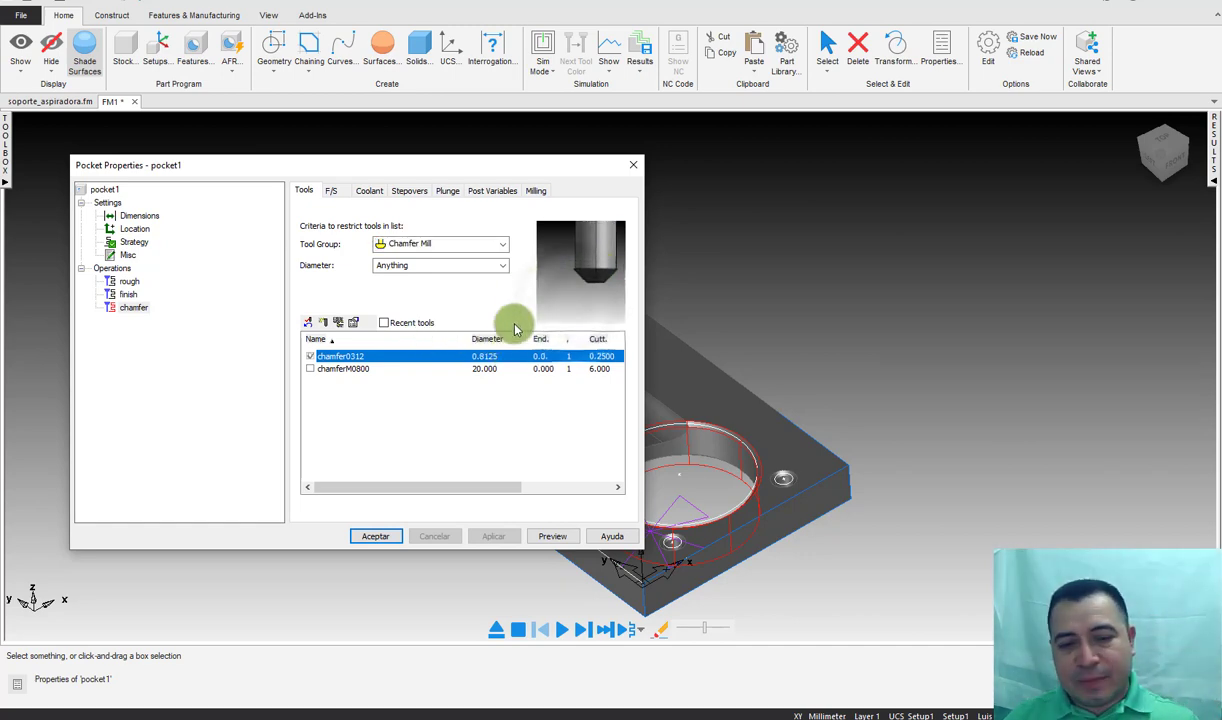
# Step: Override the chamfer operation's spindle speed to 8000 RPM
pyautogui.click(331, 190)
pyautogui.doubleClick(352, 259)
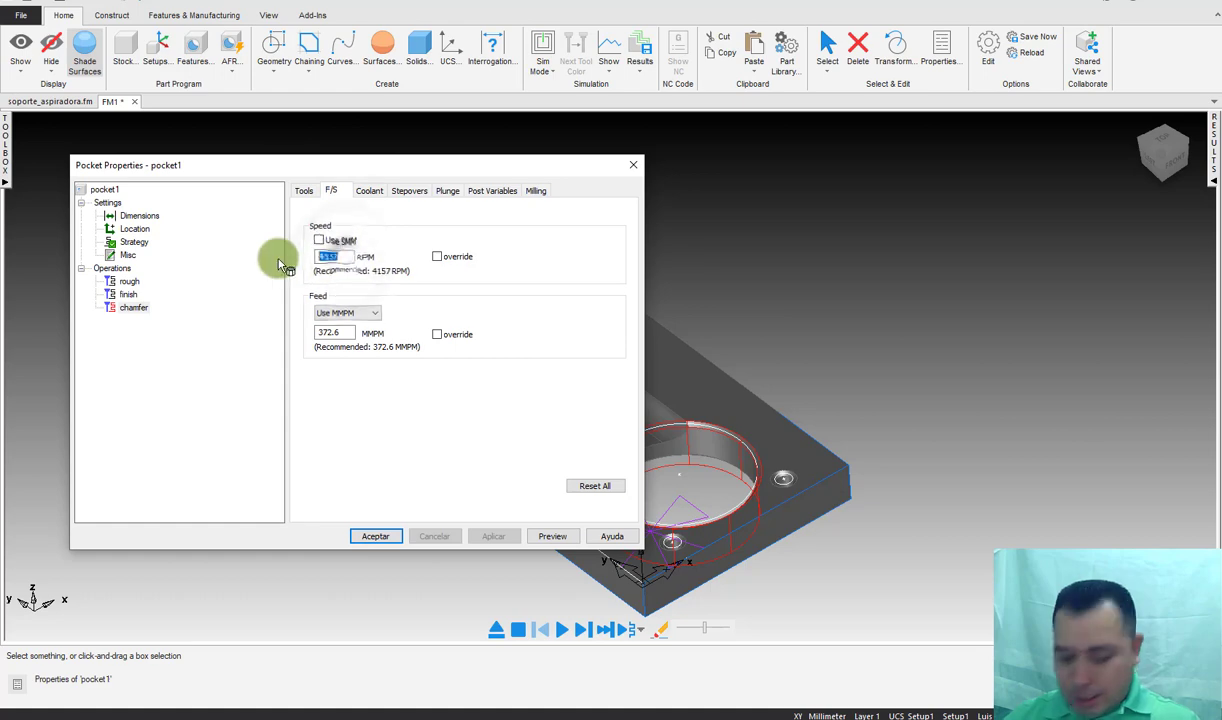
pyautogui.write('8000')
pyautogui.press('Tab')
pyautogui.write('1000')
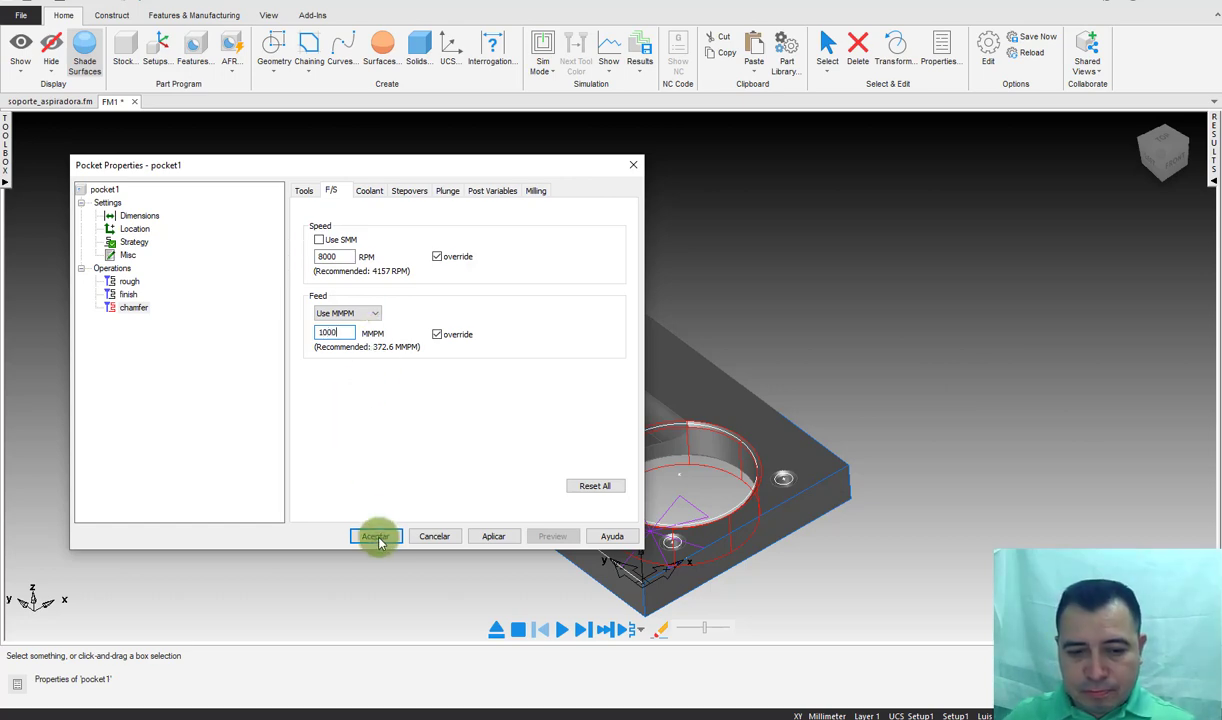
# Step: Accept pocket1's settings, simulate the part briefly, then stop and zoom in on it
pyautogui.click(378, 541)
pyautogui.click(545, 50)
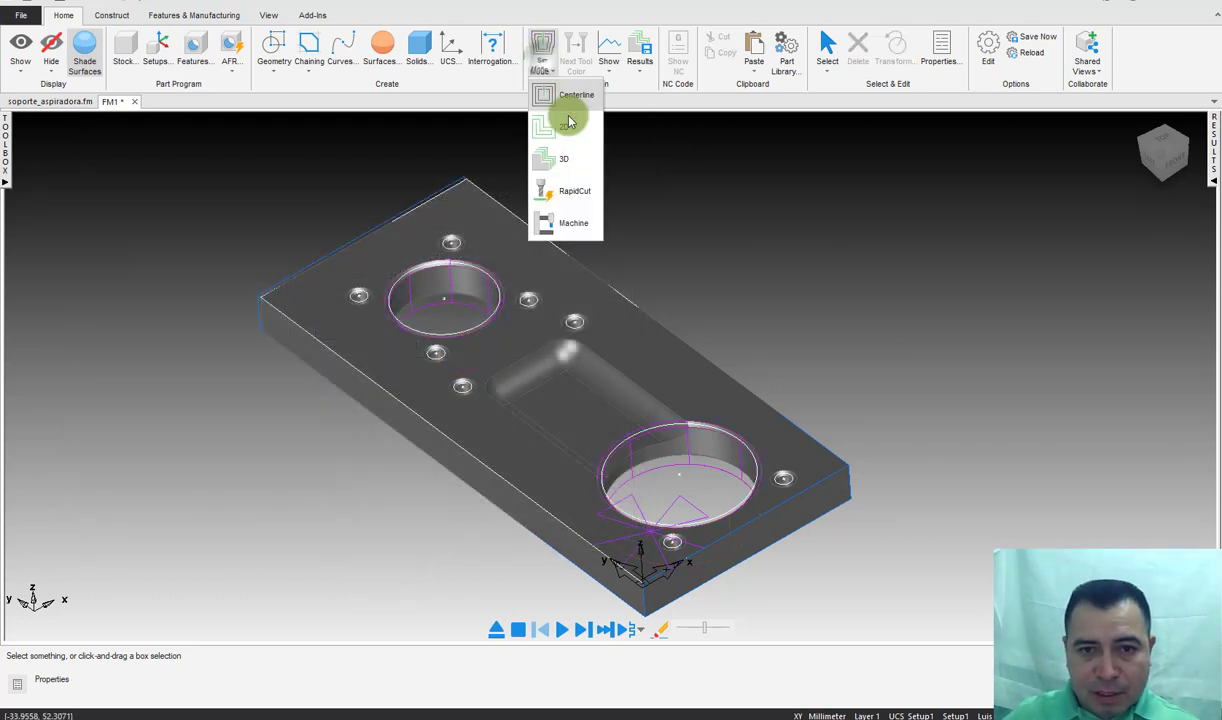
pyautogui.click(563, 155)
pyautogui.click(562, 629)
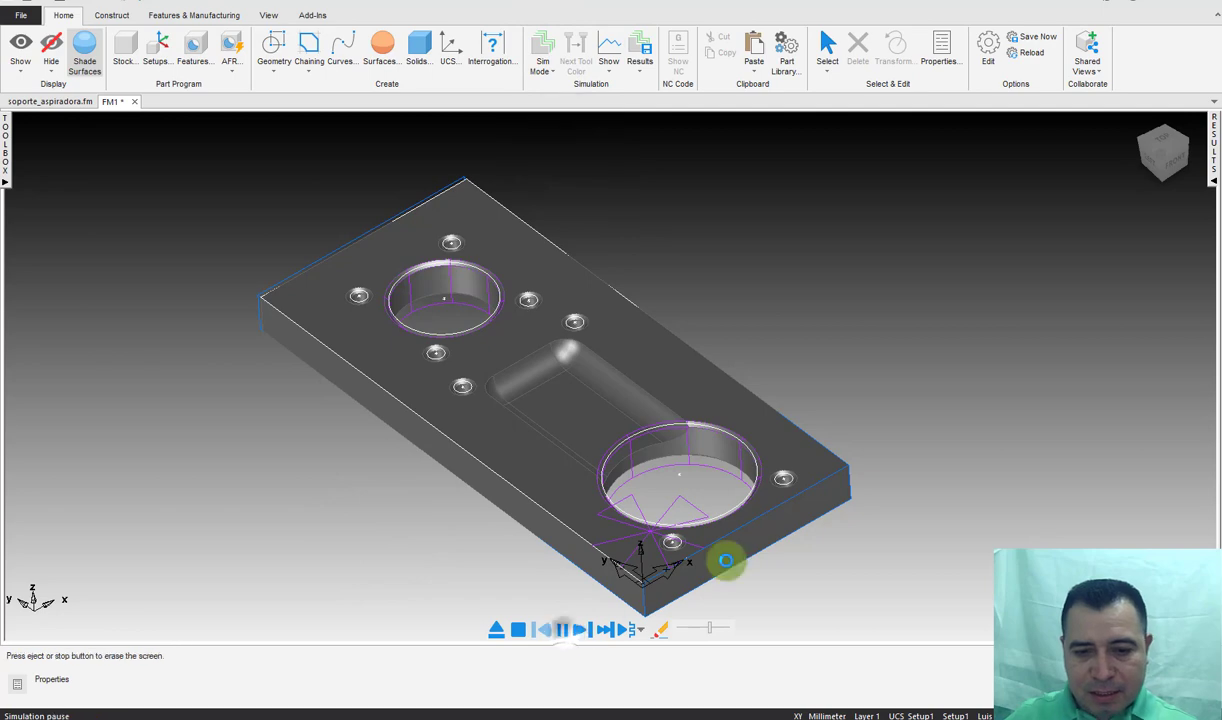
pyautogui.click(518, 629)
pyautogui.scroll(3, 440, 528)
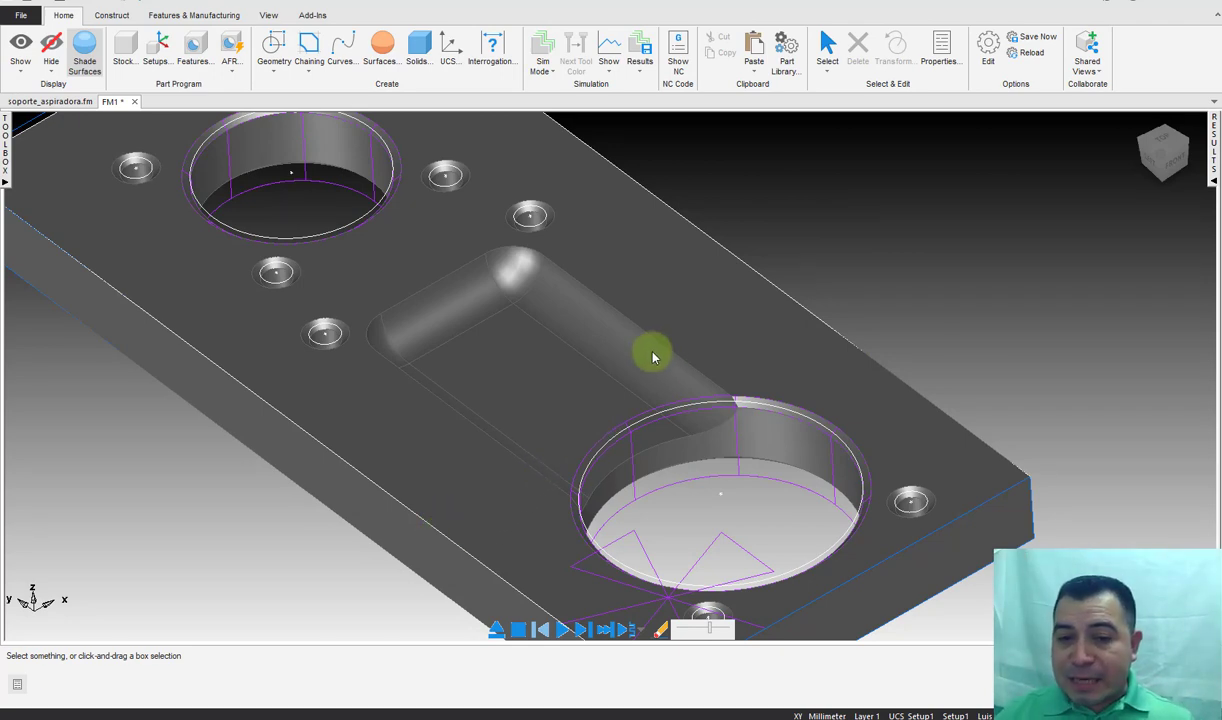
pyautogui.click(605, 330)
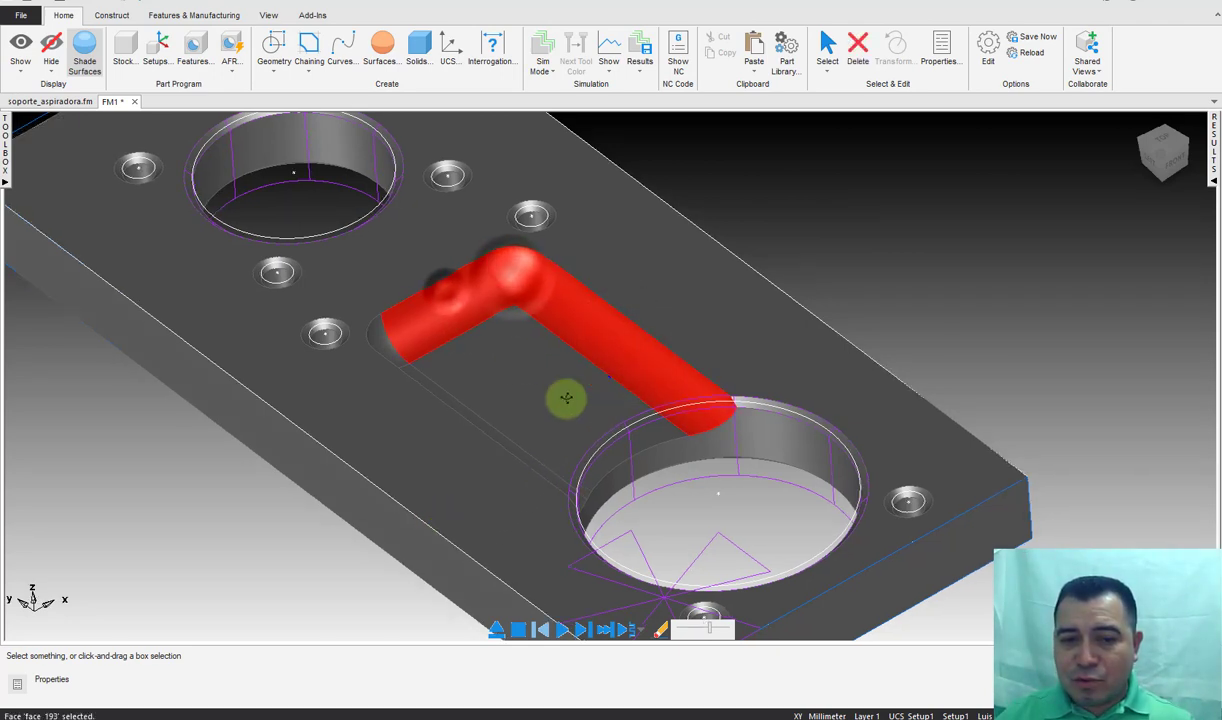
pyautogui.moveTo(566, 398)
pyautogui.mouseDown(button='middle')
pyautogui.moveTo(453, 338)
pyautogui.moveTo(475, 377)
pyautogui.moveTo(470, 437)
pyautogui.moveTo(730, 332)
pyautogui.mouseUp(button='middle')
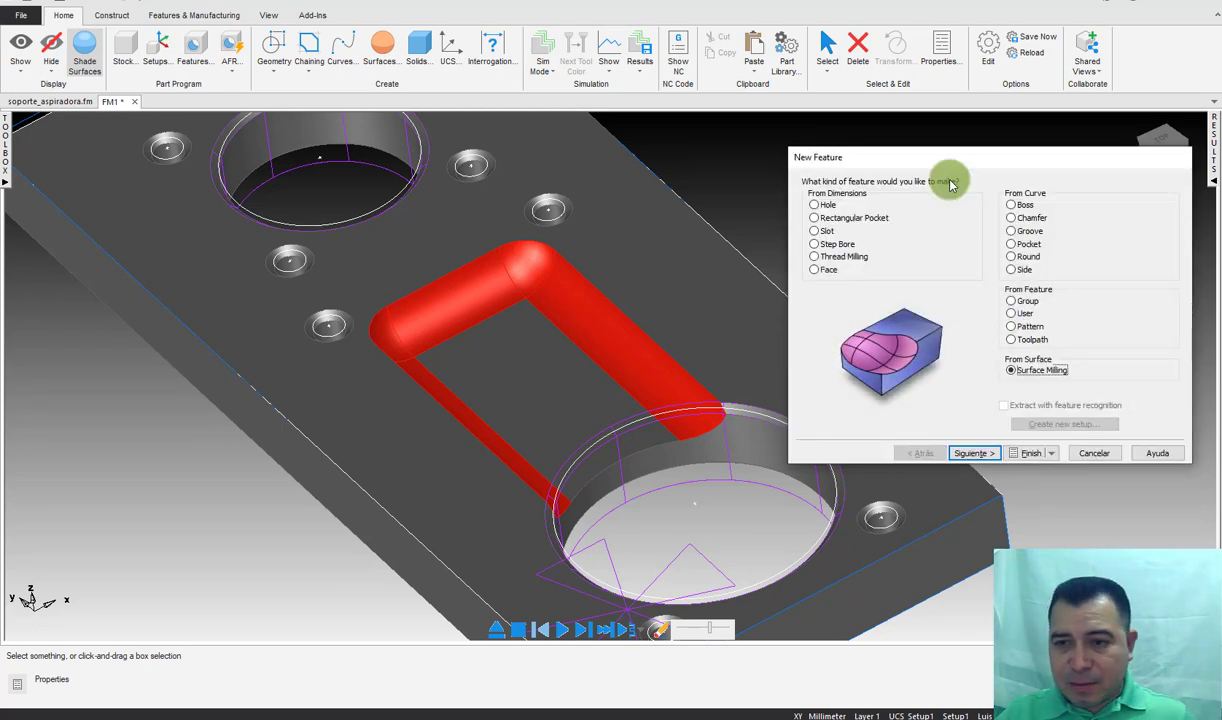
pyautogui.moveTo(947, 157); pyautogui.dragTo(890, 88)
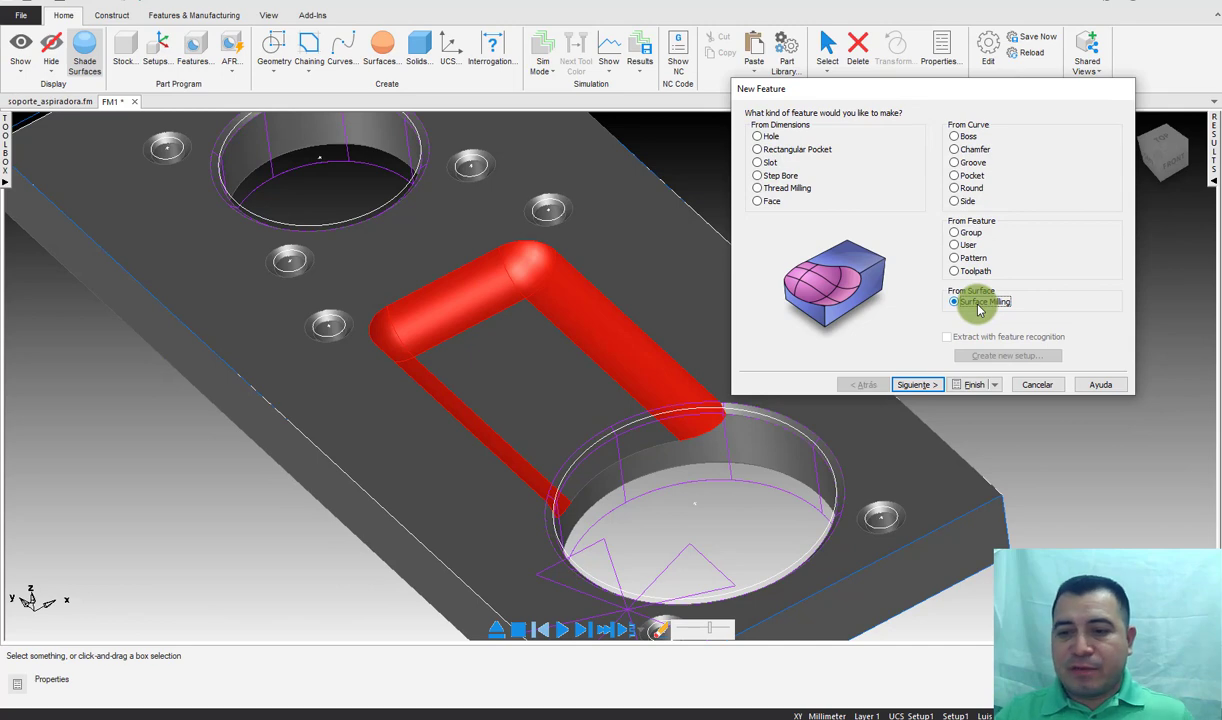
pyautogui.click(965, 202)
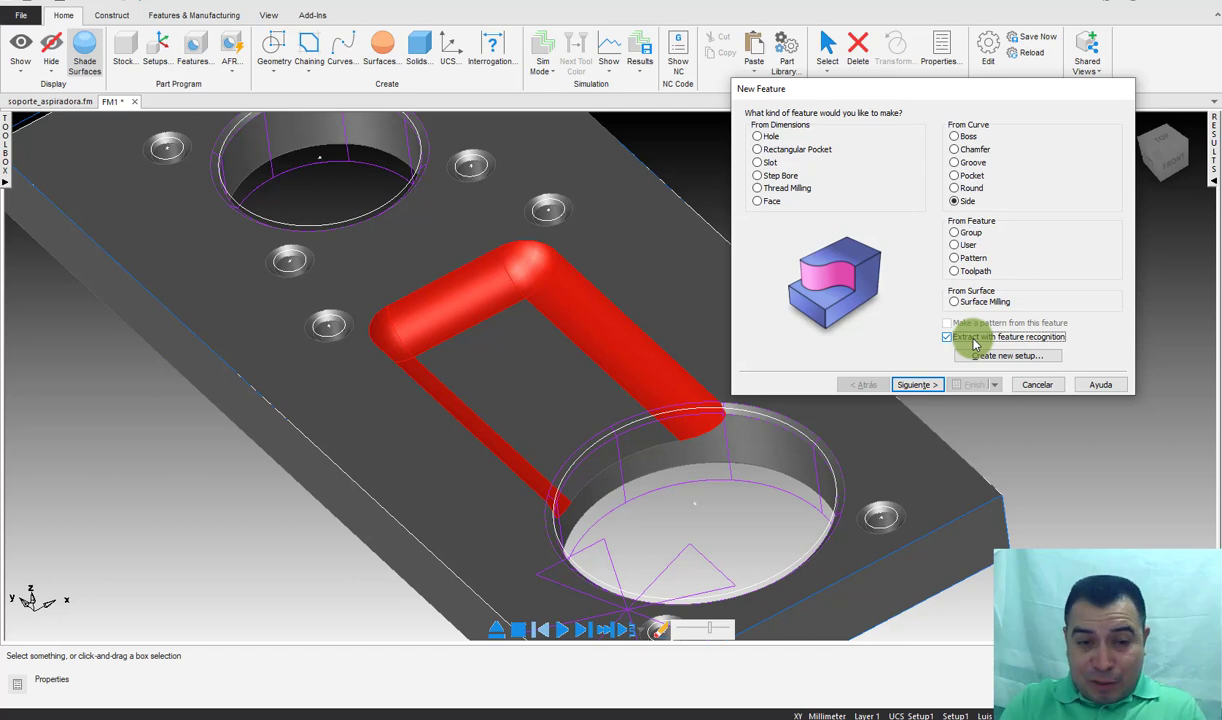
pyautogui.click(914, 384)
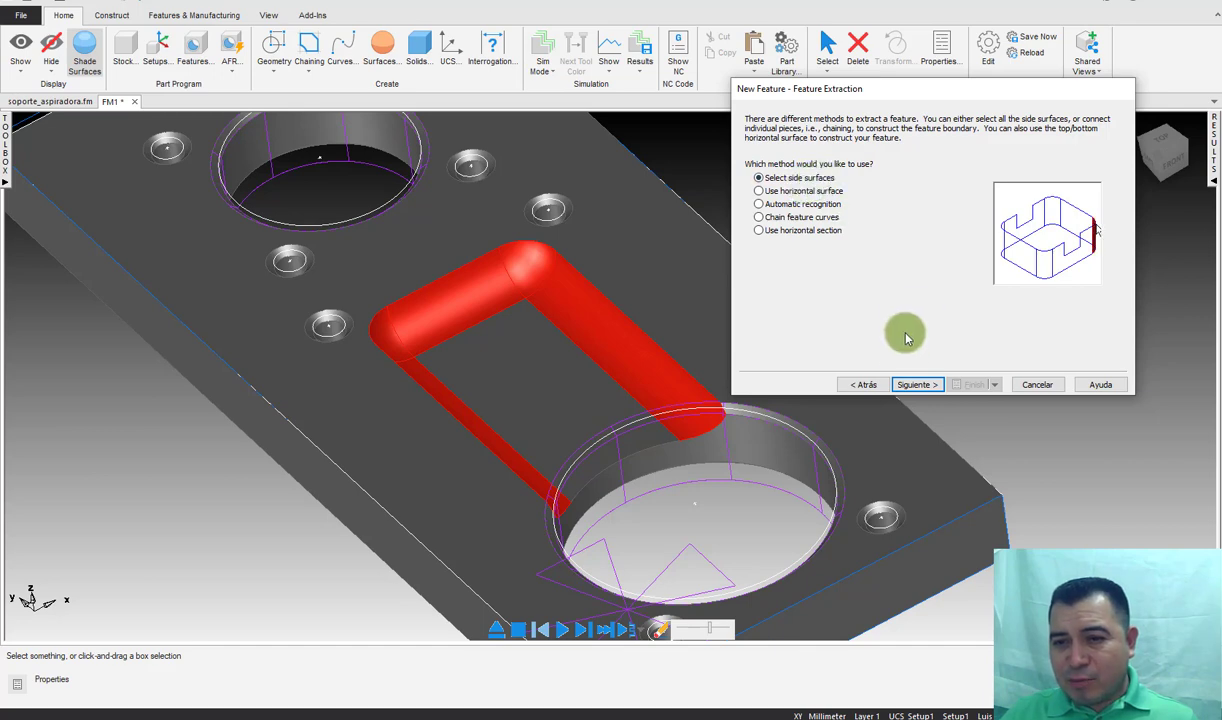
pyautogui.click(918, 386)
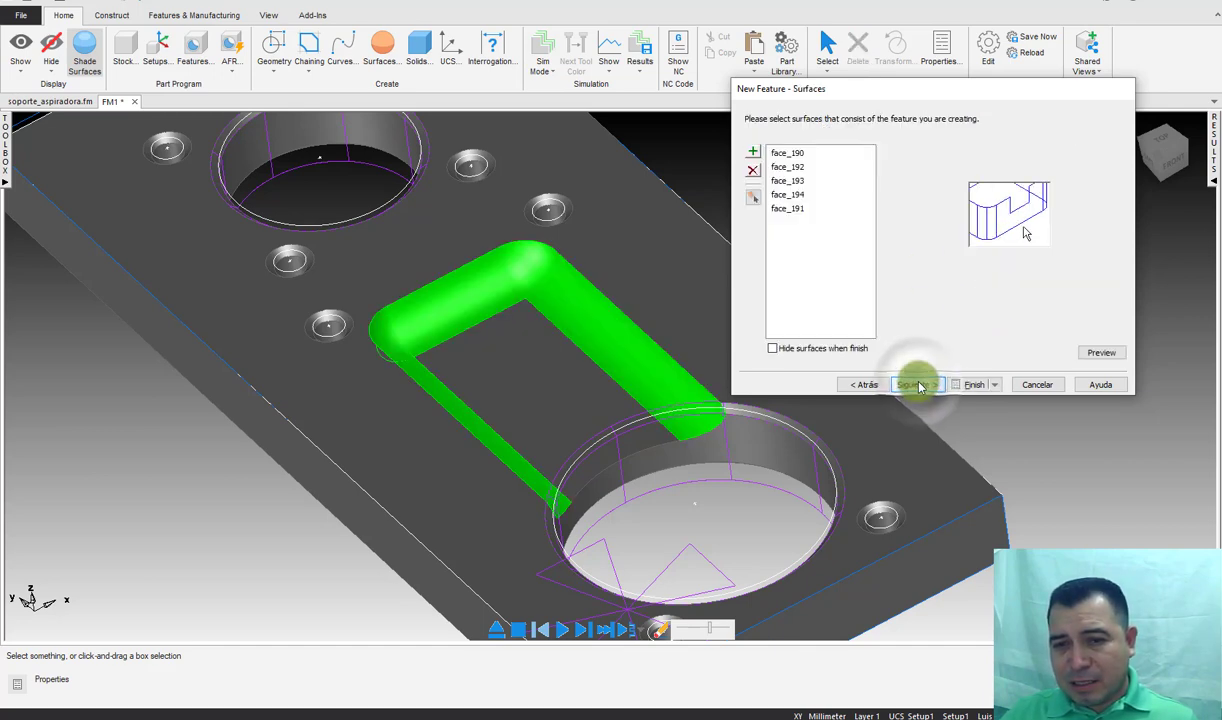
pyautogui.click(930, 388)
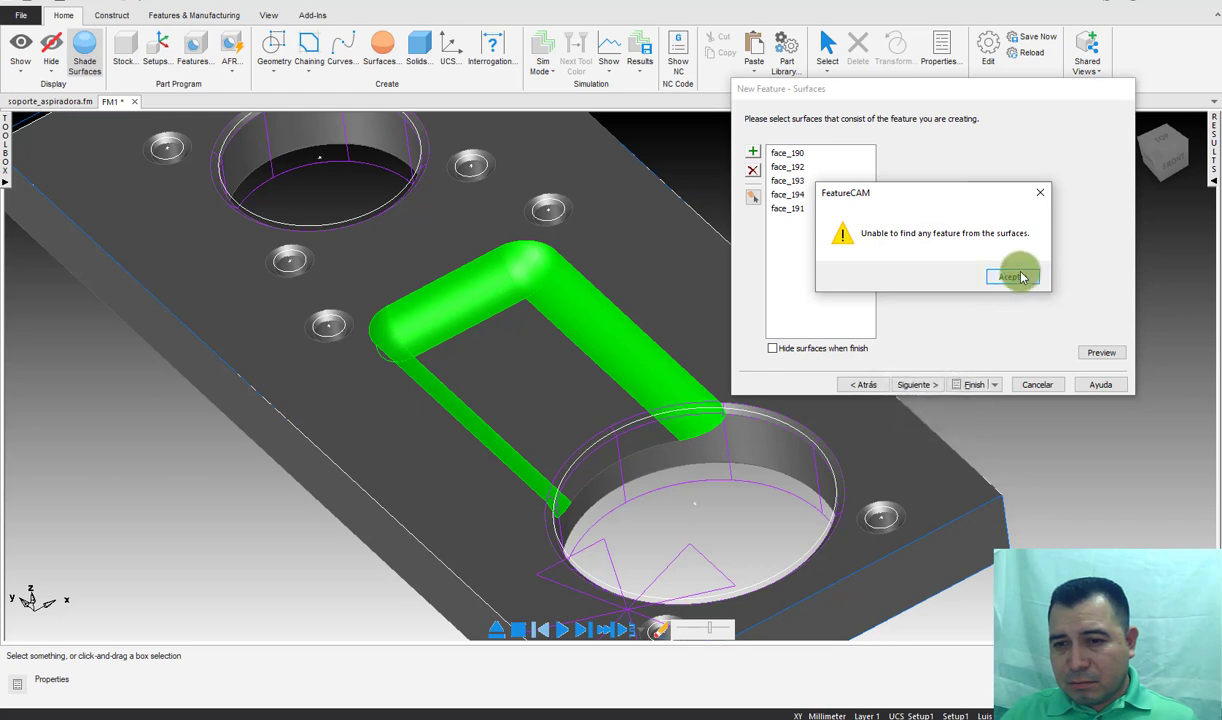
pyautogui.click(1020, 277)
pyautogui.click(918, 385)
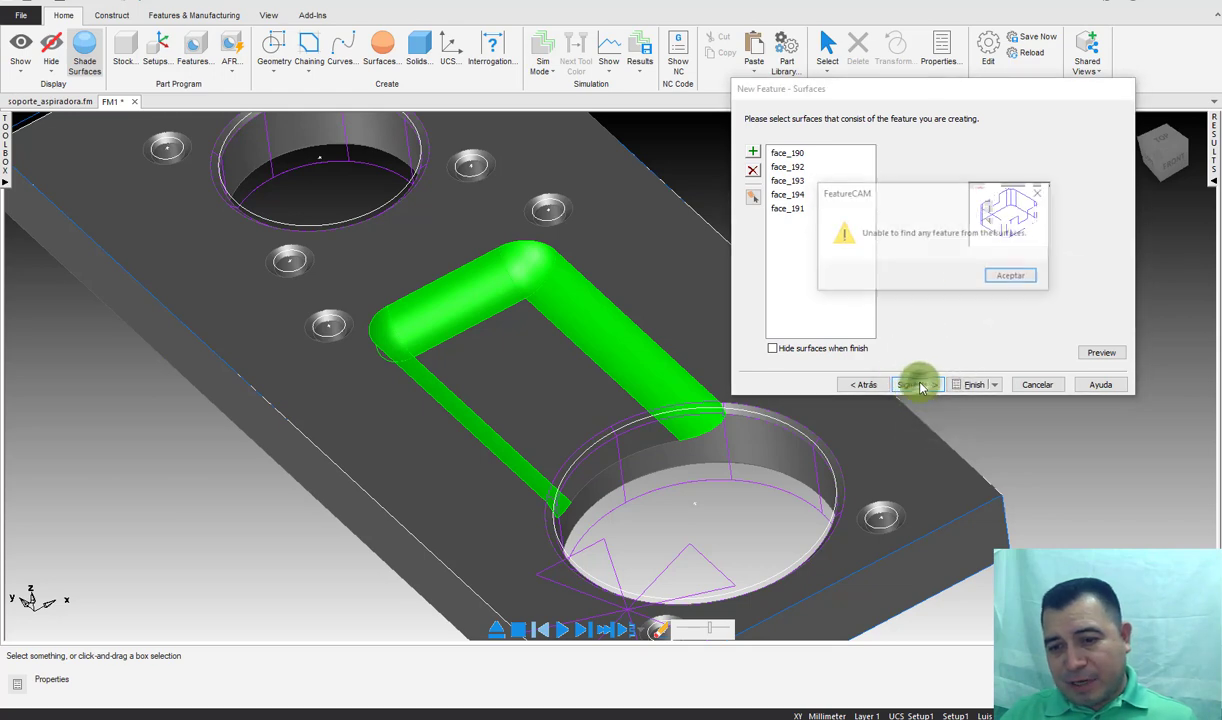
pyautogui.click(1013, 279)
pyautogui.click(1034, 384)
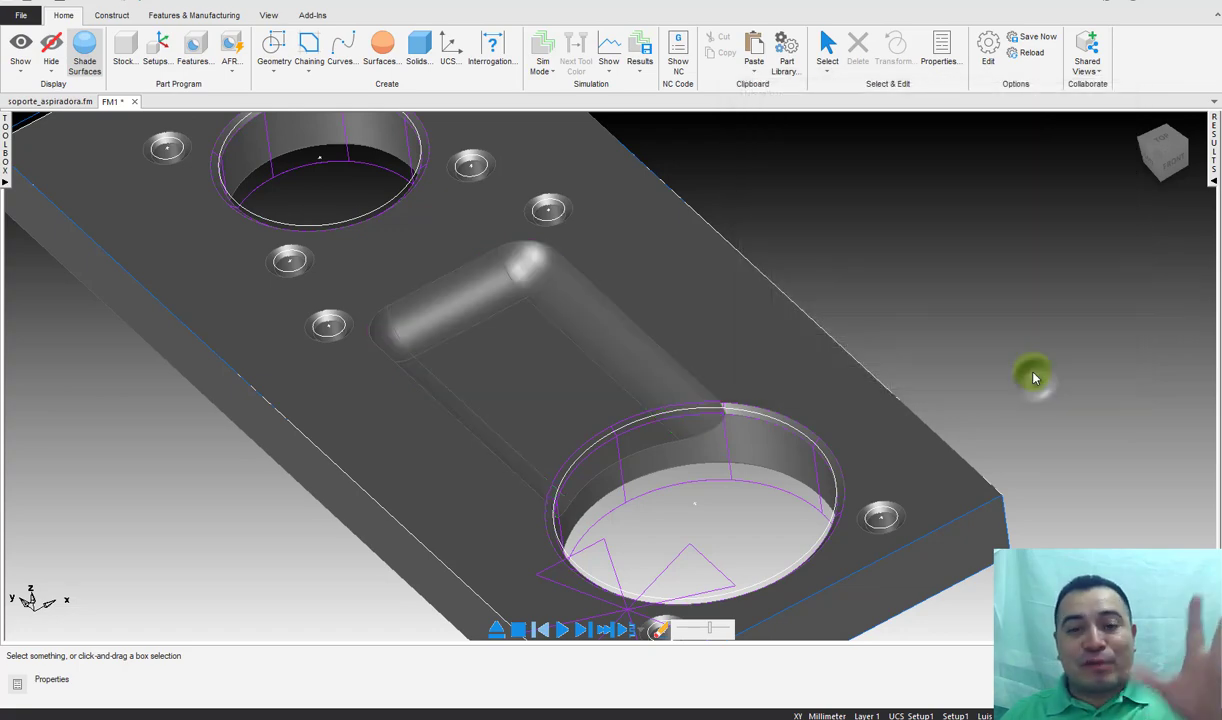
# Step: Start constructing a curve from surface edges beside the part
pyautogui.click(980, 322)
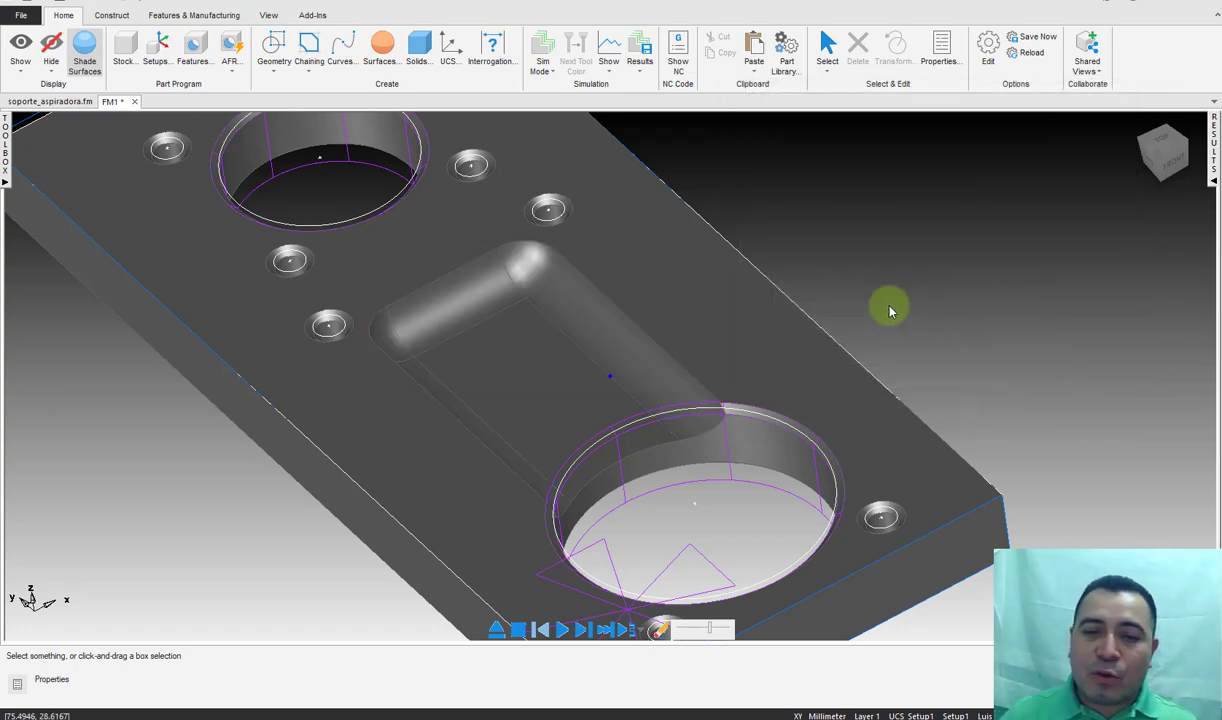
pyautogui.moveTo(890, 311); pyautogui.dragTo(918, 319, button='middle')
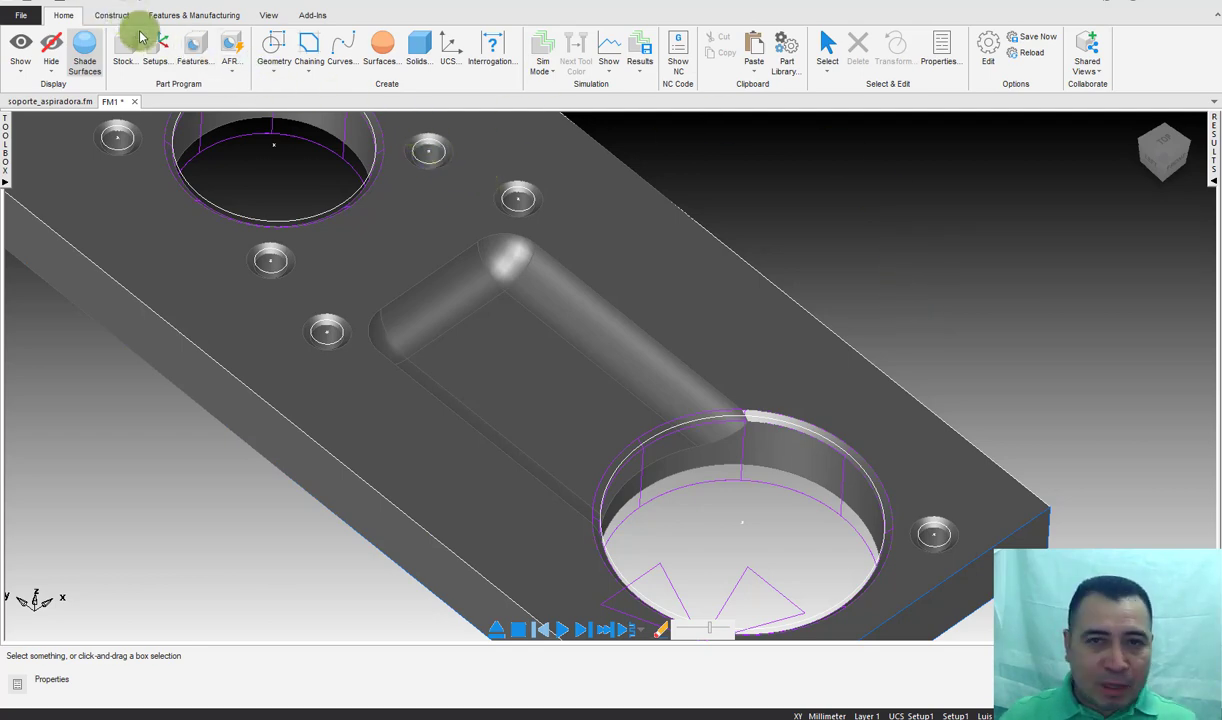
pyautogui.click(110, 14)
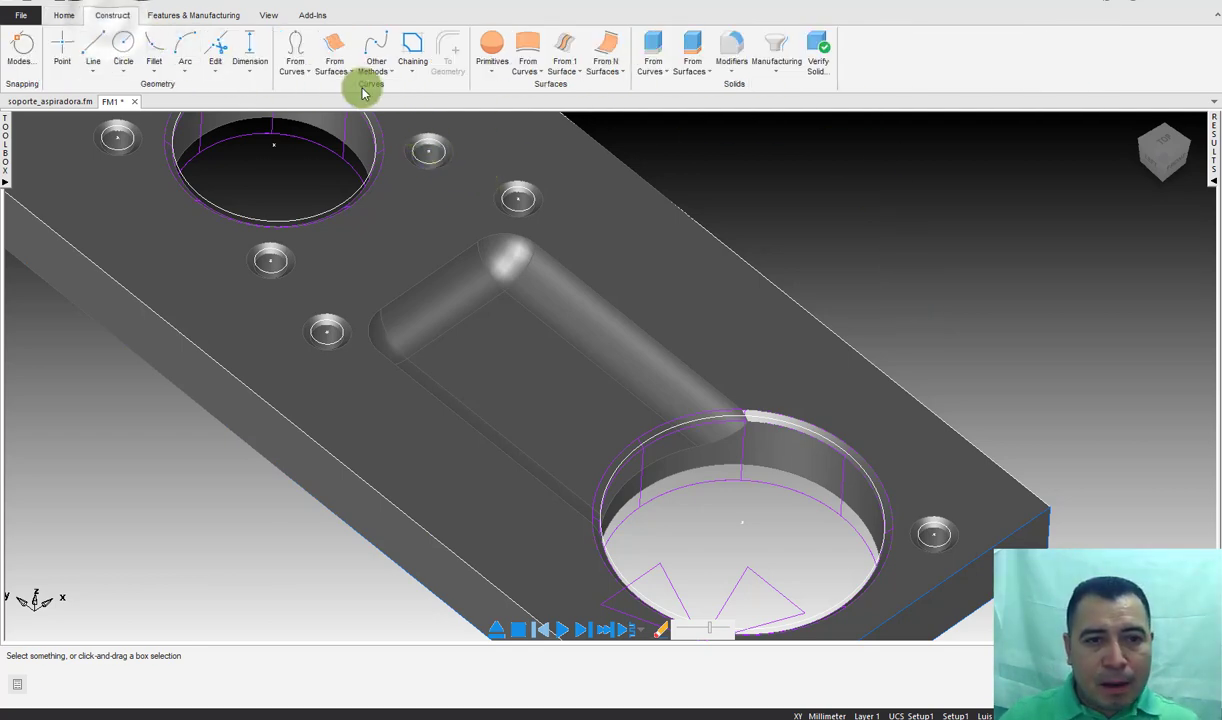
pyautogui.click(332, 70)
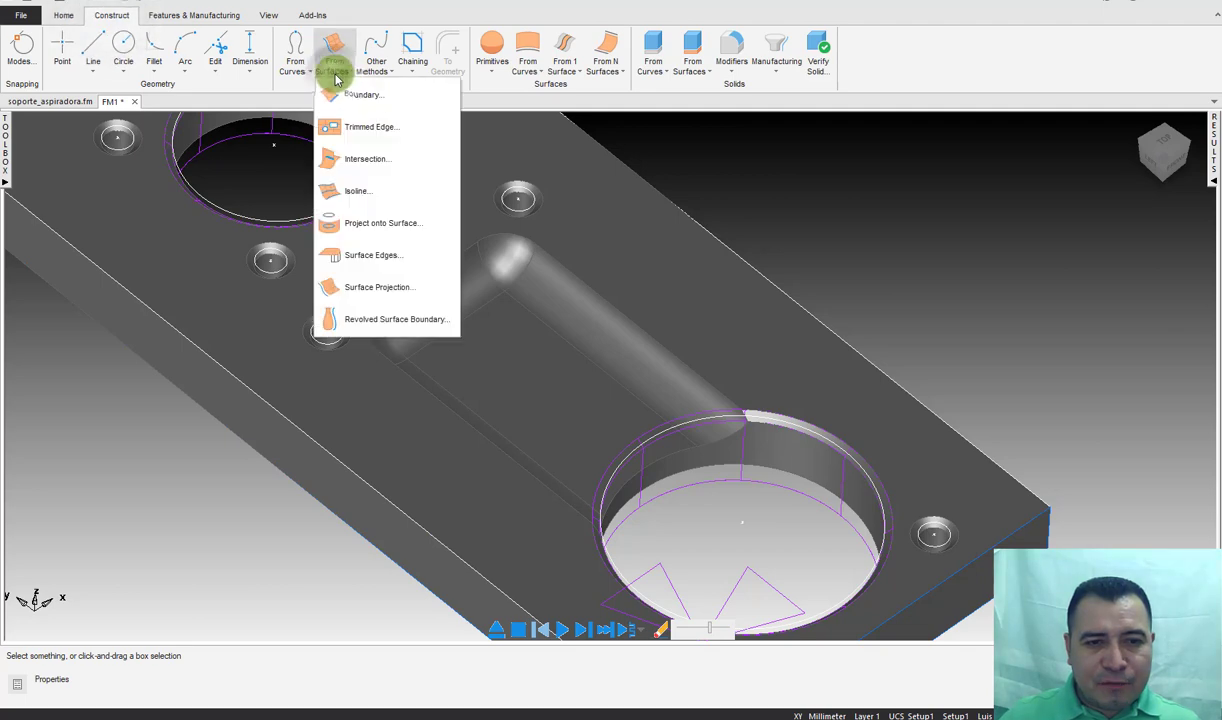
pyautogui.click(387, 258)
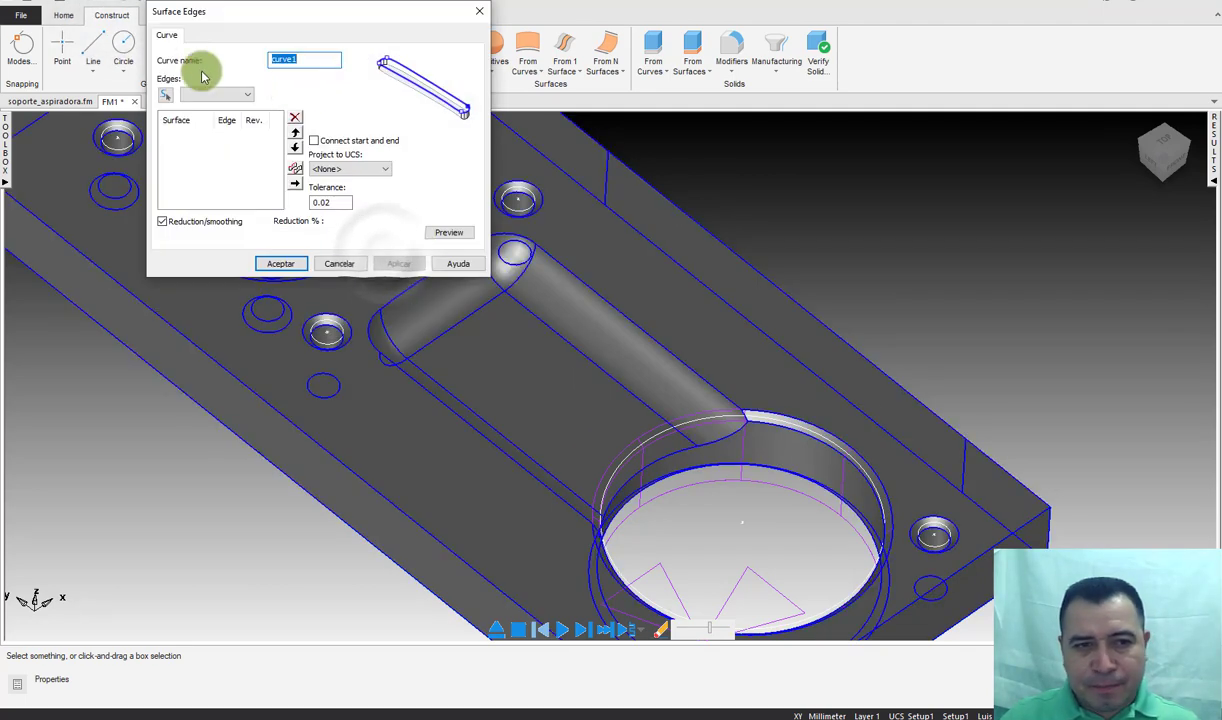
pyautogui.moveTo(229, 16); pyautogui.dragTo(760, 22)
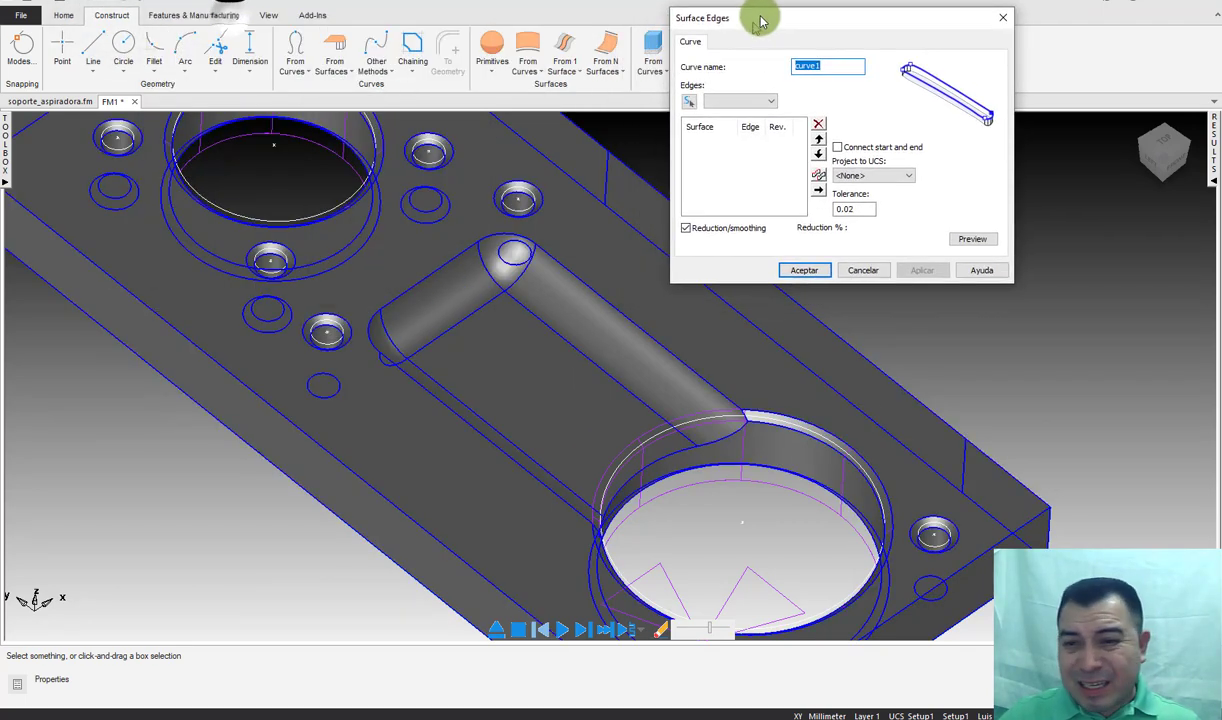
# Step: Pick the slot's top-rim arc edges and accept them to create curve2
pyautogui.click(688, 101)
pyautogui.click(510, 250)
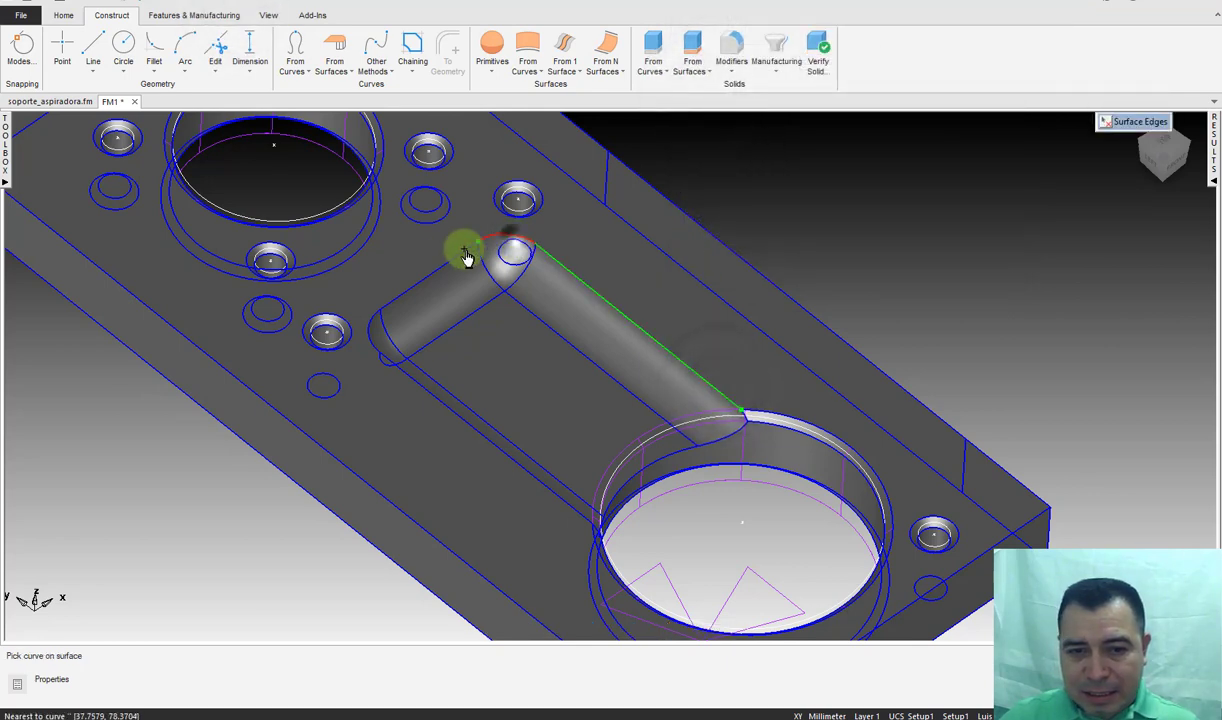
pyautogui.click(372, 343)
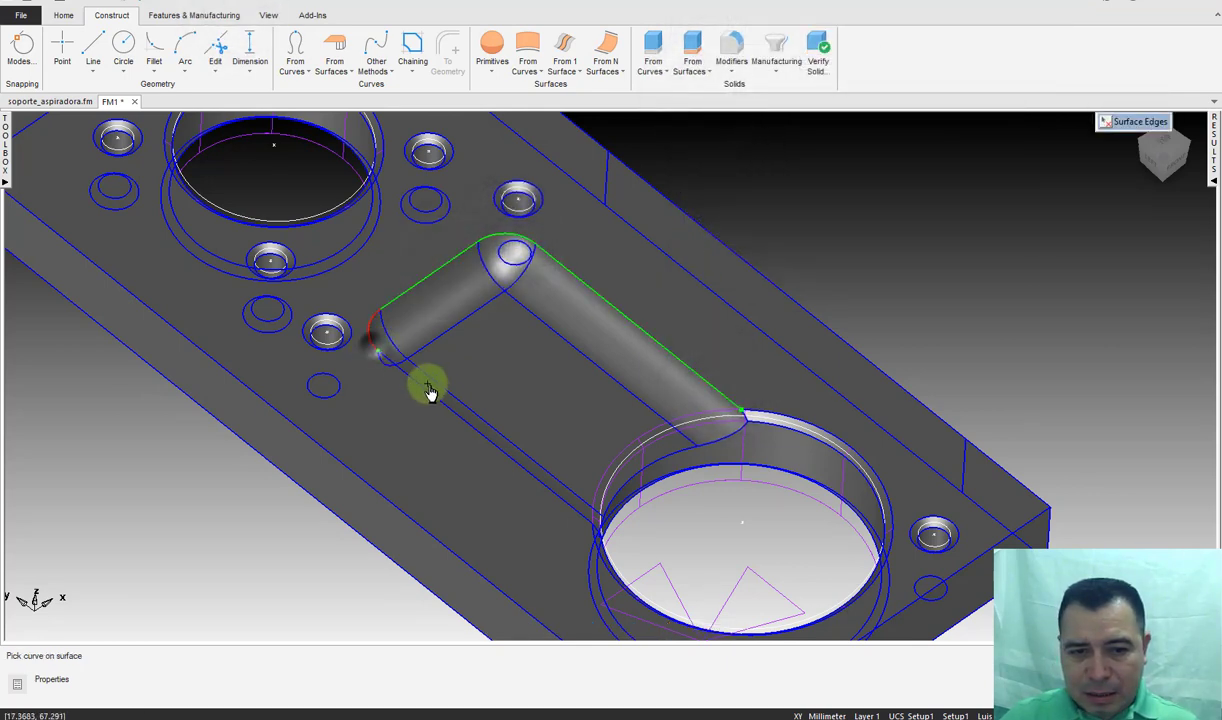
pyautogui.click(1100, 122)
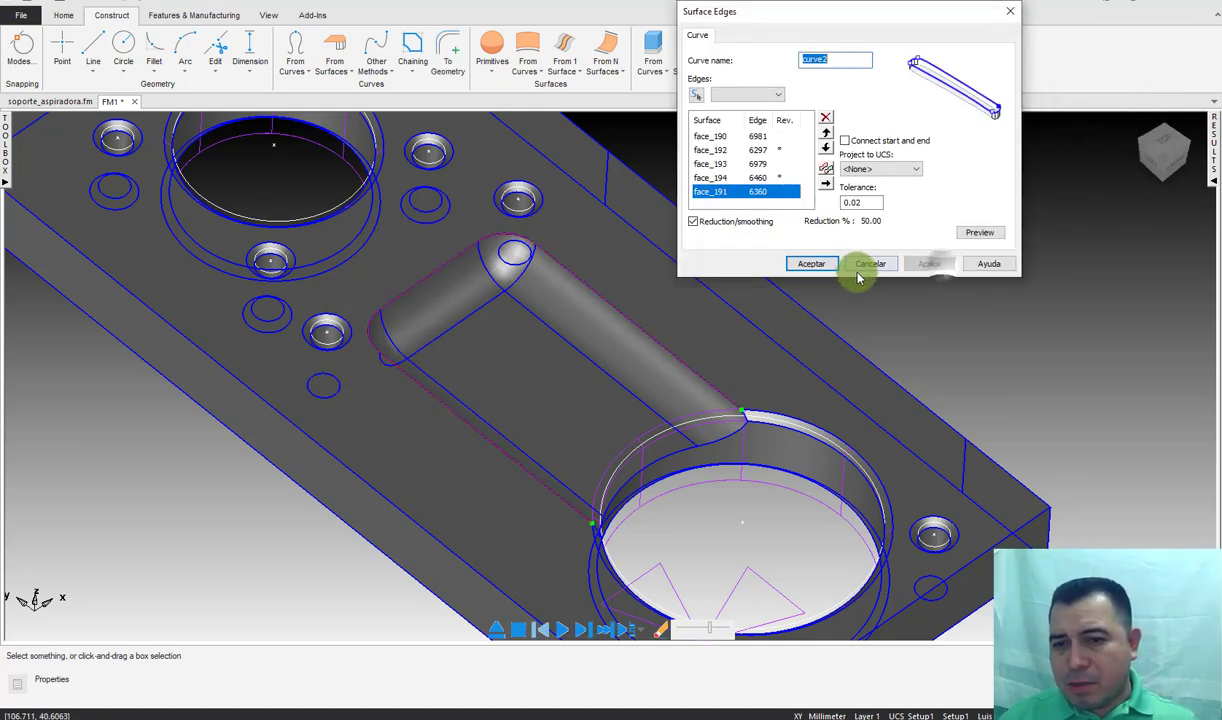
pyautogui.click(811, 264)
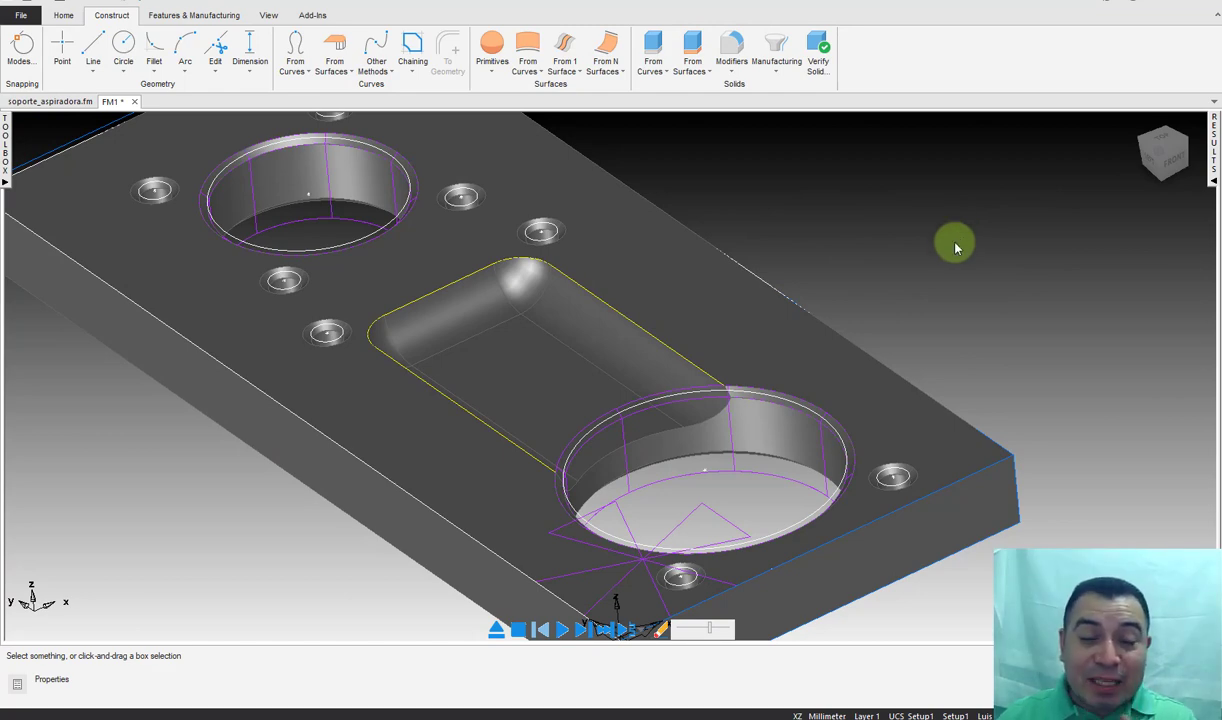
# Step: Start a Side feature from the slot curve and advance the wizard to the dimensions page
pyautogui.doubleClick(582, 296)
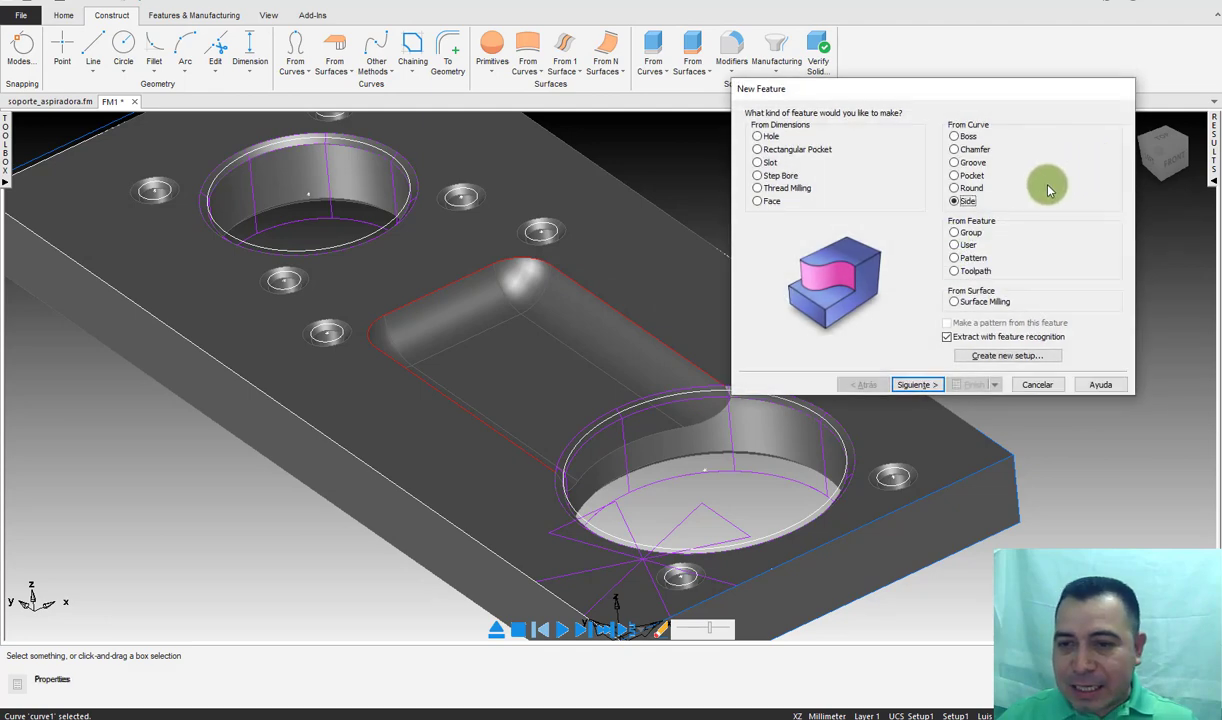
pyautogui.click(915, 385)
pyautogui.click(915, 385)
pyautogui.click(862, 385)
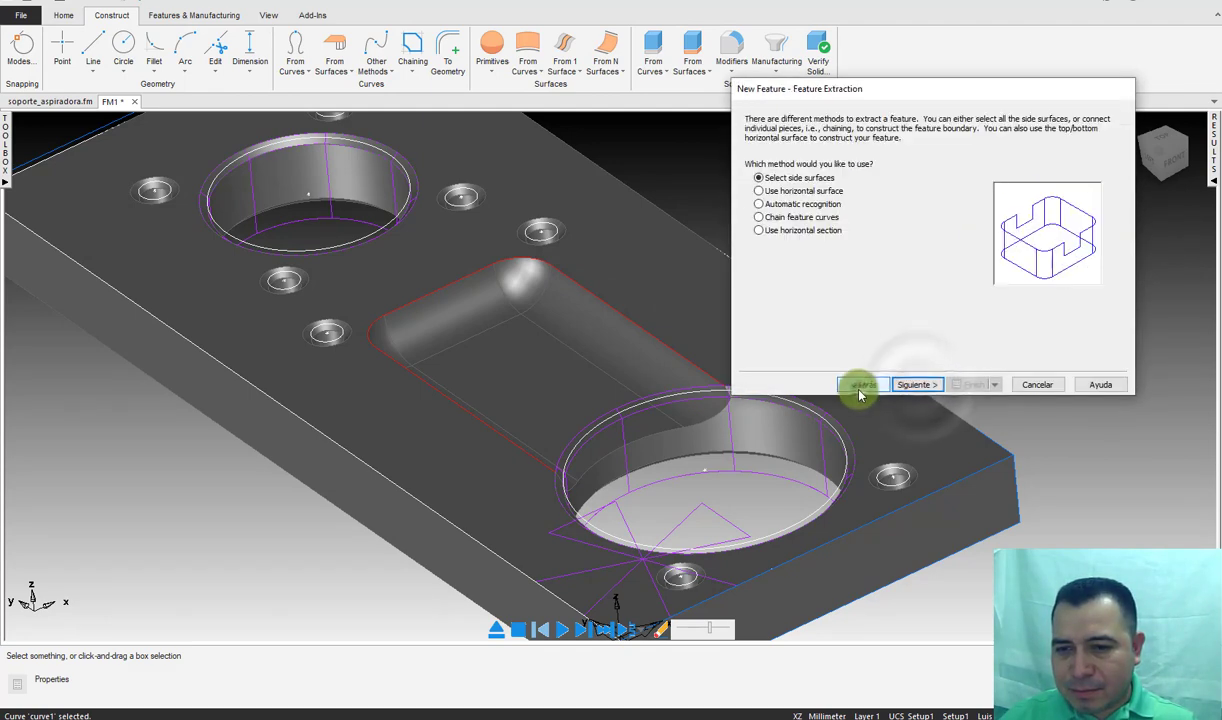
pyautogui.click(860, 389)
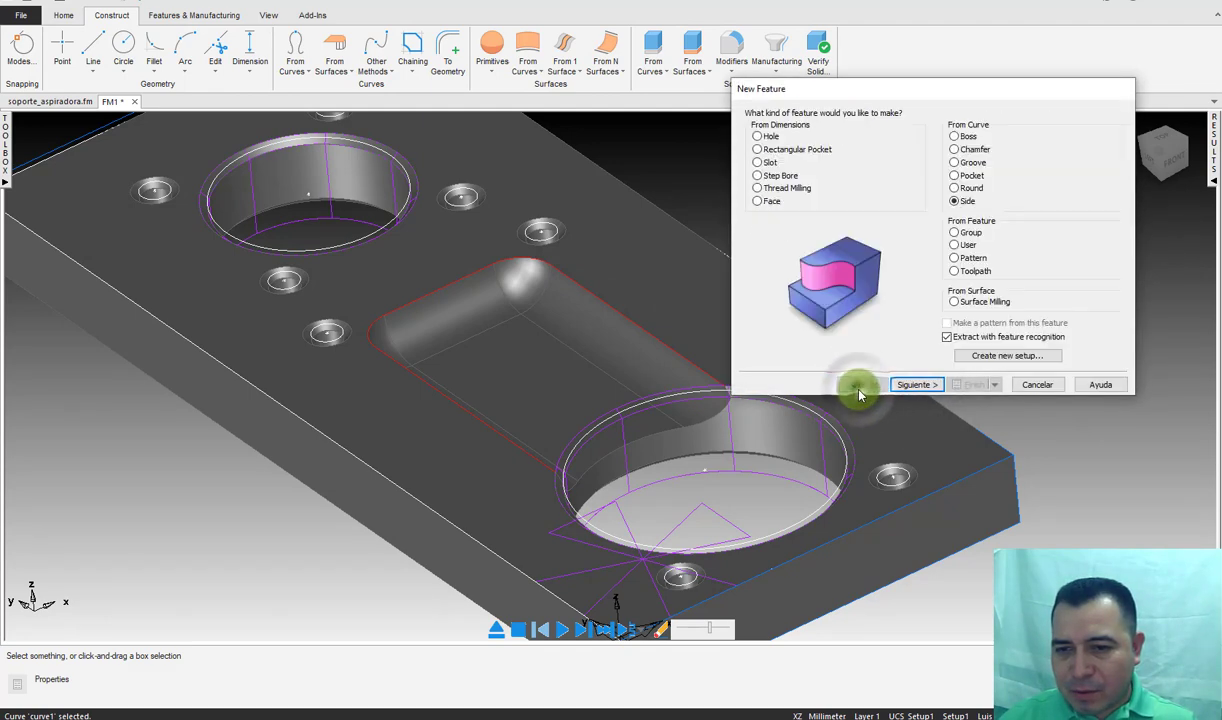
pyautogui.click(918, 384)
pyautogui.click(918, 384)
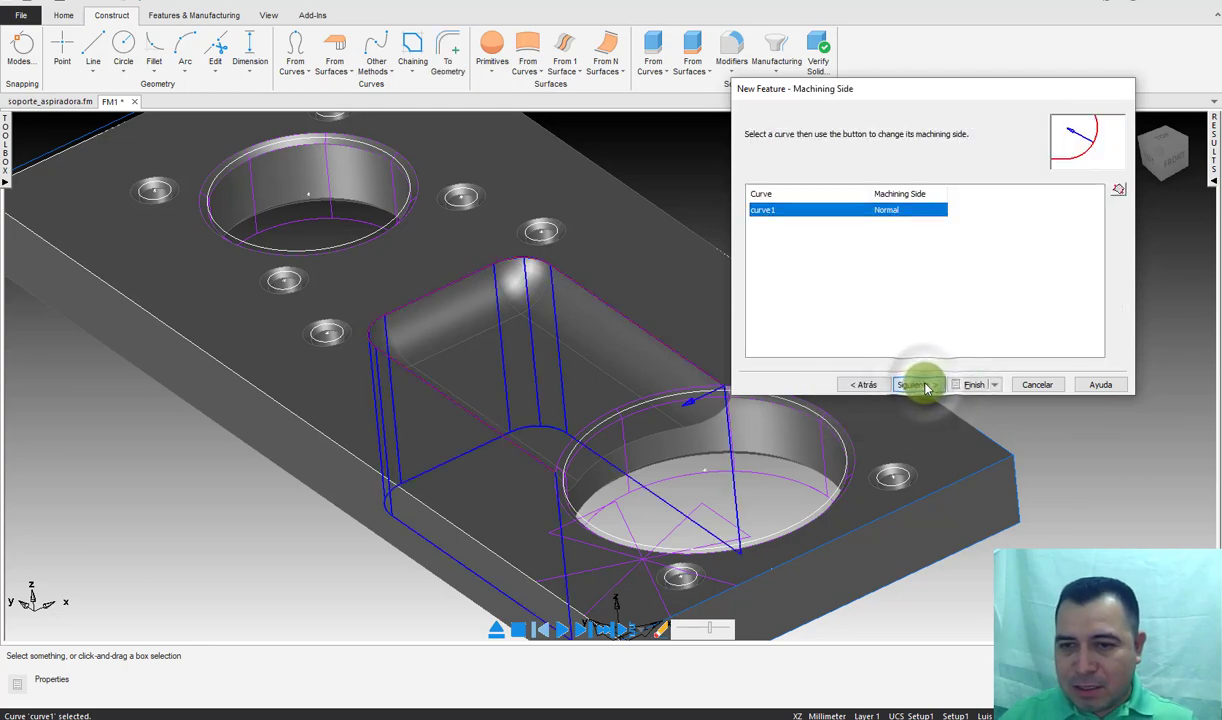
pyautogui.click(918, 385)
pyautogui.click(918, 385)
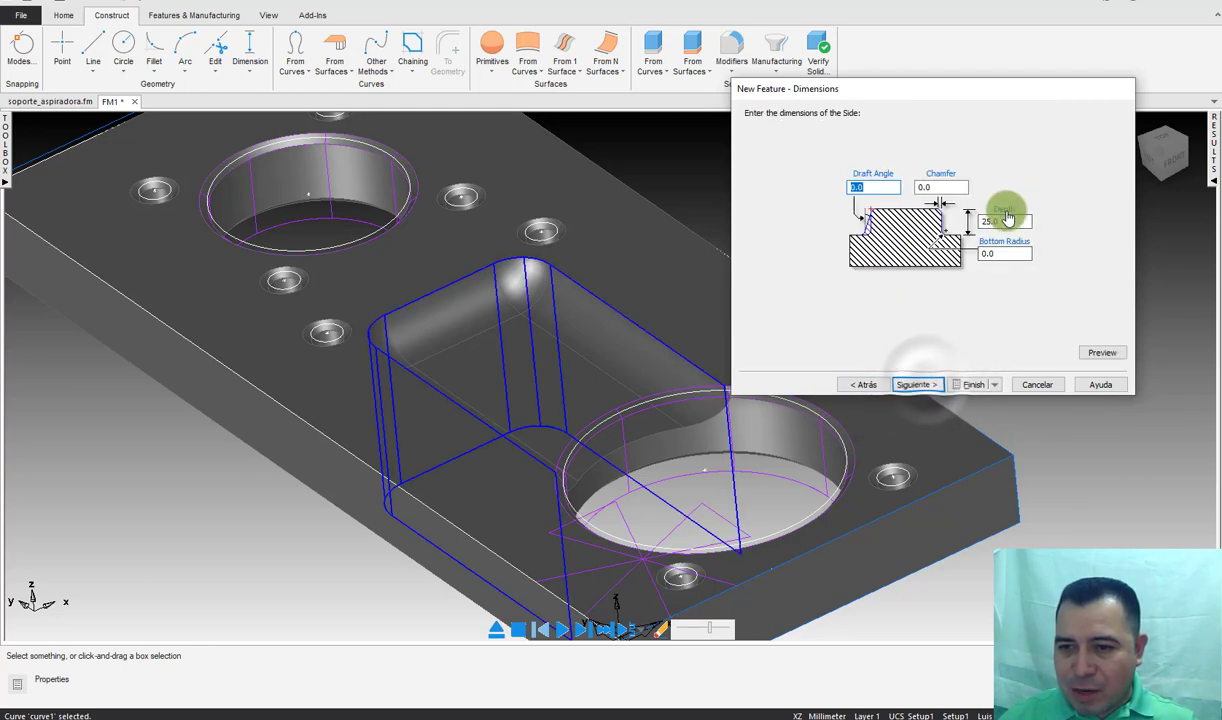
# Step: Set side1's 5 mm depth from points on the model, bottom radius 5.0, and finish
pyautogui.click(1005, 215)
pyautogui.click(622, 390)
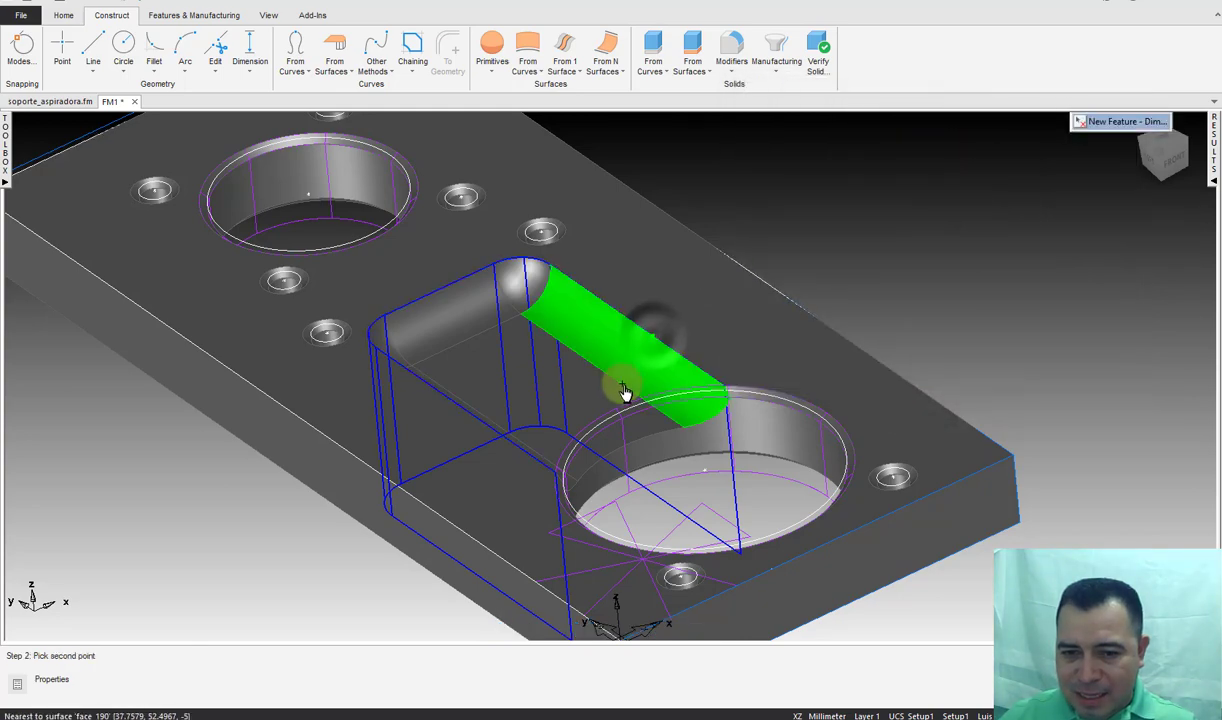
pyautogui.click(622, 392)
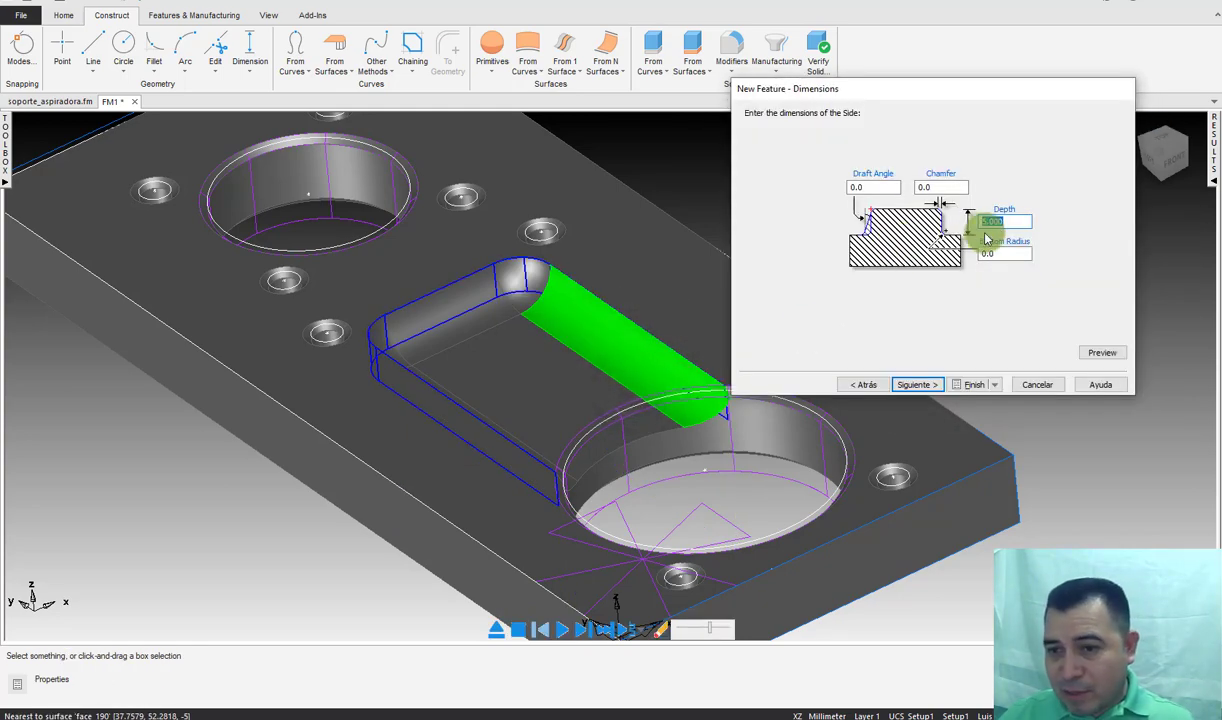
pyautogui.click(1000, 253)
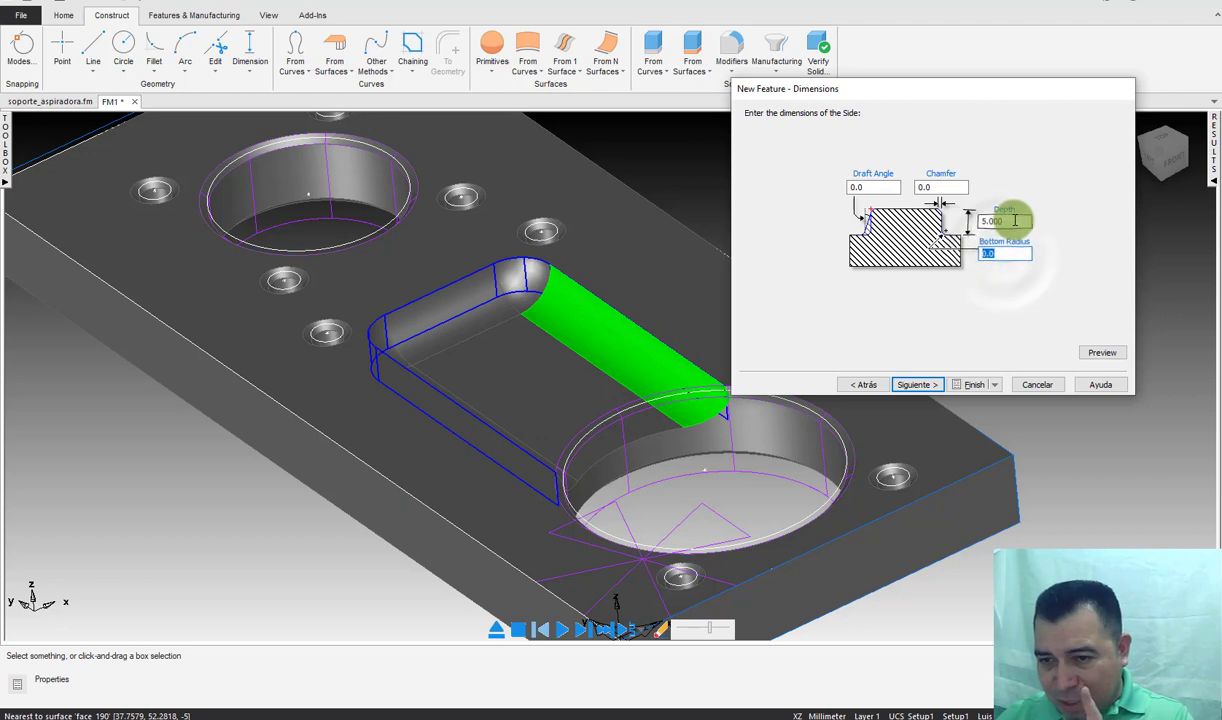
pyautogui.write('5.0')
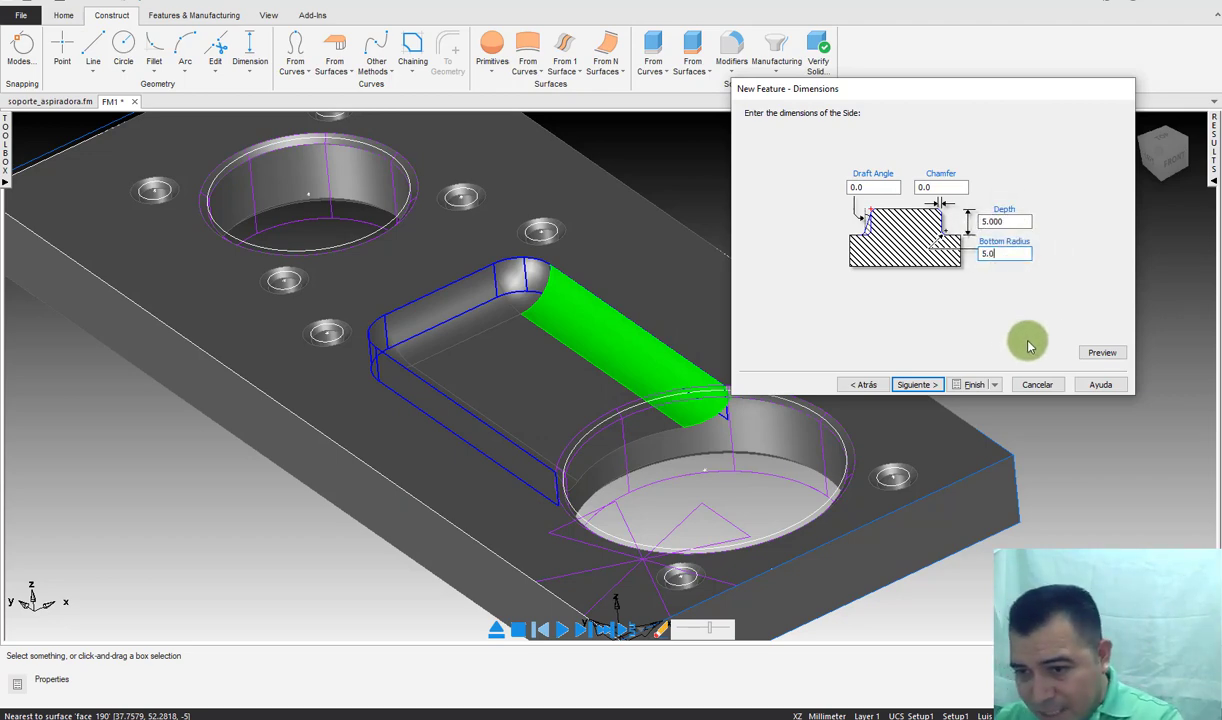
pyautogui.click(1100, 352)
pyautogui.click(918, 385)
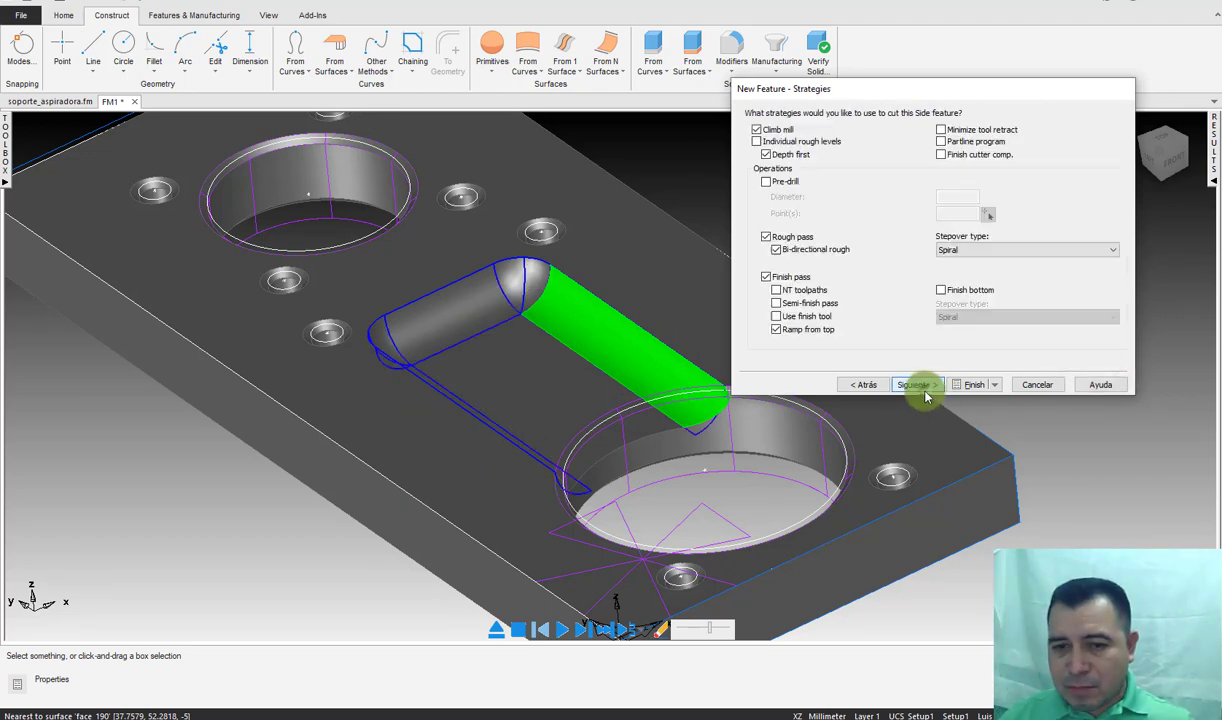
pyautogui.click(972, 385)
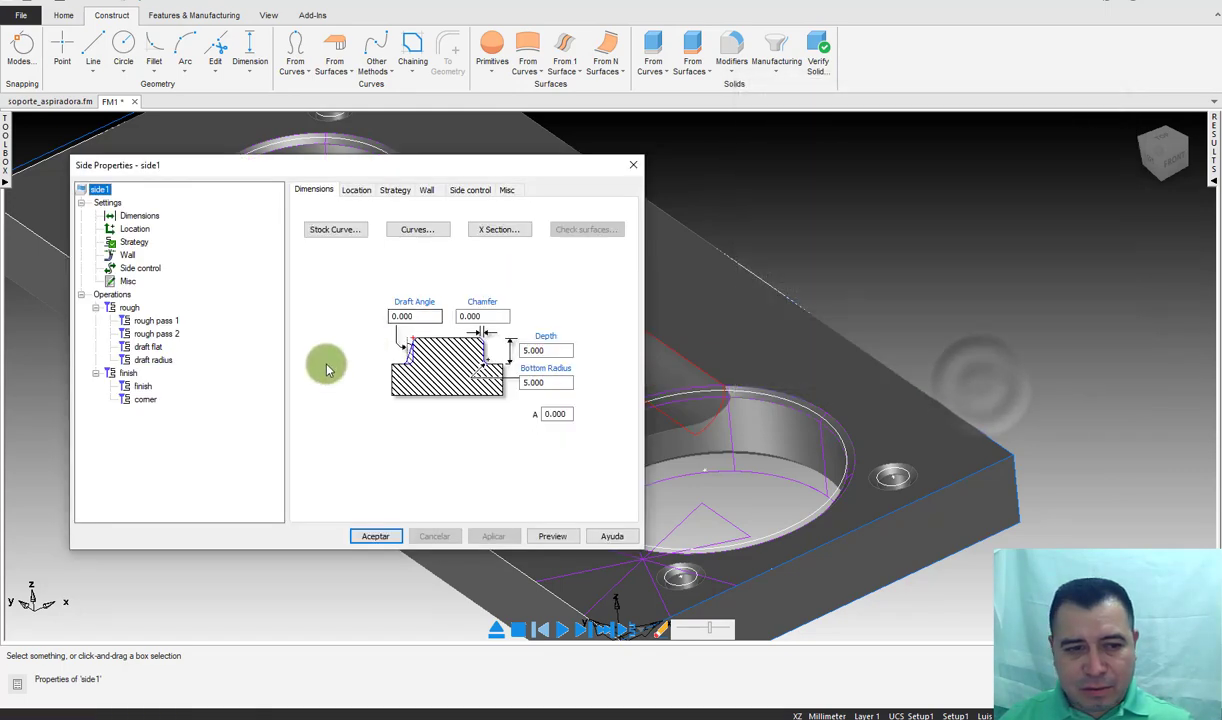
# Step: Confirm side1's rough pass 1 uses the 15 mm endmillM1500:reg tool and accept the properties
pyautogui.moveTo(357, 162); pyautogui.dragTo(555, 126)
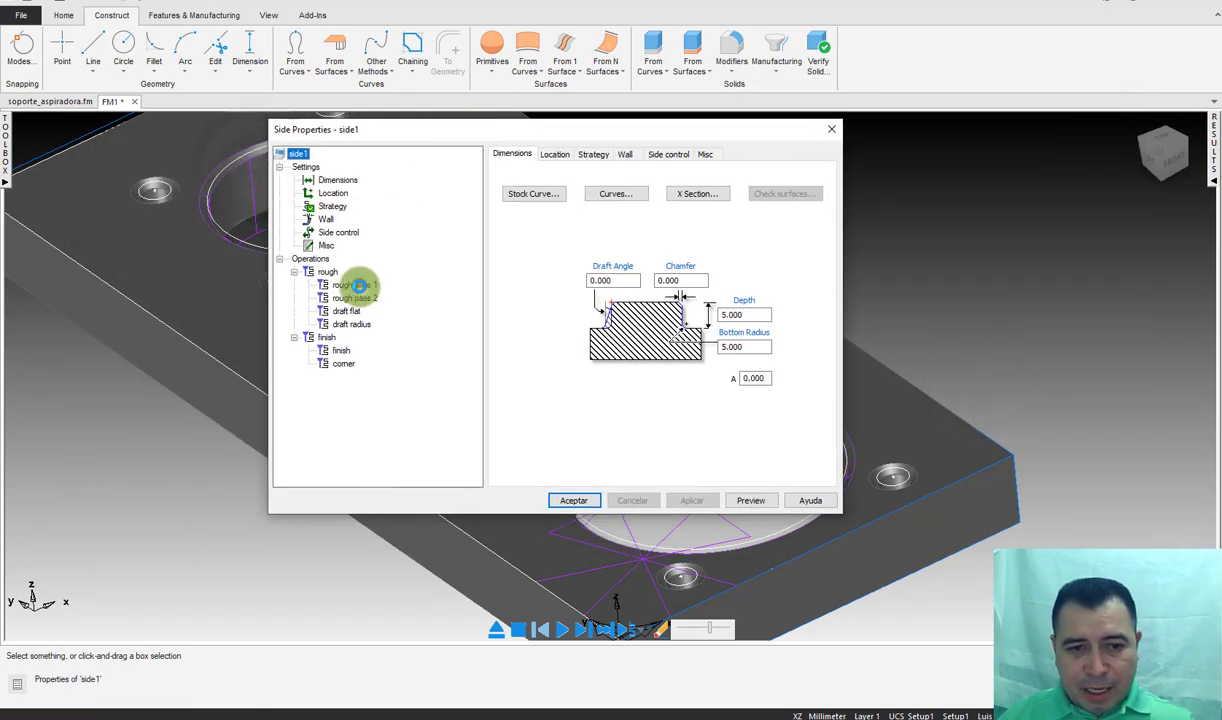
pyautogui.click(358, 285)
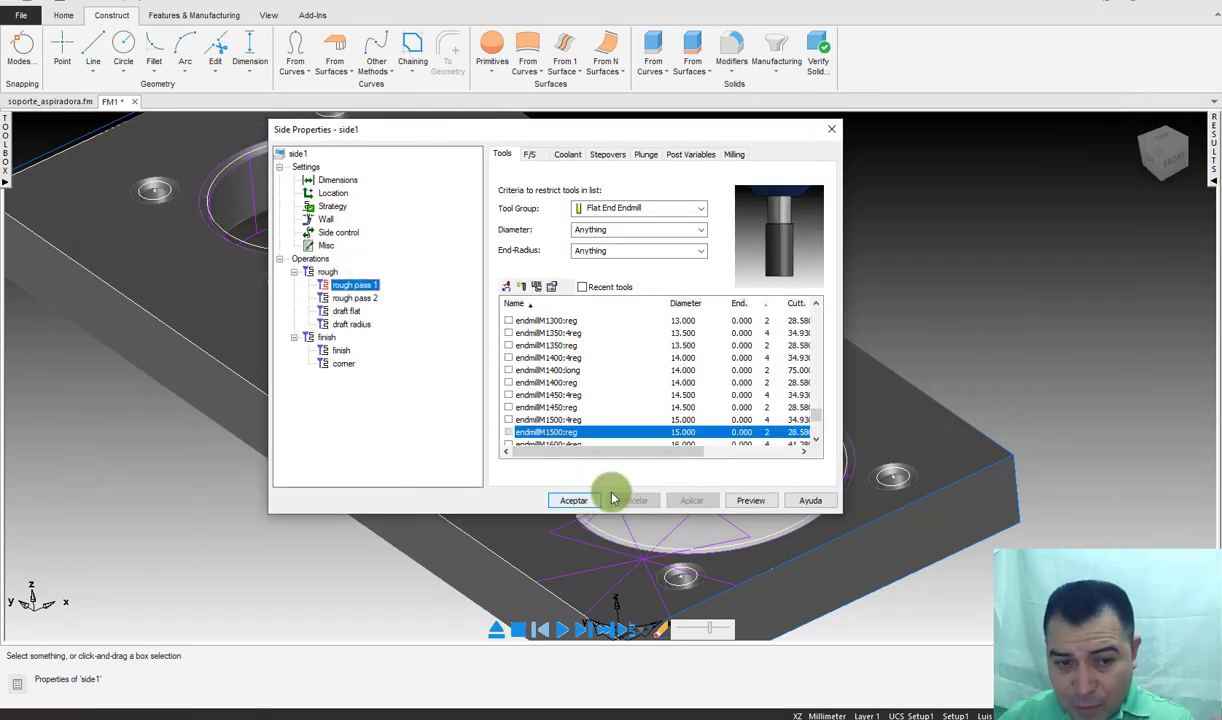
pyautogui.click(569, 501)
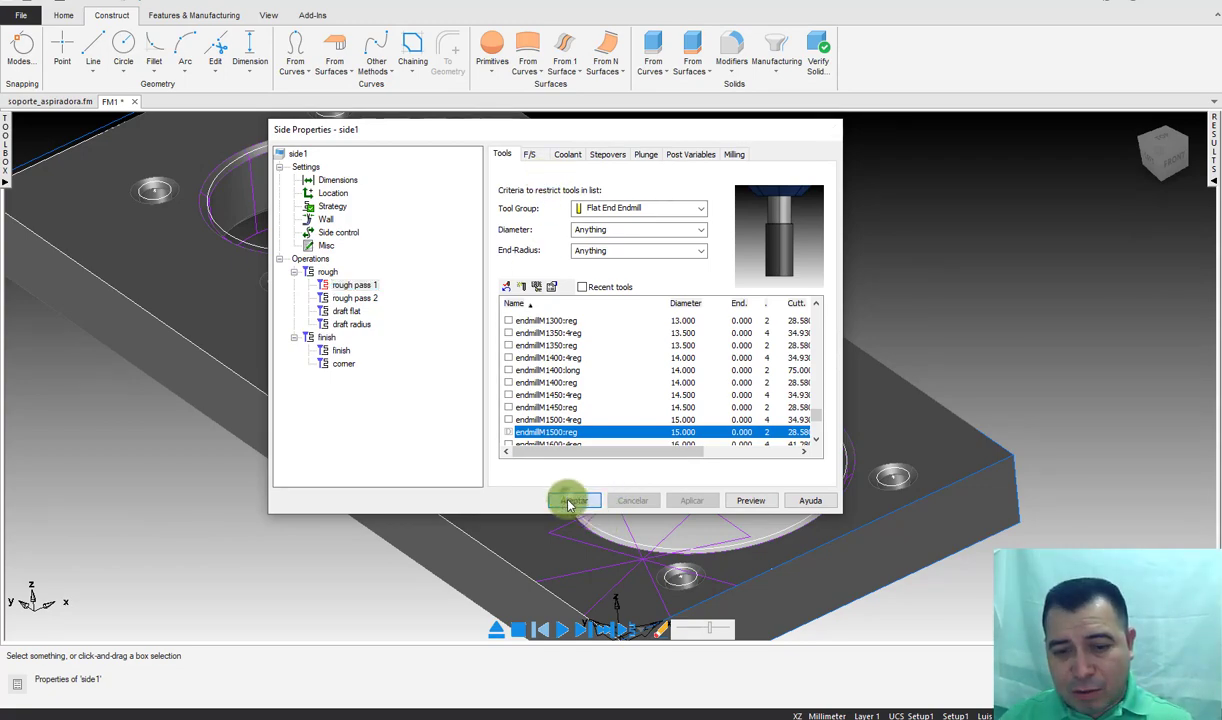
# Step: Simulate the slot machining, clear it, and show the feature tree with face1, pocket1, side1
pyautogui.click(560, 629)
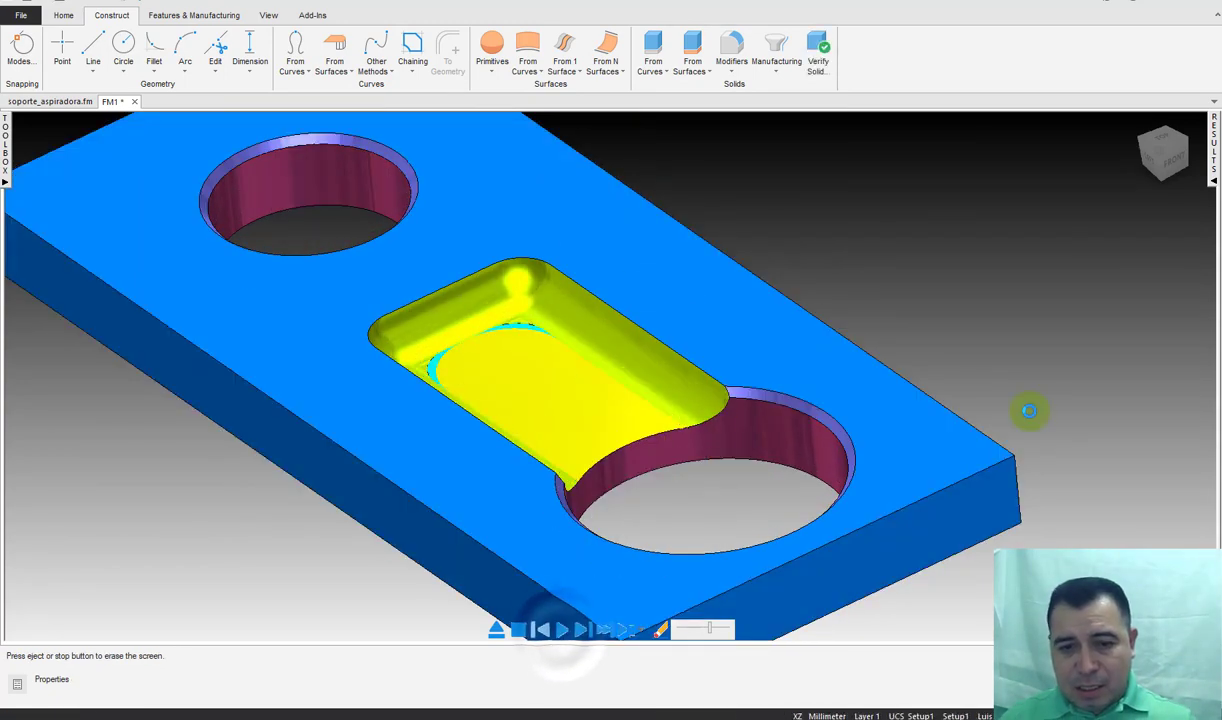
pyautogui.scroll(-3, 1029, 410)
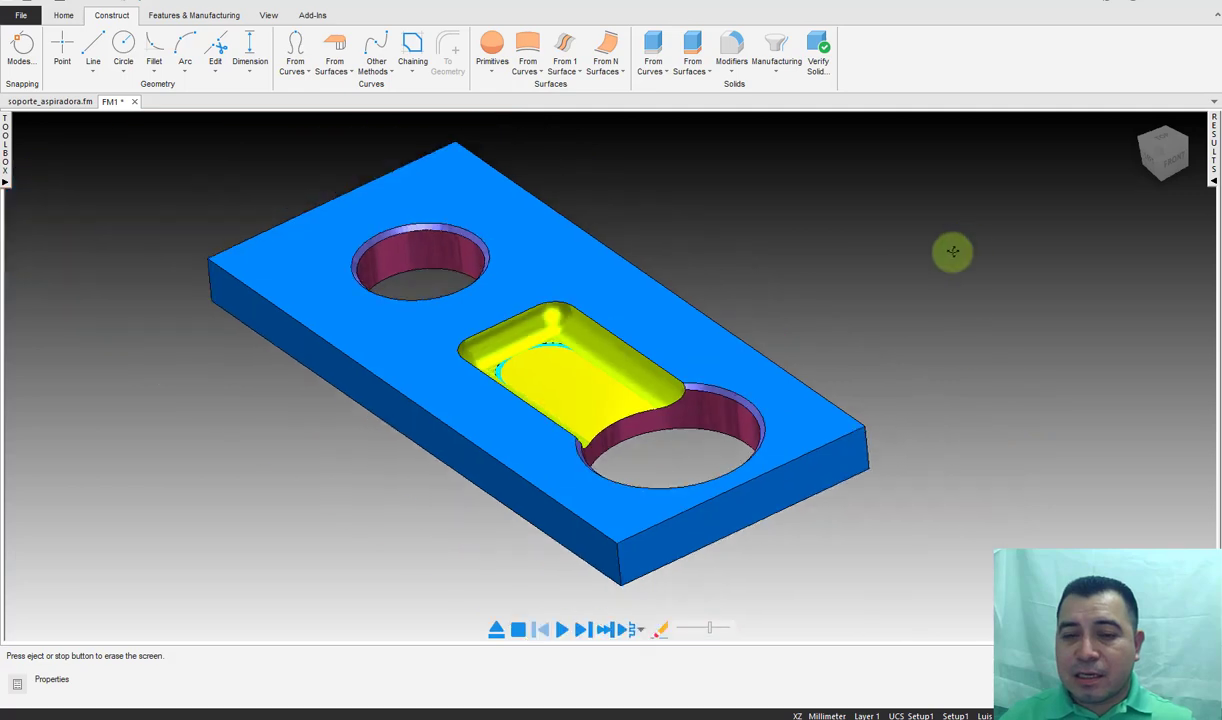
pyautogui.click(745, 376)
pyautogui.click(5, 150)
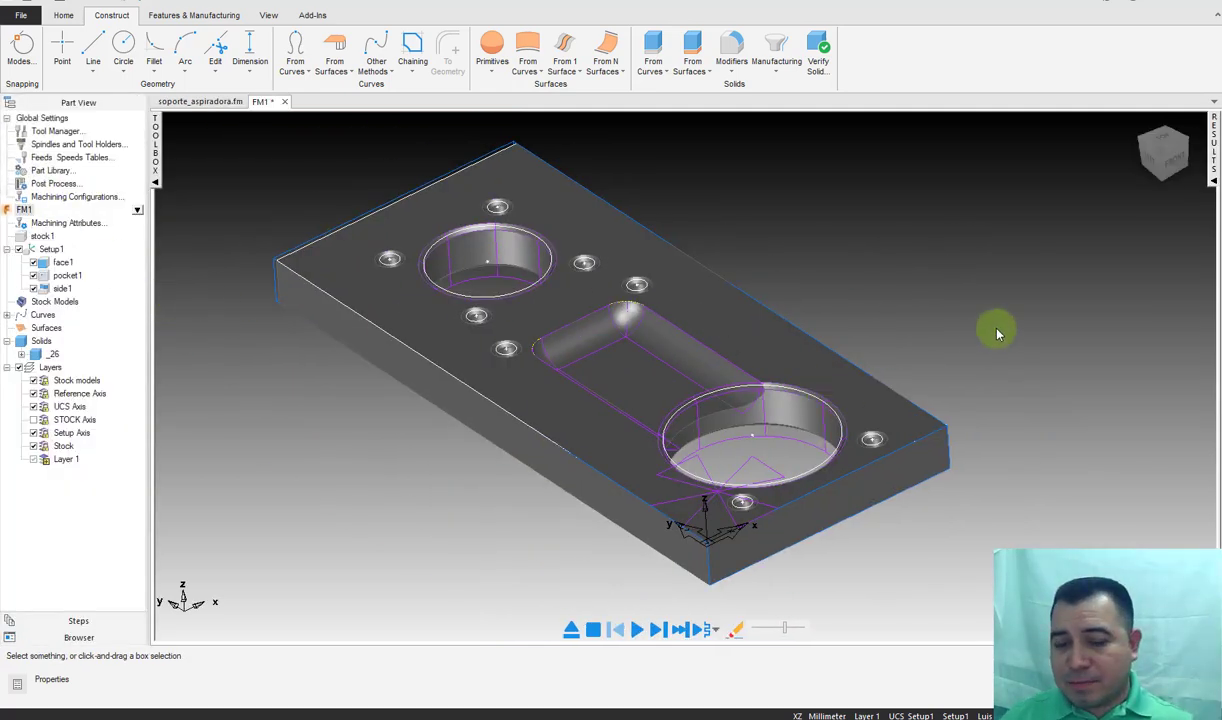
# Step: Select circle circ1 and browse the Construct, Features and View tools, including hiding options
pyautogui.click(63, 15)
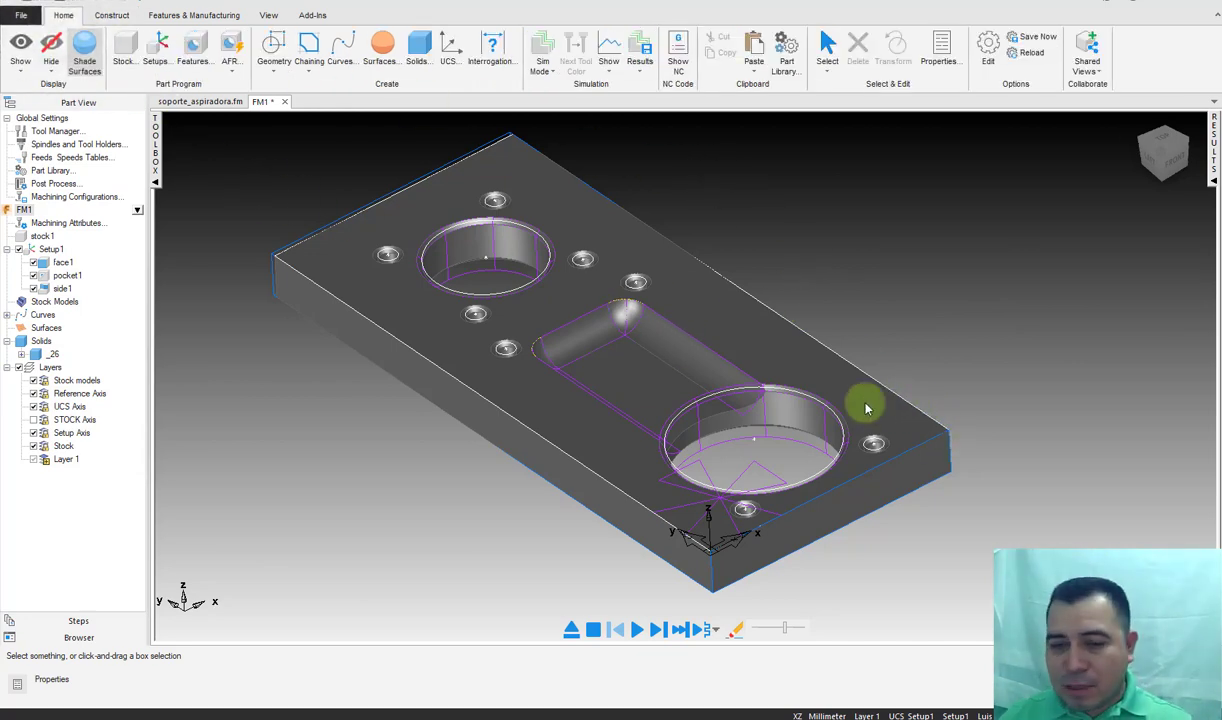
pyautogui.click(754, 519)
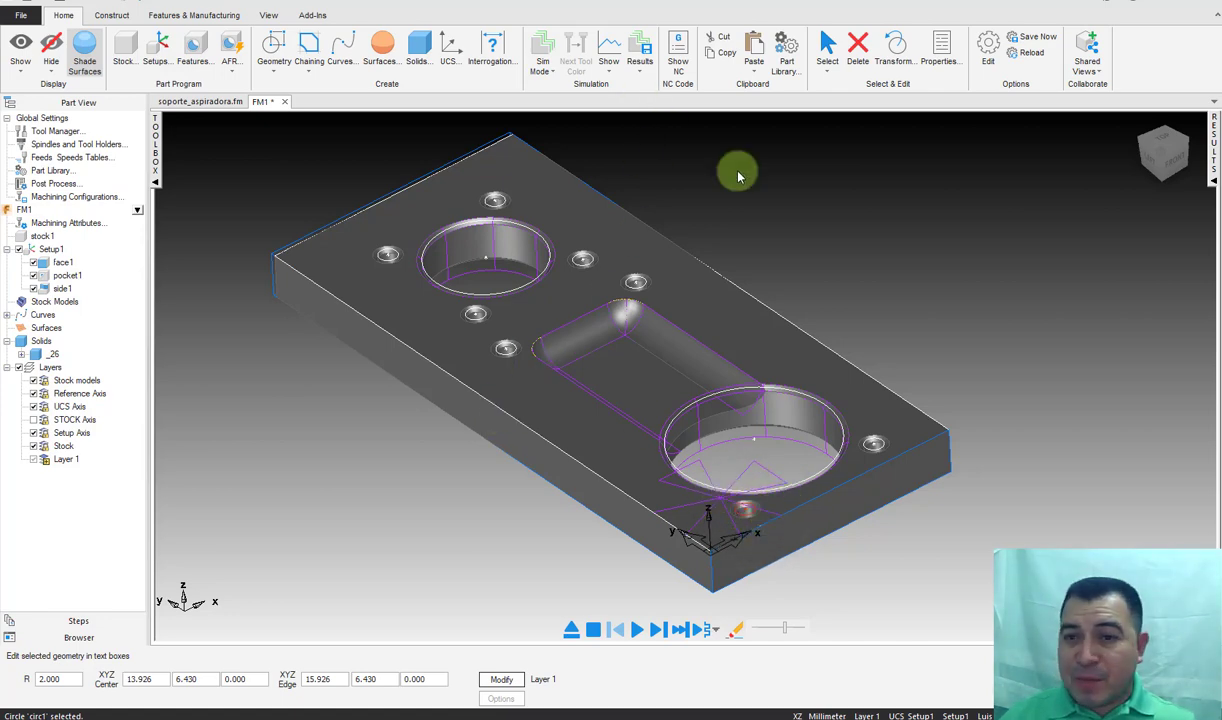
pyautogui.click(108, 15)
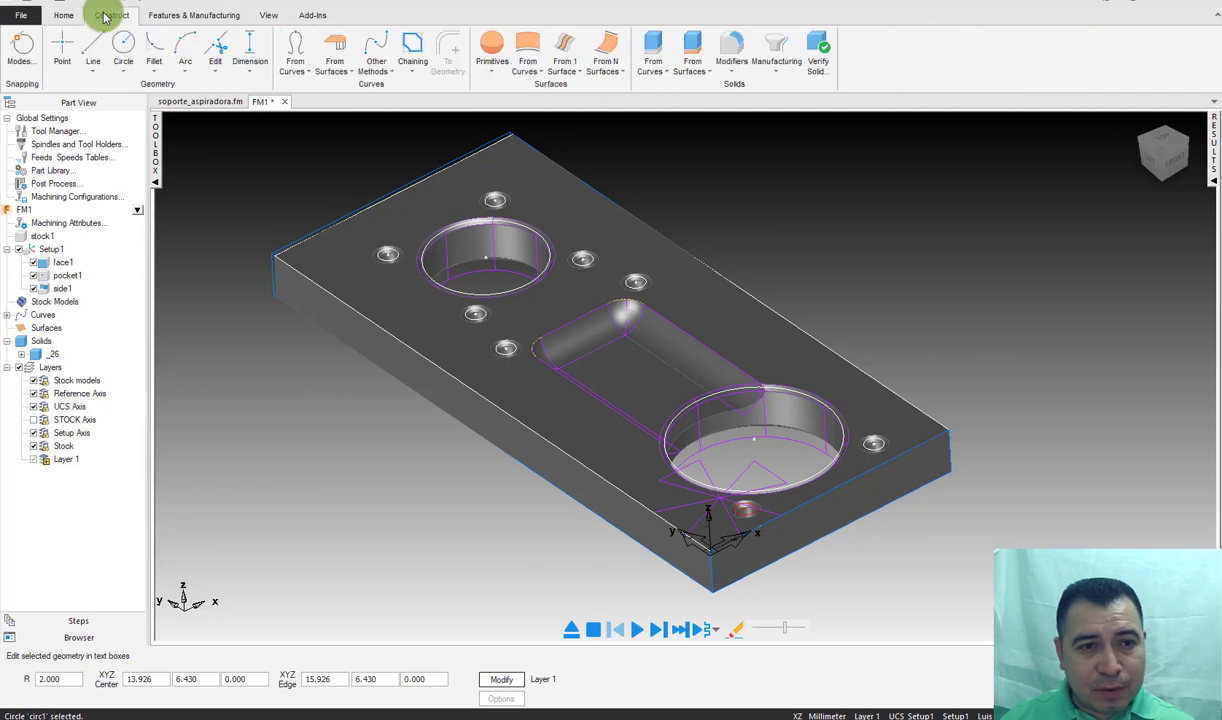
pyautogui.click(178, 15)
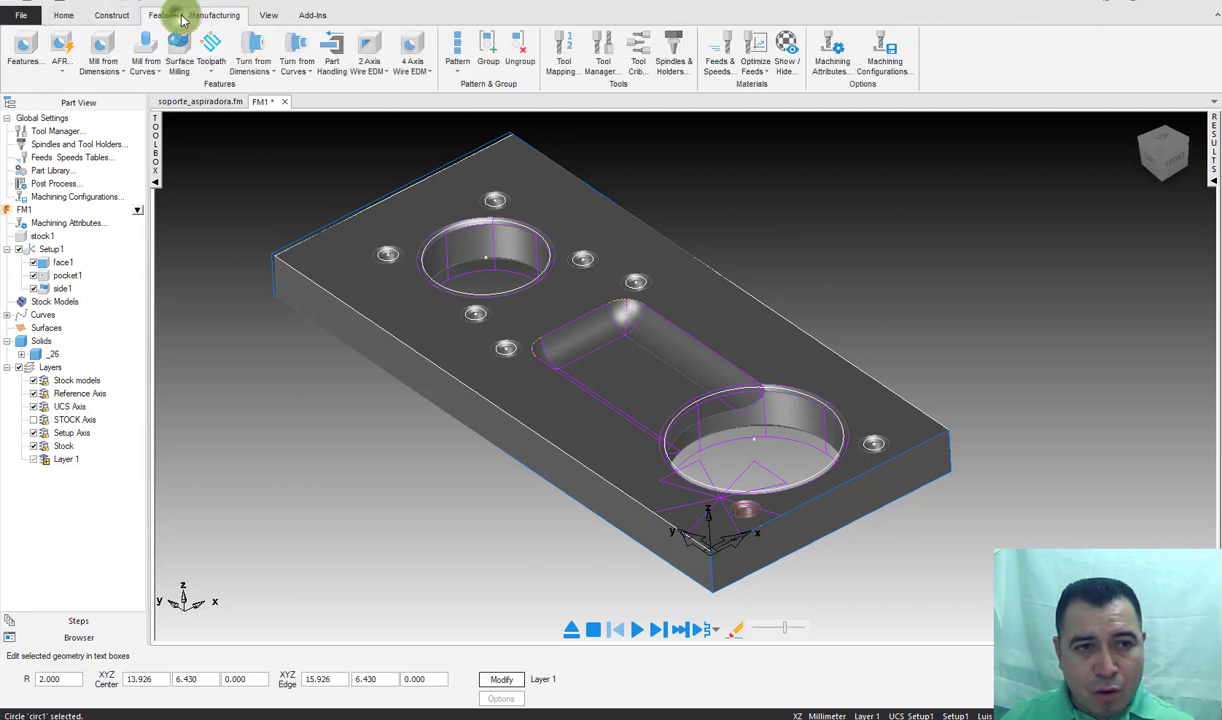
pyautogui.click(267, 16)
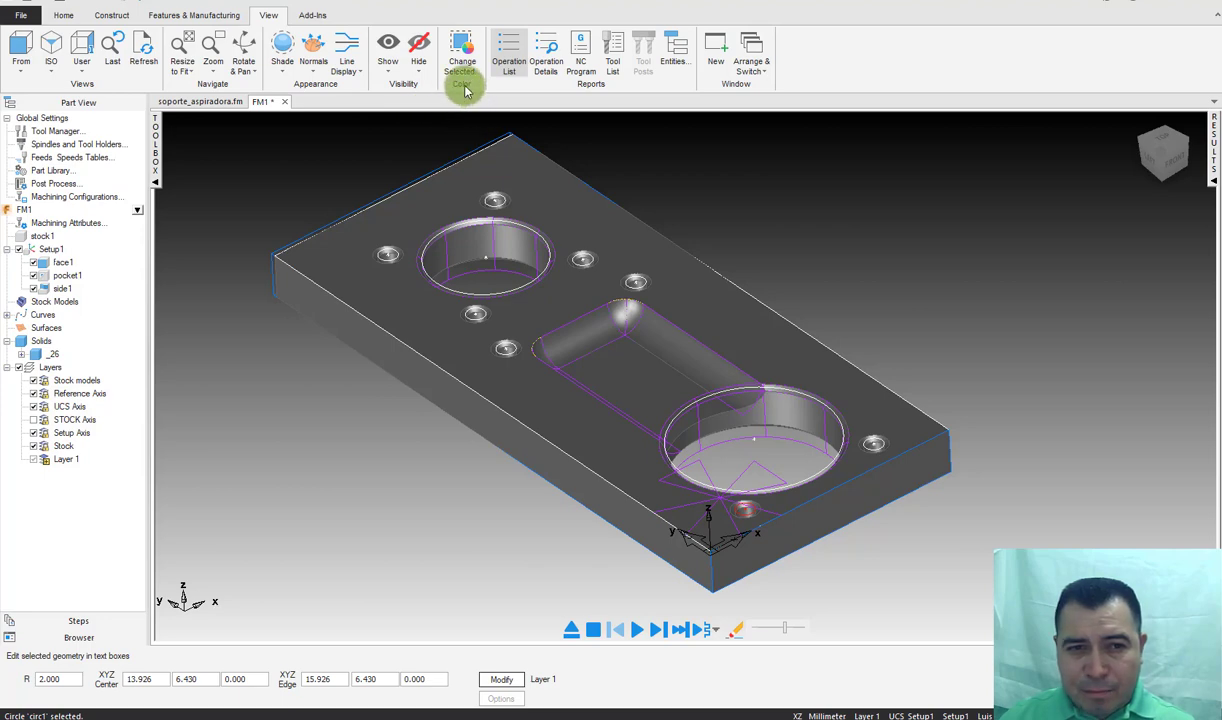
pyautogui.click(352, 74)
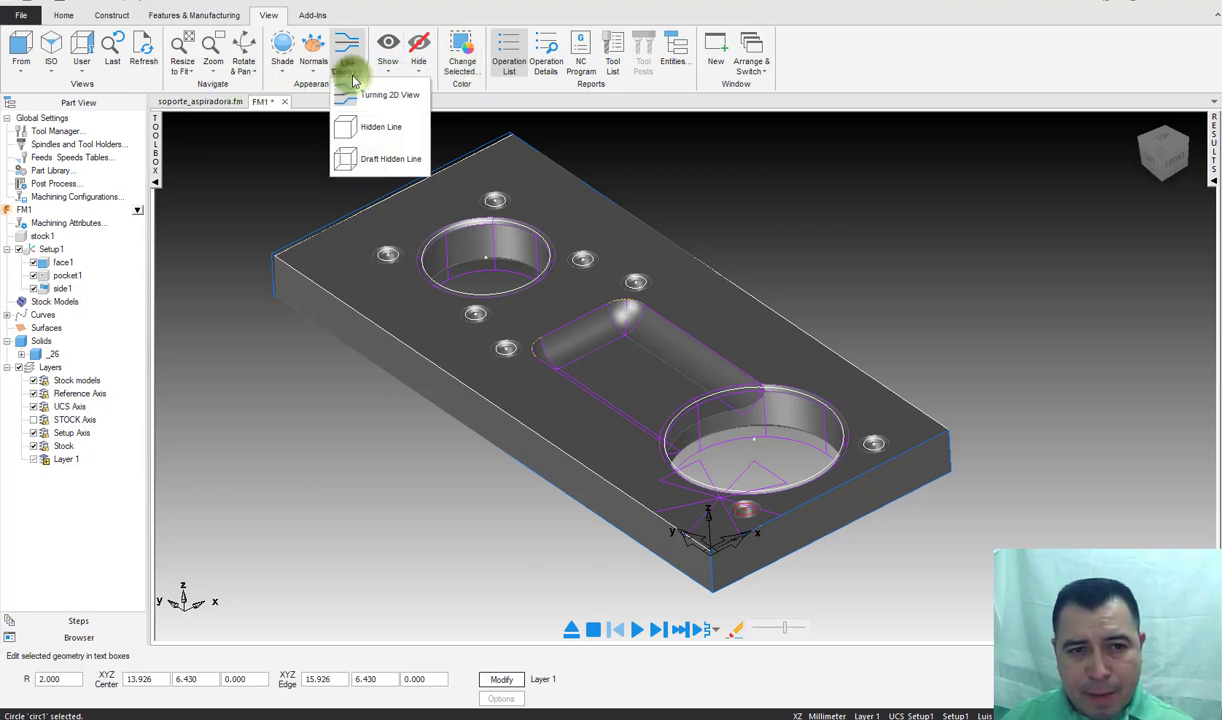
pyautogui.click(424, 72)
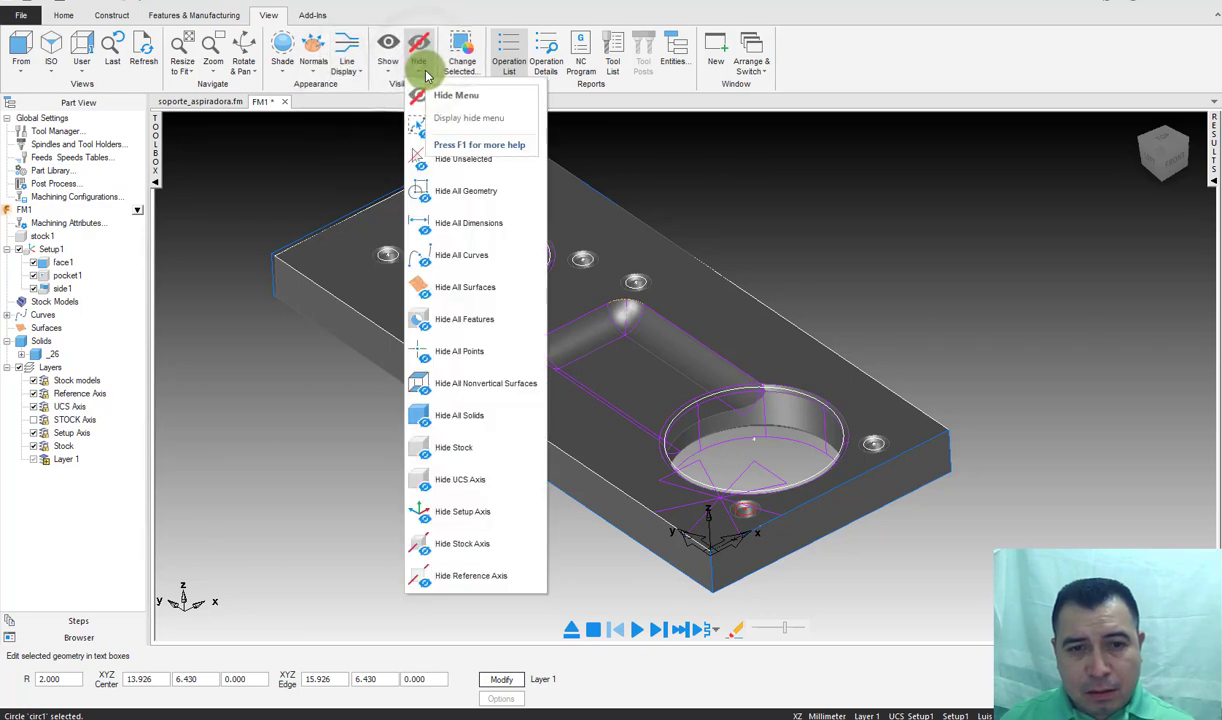
pyautogui.click(426, 74)
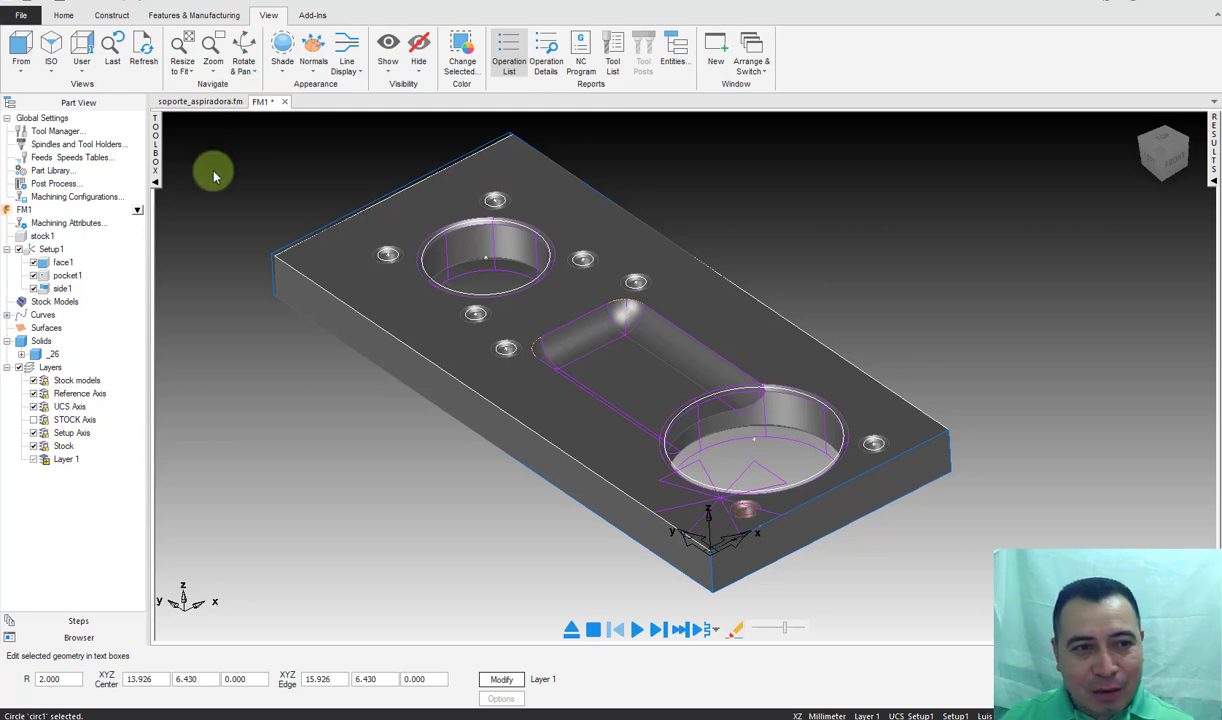
# Step: Return to the Home tools and bring up the General and Legacy option settings
pyautogui.click(200, 16)
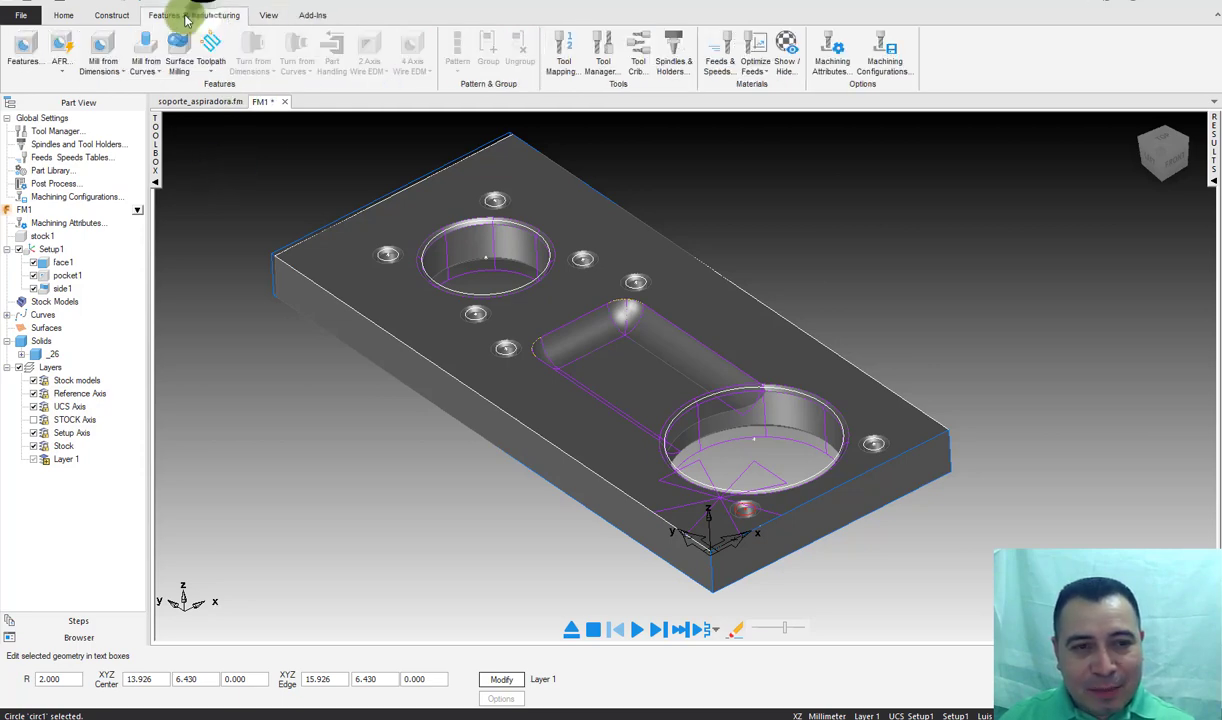
pyautogui.click(104, 15)
pyautogui.click(66, 15)
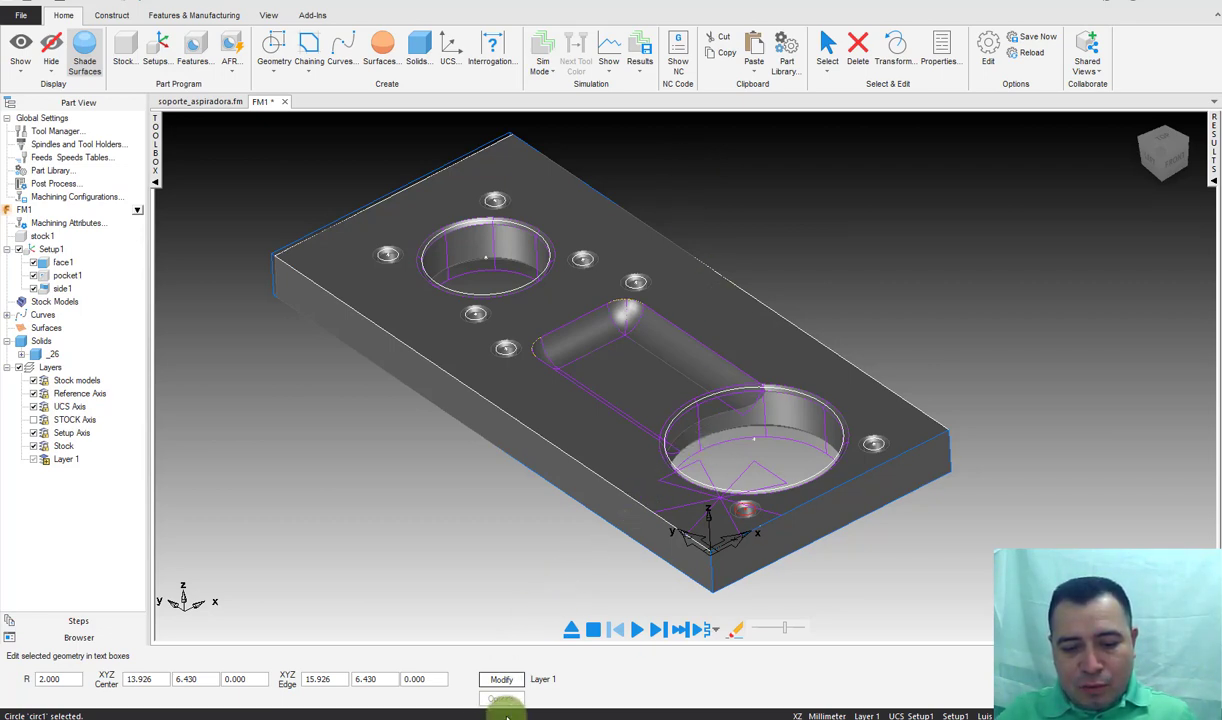
pyautogui.click(503, 703)
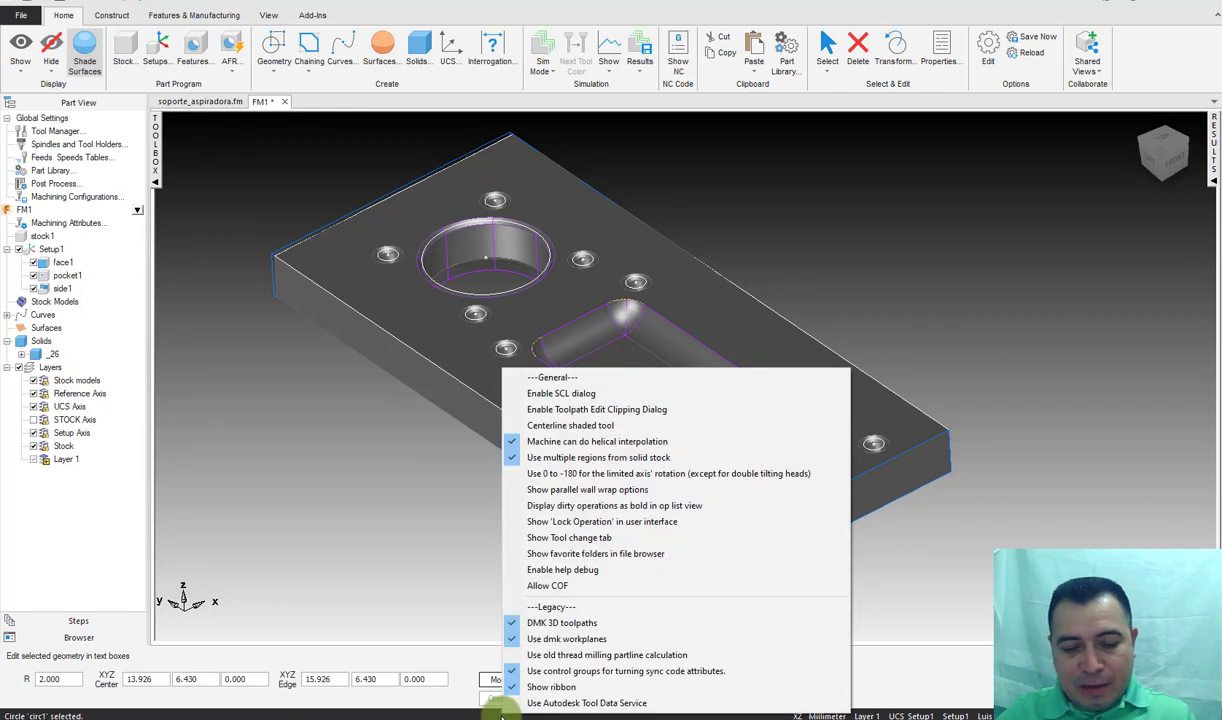
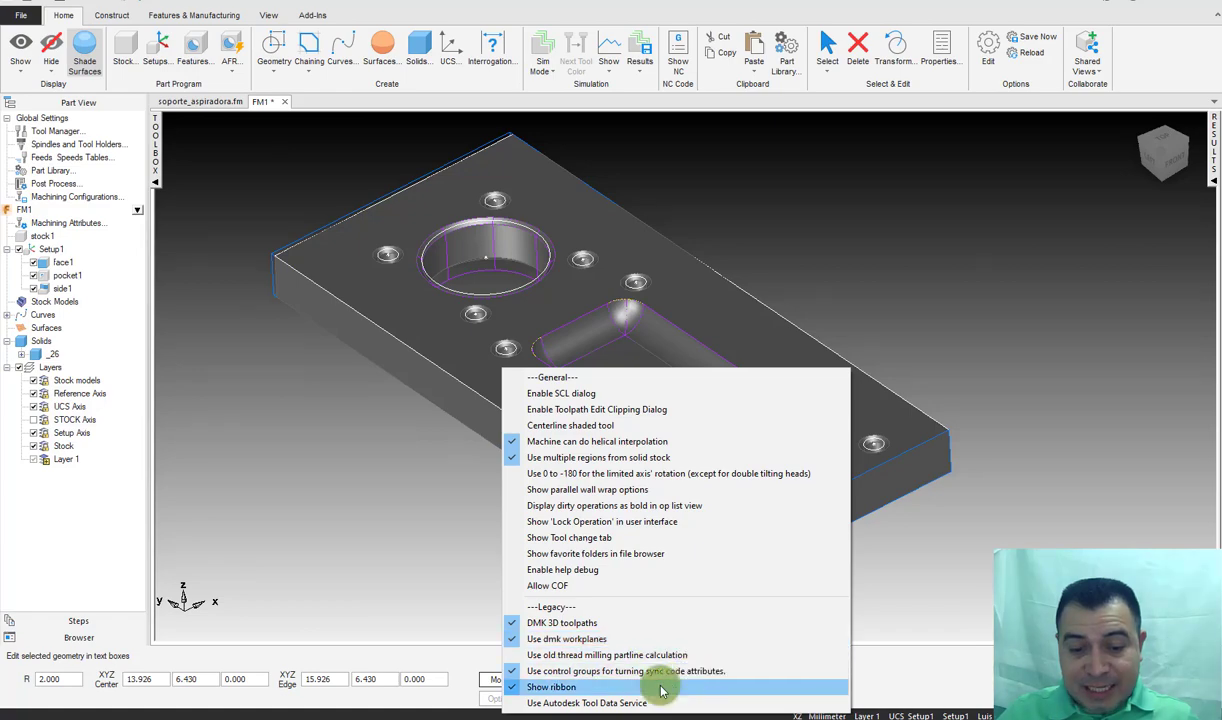
# Step: Turn off Show ribbon to restore the classic menus and toolbars, then review the toolbar list
pyautogui.click(555, 688)
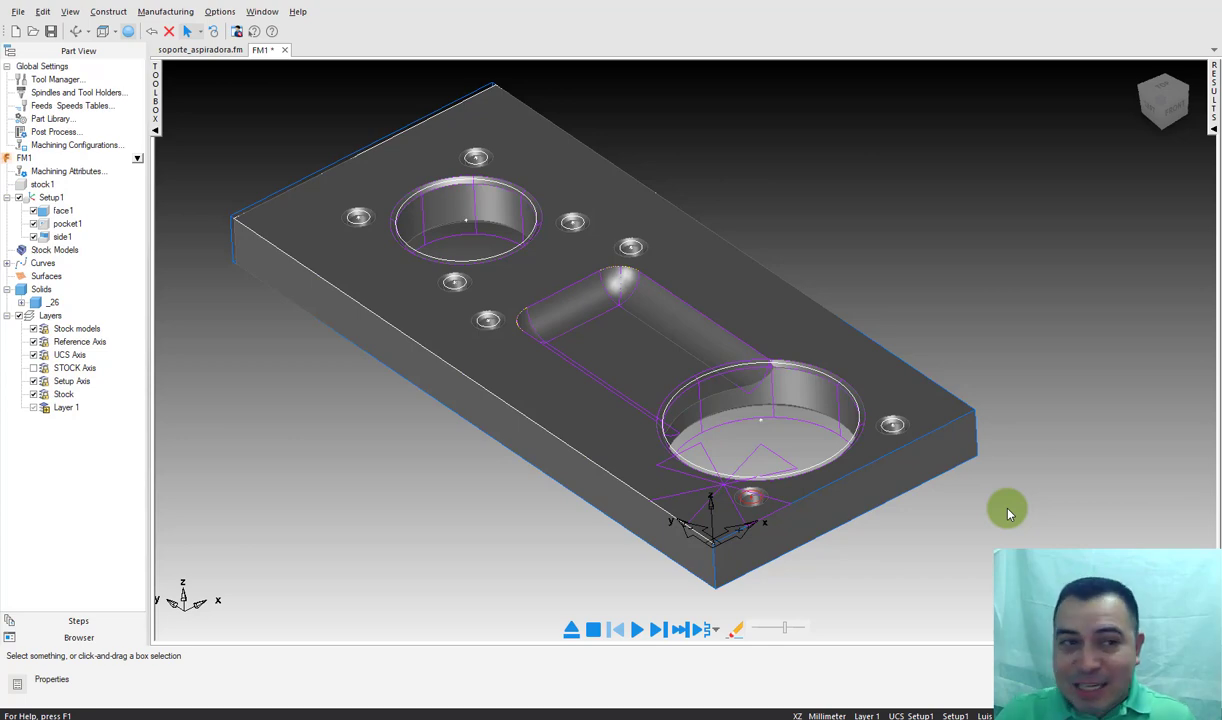
pyautogui.click(165, 11)
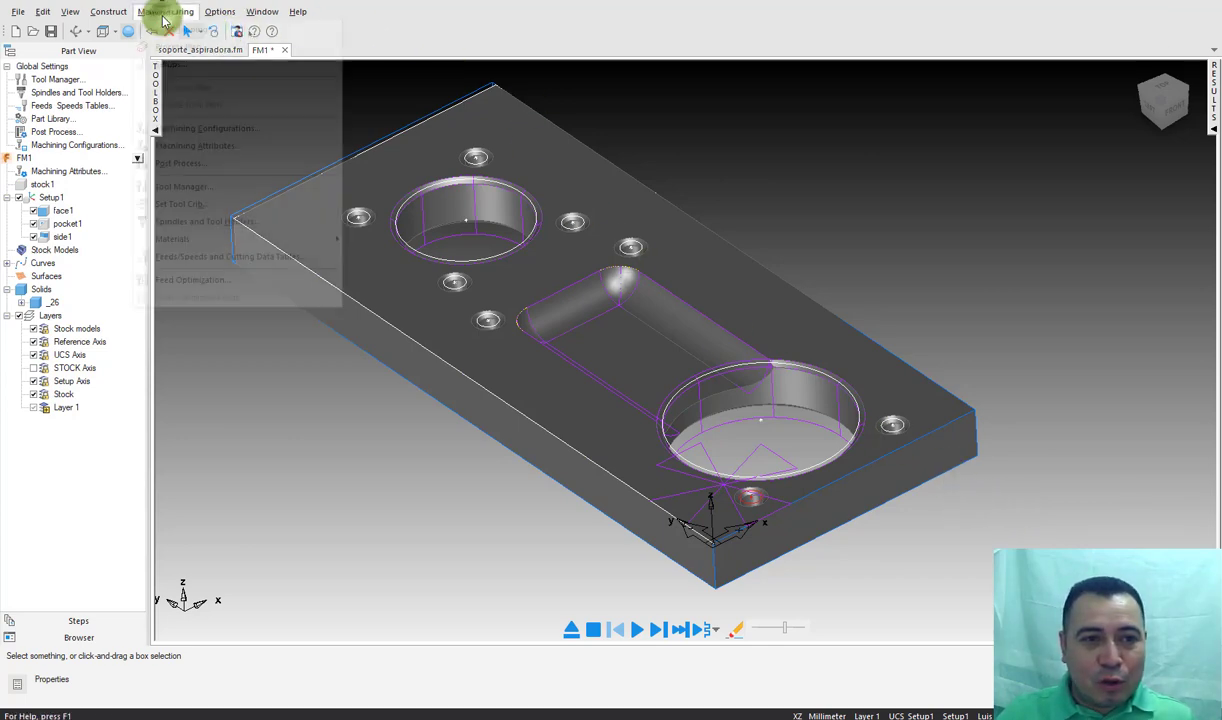
pyautogui.click(360, 31)
pyautogui.rightClick(360, 31)
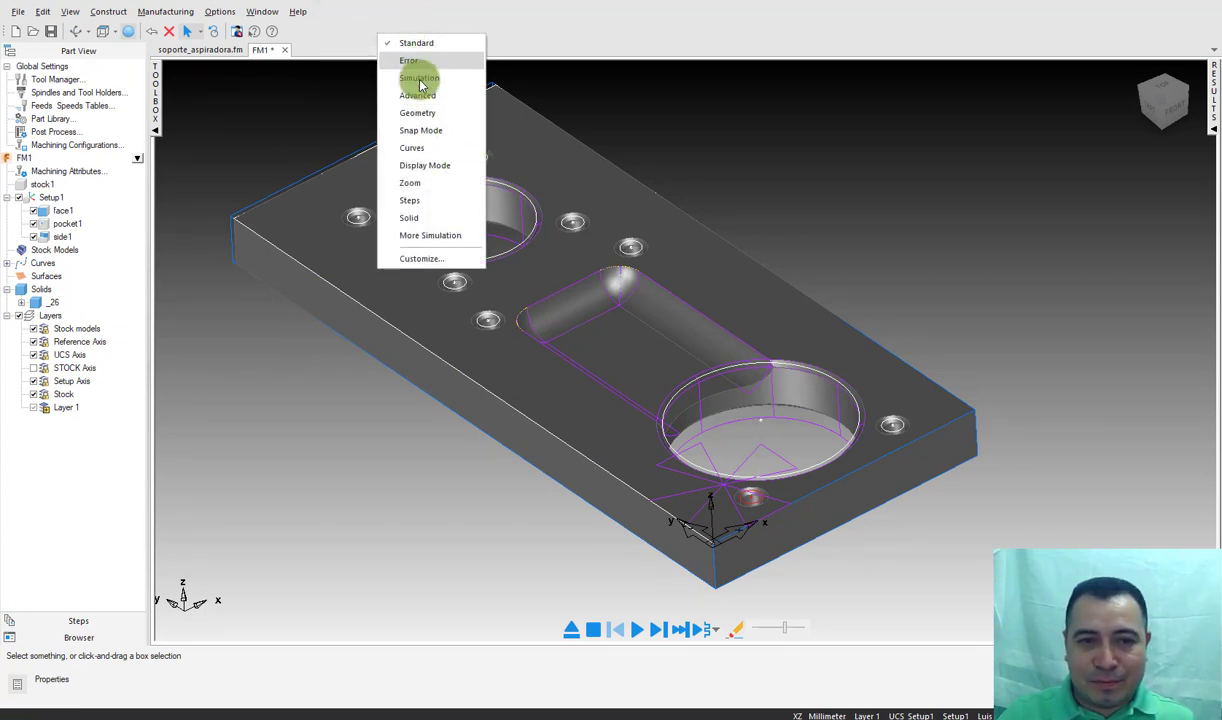
pyautogui.click(324, 35)
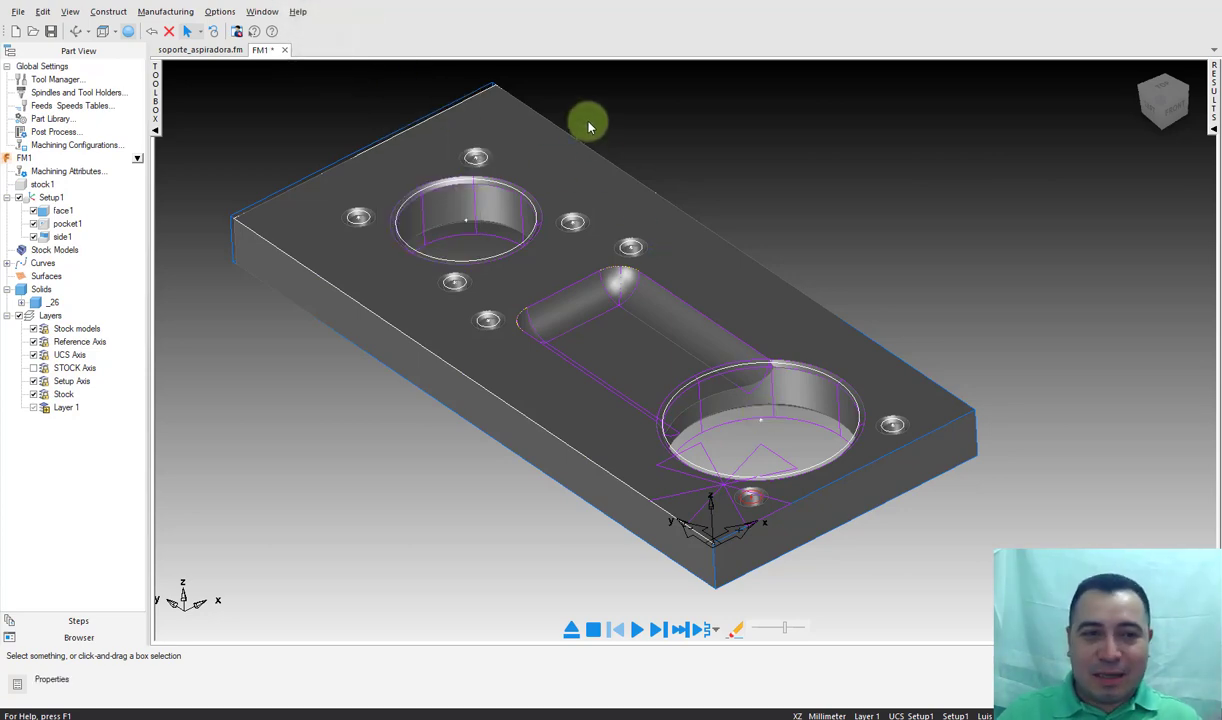
# Step: Use Edit > Select Circles with radius 2.000 to pick all eight small holes
pyautogui.moveTo(840, 399); pyautogui.dragTo(853, 398, button='middle')
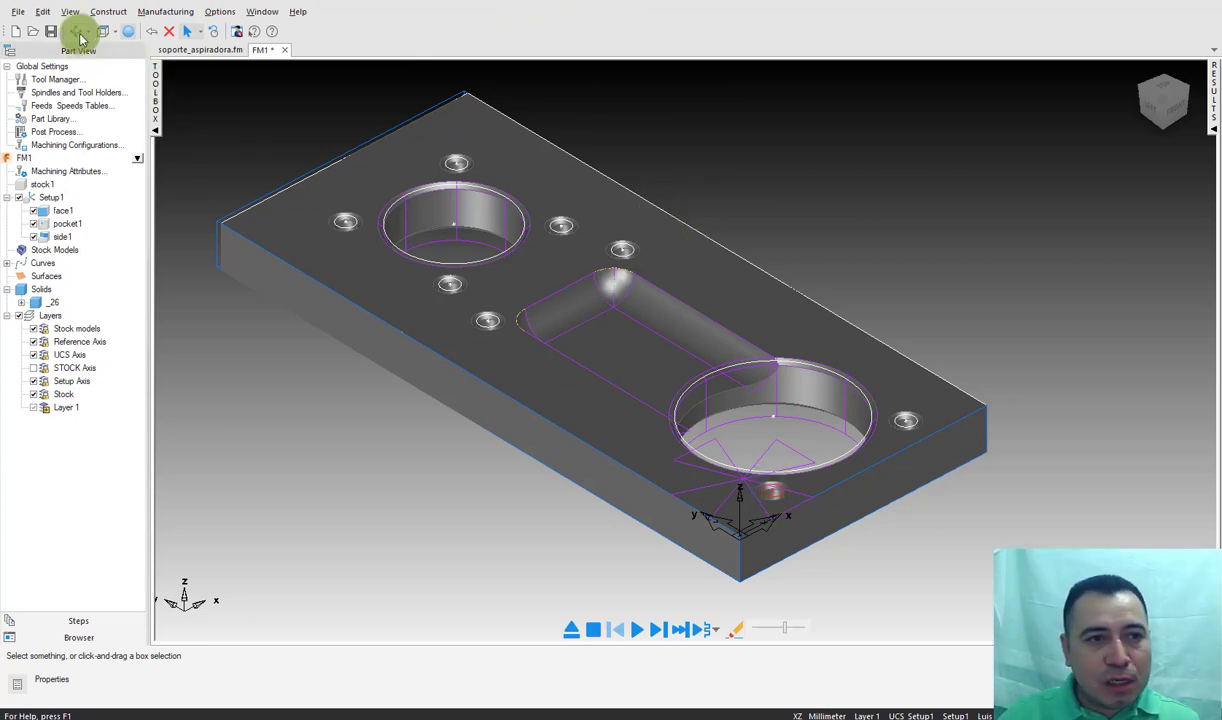
pyautogui.click(42, 12)
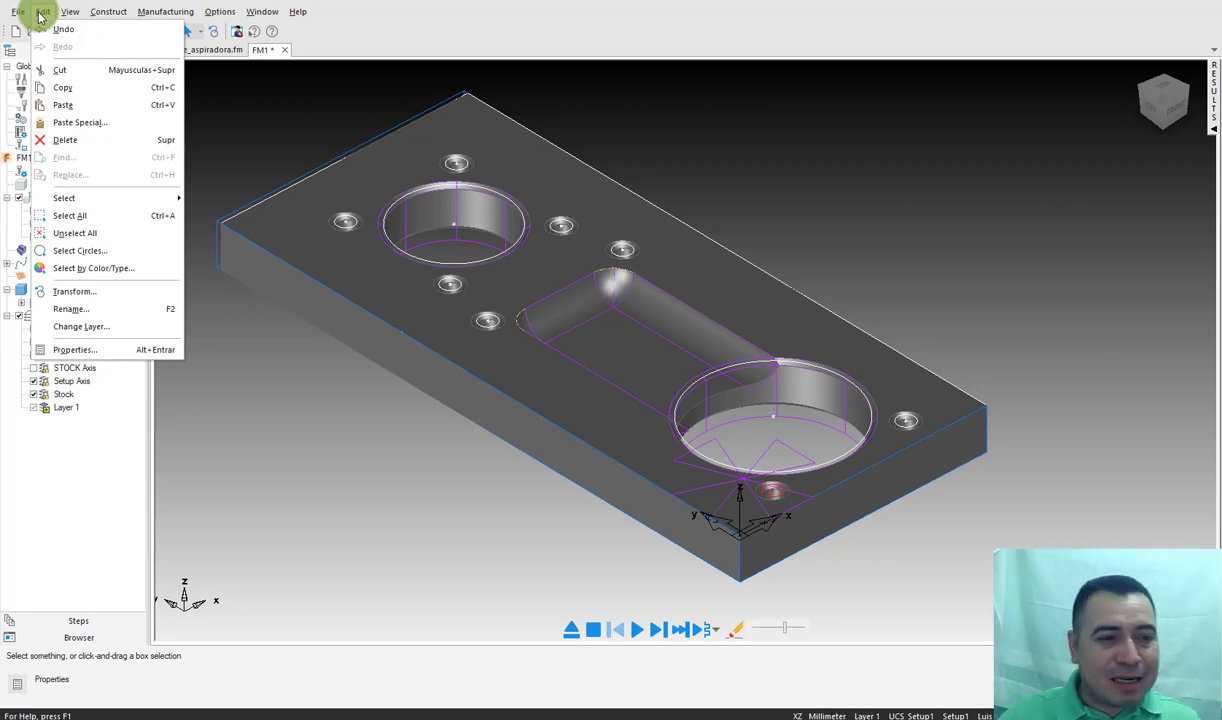
pyautogui.click(110, 262)
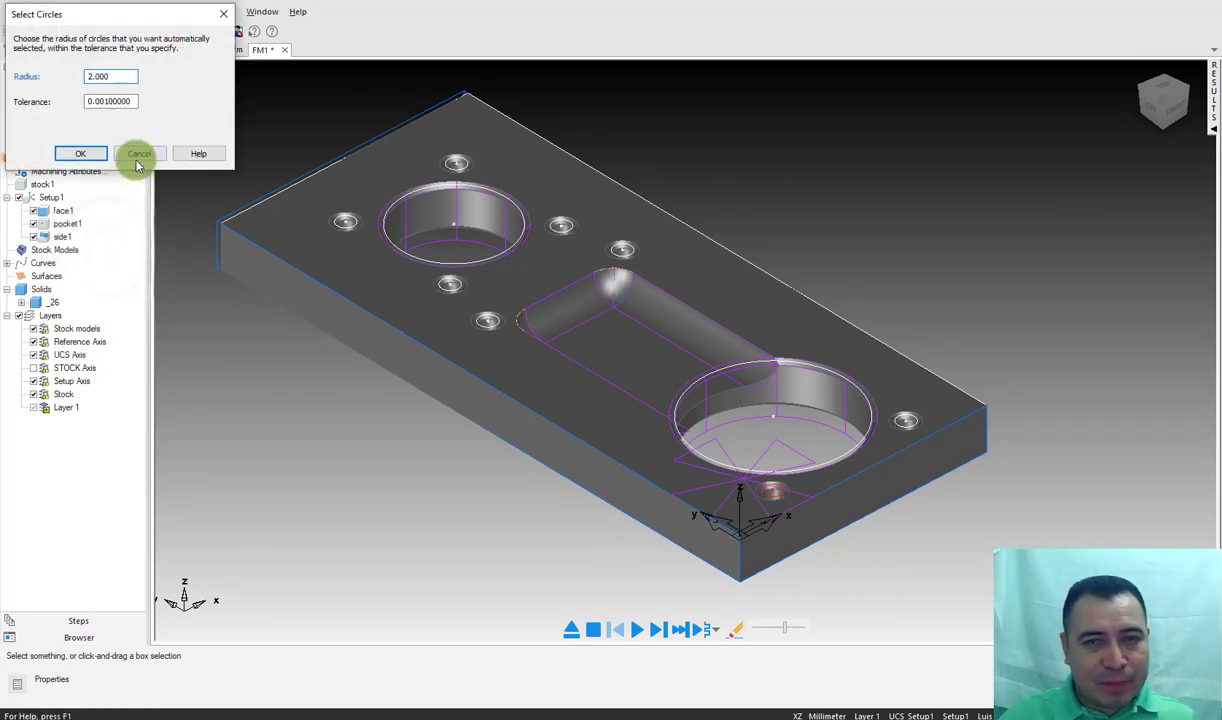
pyautogui.click(116, 80)
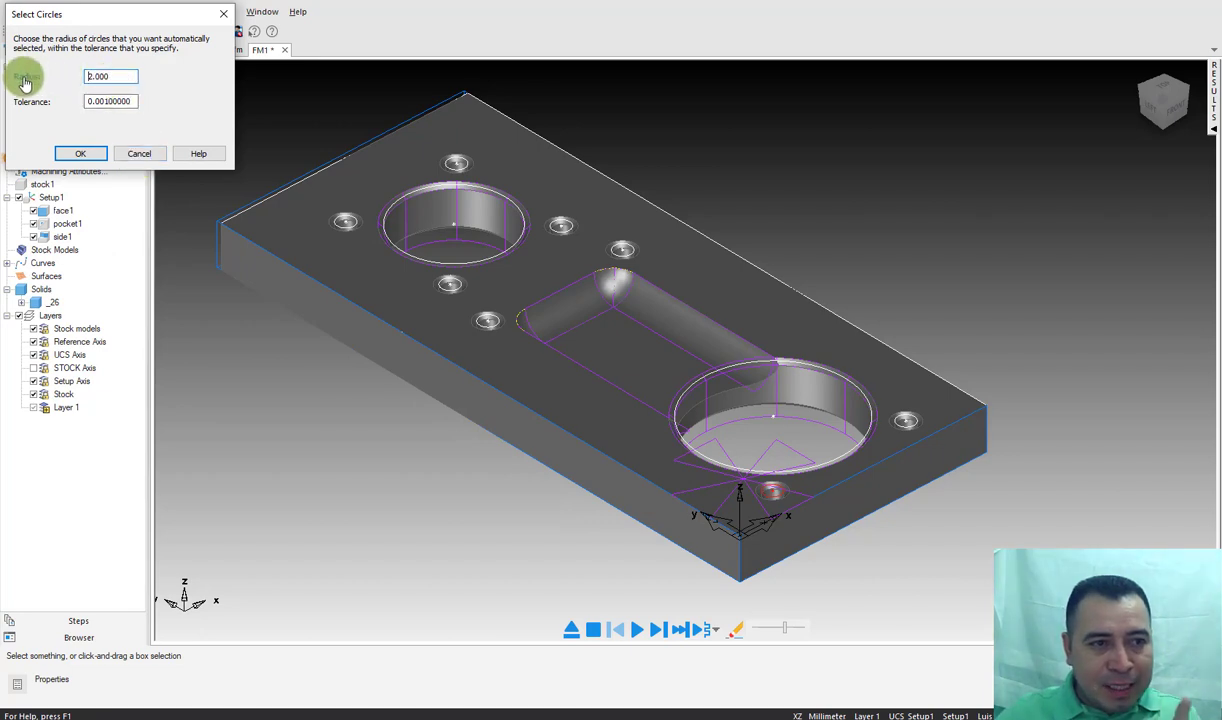
pyautogui.click(84, 154)
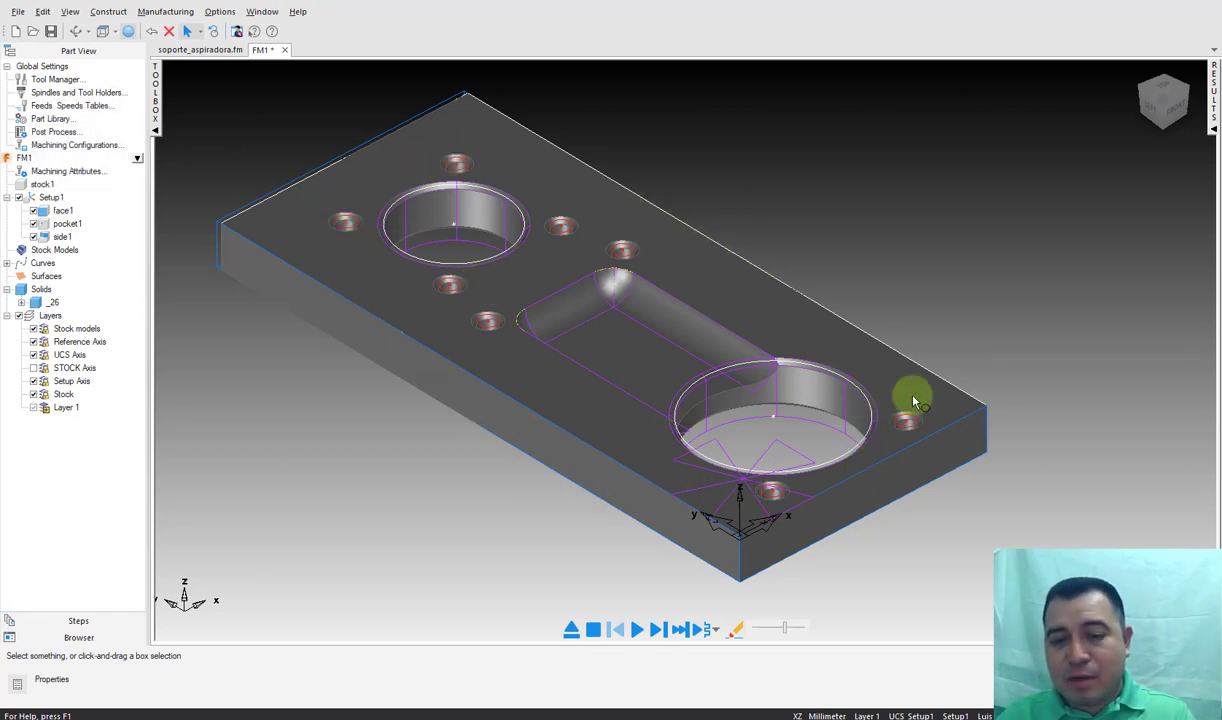
# Step: Start a new Hole feature with Make a pattern from the selected circles
pyautogui.doubleClick(898, 233)
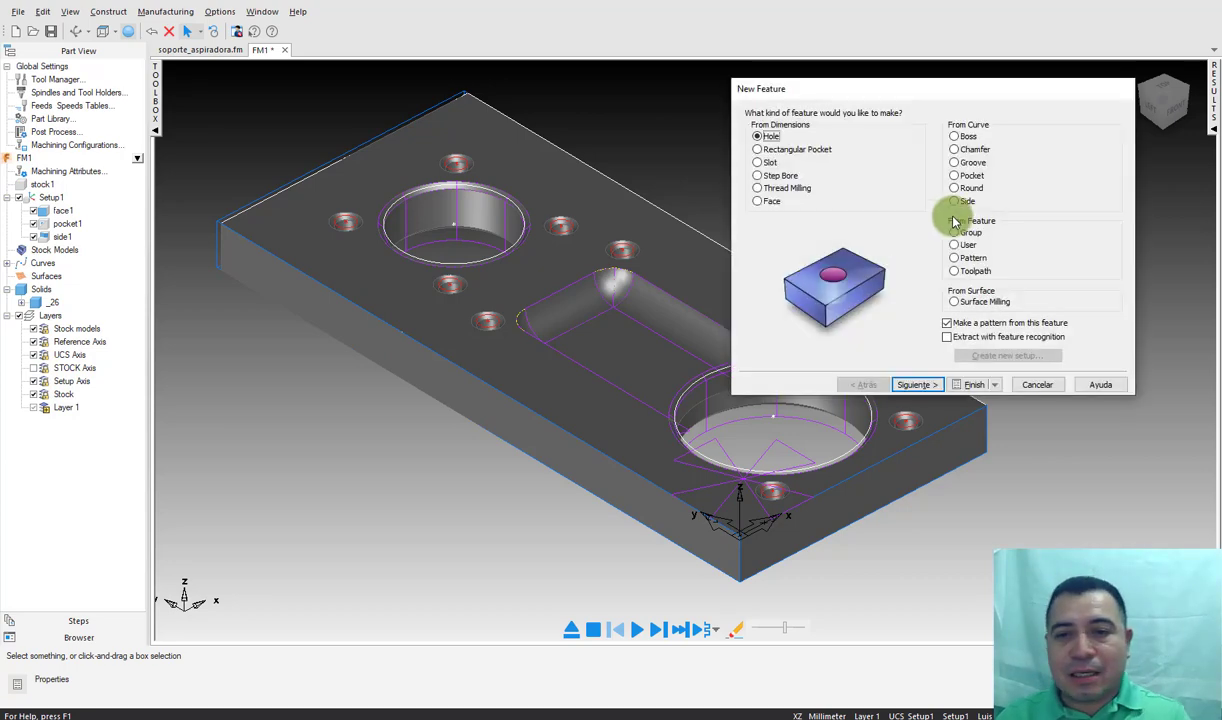
pyautogui.click(770, 136)
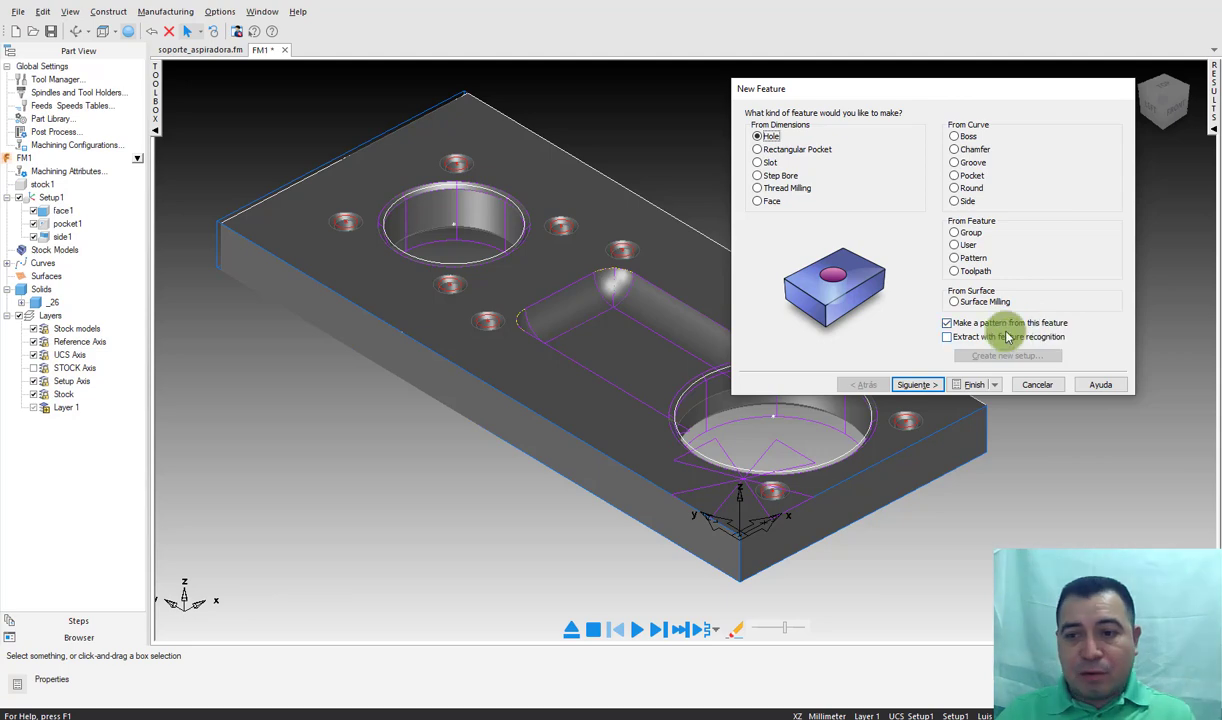
pyautogui.click(914, 386)
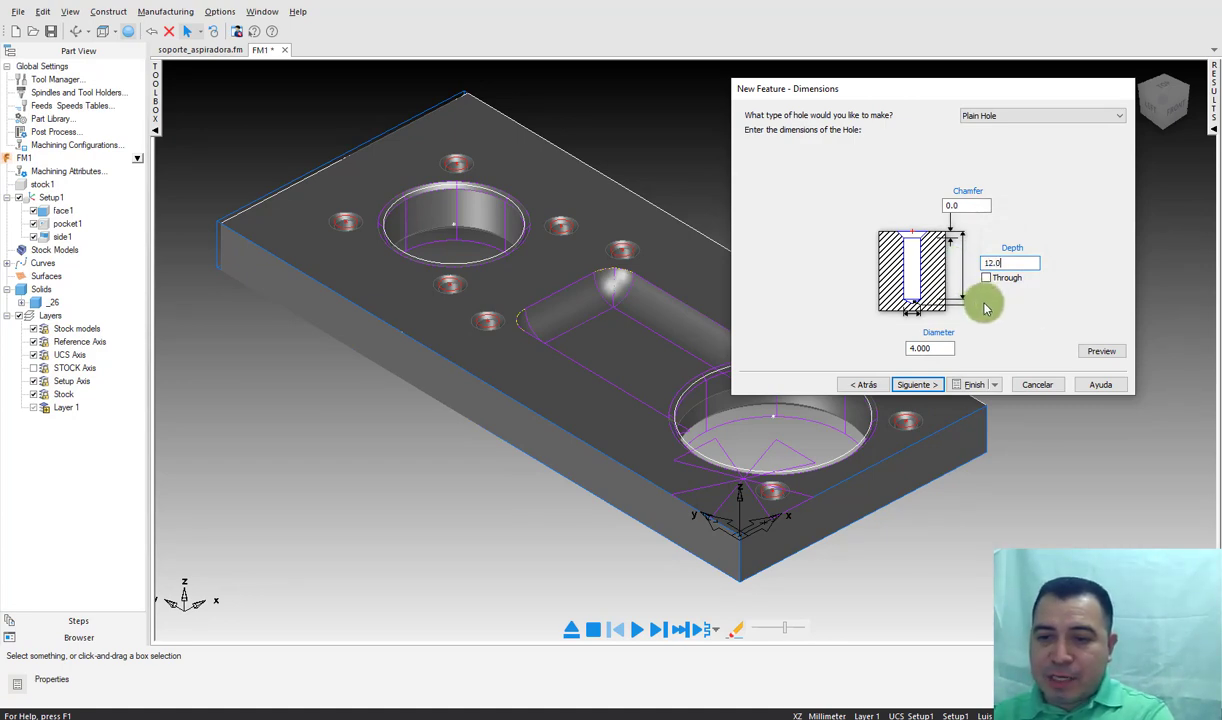
# Step: Set the hole to 4.000 diameter, 12.0 deep with a 1.000 chamfer, picking size from the model
pyautogui.click(963, 200)
pyautogui.scroll(3, 325, 229)
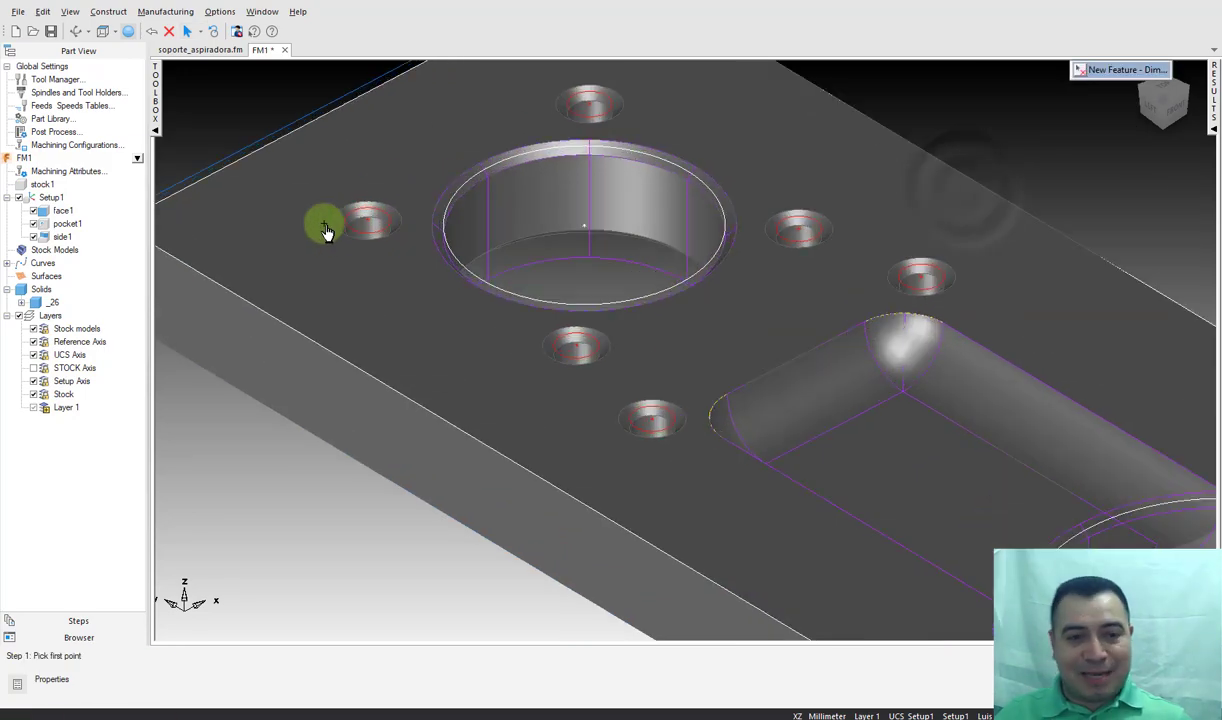
pyautogui.scroll(2, 336, 218)
pyautogui.scroll(2, 340, 215)
pyautogui.click(392, 178)
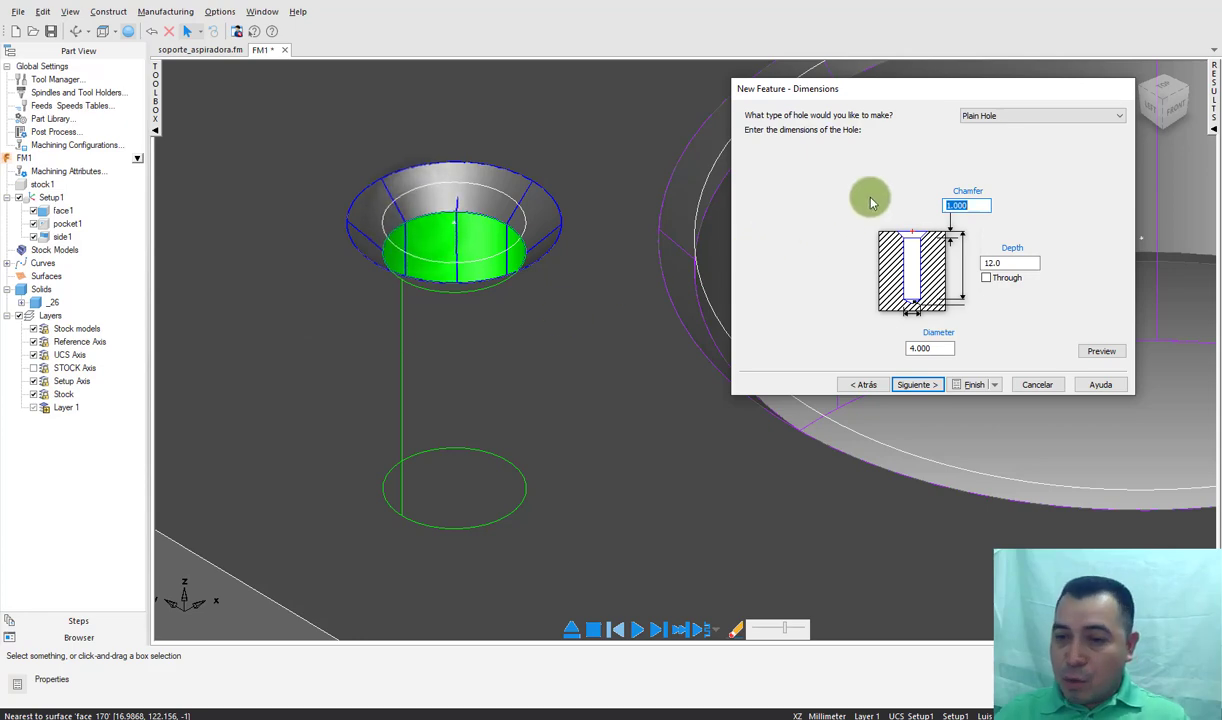
pyautogui.scroll(-2, 437, 299)
pyautogui.scroll(-2, 437, 299)
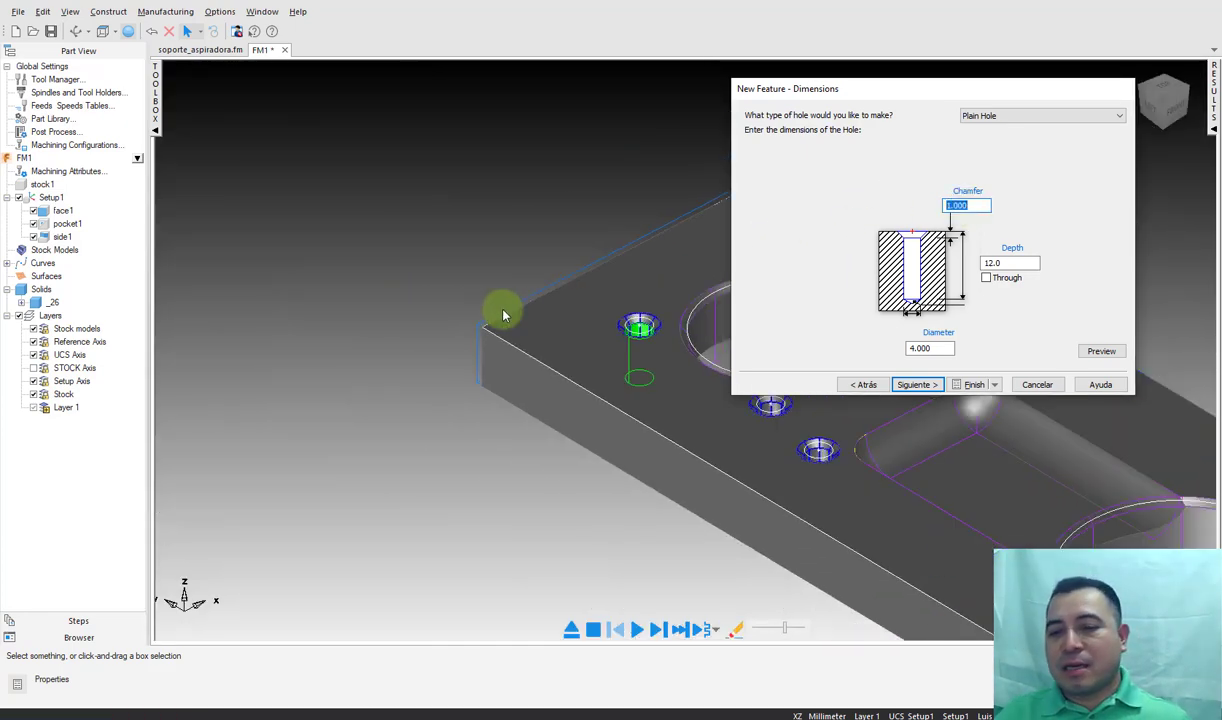
pyautogui.scroll(-1, 760, 410)
pyautogui.scroll(1, 850, 399)
# Step: Finish the hole and review the drill and spotdrill tools in Pattern Properties
pyautogui.click(973, 385)
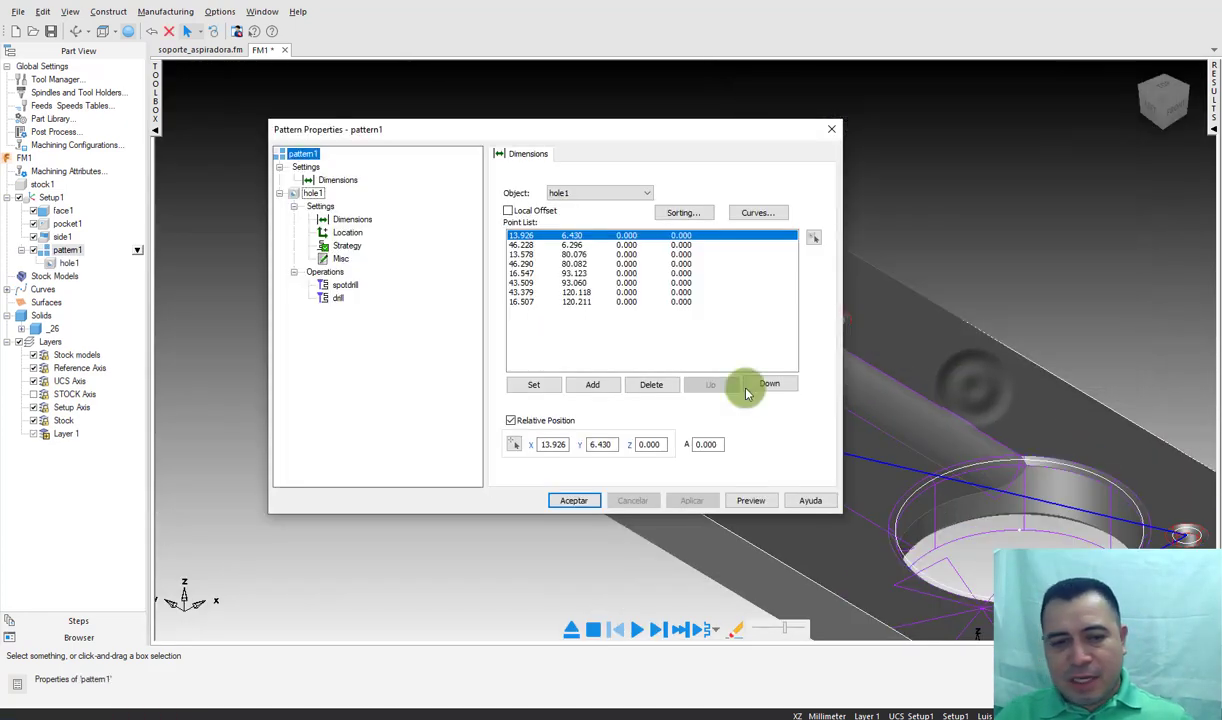
pyautogui.click(322, 288)
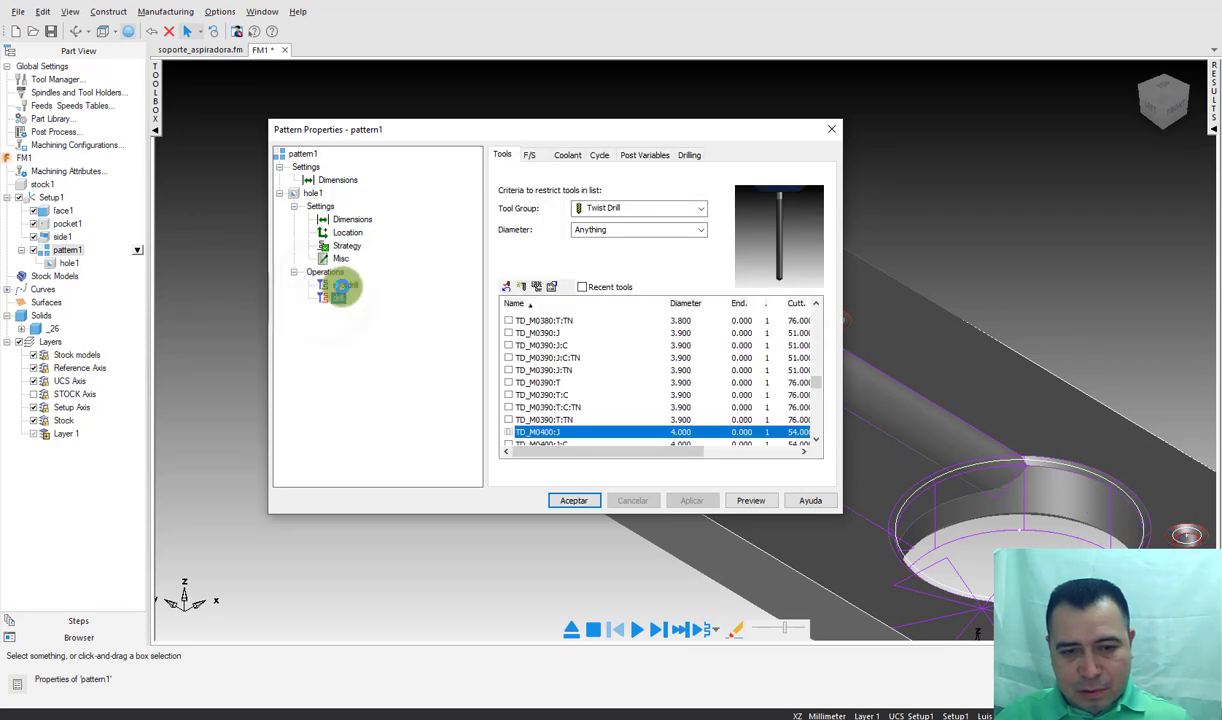
pyautogui.click(343, 285)
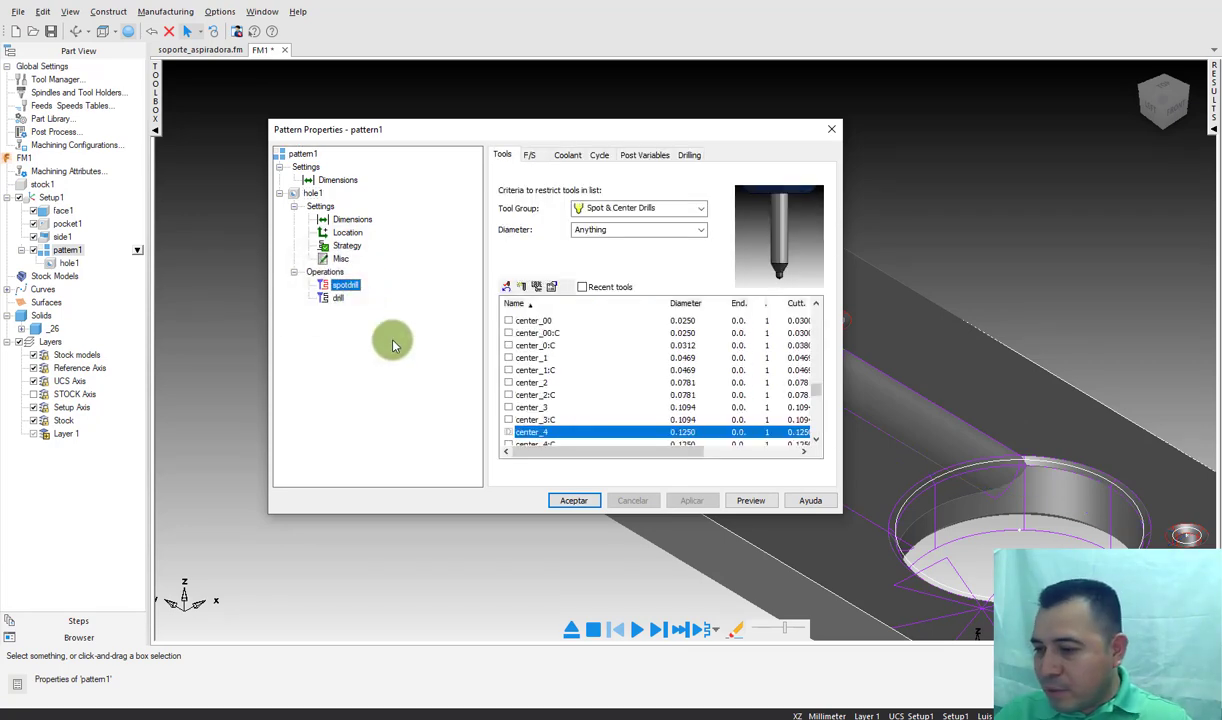
pyautogui.moveTo(343, 284); pyautogui.dragTo(397, 285)
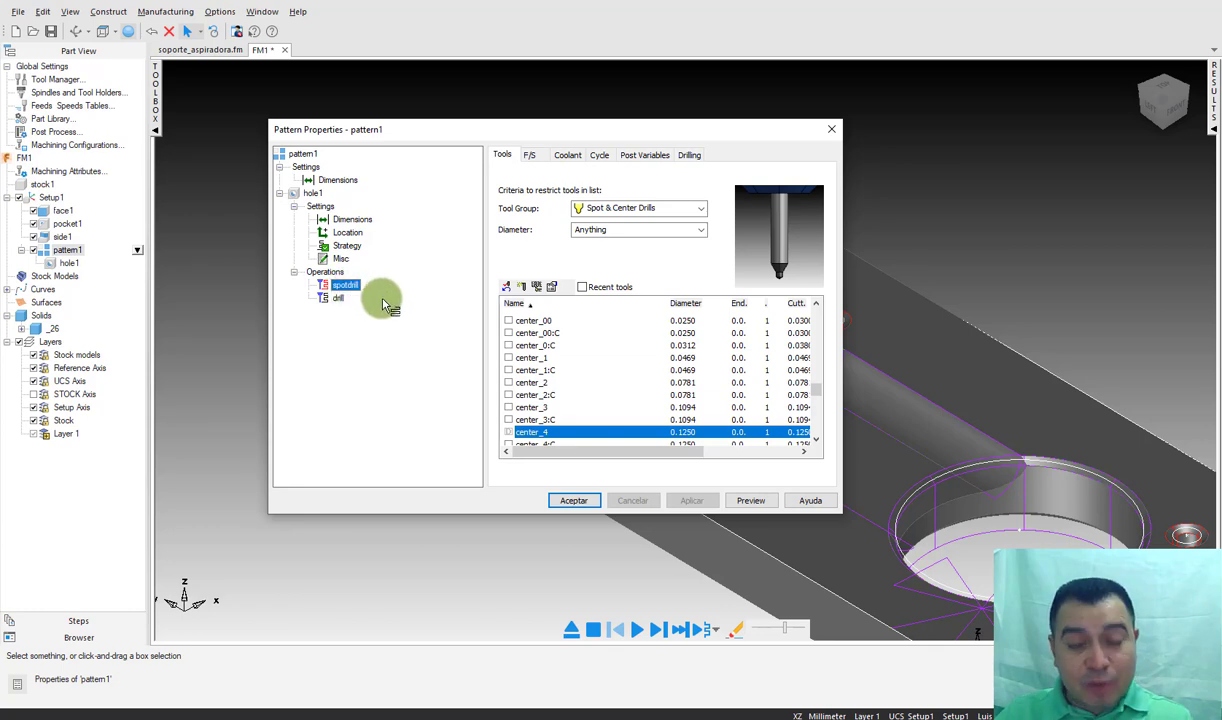
pyautogui.moveTo(382, 299)
pyautogui.mouseDown()
pyautogui.moveTo(800, 231)
pyautogui.moveTo(818, 202)
pyautogui.mouseUp()
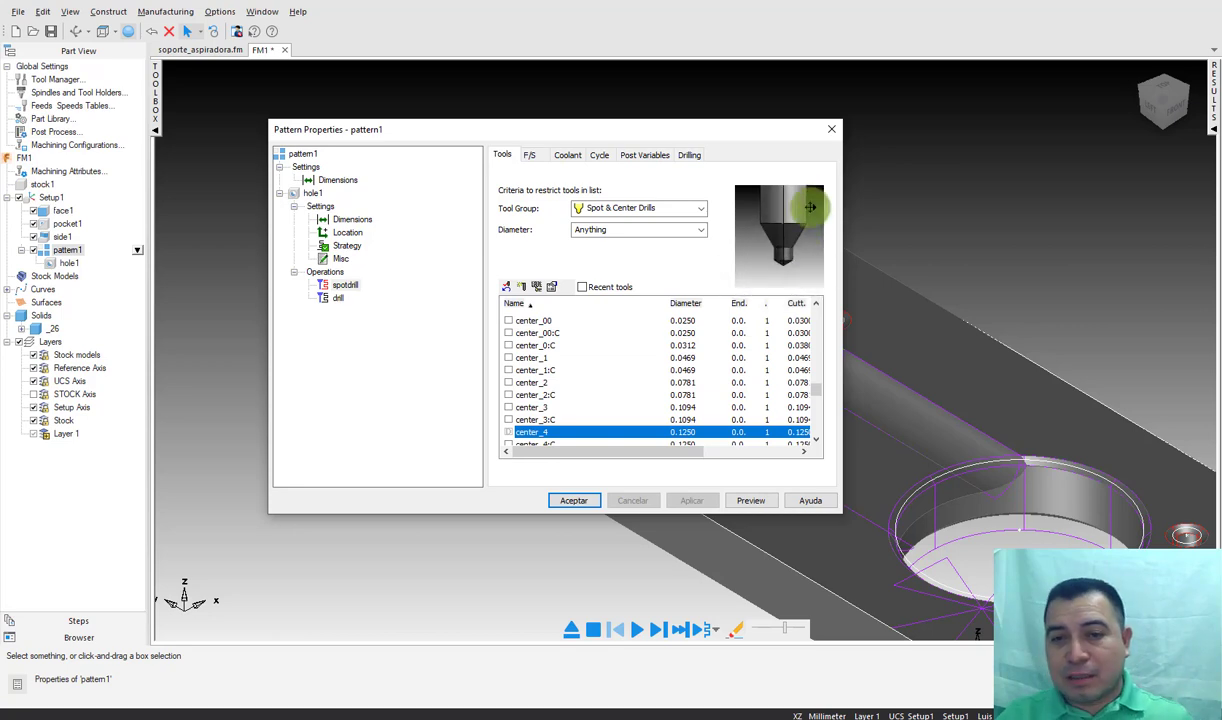
# Step: Set the spot drill depth to 2 on the Drilling tab and apply it
pyautogui.click(693, 156)
pyautogui.click(575, 215)
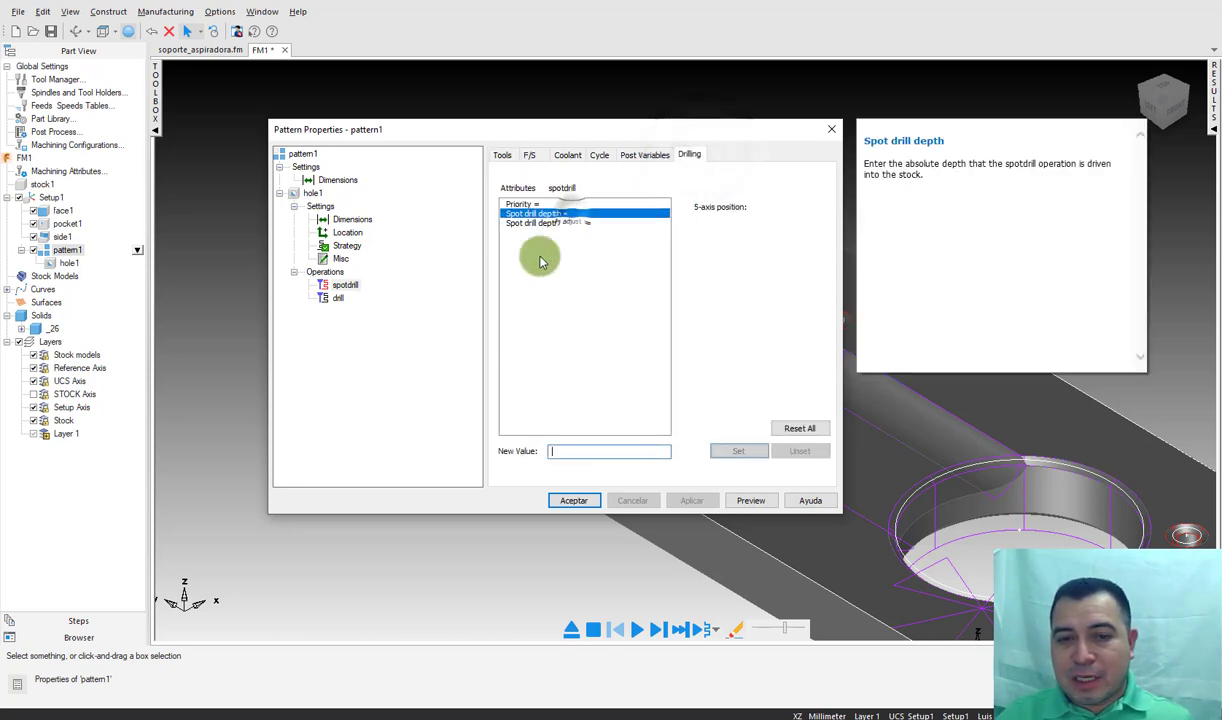
pyautogui.write('2')
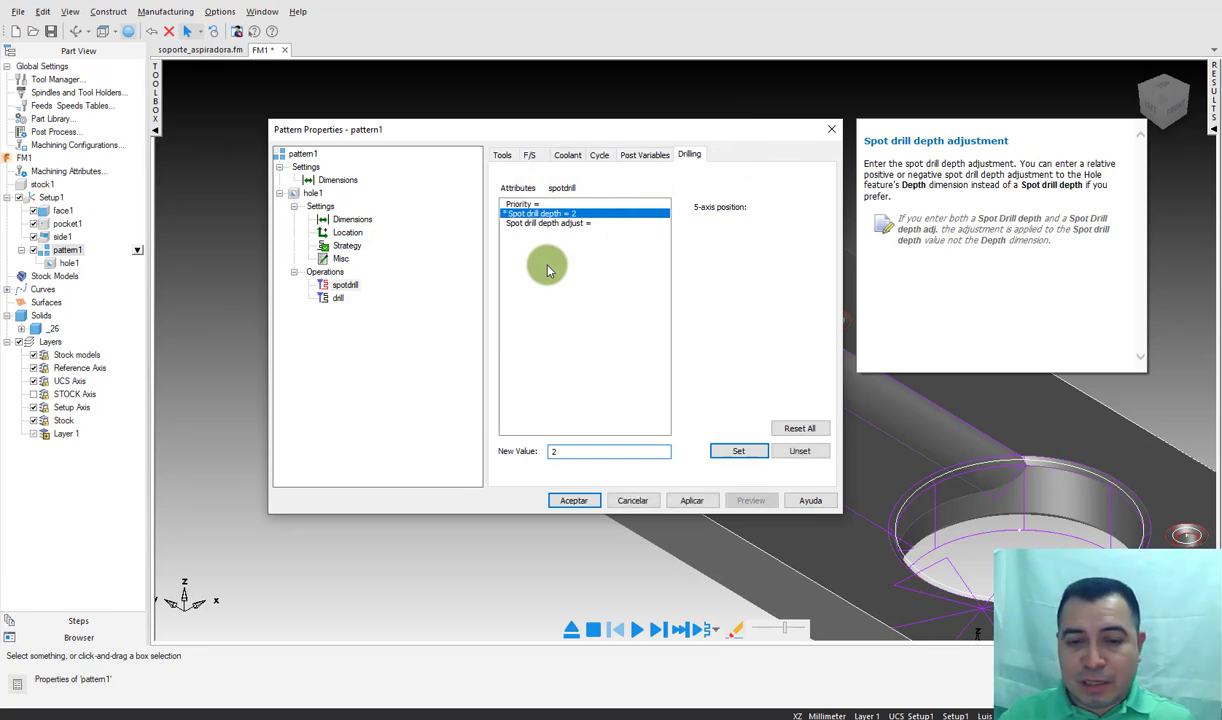
pyautogui.click(691, 500)
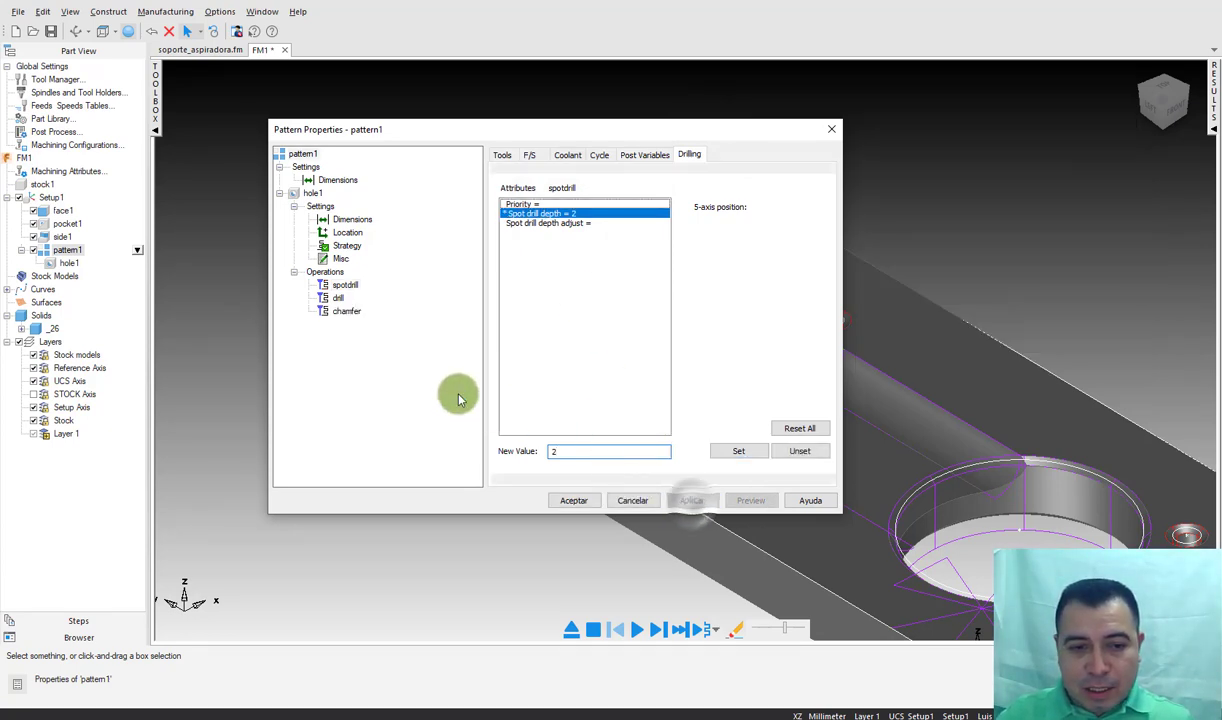
# Step: Check the chamfer operation, accept the pattern properties and deselect the pattern
pyautogui.click(346, 311)
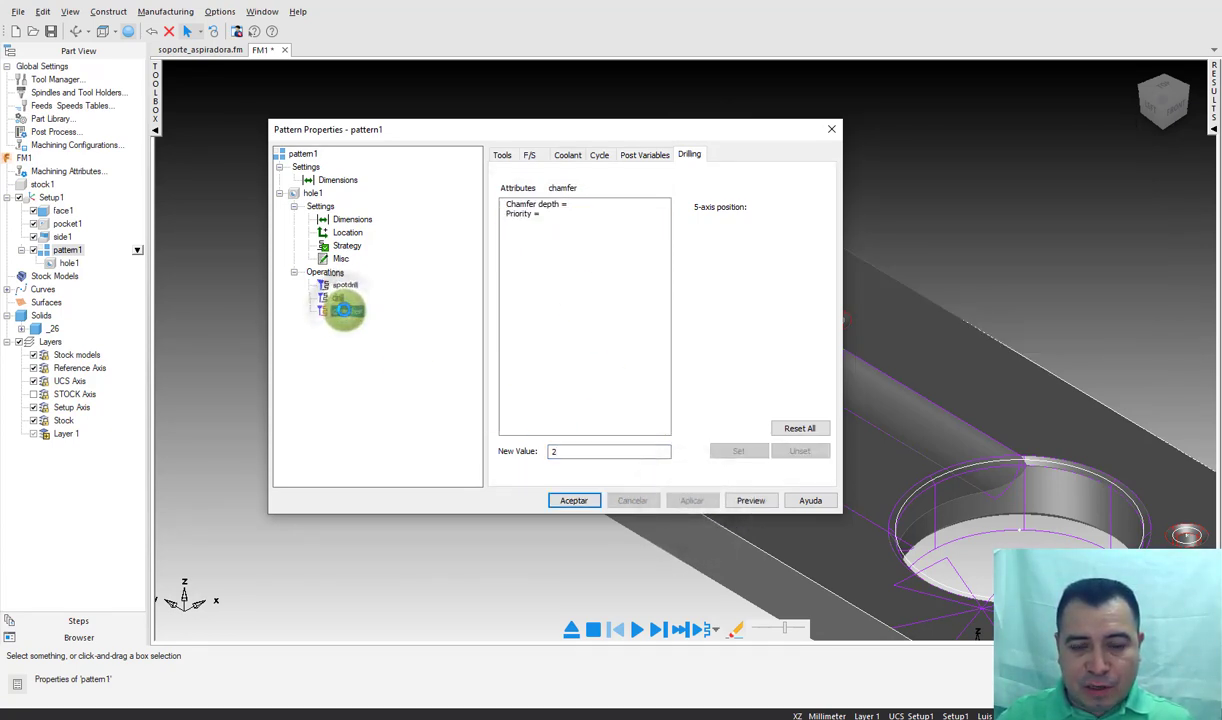
pyautogui.click(573, 500)
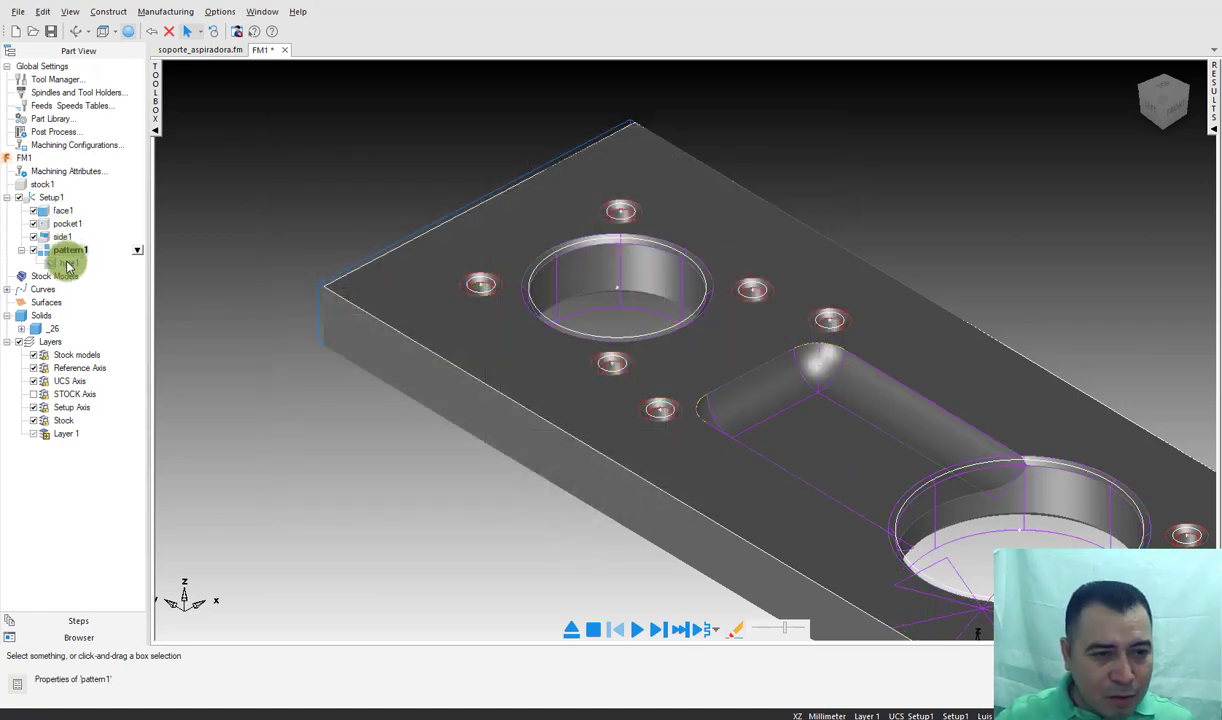
pyautogui.scroll(-3, 371, 322)
pyautogui.click(466, 212)
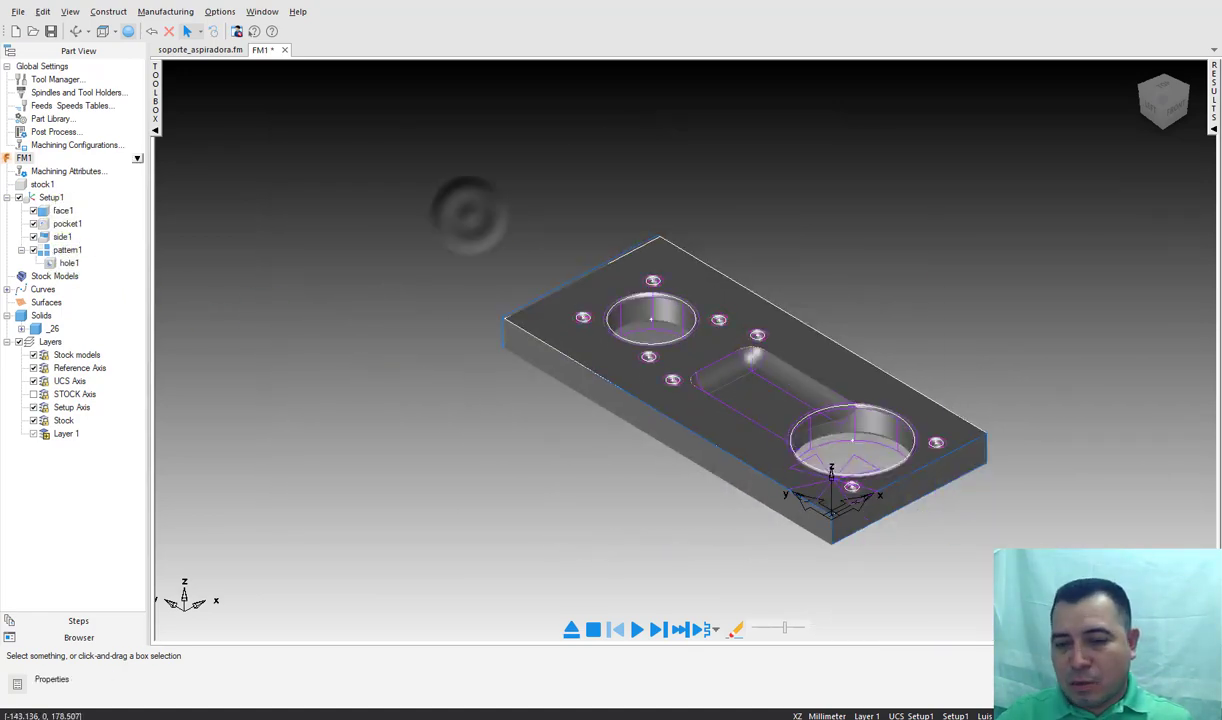
# Step: Run the 3D simulation and show Manufacturing Details, giving a 9:54.8 total time
pyautogui.scroll(2, 466, 212)
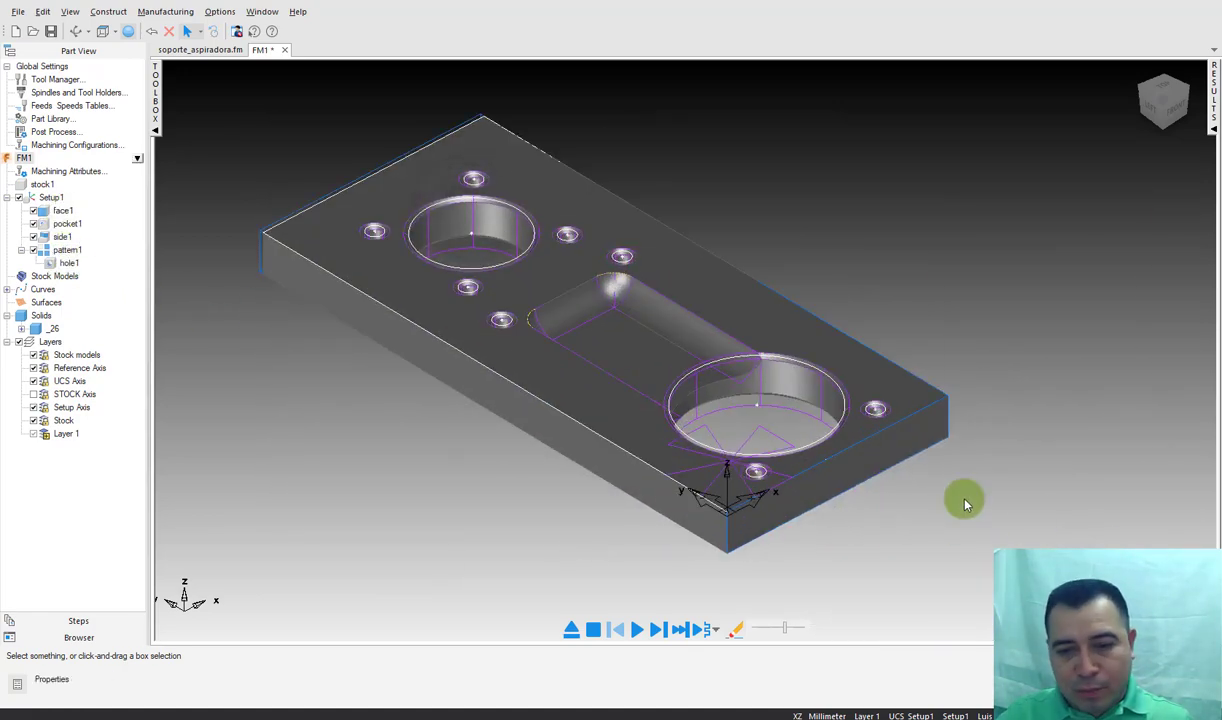
pyautogui.click(636, 629)
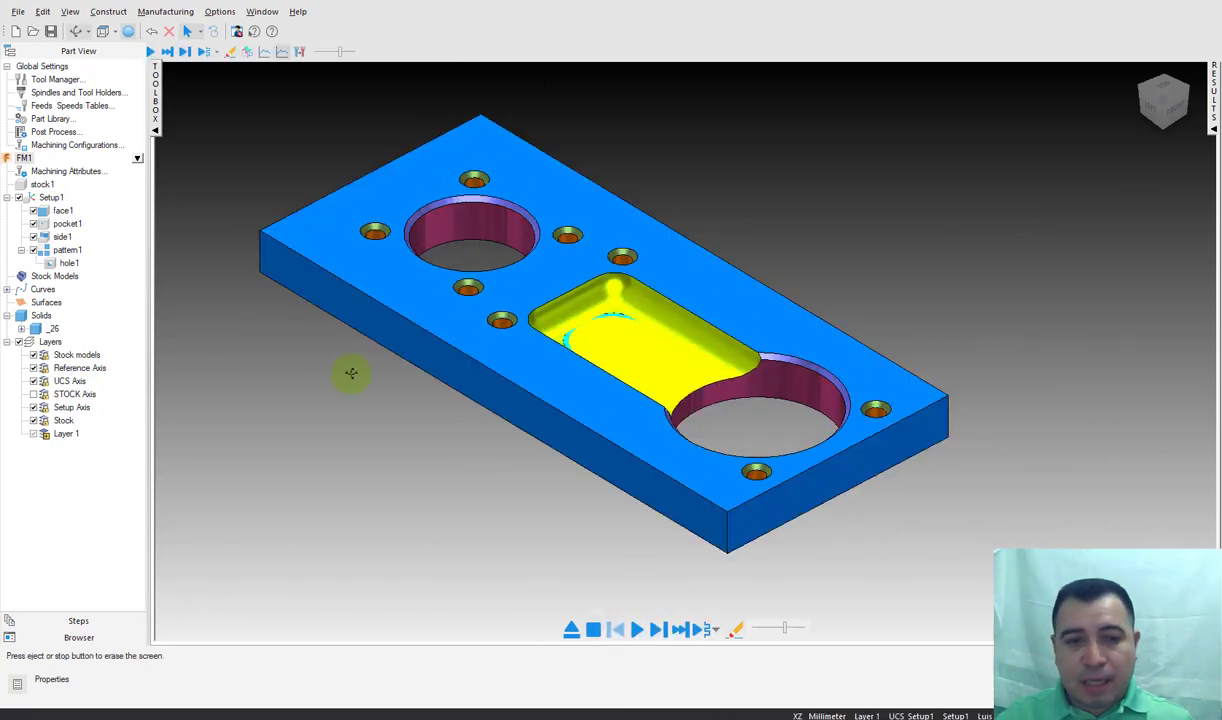
pyautogui.click(155, 128)
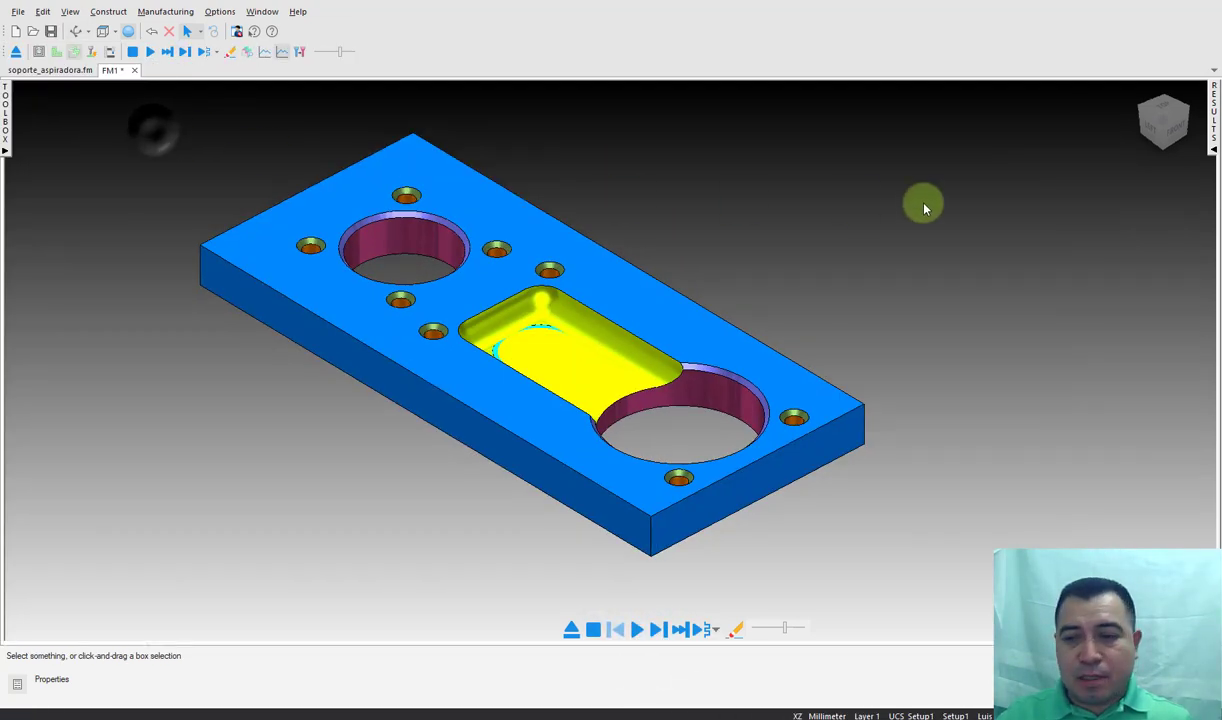
pyautogui.click(1212, 120)
pyautogui.click(1148, 123)
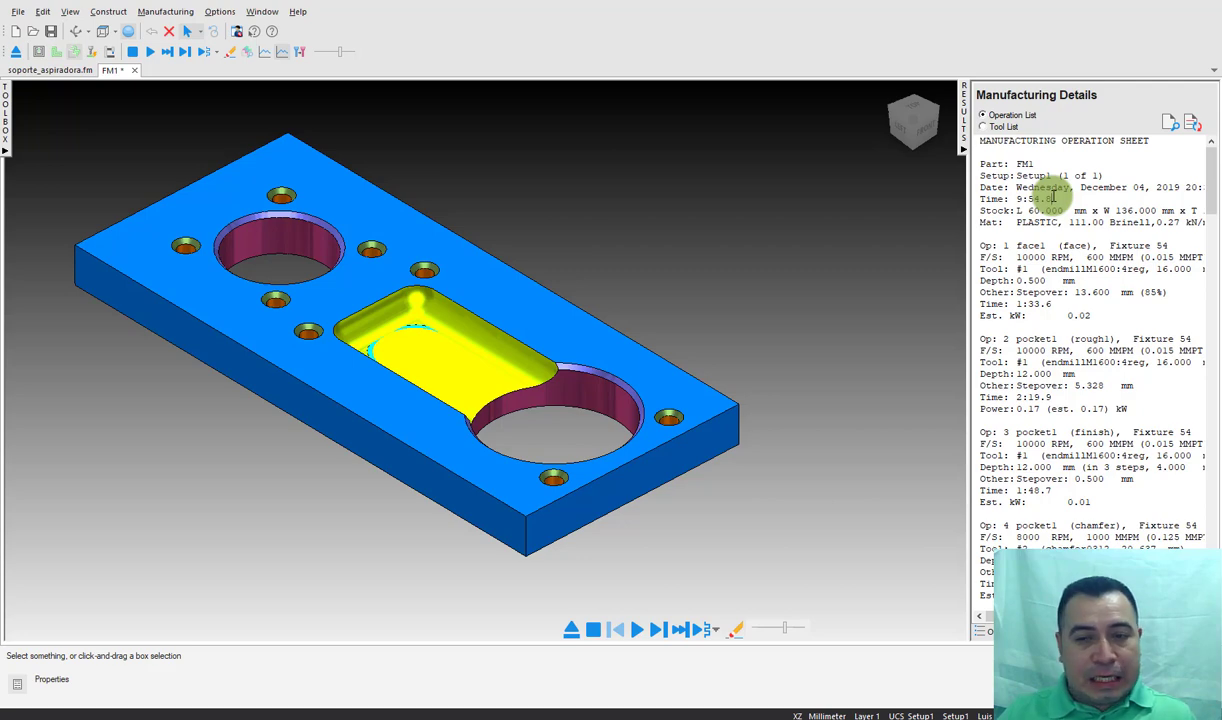
pyautogui.click(605, 245)
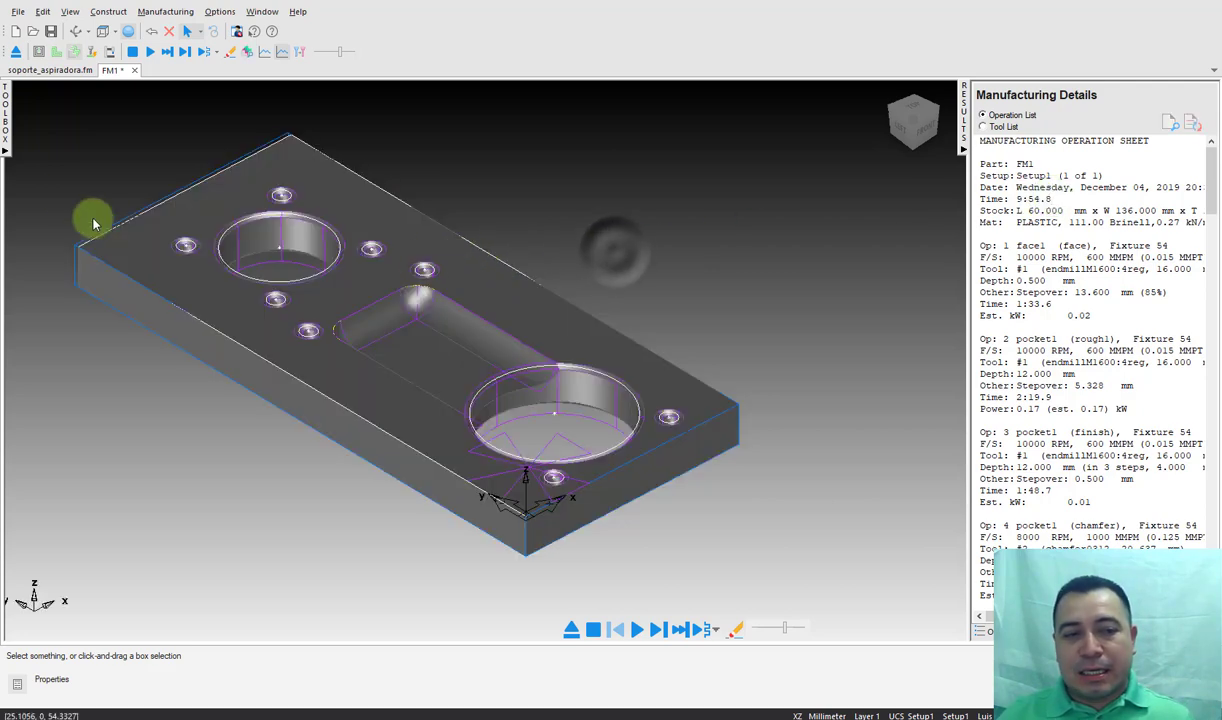
pyautogui.click(8, 152)
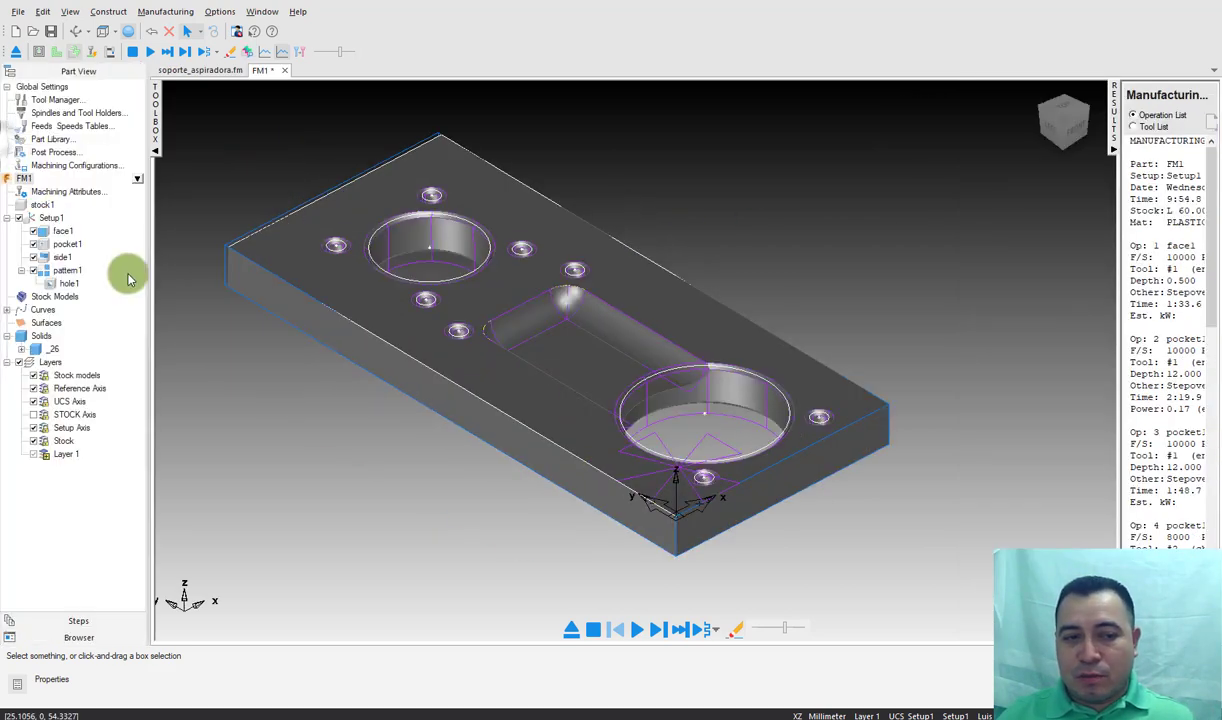
pyautogui.click(155, 145)
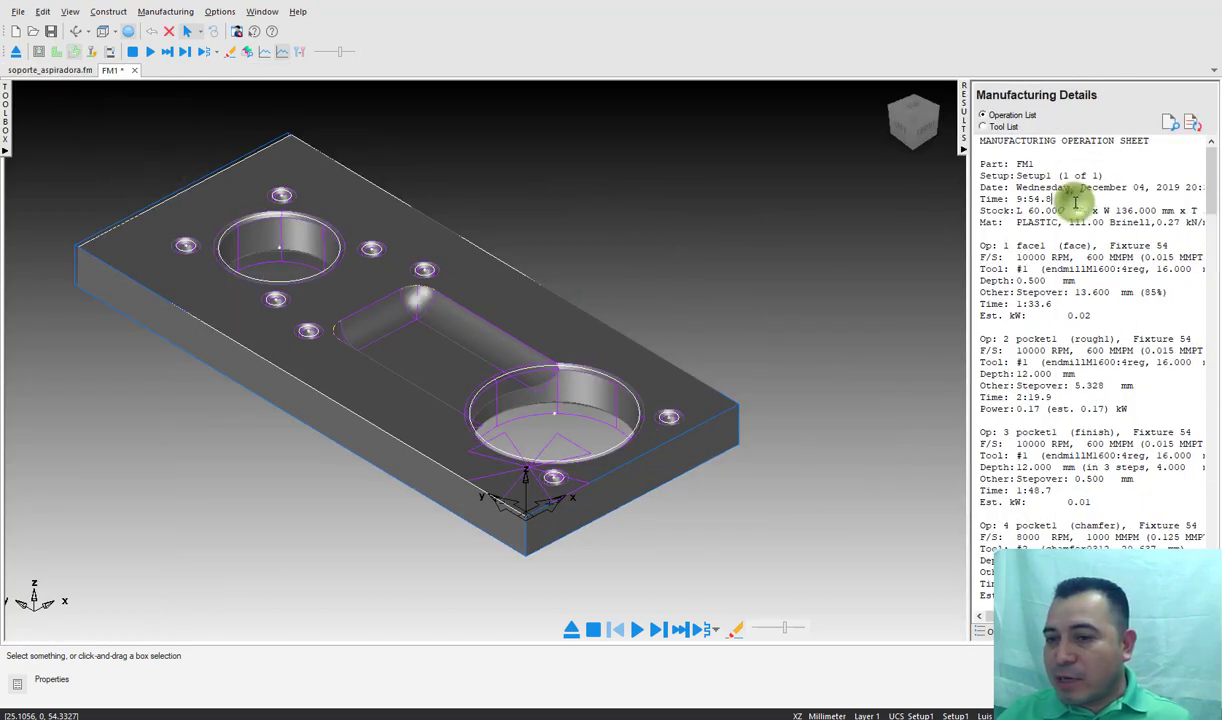
pyautogui.hotkey('ctrl', 'Tab')
pyautogui.click(728, 262)
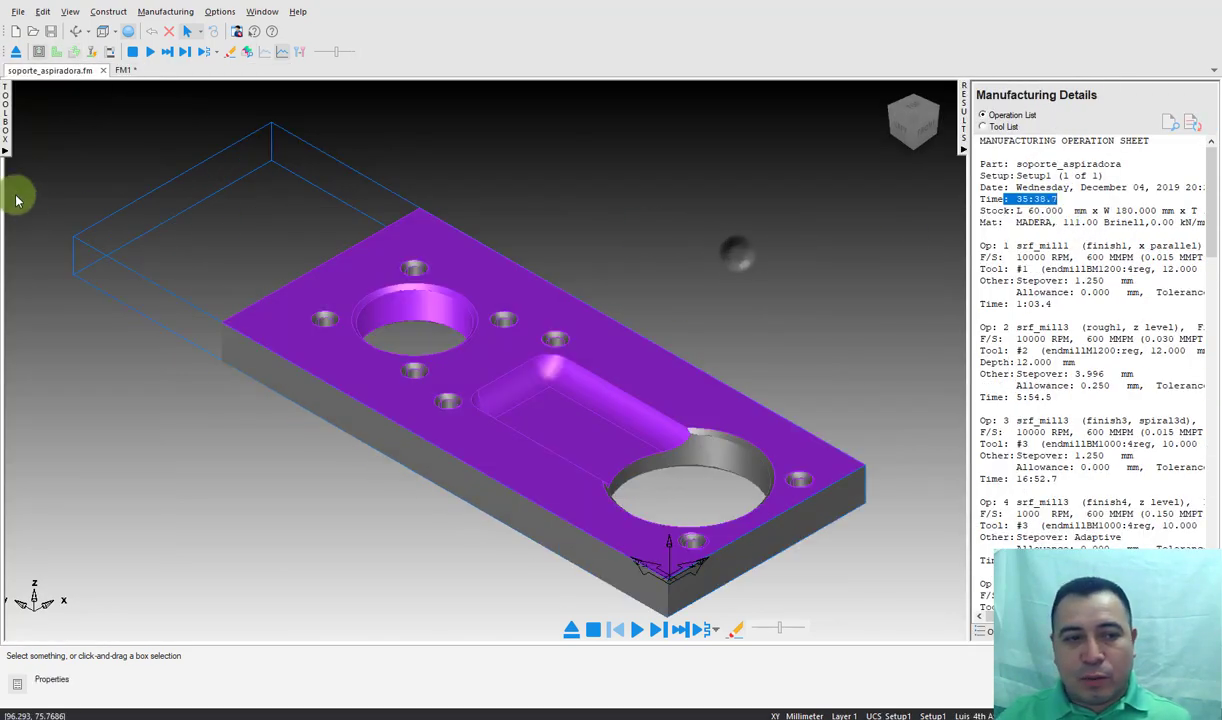
pyautogui.click(13, 150)
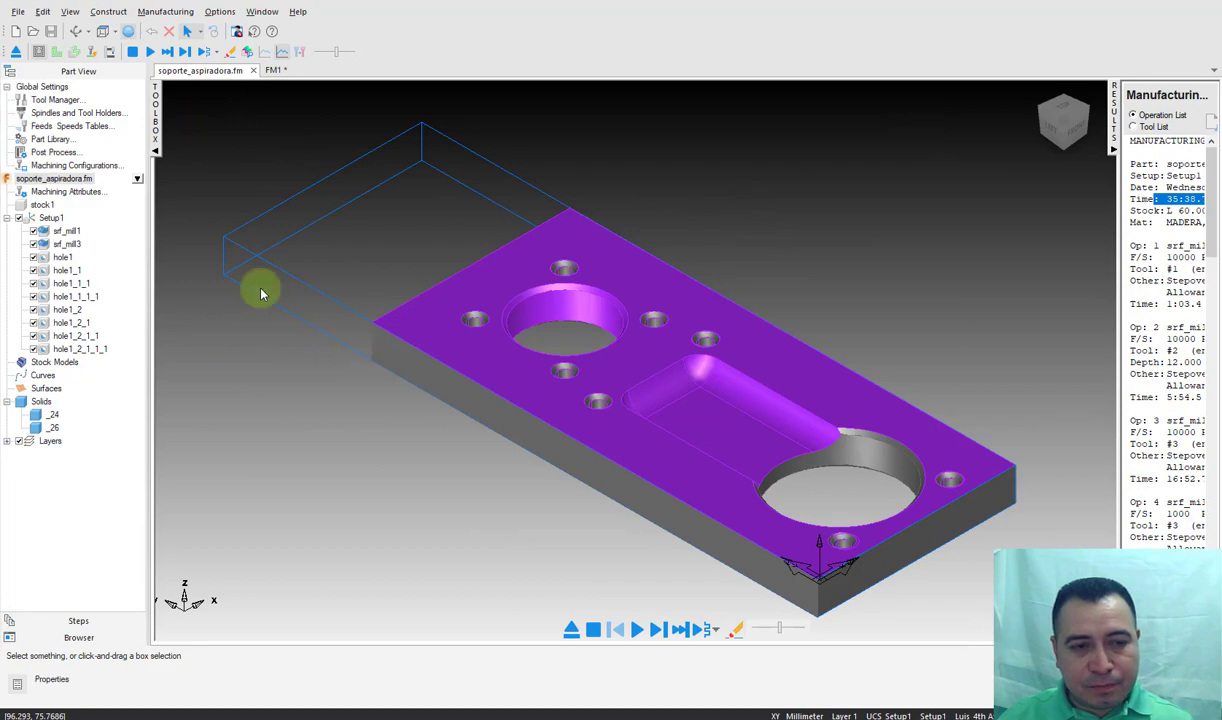
pyautogui.click(158, 140)
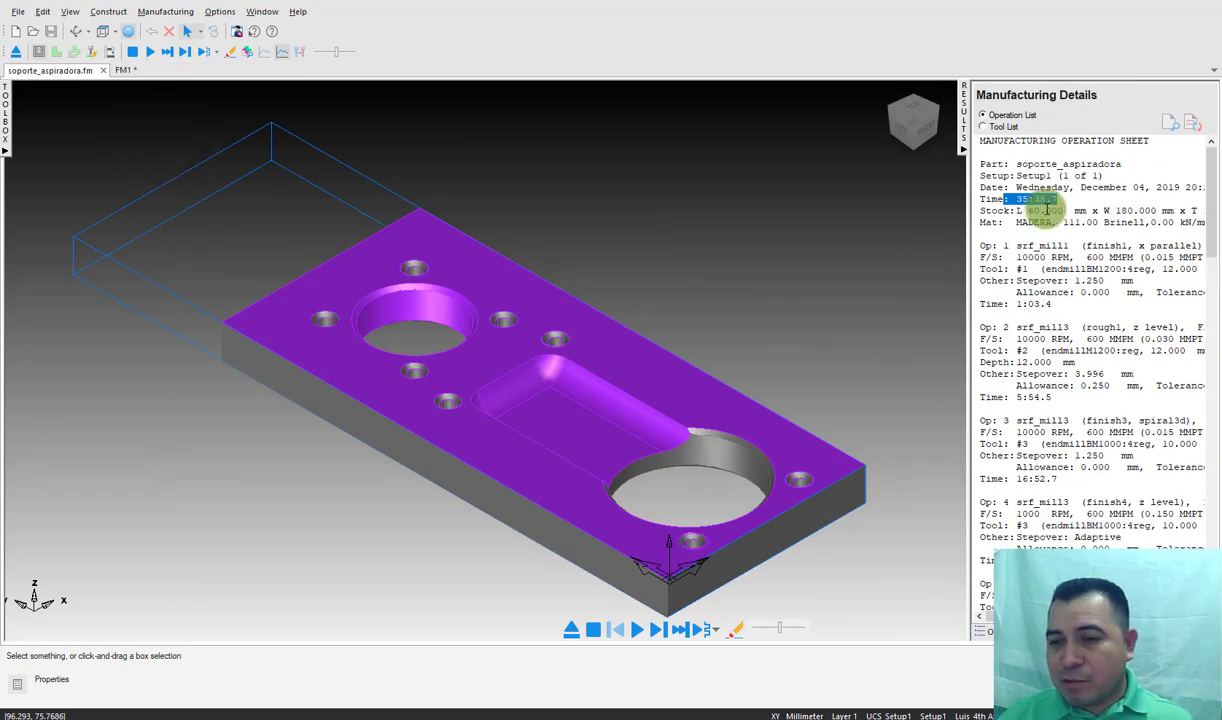
pyautogui.moveTo(1047, 207); pyautogui.dragTo(1077, 200)
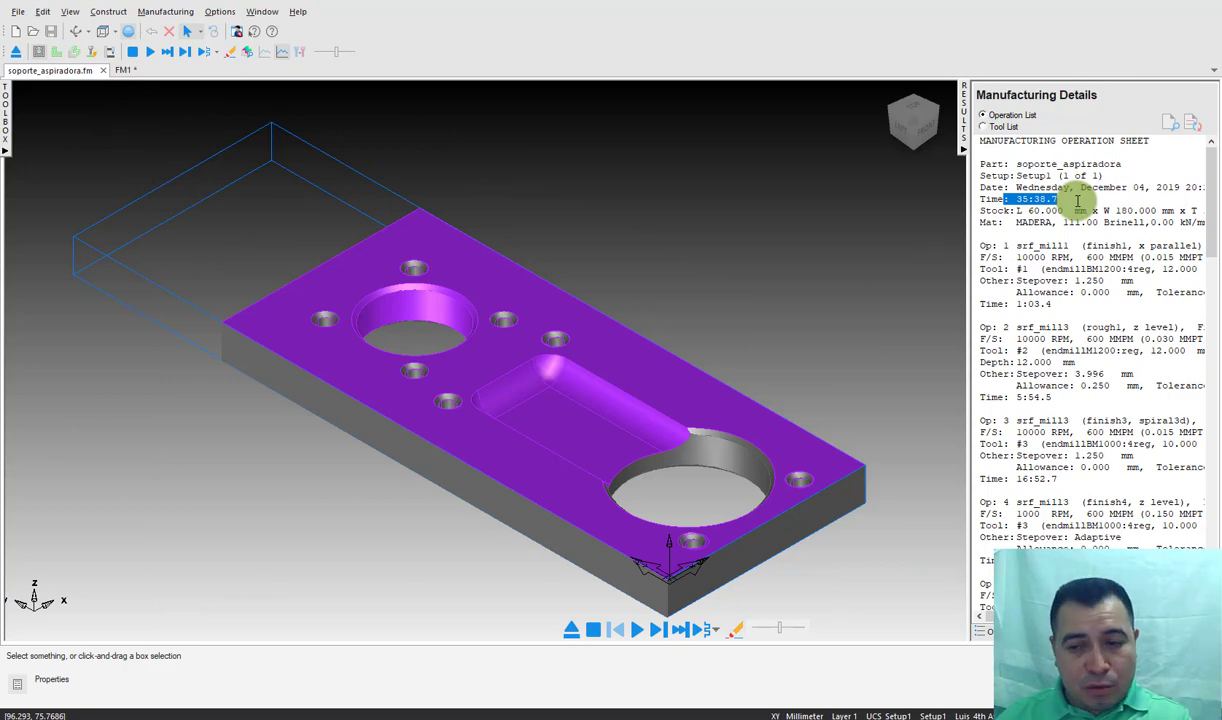
pyautogui.hotkey('ctrl', 'Tab')
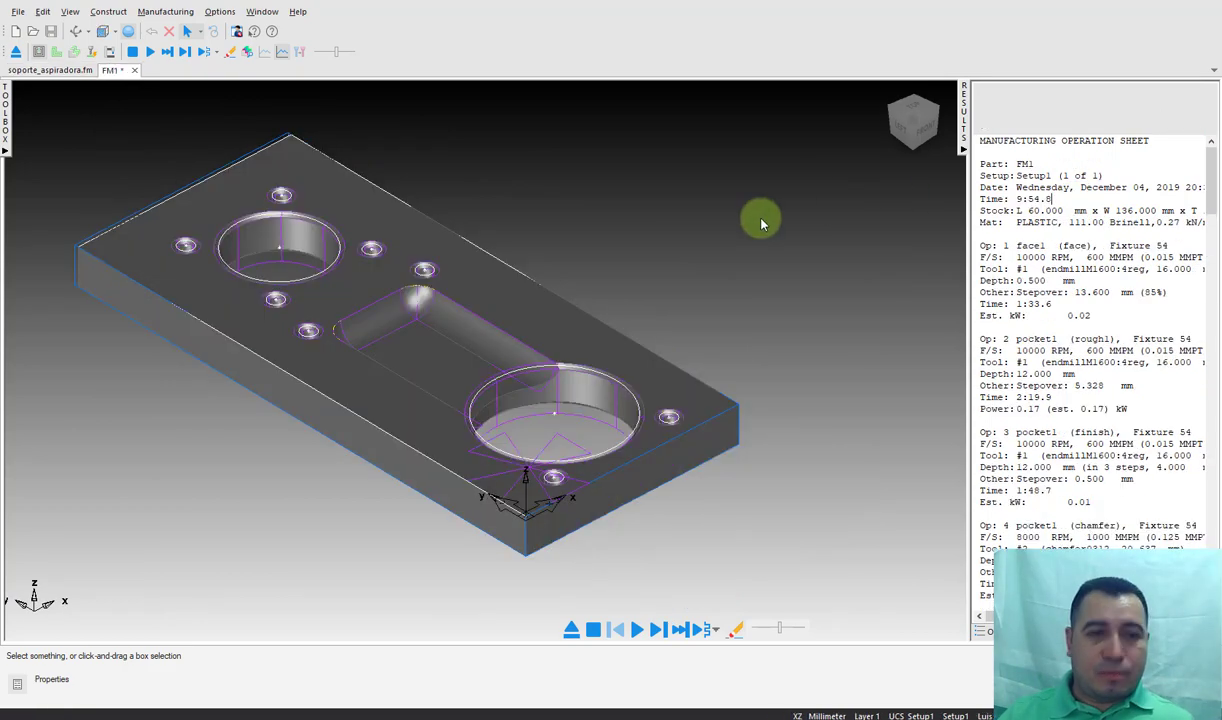